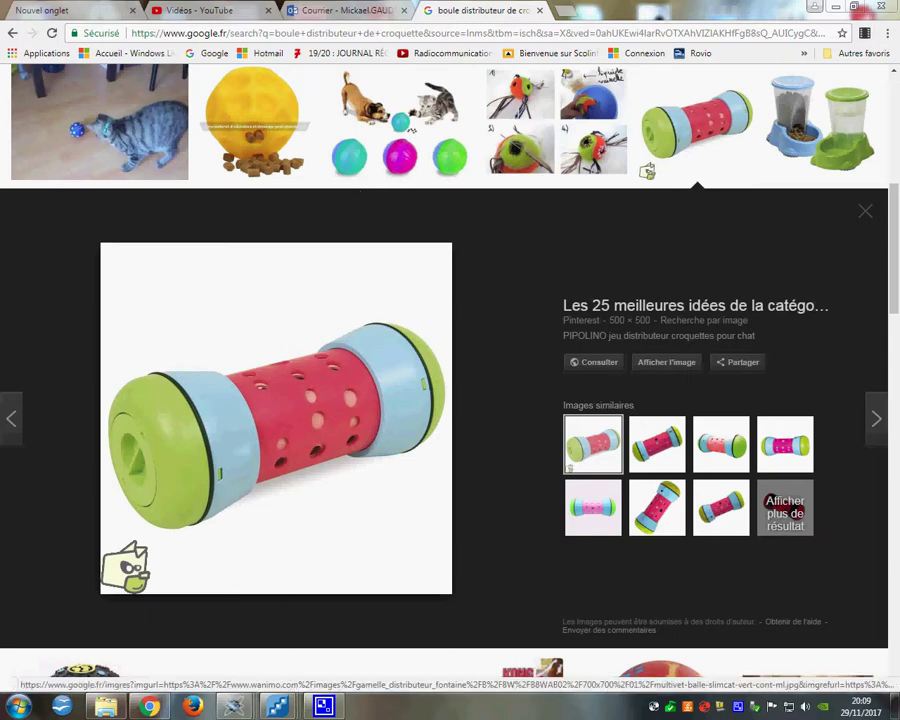
Switch to the CATMOVE project in Proteus and display the ALIMENTATION schematic sheet
{"action": "mouse_move", "coordinate": [277, 712]}
{"action": "mouse_move", "coordinate": [236, 708]}
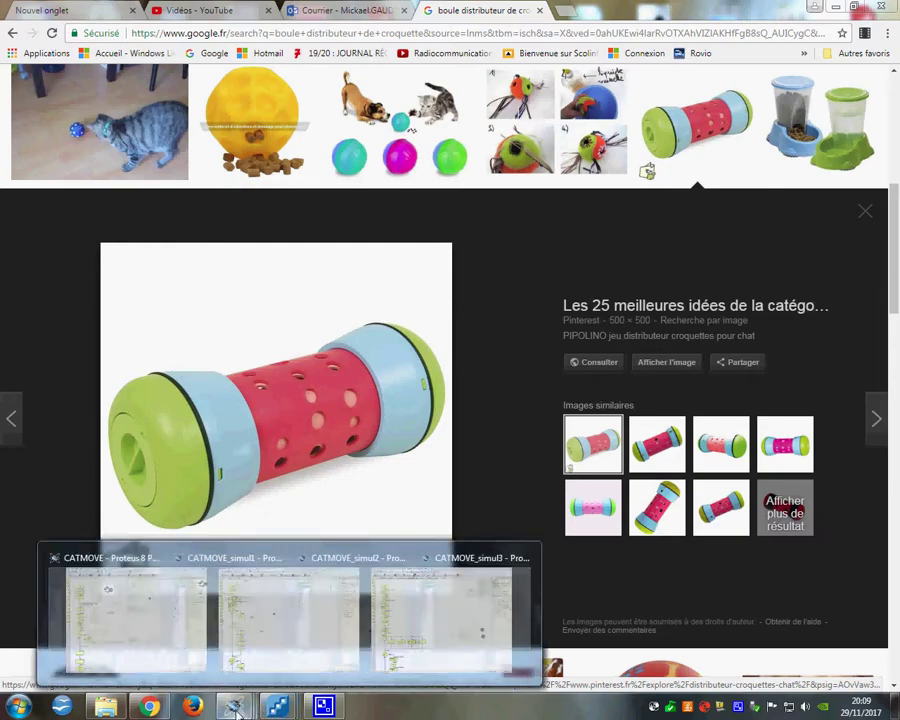
{"action": "left_click", "coordinate": [138, 630]}
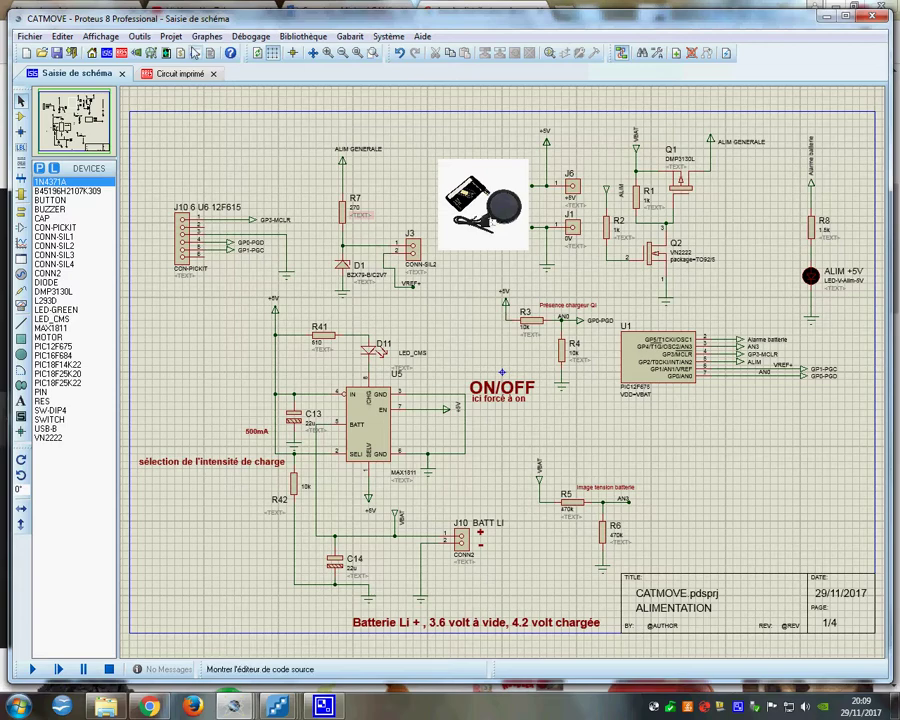
{"action": "left_click", "coordinate": [170, 36]}
{"action": "left_click", "coordinate": [226, 227]}
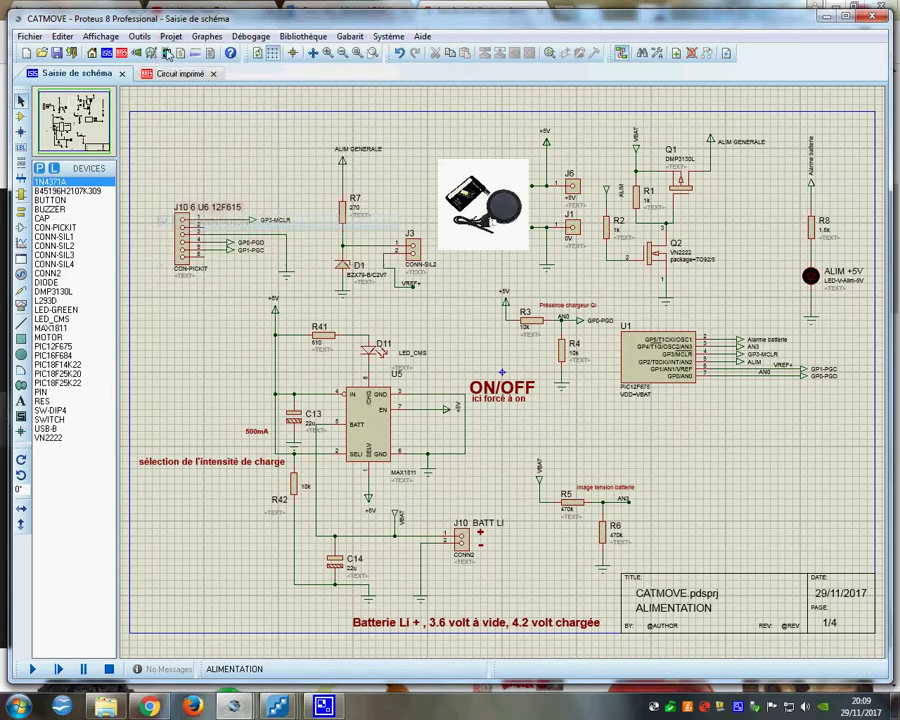
View the STIMULATION sheet followed by the DISTRIBUTION CROQUETTES sheet of the schematic
{"action": "left_click", "coordinate": [168, 38]}
{"action": "left_click", "coordinate": [210, 237]}
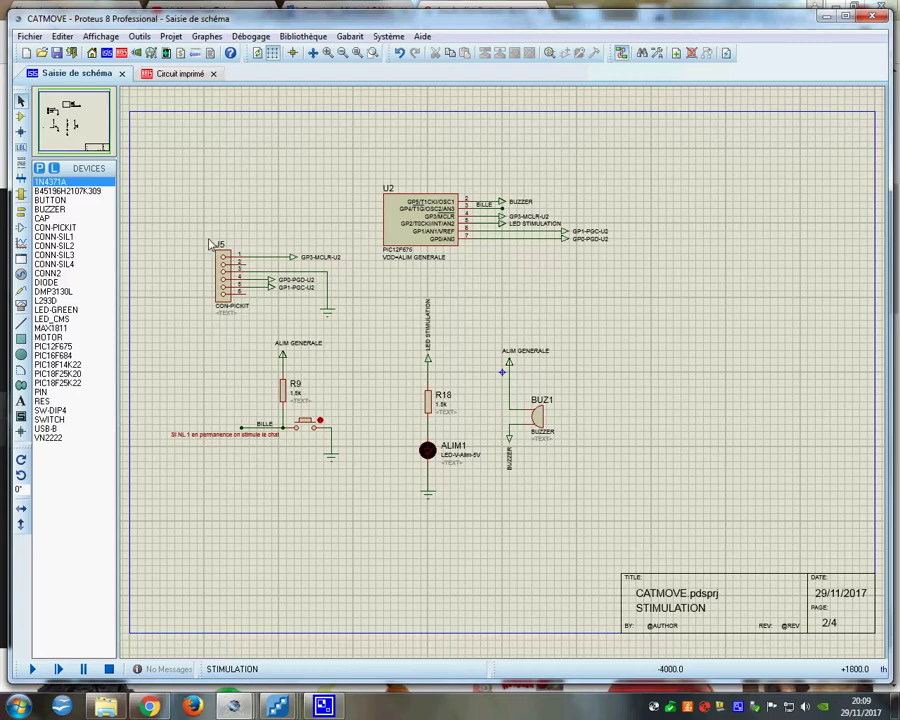
{"action": "left_click", "coordinate": [172, 40]}
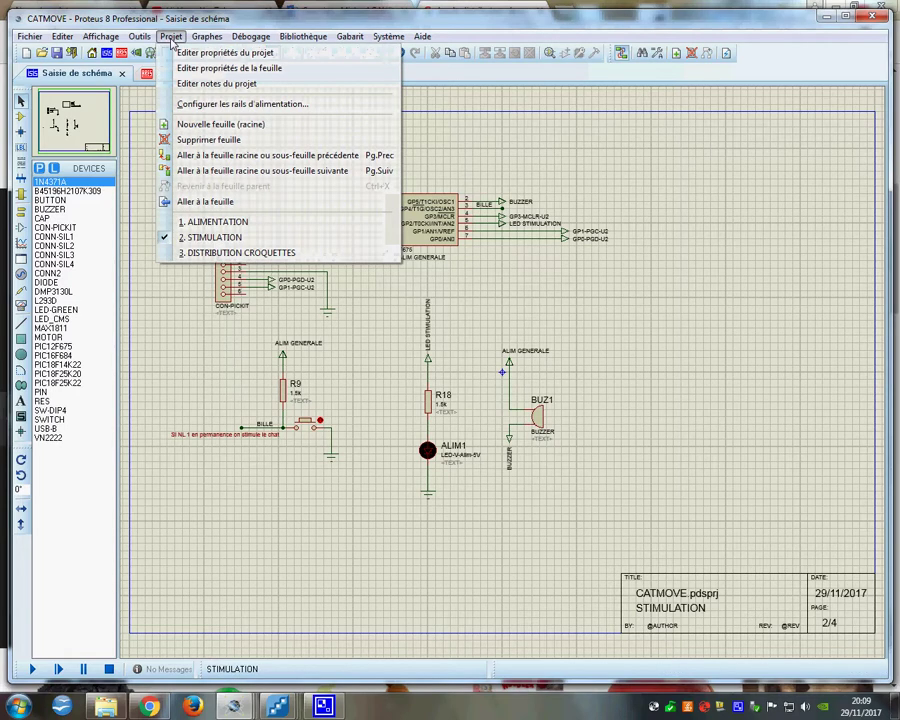
{"action": "left_click", "coordinate": [220, 254]}
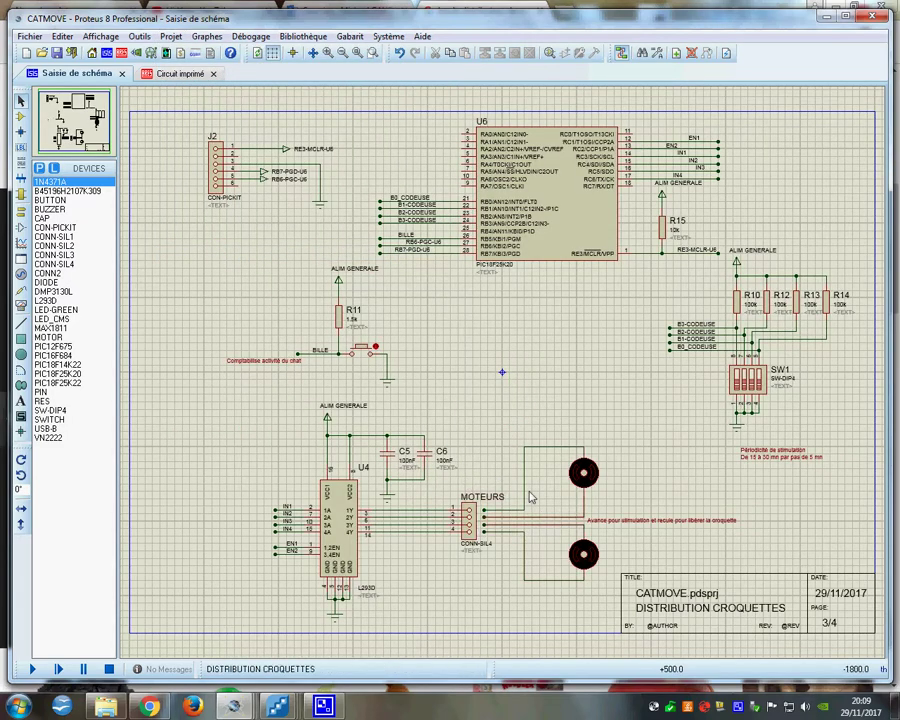
Return to the ALIMENTATION sheet and examine the CON-PICKIT programming connector and the R7/D1 voltage reference feeding J3
{"action": "left_click", "coordinate": [171, 37]}
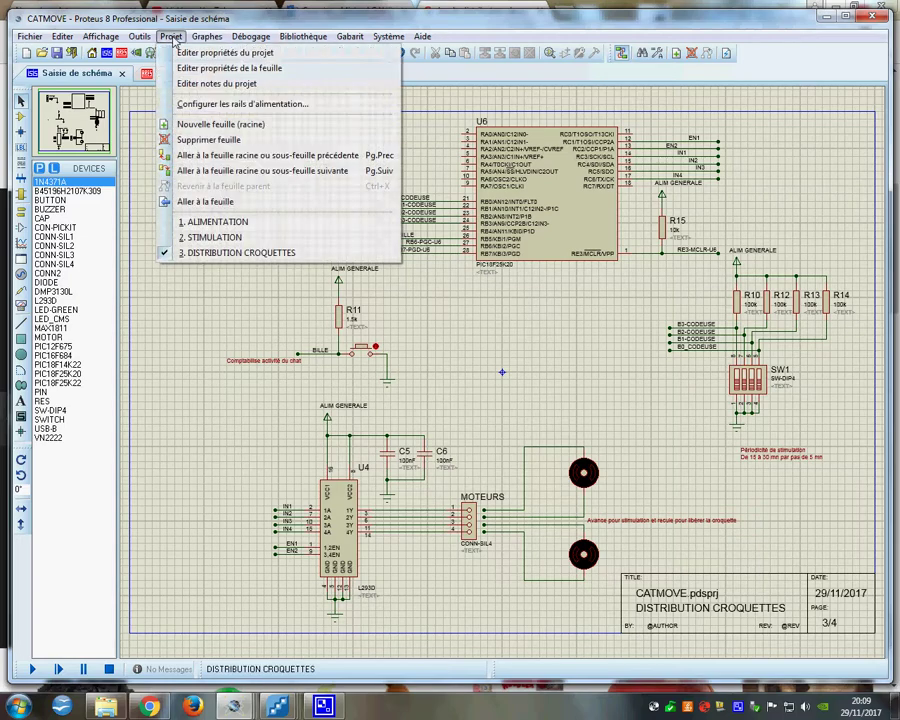
{"action": "left_click", "coordinate": [236, 222]}
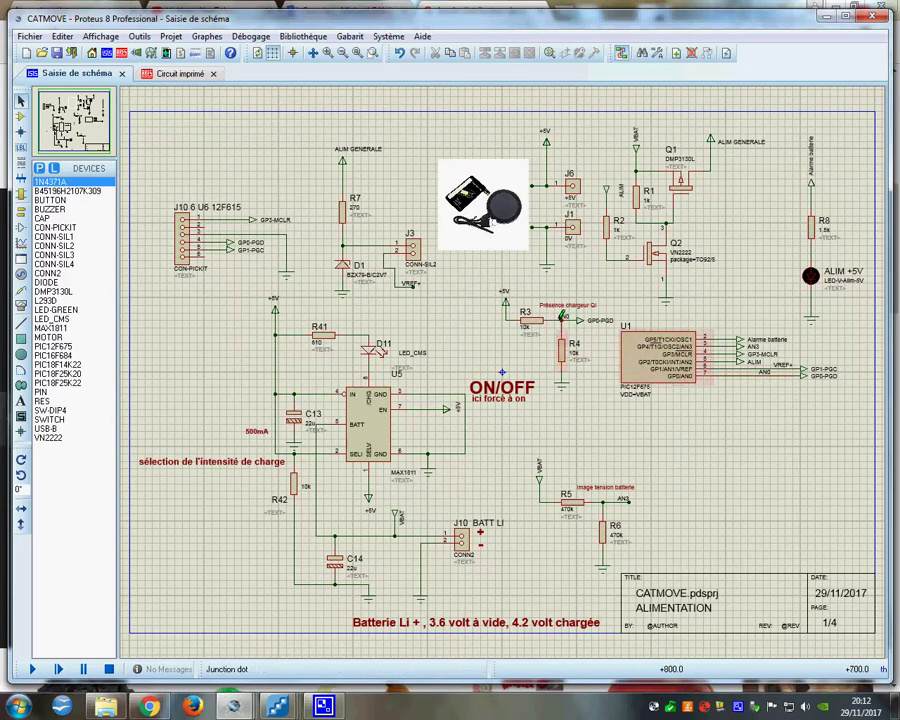
{"action": "scroll", "coordinate": [212, 250], "scroll_direction": "up", "scroll_amount": 4}
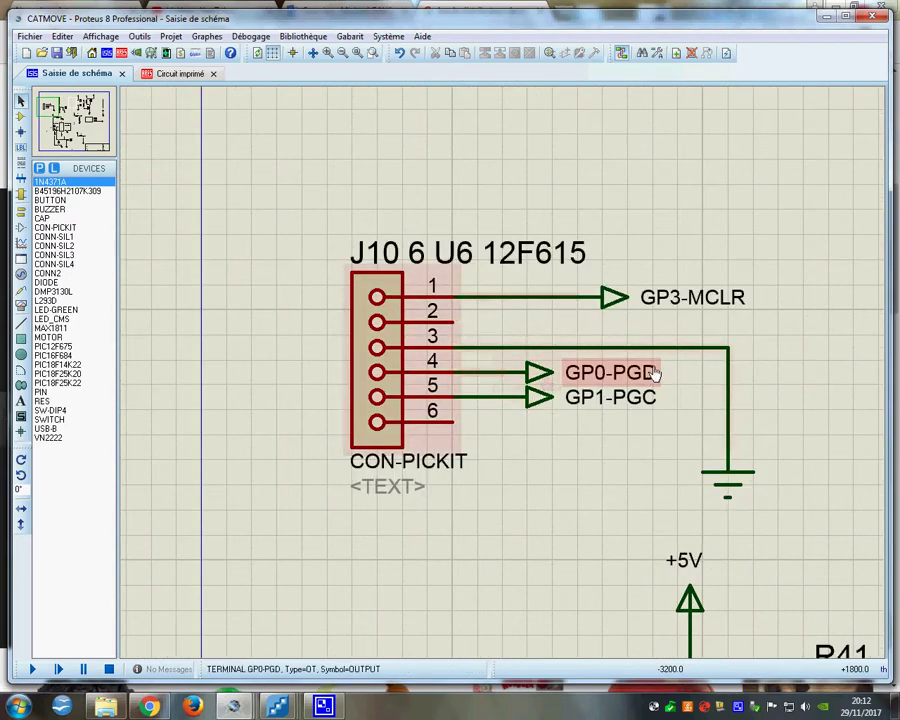
{"action": "scroll", "coordinate": [650, 398], "scroll_direction": "down", "scroll_amount": 3}
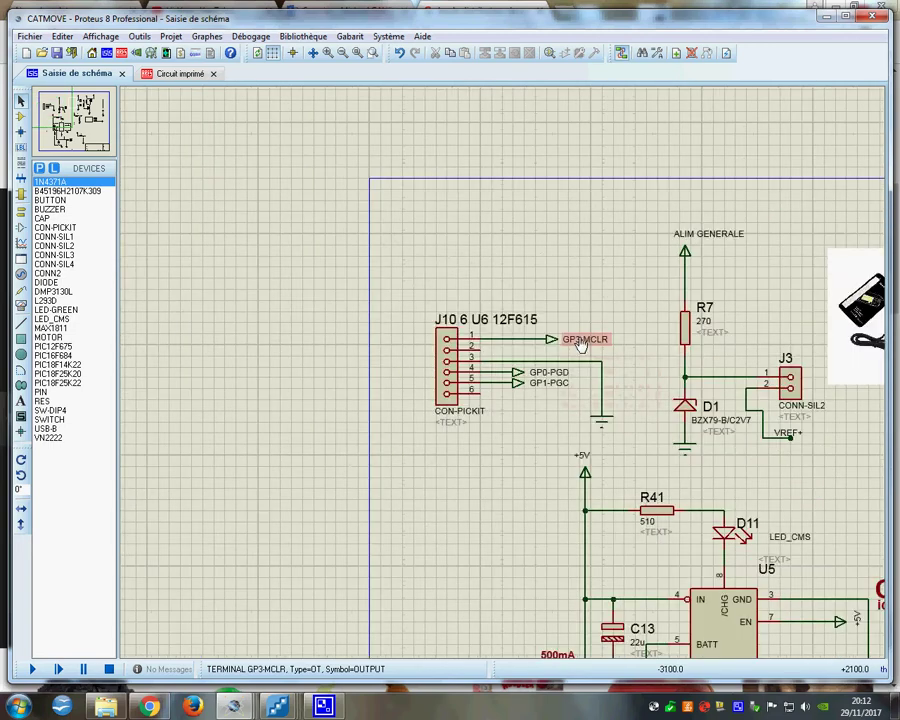
{"action": "scroll", "coordinate": [510, 382], "scroll_direction": "up", "scroll_amount": 1}
{"action": "scroll", "coordinate": [510, 382], "scroll_direction": "up", "scroll_amount": 1}
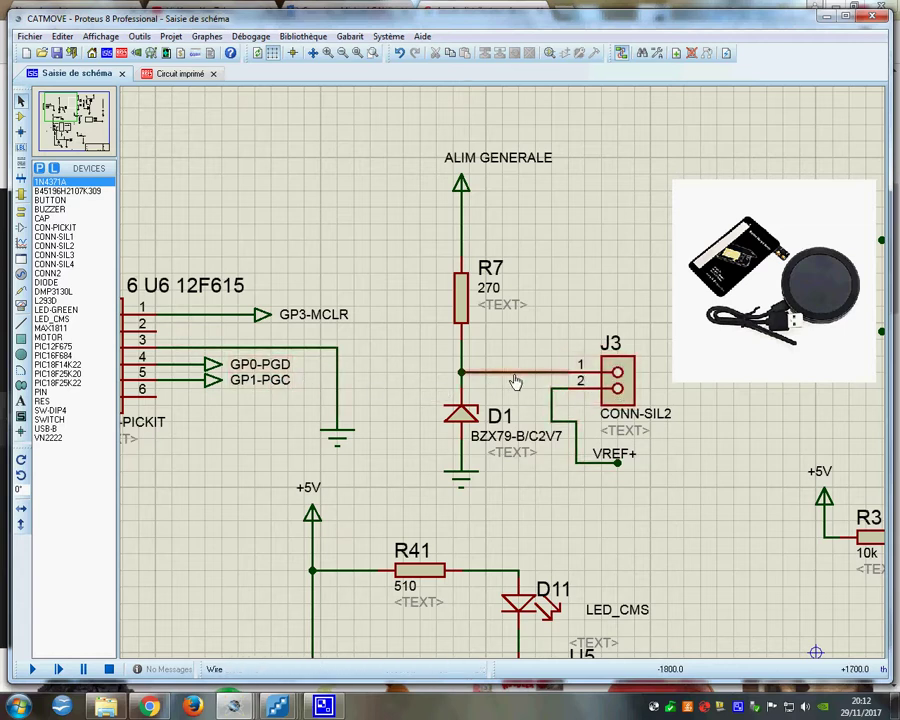
Examine the MAX1811 charging circuit, the lithium battery connector and the R5/R6 battery voltage divider
{"action": "scroll", "coordinate": [525, 588], "scroll_direction": "down", "scroll_amount": 2}
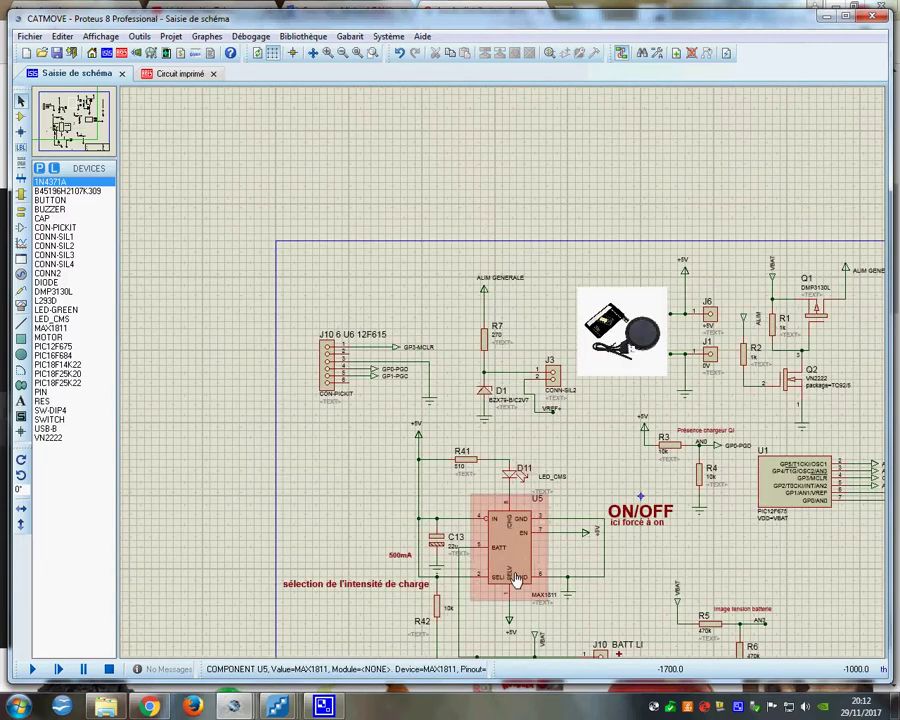
{"action": "scroll", "coordinate": [517, 582], "scroll_direction": "up", "scroll_amount": 2}
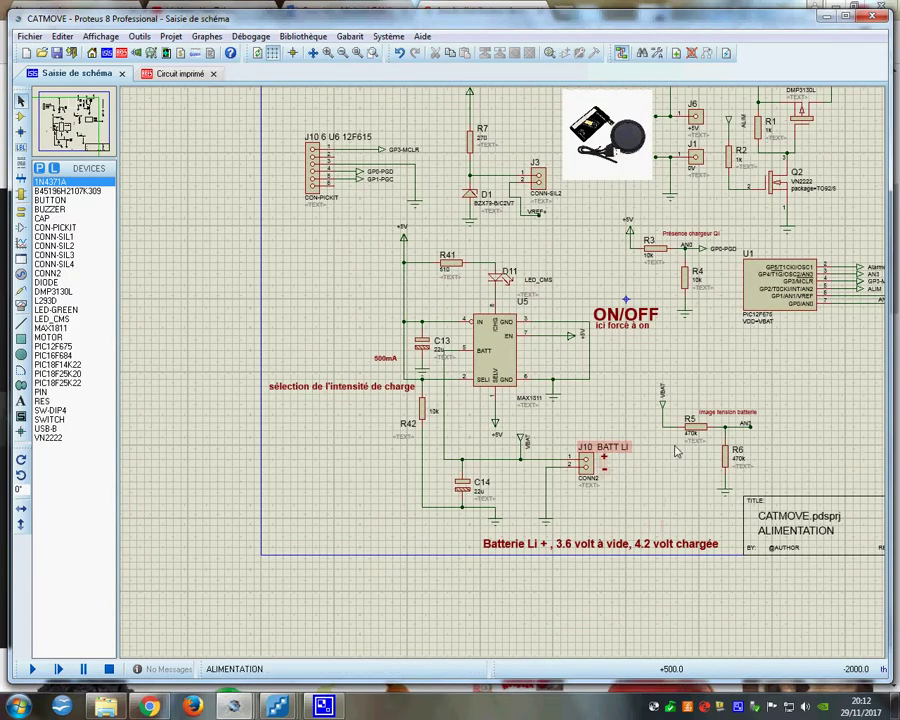
{"action": "scroll", "coordinate": [674, 560], "scroll_direction": "down", "scroll_amount": 1}
{"action": "scroll", "coordinate": [708, 462], "scroll_direction": "up", "scroll_amount": 1}
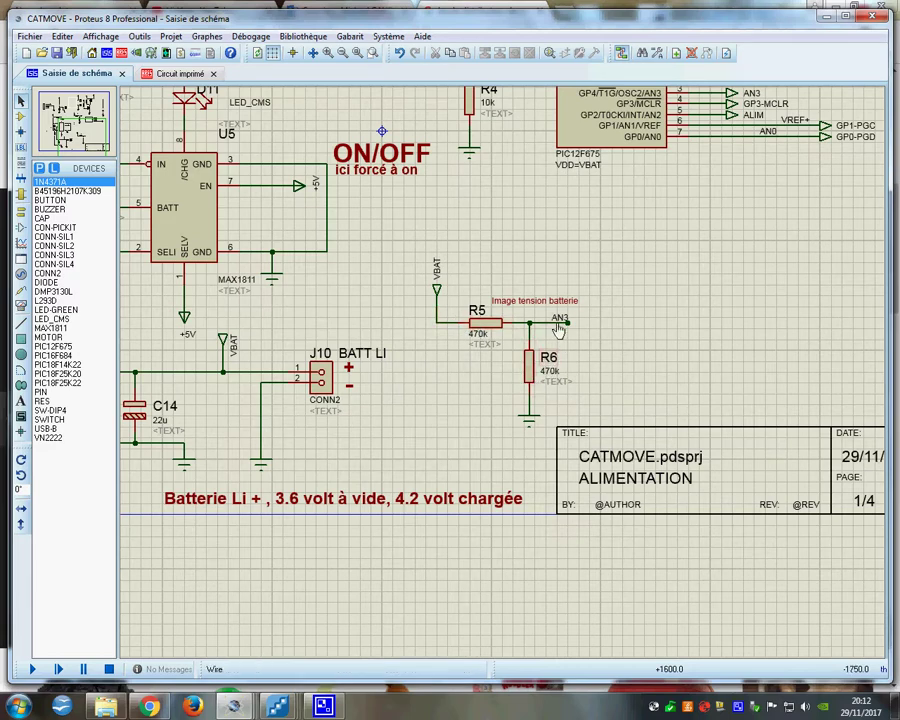
Examine the U1 microcontroller connections, the R3/R4 charger-presence divider and the Q1/Q2 general supply switch
{"action": "scroll", "coordinate": [560, 323], "scroll_direction": "down", "scroll_amount": 3}
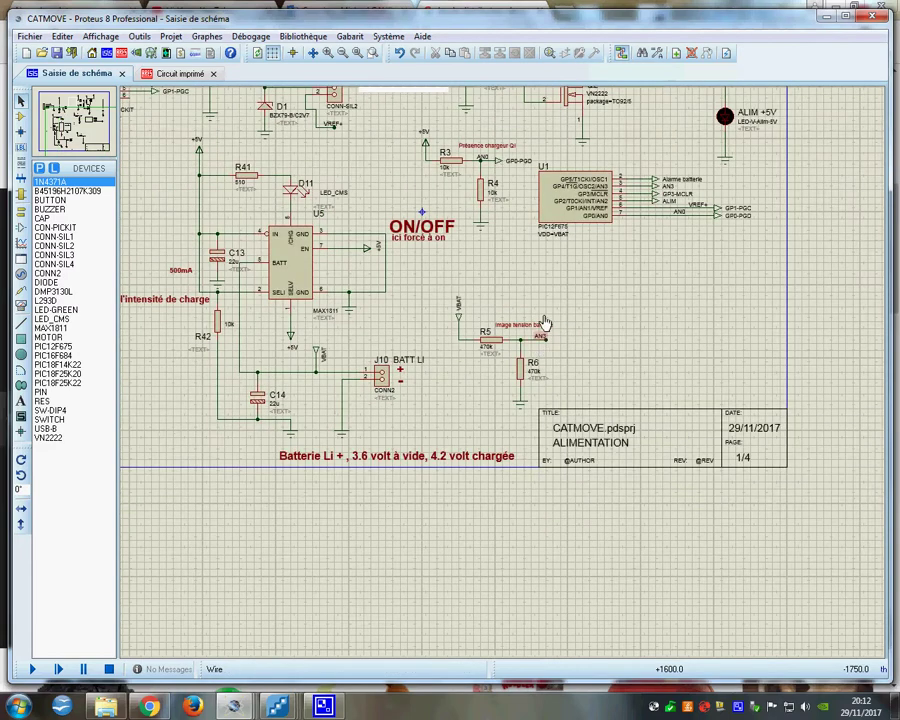
{"action": "scroll", "coordinate": [500, 315], "scroll_direction": "up", "scroll_amount": 3}
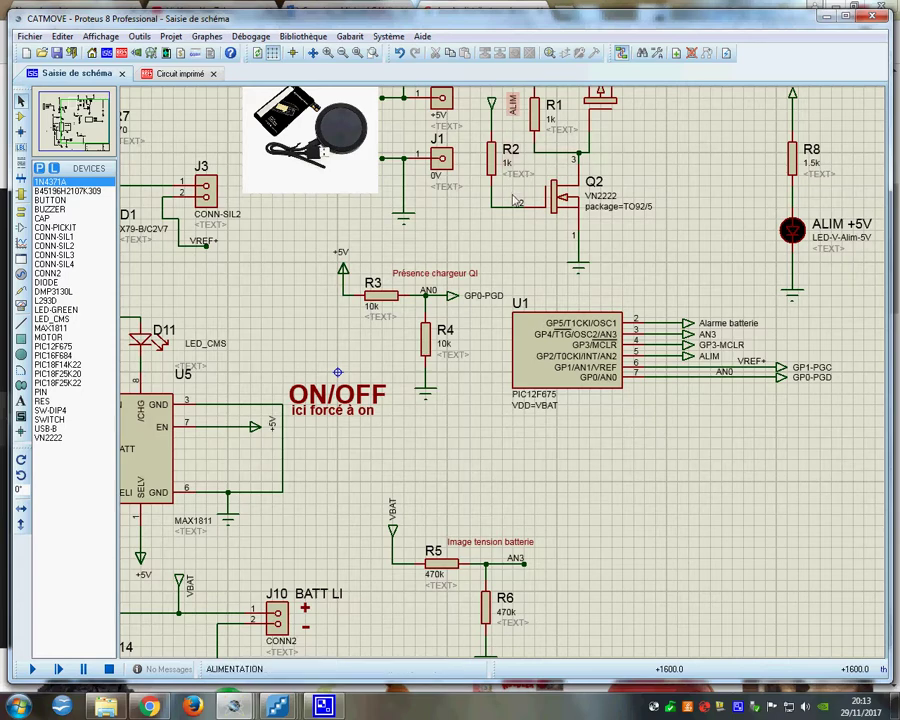
{"action": "scroll", "coordinate": [510, 115], "scroll_direction": "down", "scroll_amount": 1}
{"action": "scroll", "coordinate": [502, 160], "scroll_direction": "up", "scroll_amount": 1}
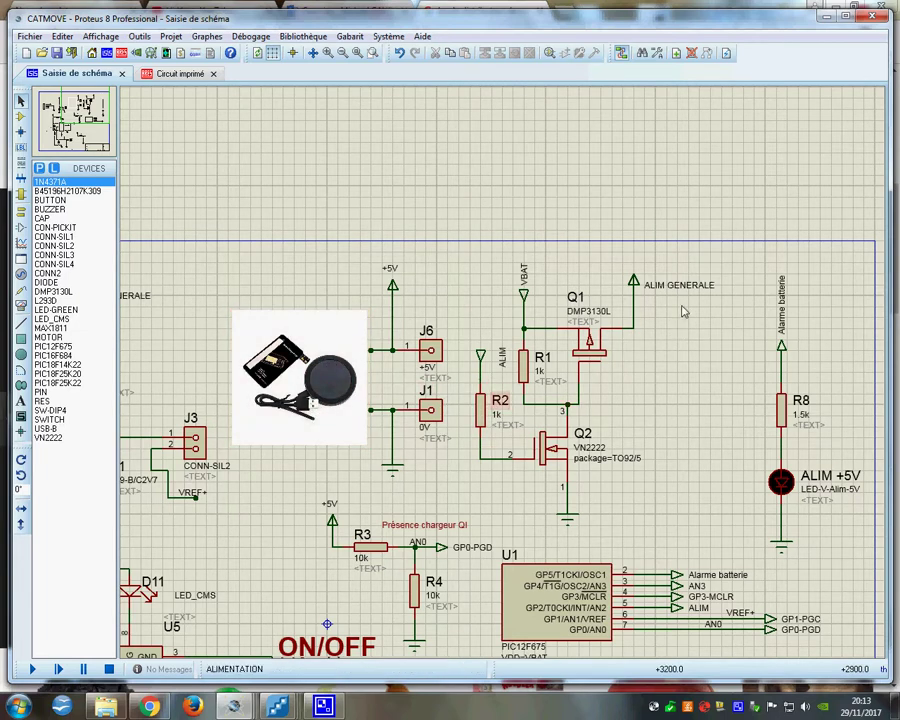
Open the STIMULATION sheet and examine microcontroller U2, the BILLE contact, the stimulation LED and the buzzer circuit
{"action": "left_click", "coordinate": [171, 36]}
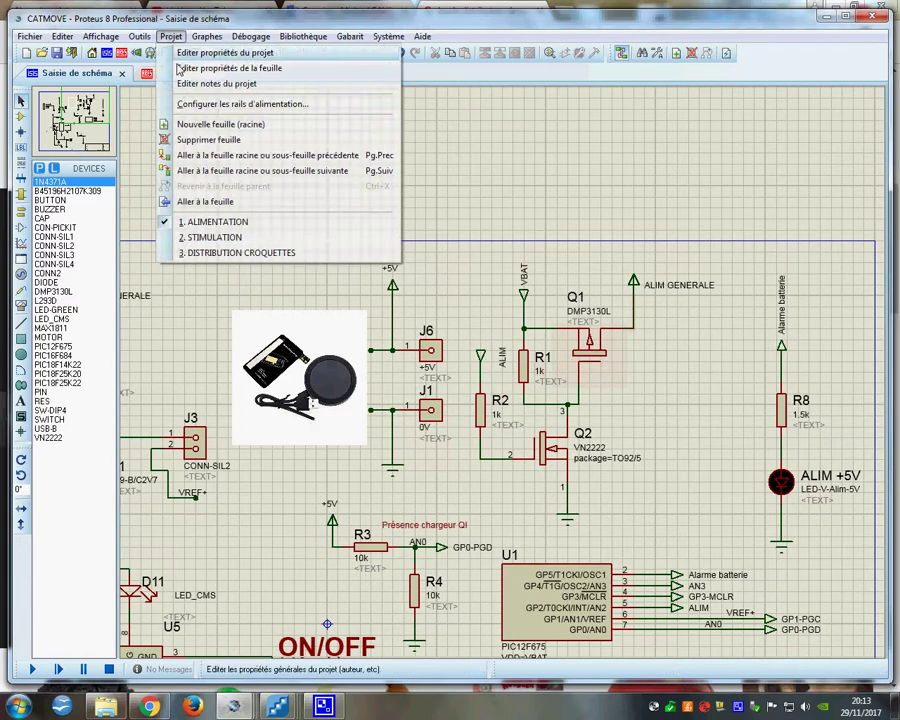
{"action": "left_click", "coordinate": [181, 237]}
{"action": "scroll", "coordinate": [436, 232], "scroll_direction": "up", "scroll_amount": 3}
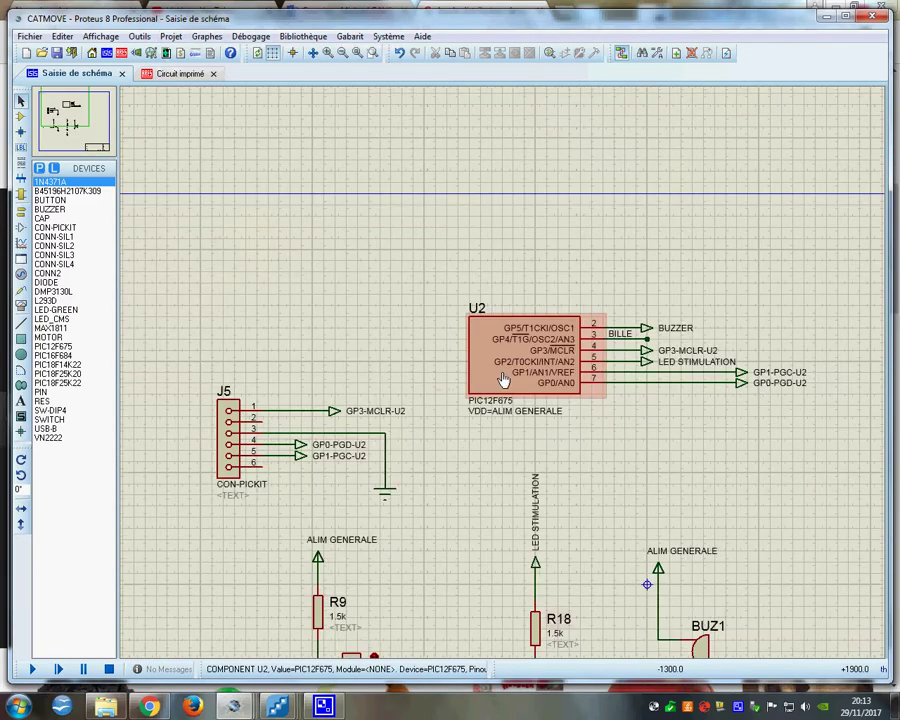
{"action": "scroll", "coordinate": [537, 382], "scroll_direction": "up", "scroll_amount": 1}
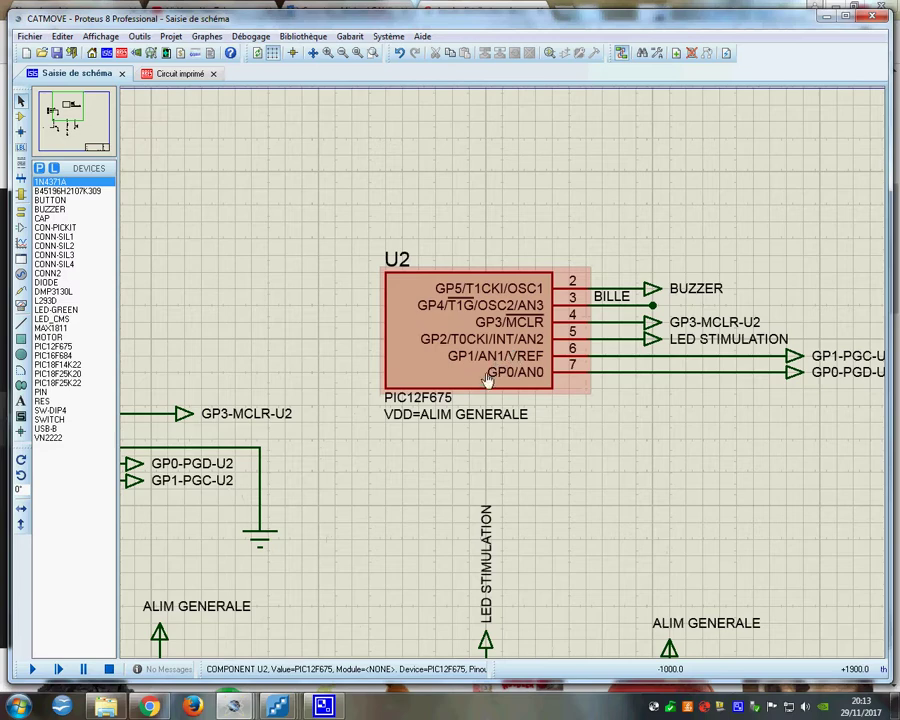
{"action": "scroll", "coordinate": [447, 410], "scroll_direction": "down", "scroll_amount": 2}
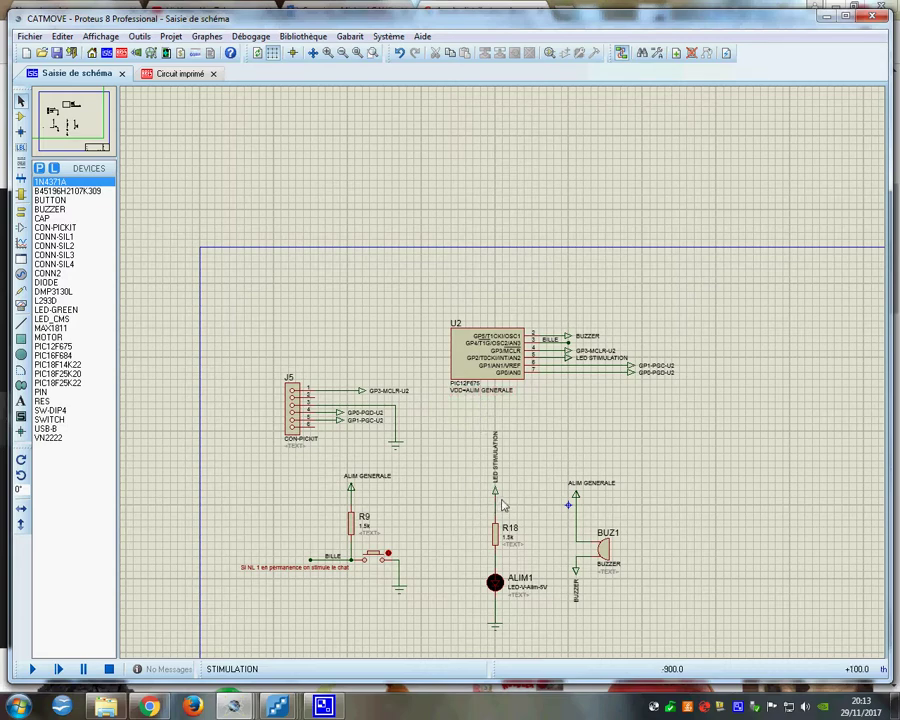
{"action": "scroll", "coordinate": [496, 582], "scroll_direction": "up", "scroll_amount": 1}
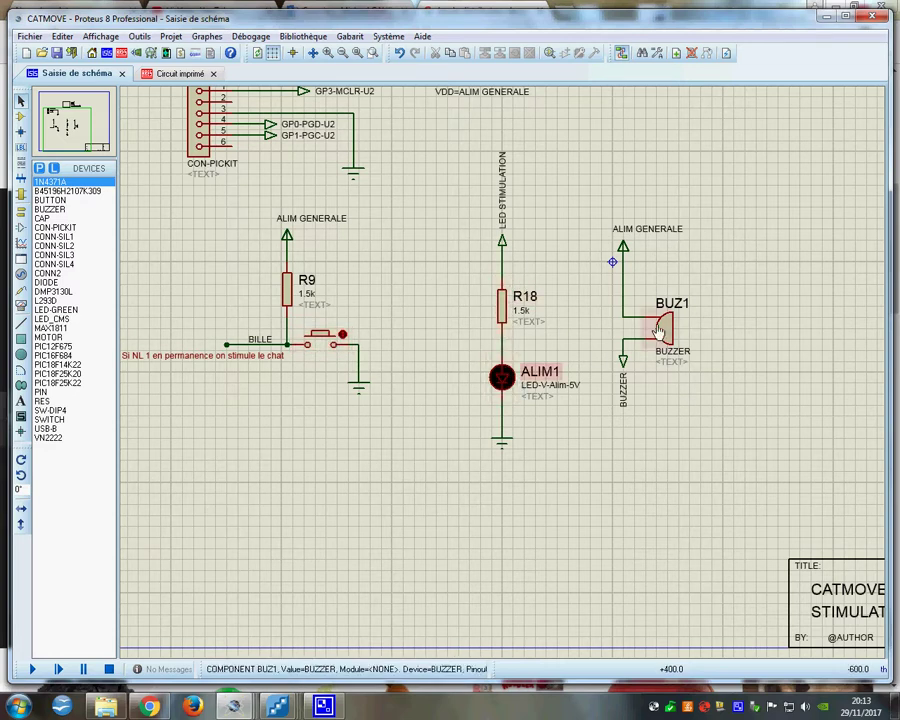
{"action": "scroll", "coordinate": [510, 377], "scroll_direction": "down", "scroll_amount": 1}
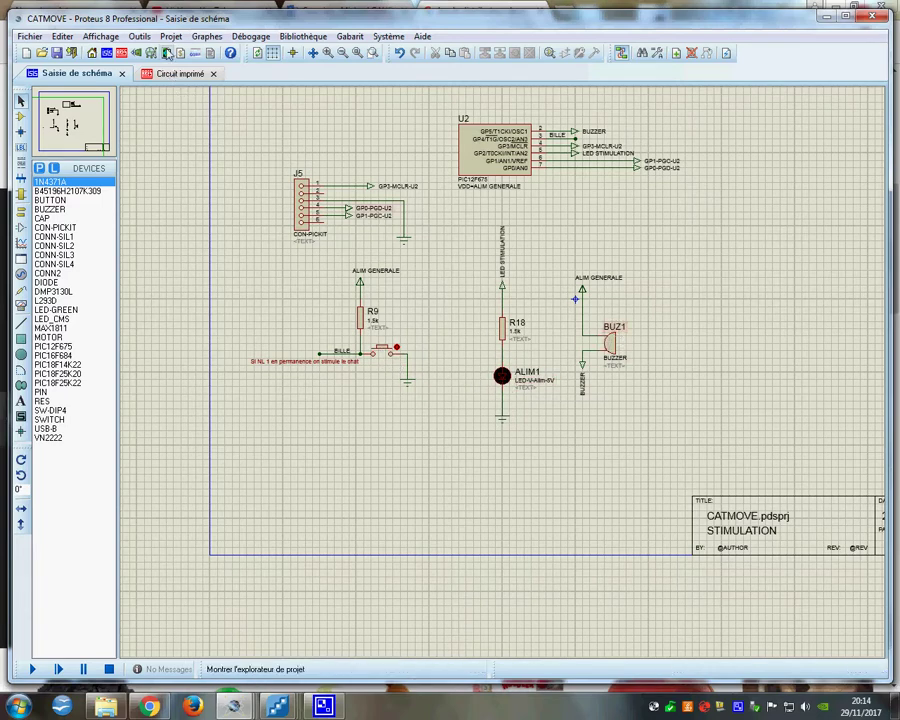
Open the DISTRIBUTION CROQUETTES sheet and examine the PIC18F25K20 microcontroller and the SW1 DIP switch setting the stimulation period
{"action": "left_click", "coordinate": [171, 36]}
{"action": "left_click", "coordinate": [205, 255]}
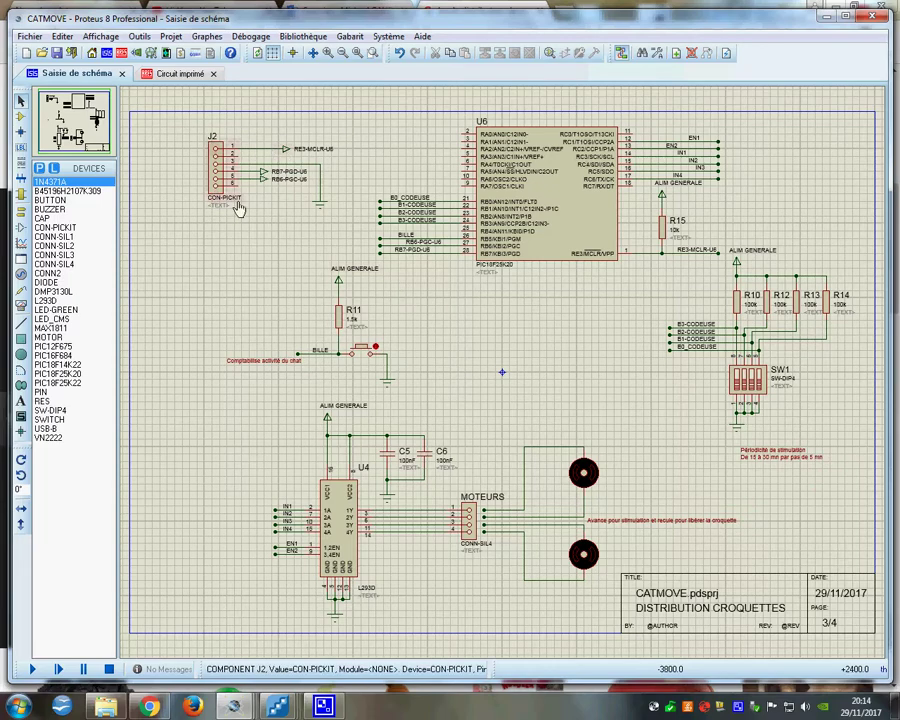
{"action": "scroll", "coordinate": [498, 267], "scroll_direction": "up", "scroll_amount": 1}
{"action": "scroll", "coordinate": [503, 378], "scroll_direction": "up", "scroll_amount": 1}
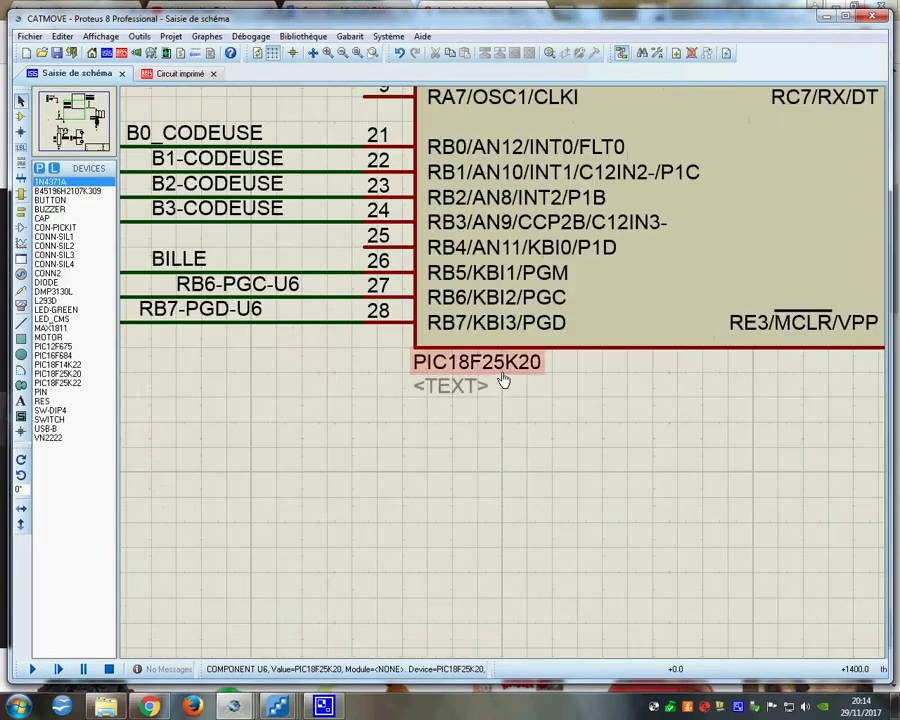
{"action": "scroll", "coordinate": [535, 372], "scroll_direction": "down", "scroll_amount": 2}
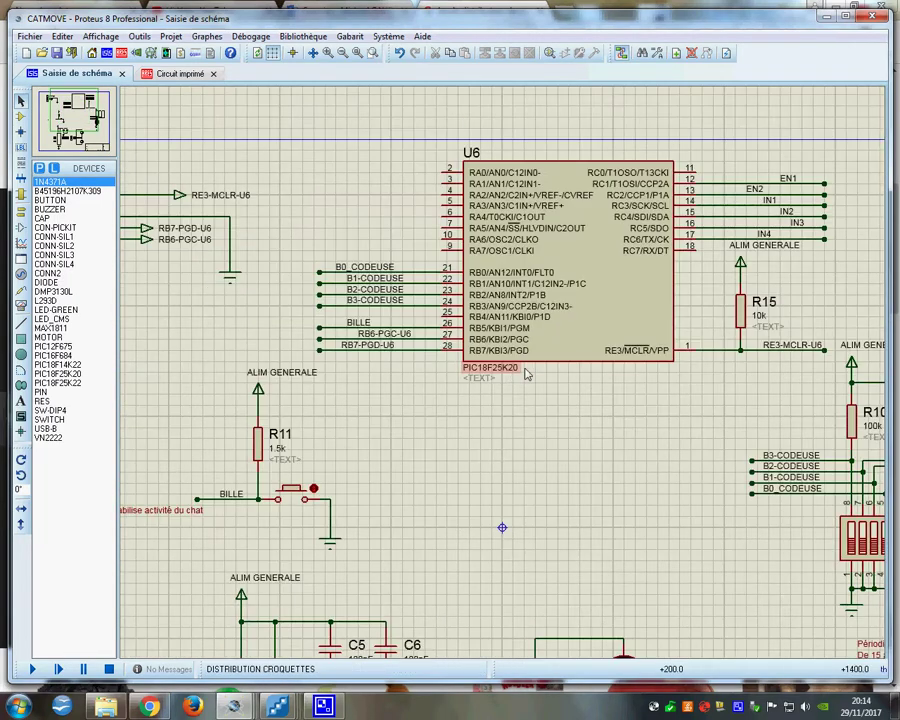
{"action": "scroll", "coordinate": [500, 376], "scroll_direction": "up", "scroll_amount": 1}
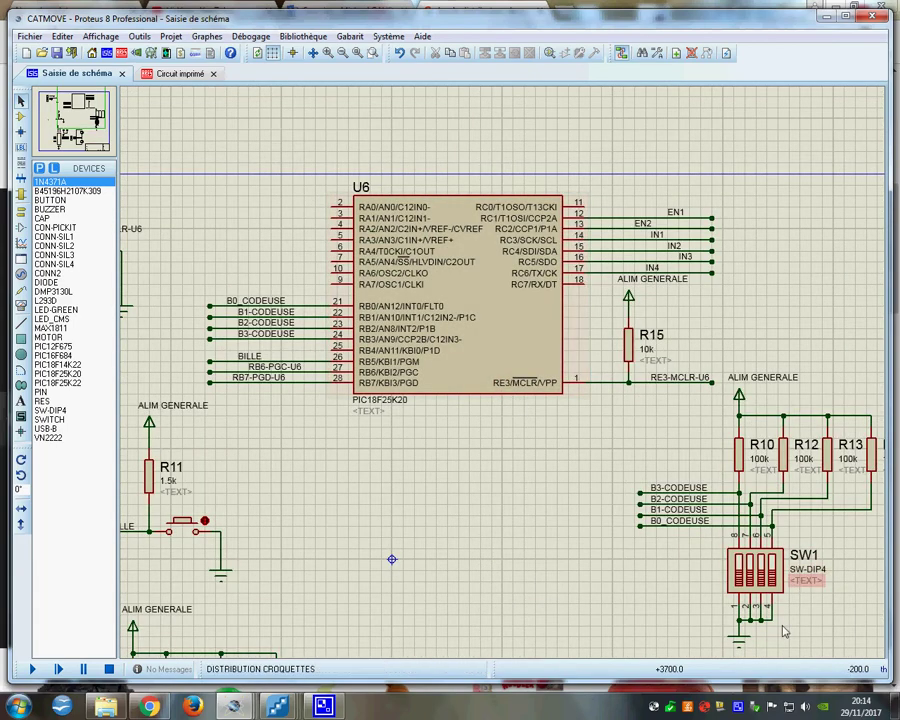
{"action": "scroll", "coordinate": [805, 572], "scroll_direction": "up", "scroll_amount": 1}
{"action": "scroll", "coordinate": [505, 252], "scroll_direction": "down", "scroll_amount": 1}
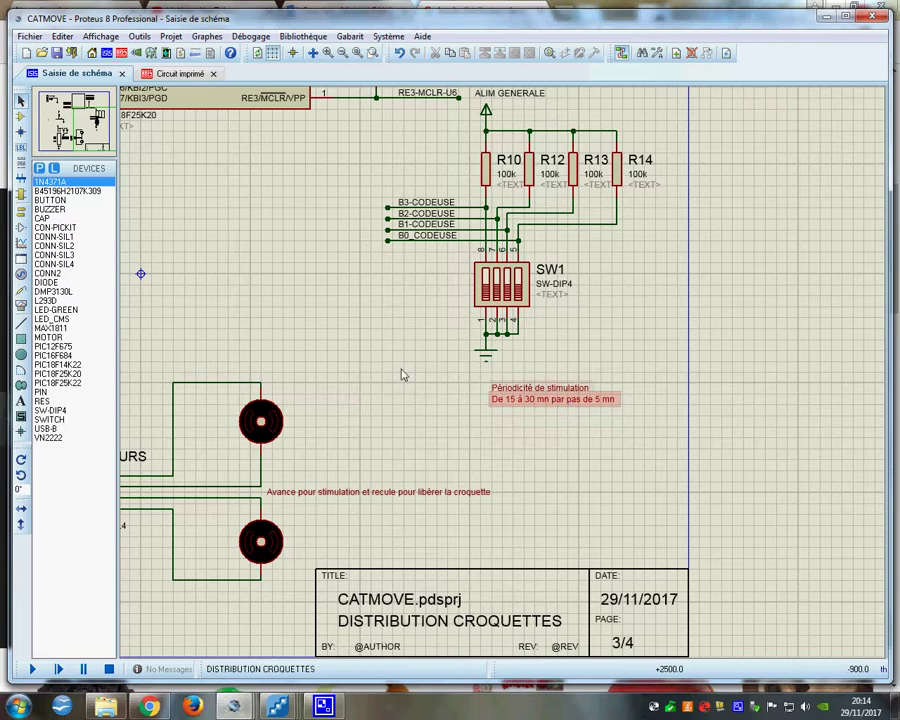
Examine the L293D driver's control inputs and supply, the MOTEURS connector and its two motors, and the BILLE contact
{"action": "scroll", "coordinate": [404, 374], "scroll_direction": "down", "scroll_amount": 1}
{"action": "scroll", "coordinate": [412, 376], "scroll_direction": "down", "scroll_amount": 1}
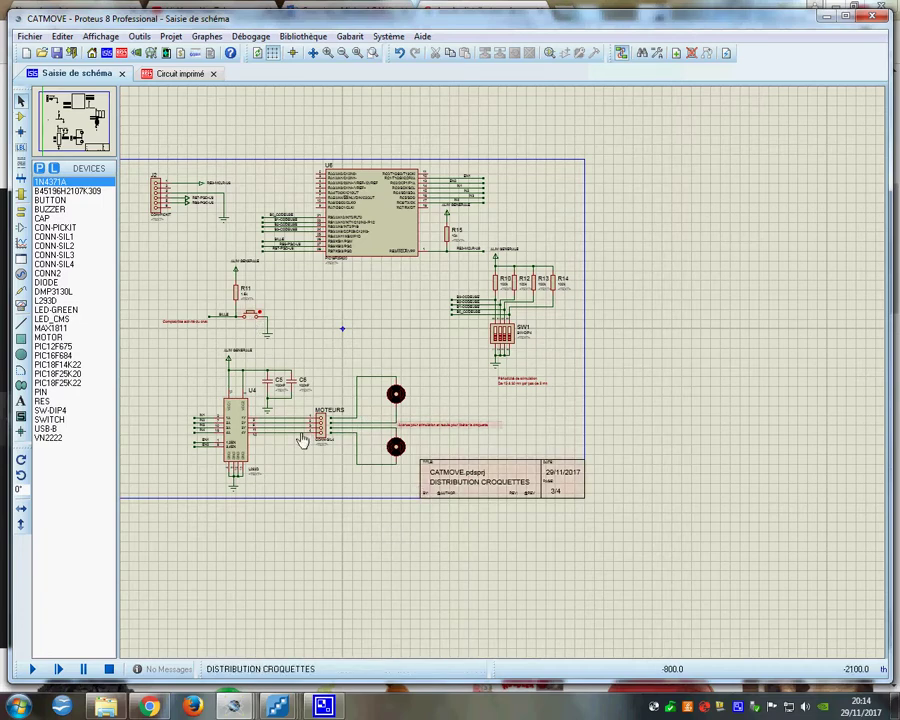
{"action": "scroll", "coordinate": [522, 510], "scroll_direction": "up", "scroll_amount": 3}
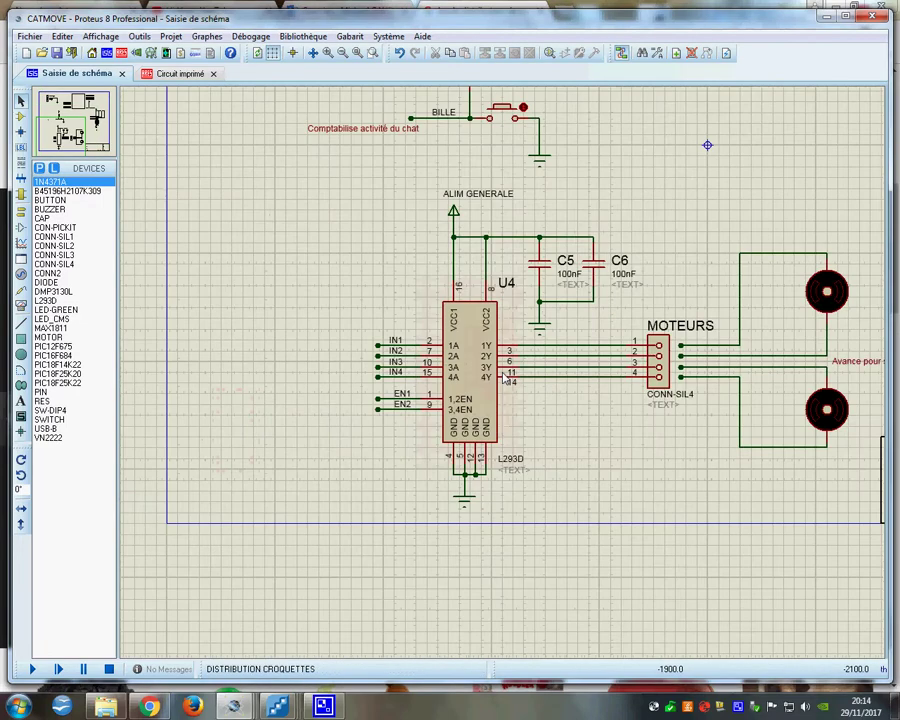
{"action": "scroll", "coordinate": [518, 498], "scroll_direction": "down", "scroll_amount": 3}
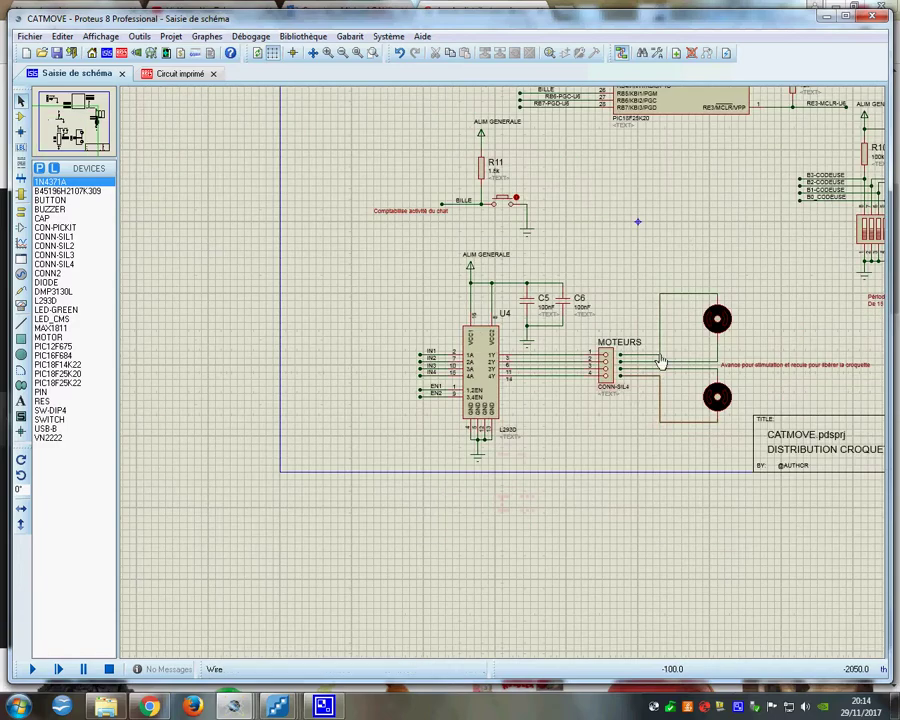
{"action": "scroll", "coordinate": [505, 378], "scroll_direction": "up", "scroll_amount": 2}
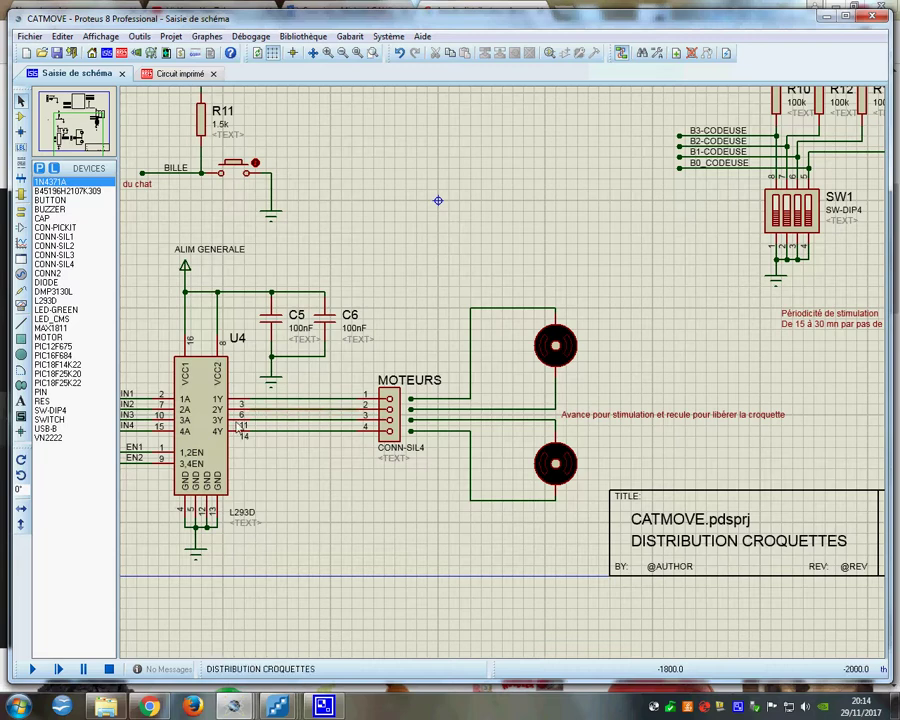
{"action": "scroll", "coordinate": [463, 293], "scroll_direction": "down", "scroll_amount": 2}
{"action": "scroll", "coordinate": [493, 261], "scroll_direction": "down", "scroll_amount": 1}
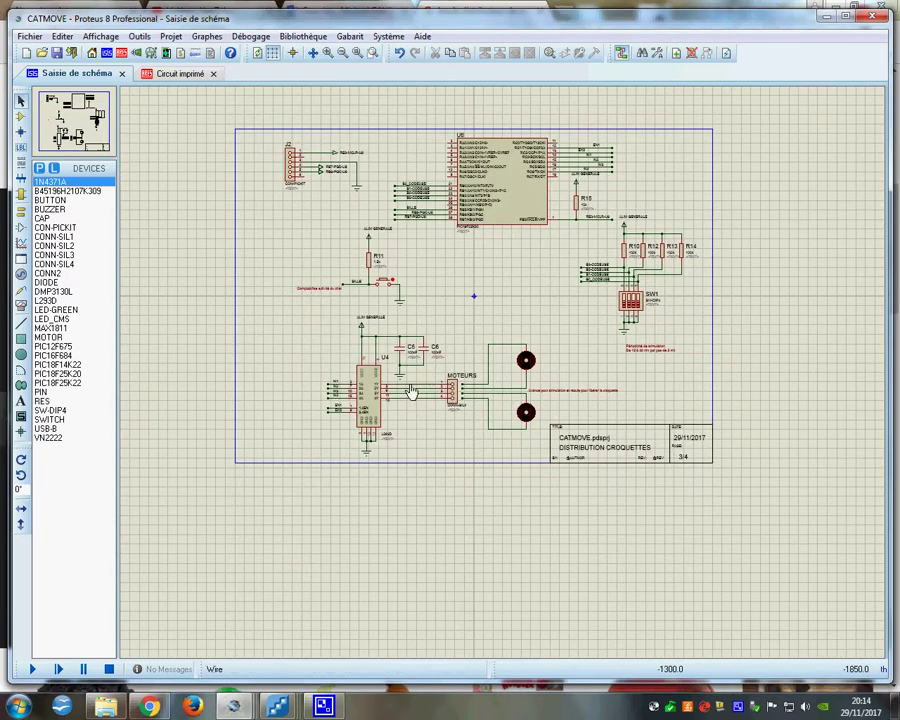
{"action": "scroll", "coordinate": [399, 392], "scroll_direction": "up", "scroll_amount": 1}
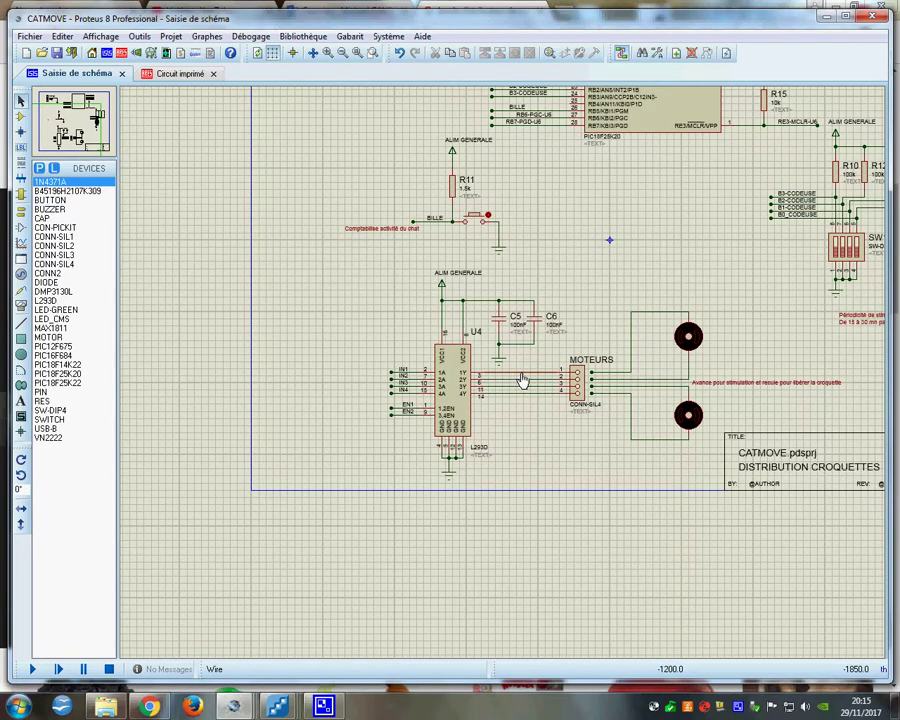
{"action": "scroll", "coordinate": [521, 380], "scroll_direction": "up", "scroll_amount": 1}
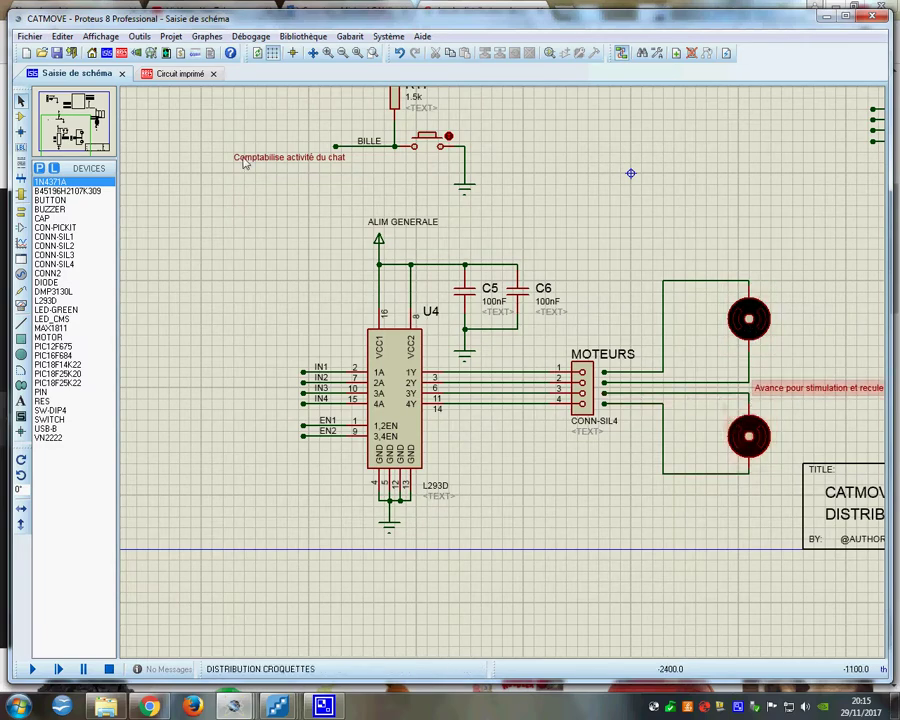
Switch to the CATMOVE_simul1 schematic with the power supply simulation
{"action": "left_click", "coordinate": [148, 707]}
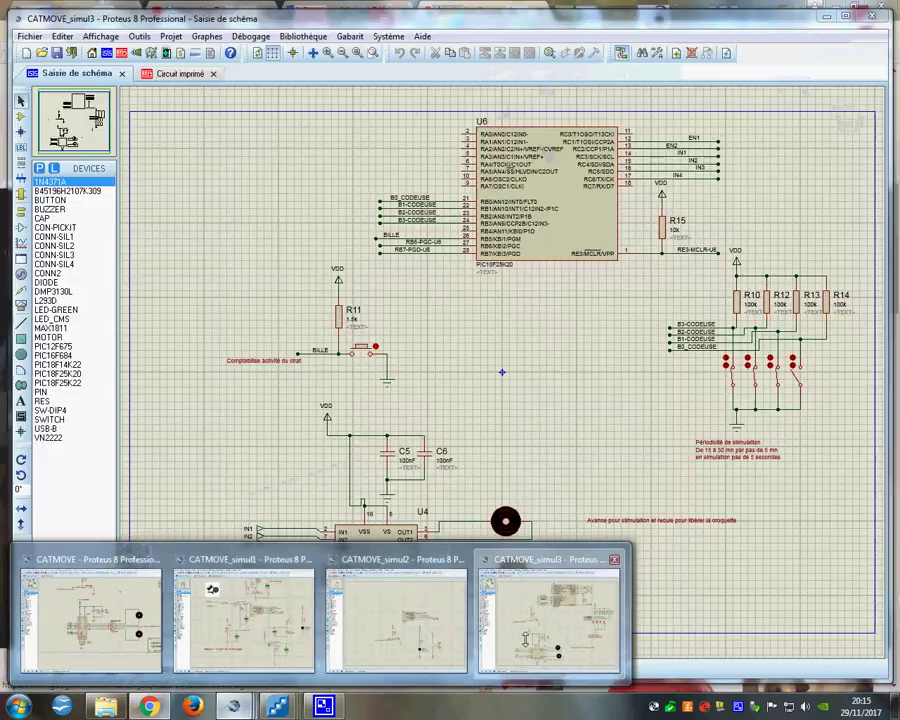
{"action": "left_click", "coordinate": [539, 608]}
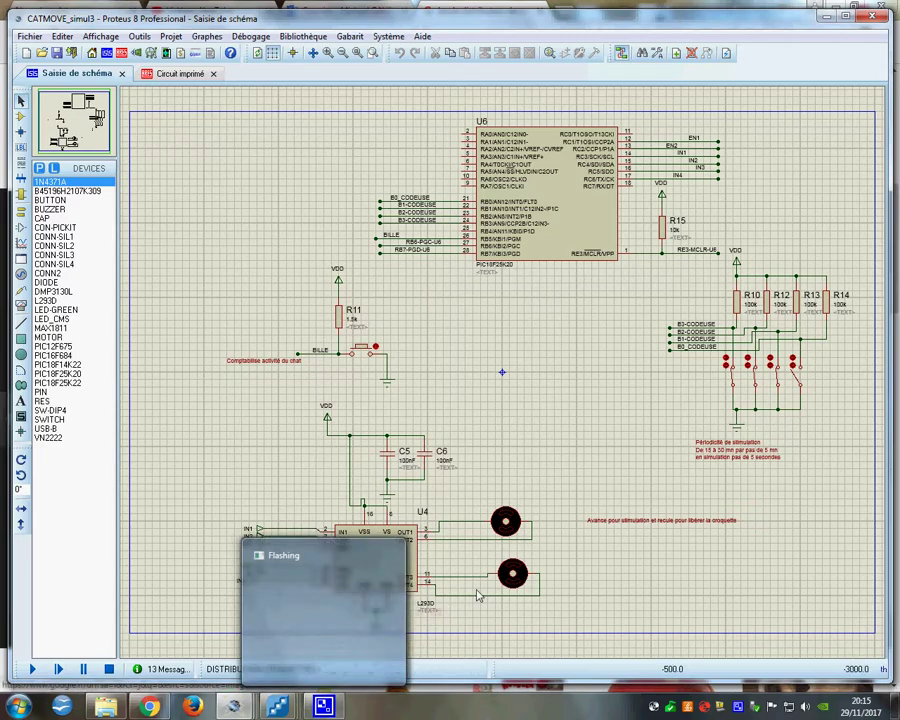
{"action": "mouse_move", "coordinate": [208, 703]}
{"action": "mouse_move", "coordinate": [323, 706]}
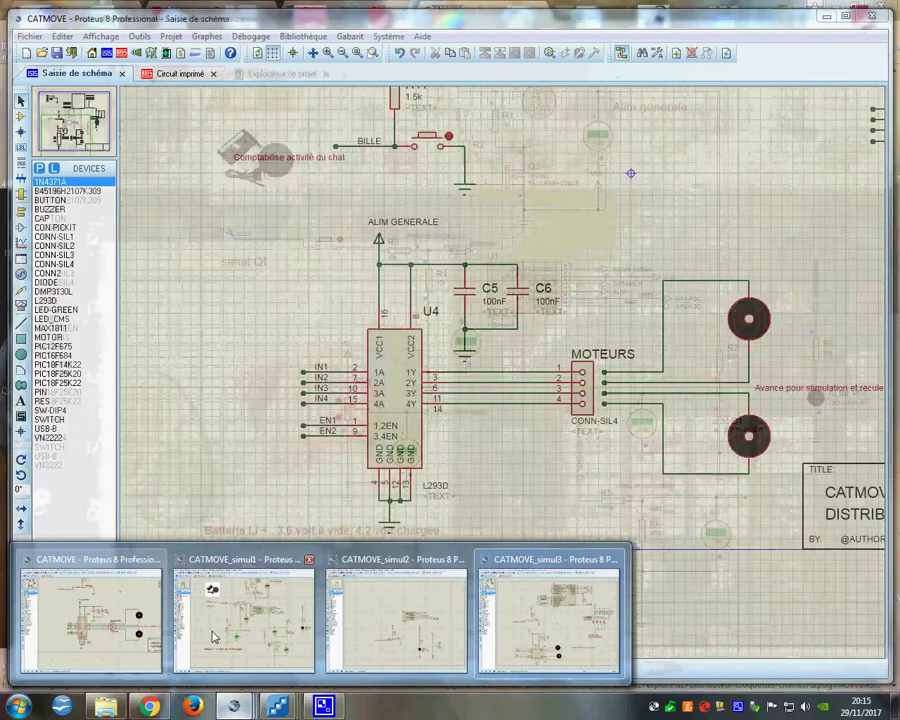
{"action": "left_click", "coordinate": [250, 626]}
{"action": "scroll", "coordinate": [400, 584], "scroll_direction": "down", "scroll_amount": 2}
{"action": "scroll", "coordinate": [505, 380], "scroll_direction": "up", "scroll_amount": 2}
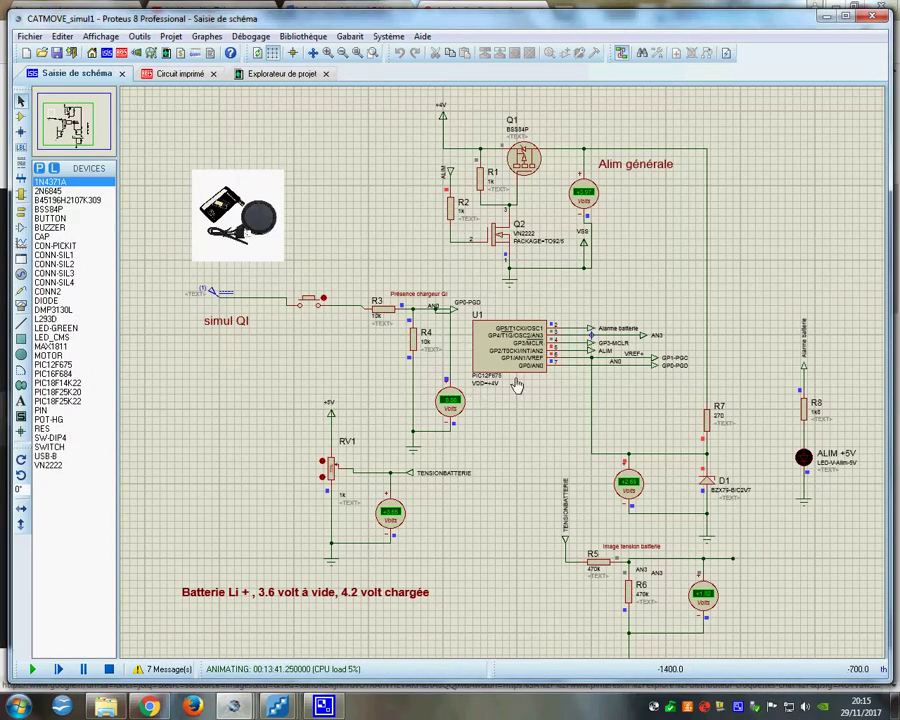
Restart the simulation and examine the battery voltage at RV1 and the charger-presence voltmeter at R4
{"action": "left_click", "coordinate": [108, 669]}
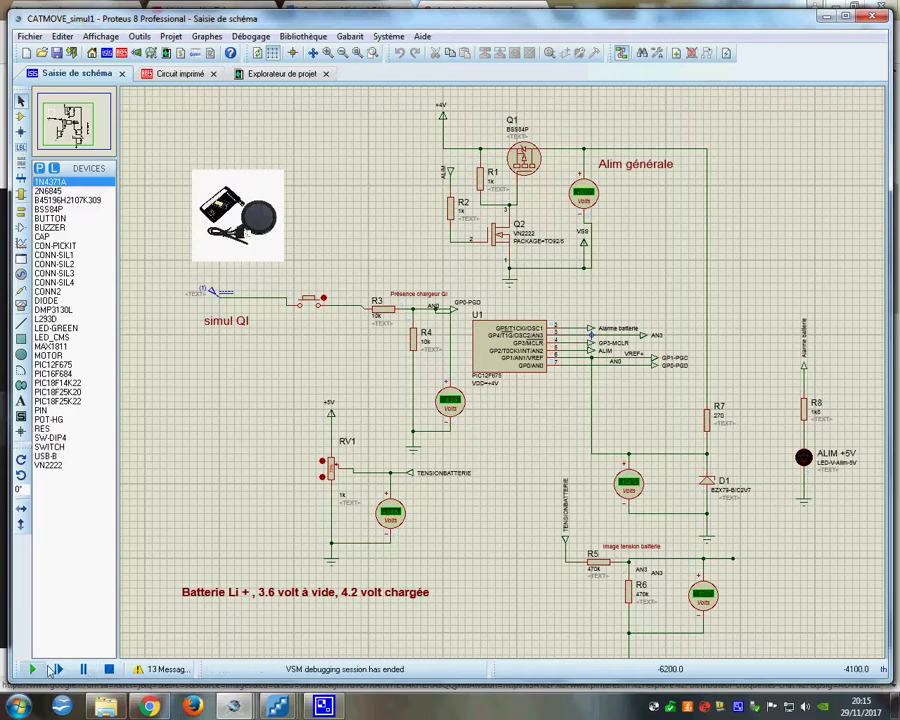
{"action": "left_click", "coordinate": [32, 669]}
{"action": "scroll", "coordinate": [361, 505], "scroll_direction": "up", "scroll_amount": 1}
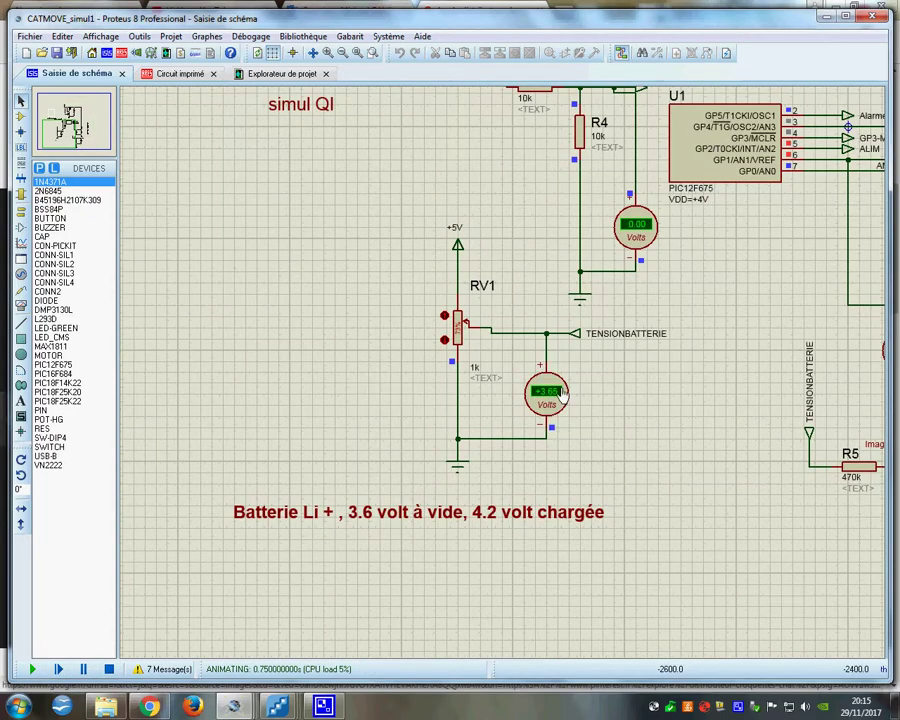
{"action": "scroll", "coordinate": [675, 256], "scroll_direction": "down", "scroll_amount": 1}
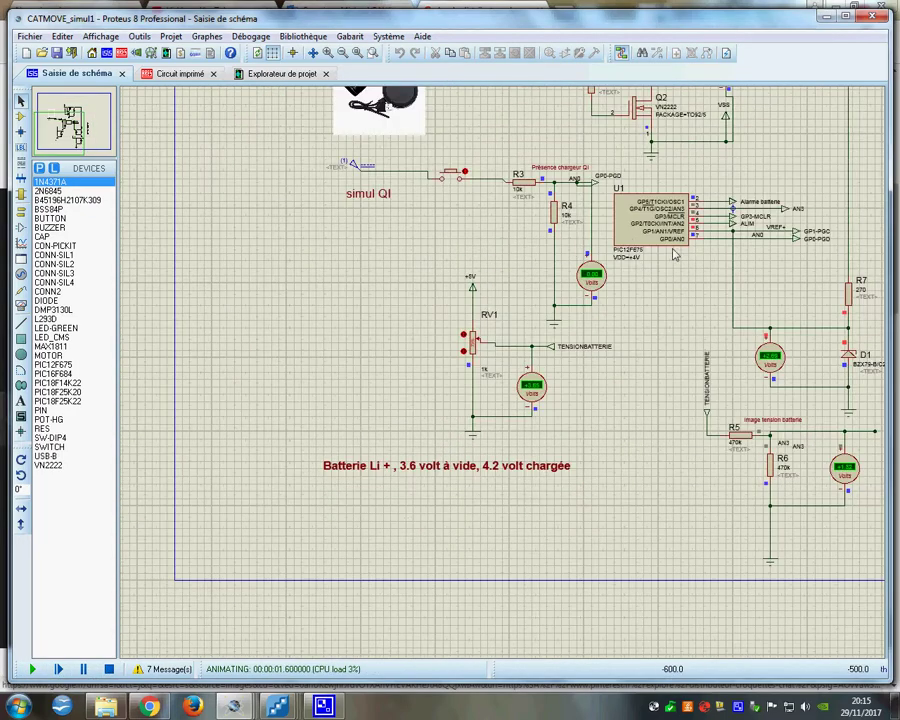
{"action": "scroll", "coordinate": [573, 226], "scroll_direction": "up", "scroll_amount": 1}
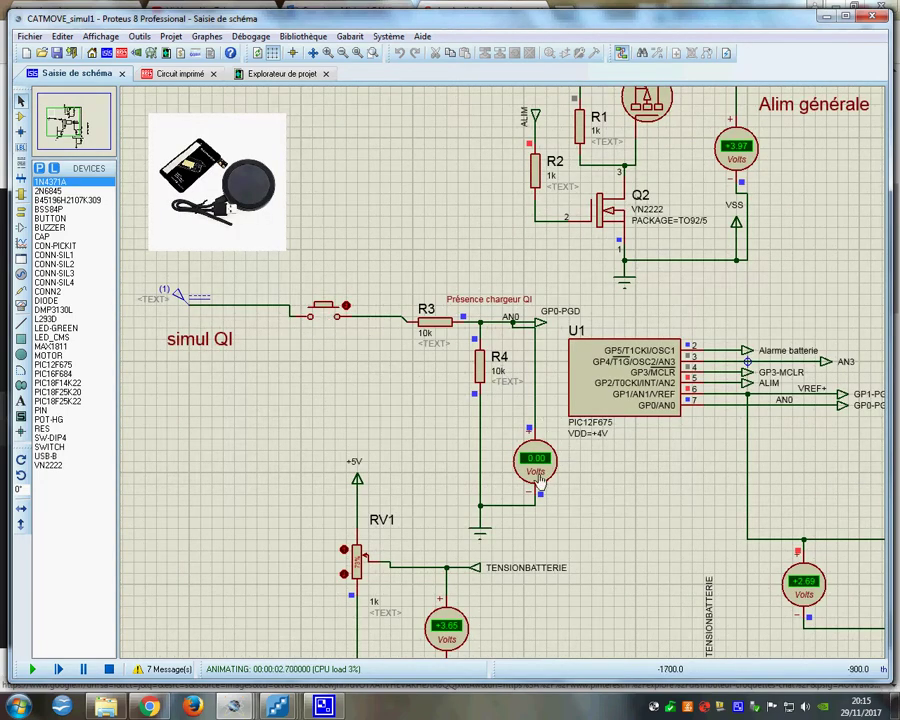
Simulate the QI charger's presence with its push button, release it and examine the Alim générale voltage
{"action": "left_click", "coordinate": [330, 314]}
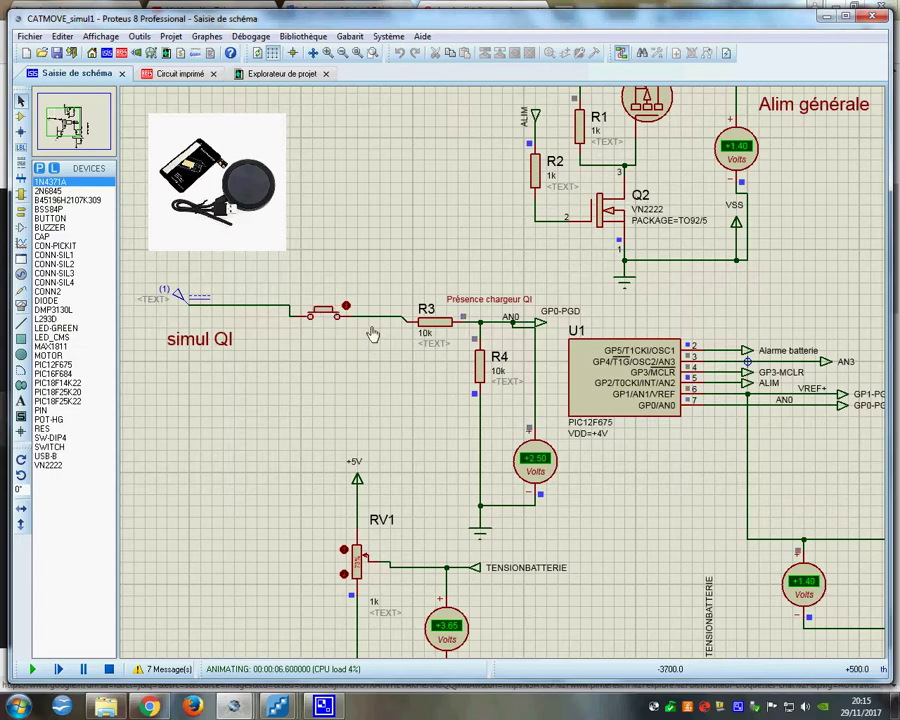
{"action": "scroll", "coordinate": [680, 178], "scroll_direction": "up", "scroll_amount": 1}
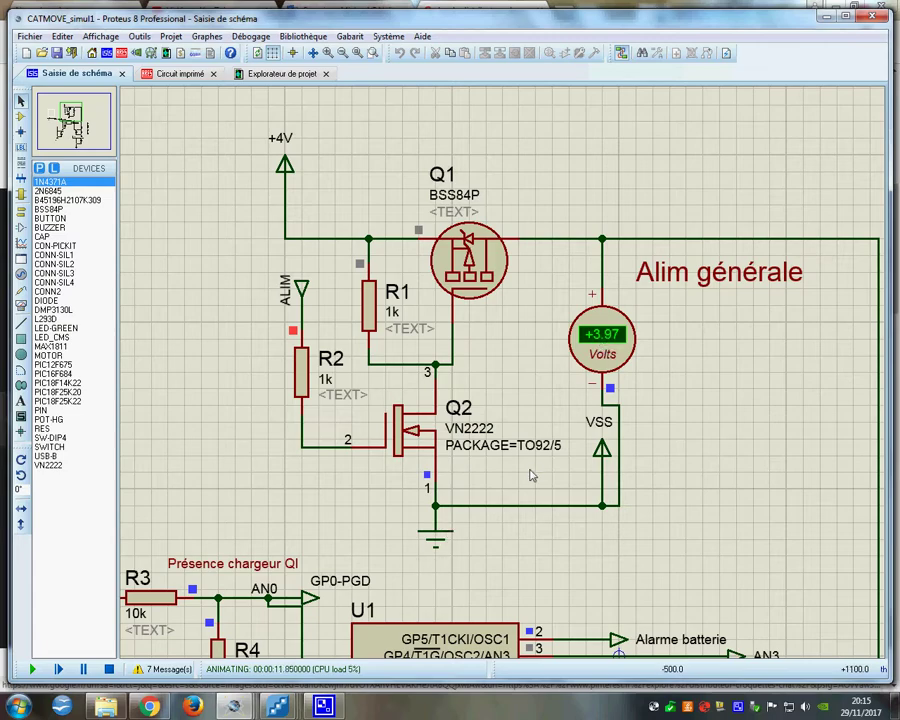
Examine the D1 reference voltage, the R5/R6 battery voltage divider and the battery alarm LED
{"action": "scroll", "coordinate": [532, 475], "scroll_direction": "down", "scroll_amount": 3}
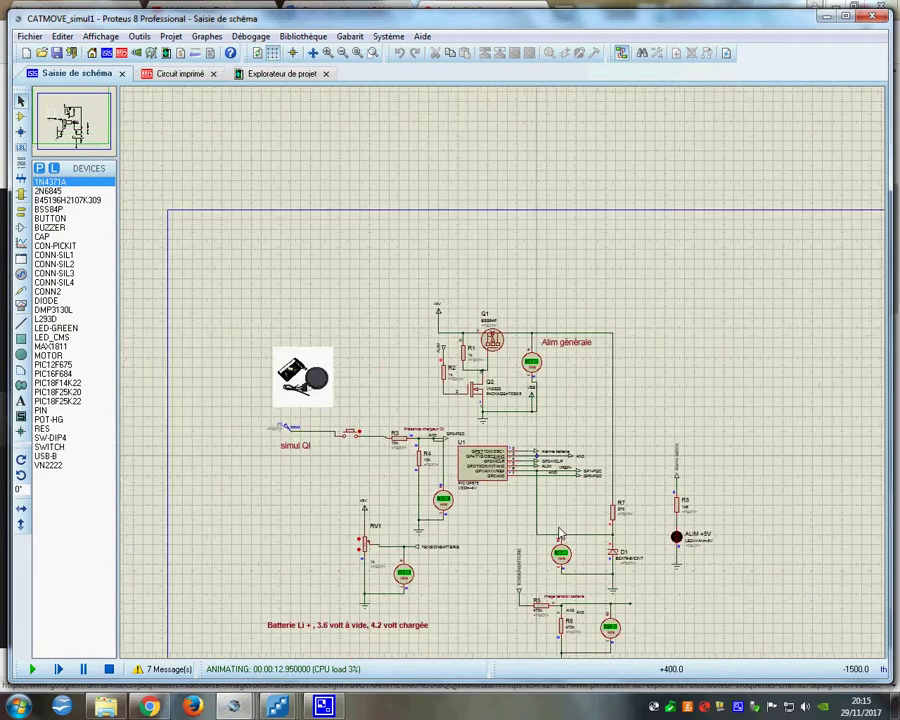
{"action": "scroll", "coordinate": [560, 533], "scroll_direction": "up", "scroll_amount": 2}
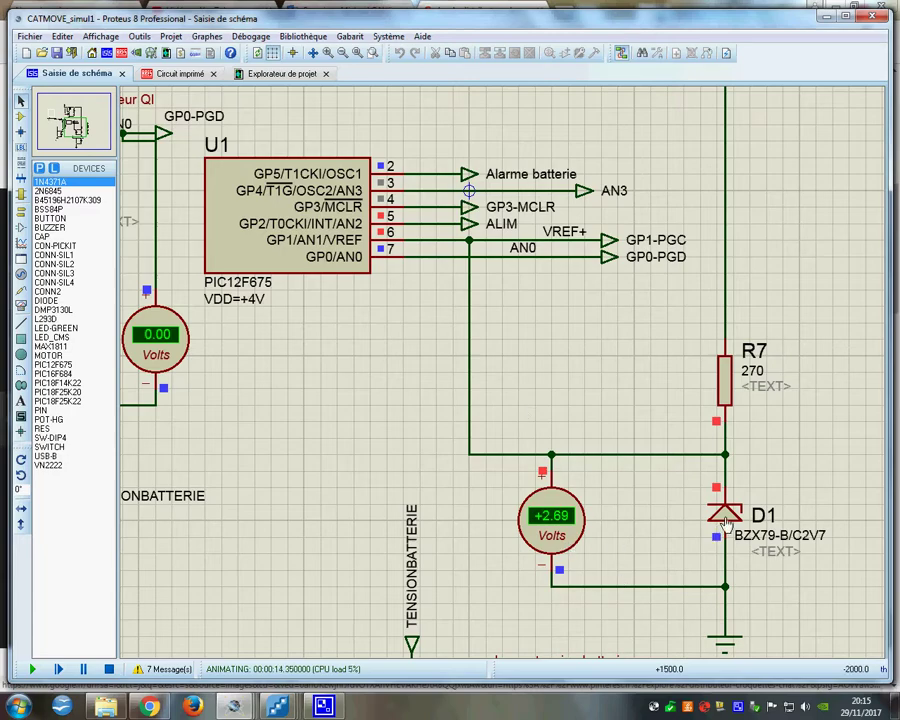
{"action": "scroll", "coordinate": [505, 378], "scroll_direction": "down", "scroll_amount": 2}
{"action": "scroll", "coordinate": [505, 380], "scroll_direction": "up", "scroll_amount": 2}
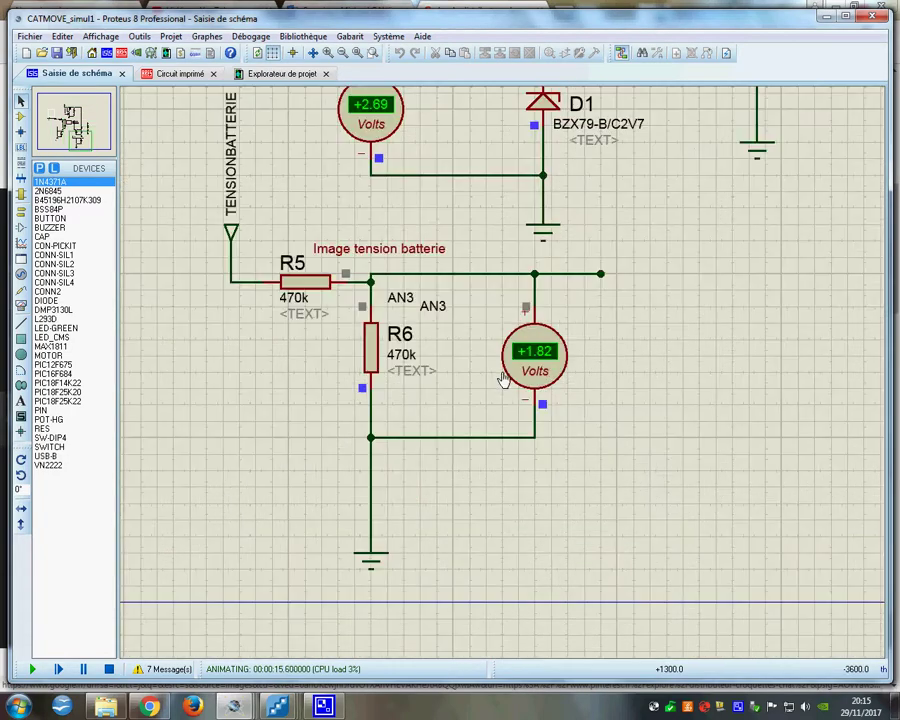
{"action": "scroll", "coordinate": [538, 360], "scroll_direction": "down", "scroll_amount": 2}
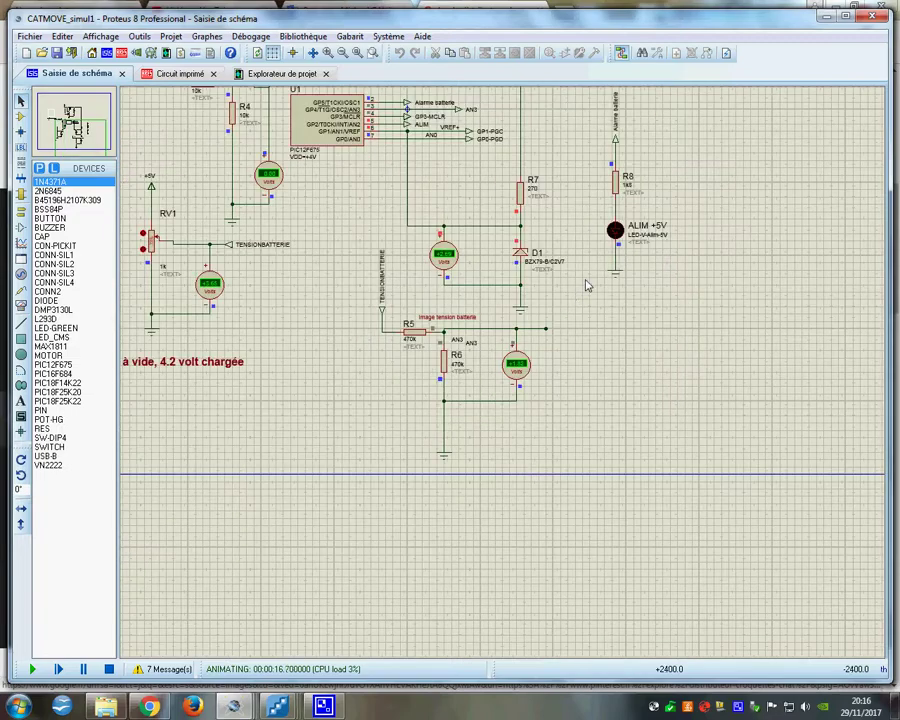
{"action": "scroll", "coordinate": [612, 226], "scroll_direction": "up", "scroll_amount": 2}
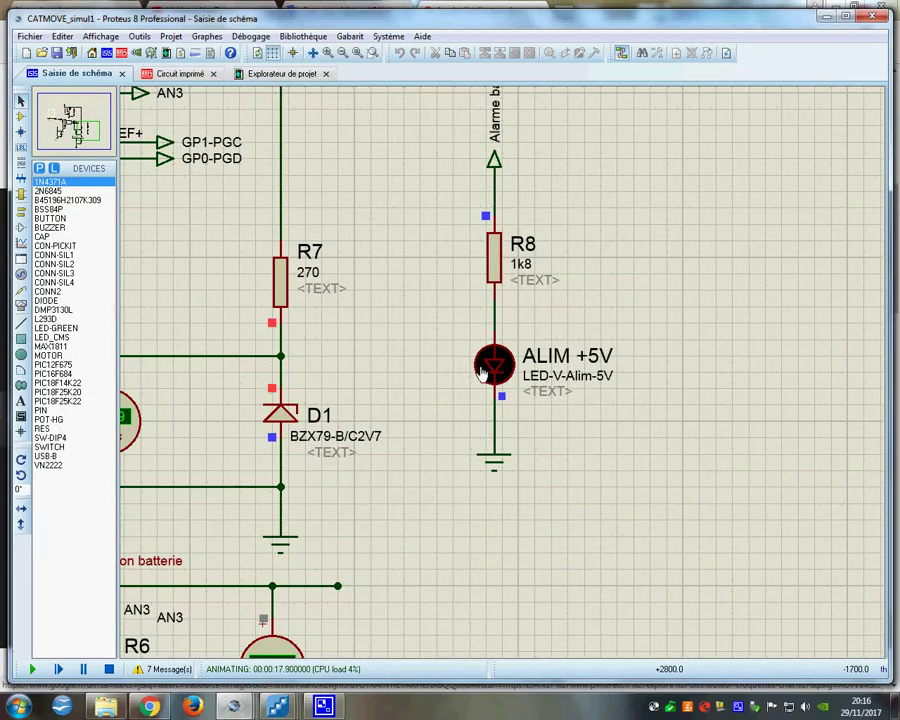
{"action": "scroll", "coordinate": [481, 372], "scroll_direction": "down", "scroll_amount": 2}
{"action": "scroll", "coordinate": [520, 246], "scroll_direction": "up", "scroll_amount": 2}
{"action": "scroll", "coordinate": [520, 246], "scroll_direction": "down", "scroll_amount": 2}
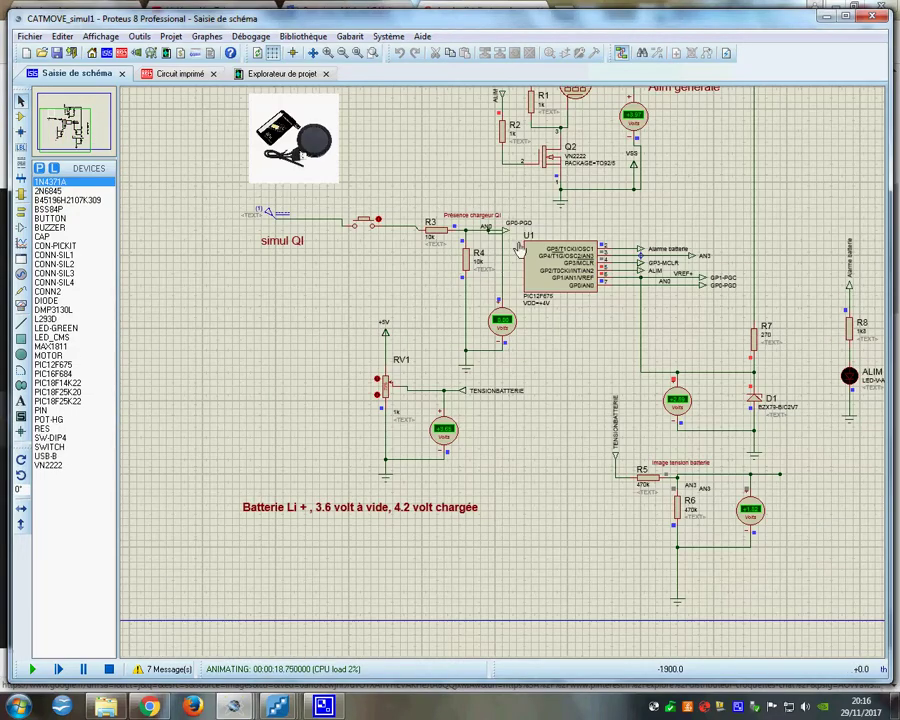
Connect and disconnect the simulated QI charger several times to check the Alim générale voltage and the ALIM output
{"action": "scroll", "coordinate": [520, 250], "scroll_direction": "up", "scroll_amount": 2}
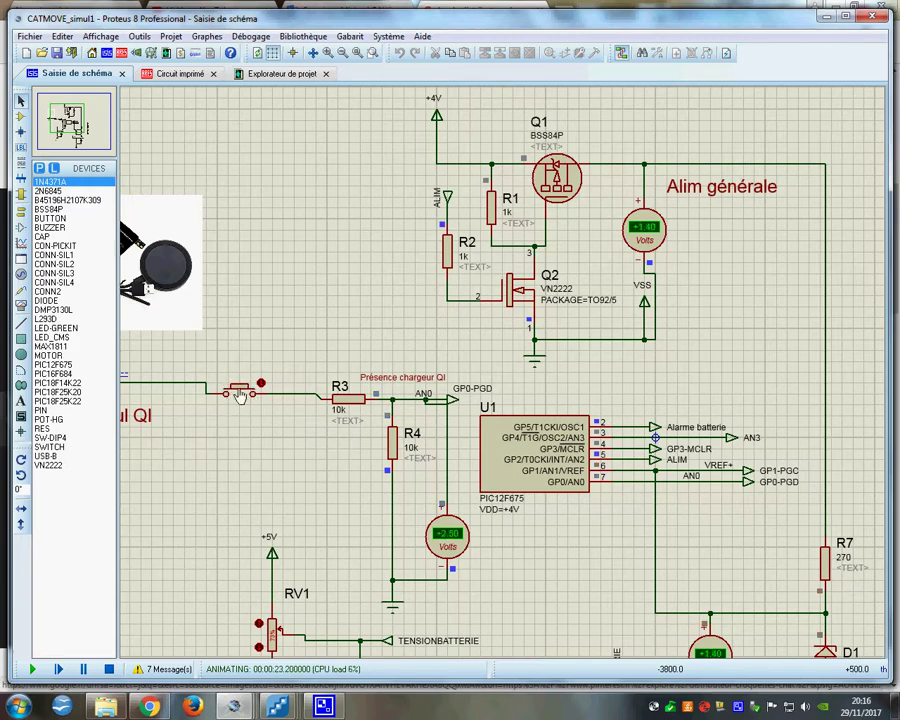
{"action": "left_click", "coordinate": [240, 396]}
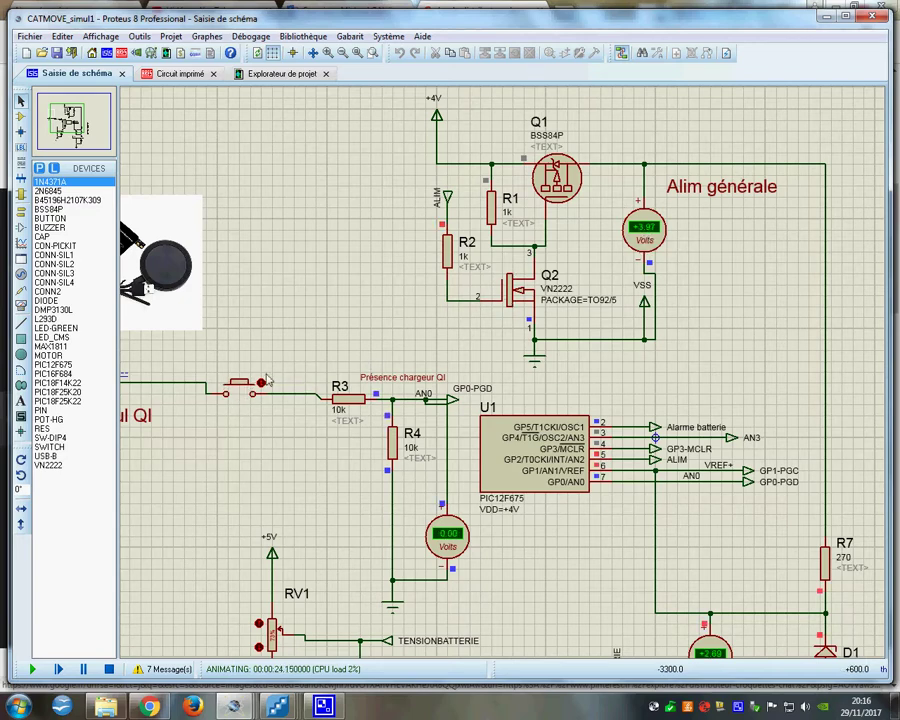
{"action": "left_click", "coordinate": [237, 395]}
{"action": "left_click", "coordinate": [238, 393]}
{"action": "left_click", "coordinate": [242, 393]}
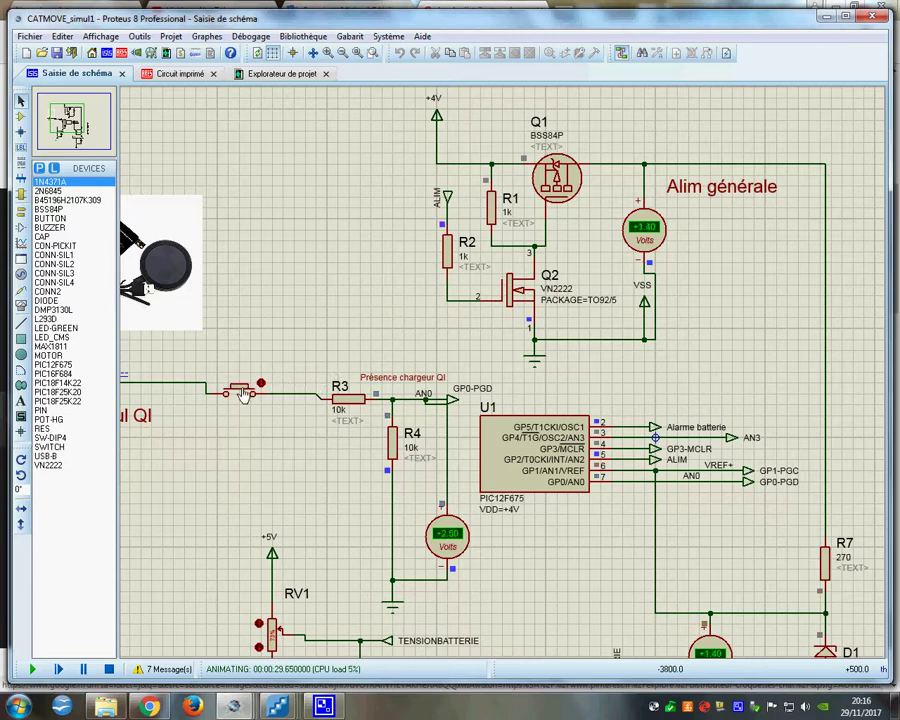
{"action": "left_click", "coordinate": [242, 393]}
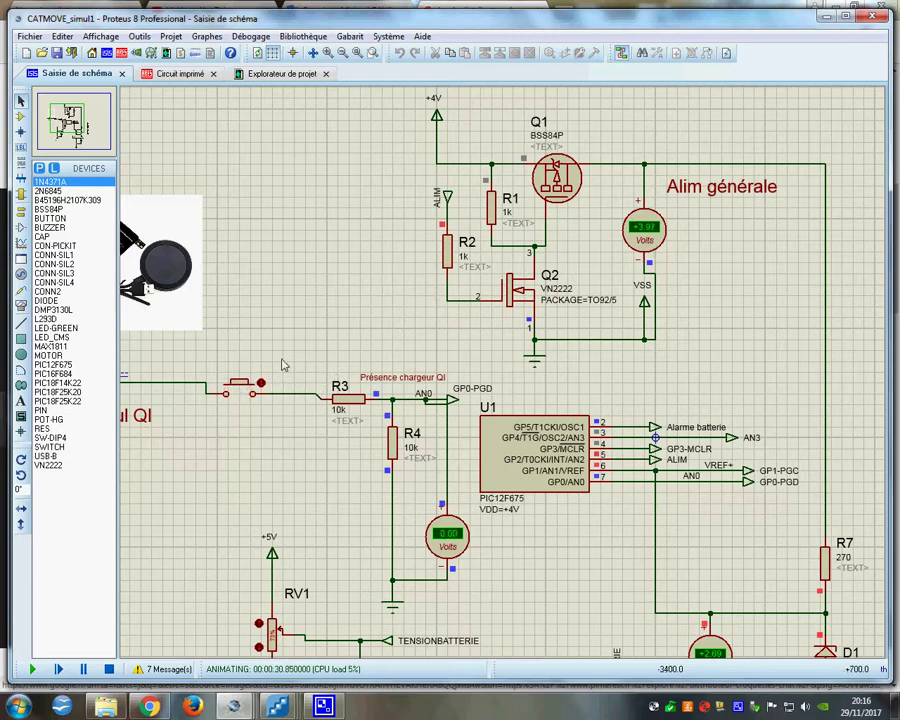
{"action": "left_click", "coordinate": [236, 393]}
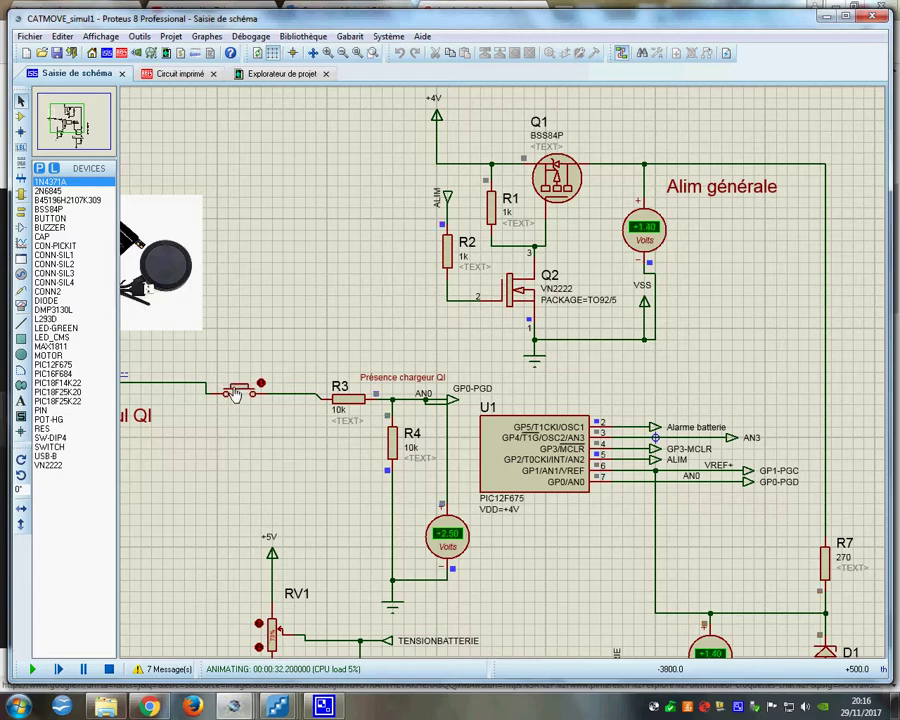
{"action": "left_click", "coordinate": [236, 393]}
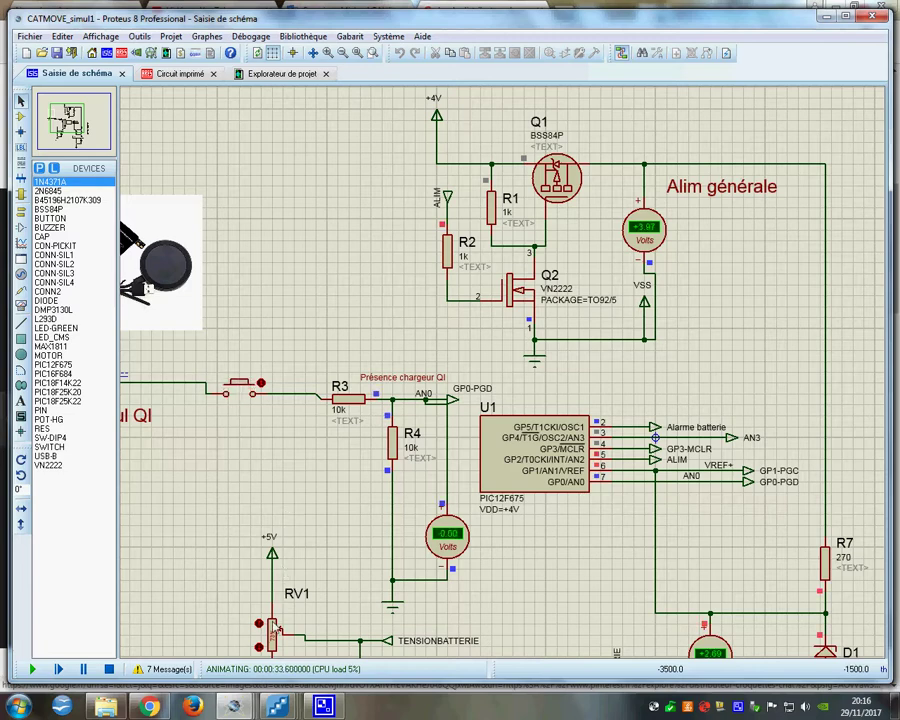
Lower the RV1 potentiometer to 49% to simulate a discharged battery
{"action": "scroll", "coordinate": [268, 642], "scroll_direction": "down", "scroll_amount": 1}
{"action": "scroll", "coordinate": [355, 528], "scroll_direction": "up", "scroll_amount": 1}
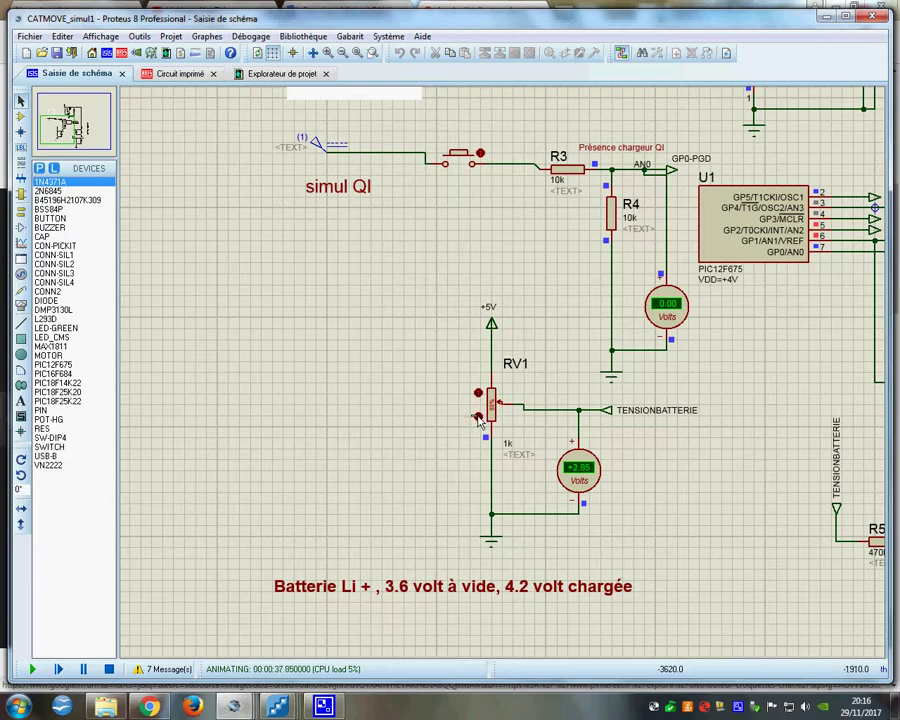
{"action": "scroll", "coordinate": [604, 411], "scroll_direction": "down", "scroll_amount": 2}
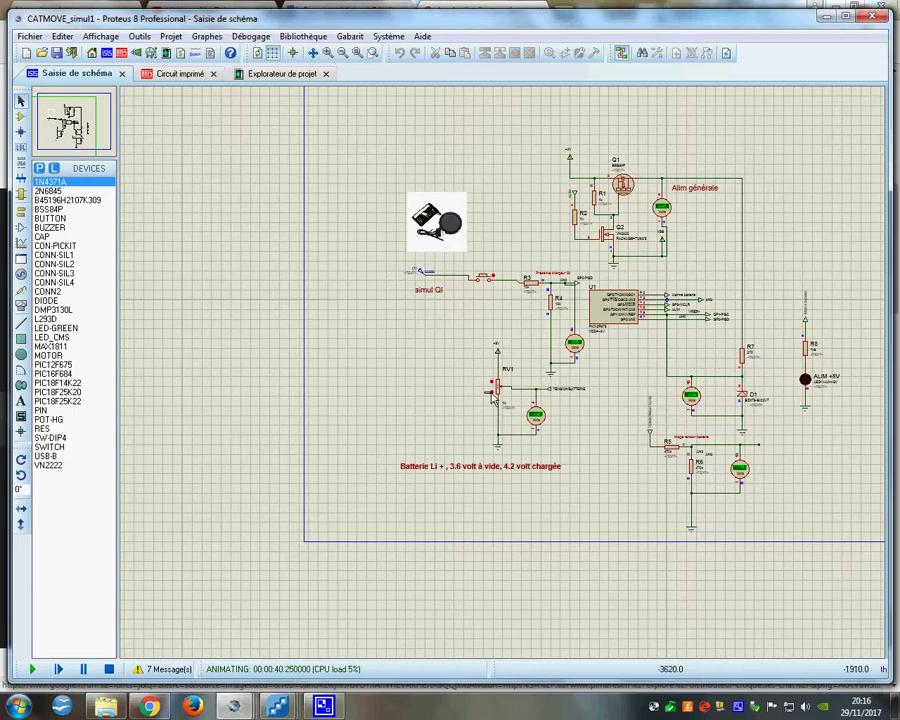
{"action": "scroll", "coordinate": [495, 395], "scroll_direction": "up", "scroll_amount": 3}
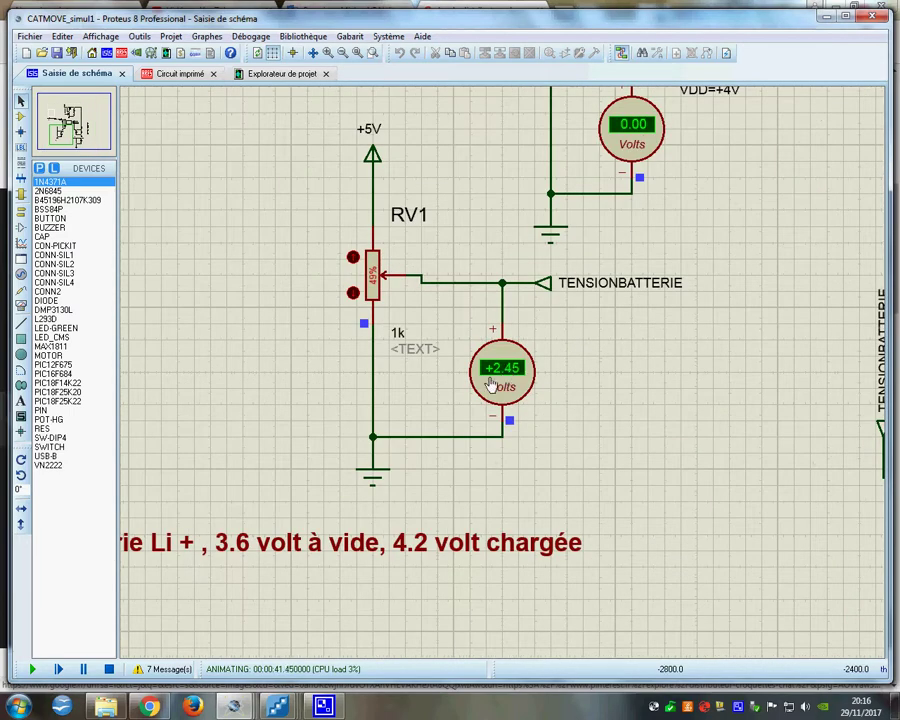
{"action": "scroll", "coordinate": [517, 372], "scroll_direction": "down", "scroll_amount": 1}
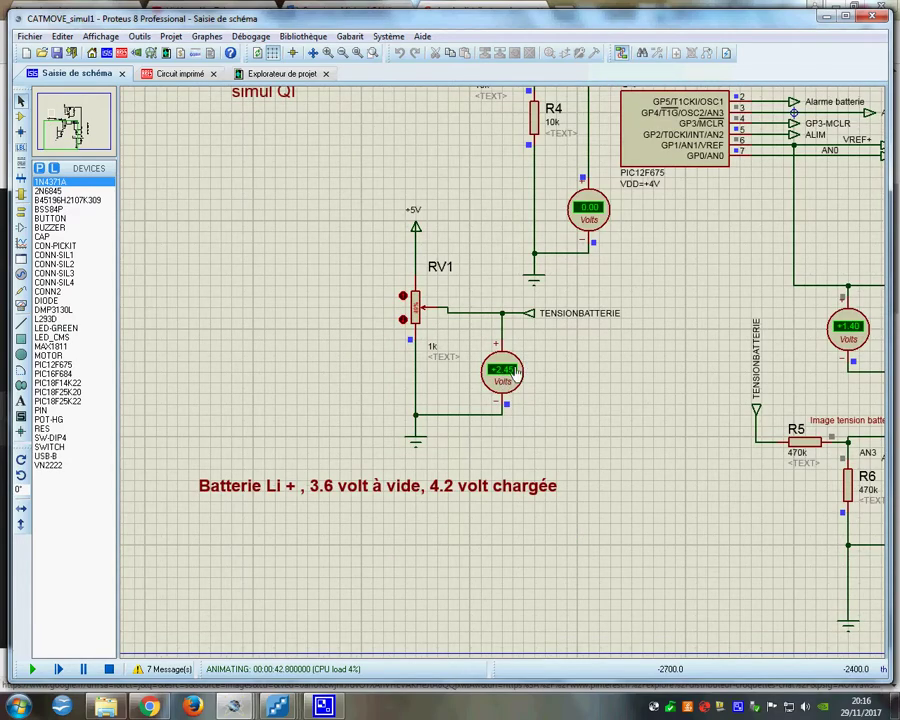
Examine the R5/R6 divider, the battery alarm LED, the D1 reference and the general supply with the battery discharged
{"action": "scroll", "coordinate": [517, 372], "scroll_direction": "down", "scroll_amount": 1}
{"action": "scroll", "coordinate": [805, 458], "scroll_direction": "up", "scroll_amount": 2}
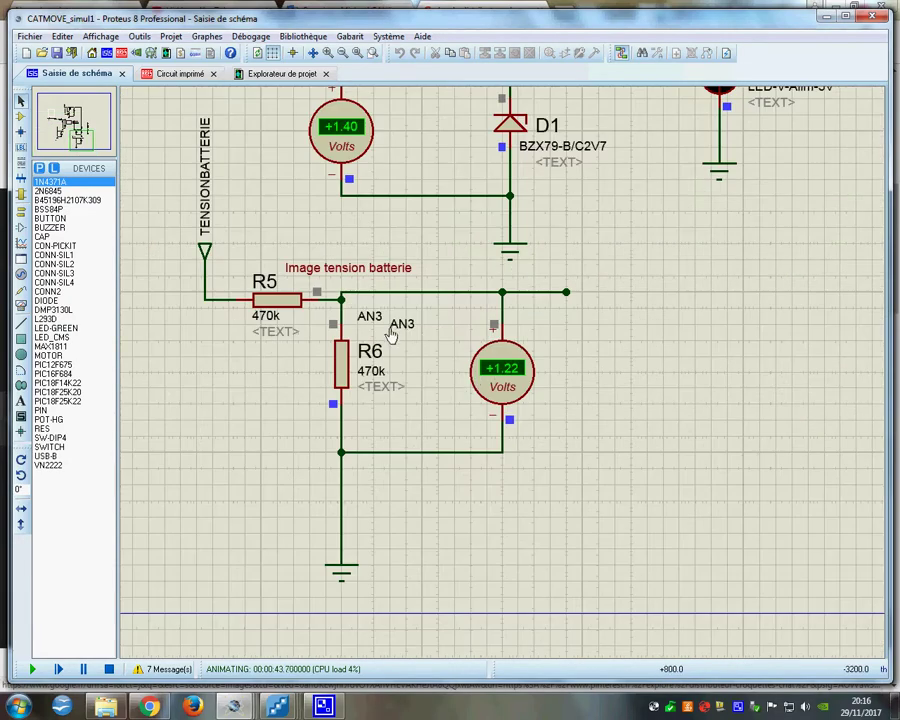
{"action": "scroll", "coordinate": [392, 335], "scroll_direction": "down", "scroll_amount": 2}
{"action": "scroll", "coordinate": [560, 320], "scroll_direction": "up", "scroll_amount": 3}
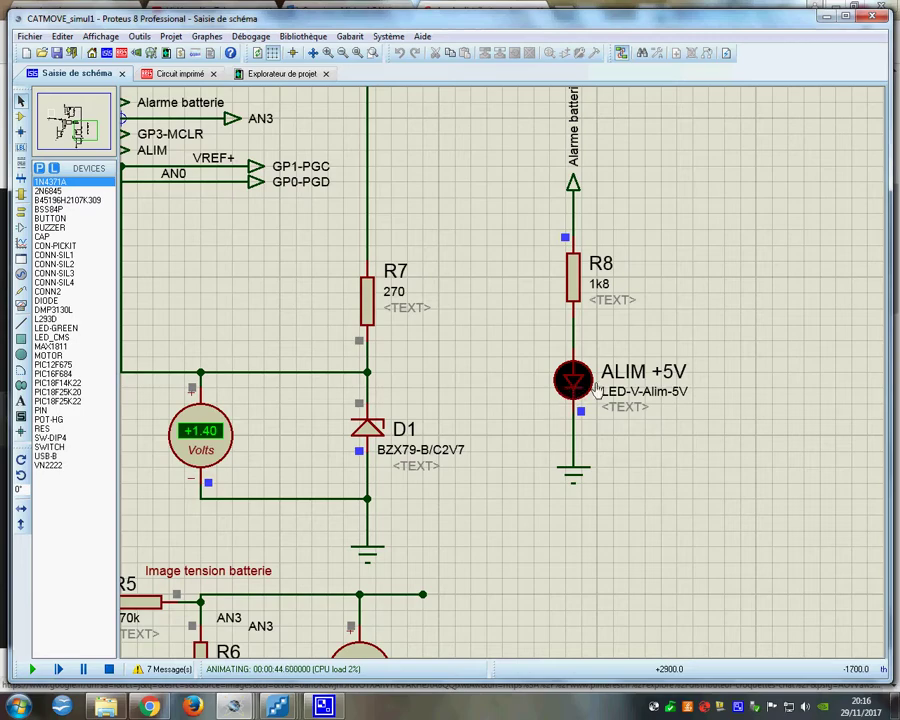
{"action": "scroll", "coordinate": [597, 388], "scroll_direction": "down", "scroll_amount": 1}
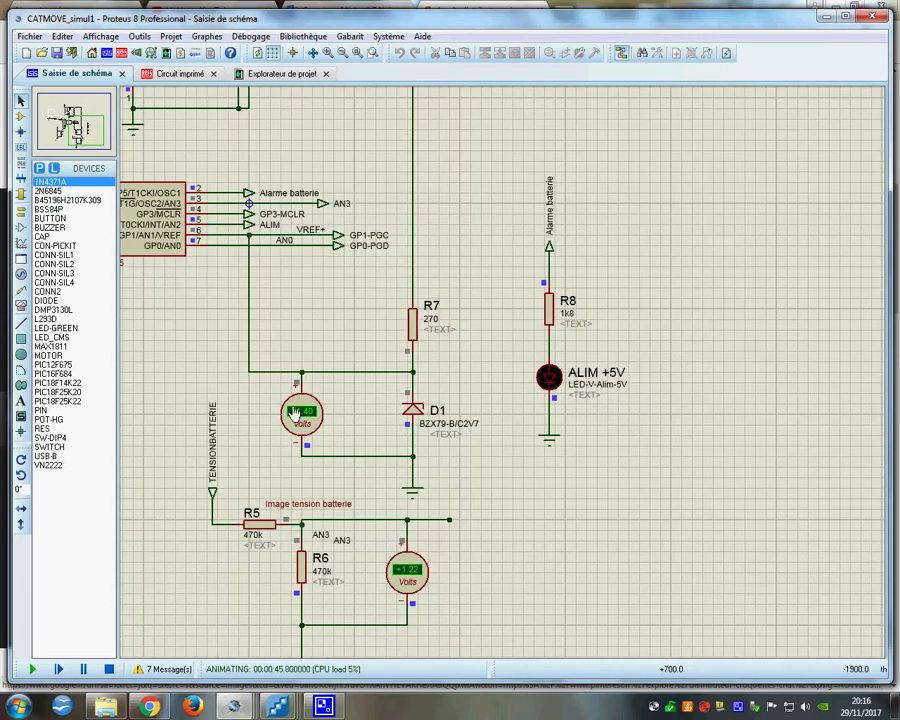
{"action": "scroll", "coordinate": [295, 412], "scroll_direction": "down", "scroll_amount": 2}
{"action": "scroll", "coordinate": [386, 392], "scroll_direction": "up", "scroll_amount": 2}
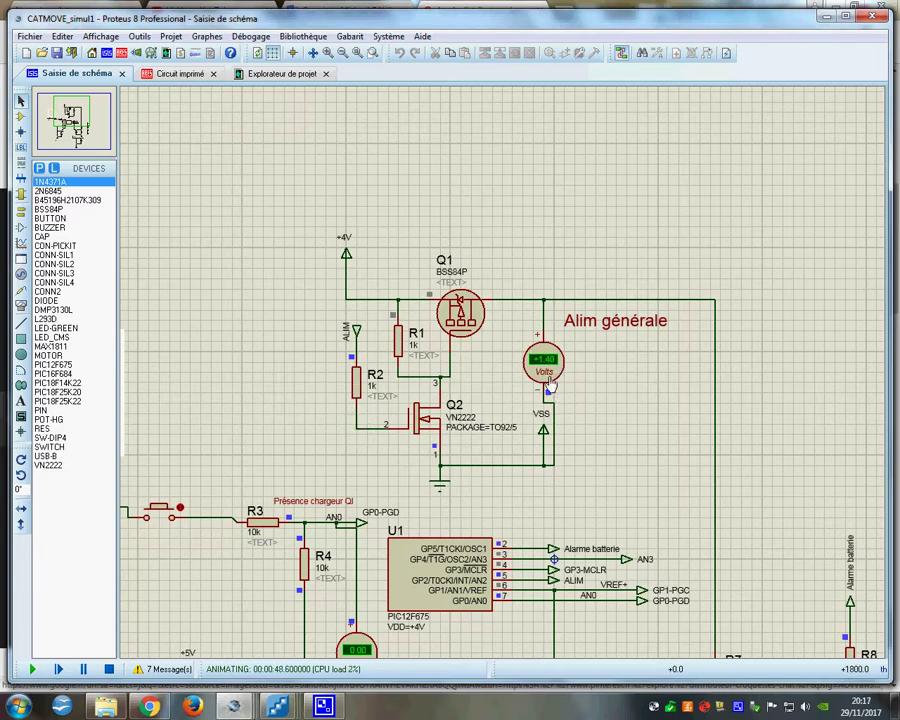
{"action": "scroll", "coordinate": [521, 393], "scroll_direction": "down", "scroll_amount": 1}
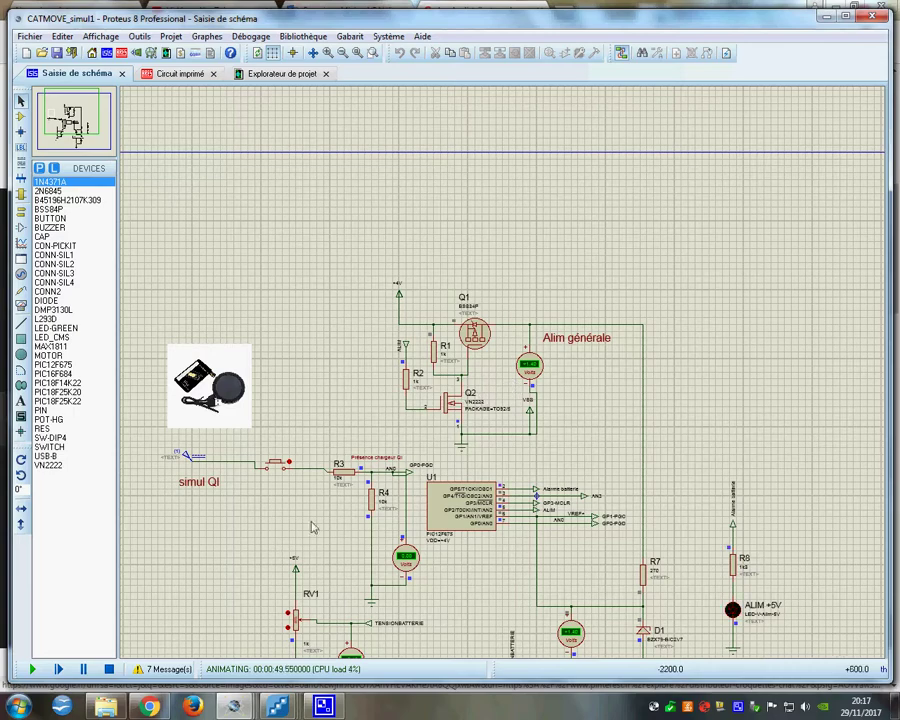
Switch back to the CATMOVE project and open the component properties of microcontroller U6 on the DISTRIBUTION CROQUETTES sheet
{"action": "mouse_move", "coordinate": [323, 706]}
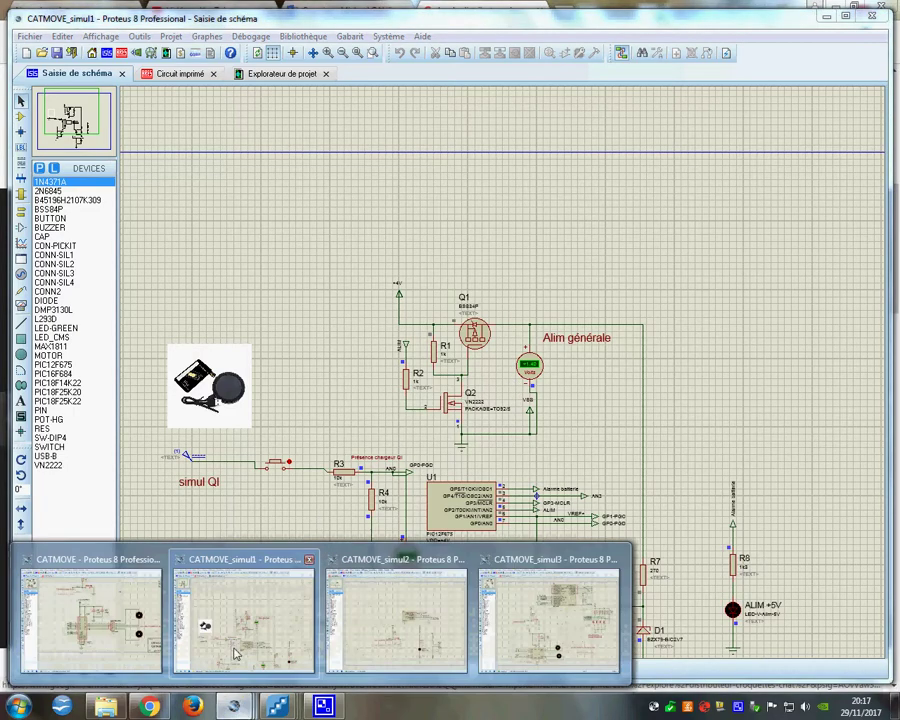
{"action": "left_click", "coordinate": [110, 622]}
{"action": "scroll", "coordinate": [558, 253], "scroll_direction": "down", "scroll_amount": 1}
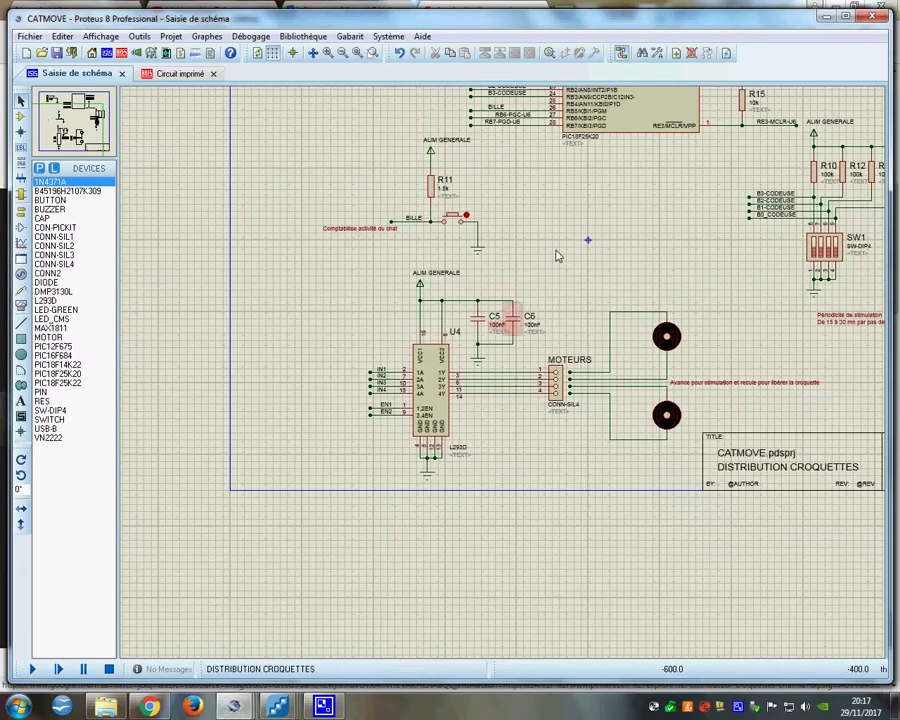
{"action": "scroll", "coordinate": [494, 378], "scroll_direction": "up", "scroll_amount": 1}
{"action": "scroll", "coordinate": [494, 378], "scroll_direction": "up", "scroll_amount": 1}
{"action": "scroll", "coordinate": [504, 375], "scroll_direction": "down", "scroll_amount": 1}
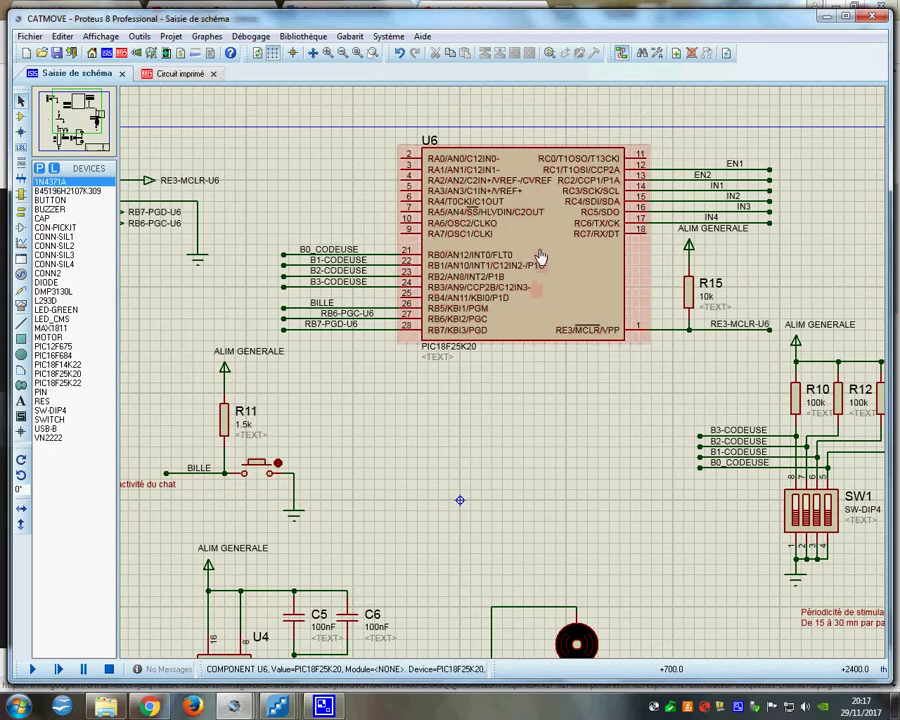
{"action": "left_click", "coordinate": [540, 258]}
{"action": "right_click", "coordinate": [540, 258]}
{"action": "left_click", "coordinate": [560, 267]}
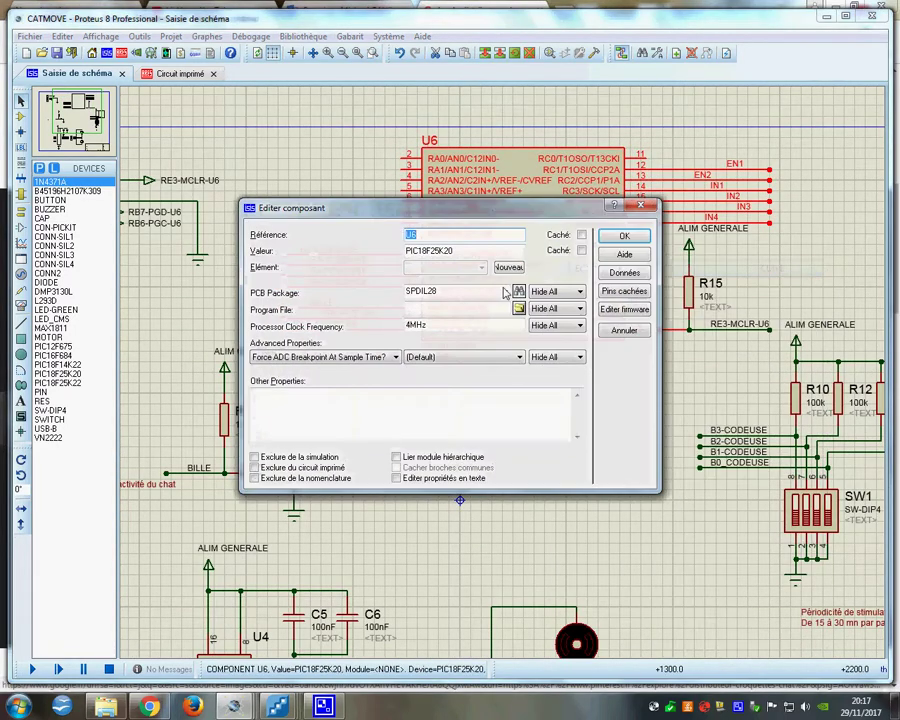
Check the hidden power pin nets of microcontroller U6, then accept its component properties
{"action": "left_click", "coordinate": [623, 292]}
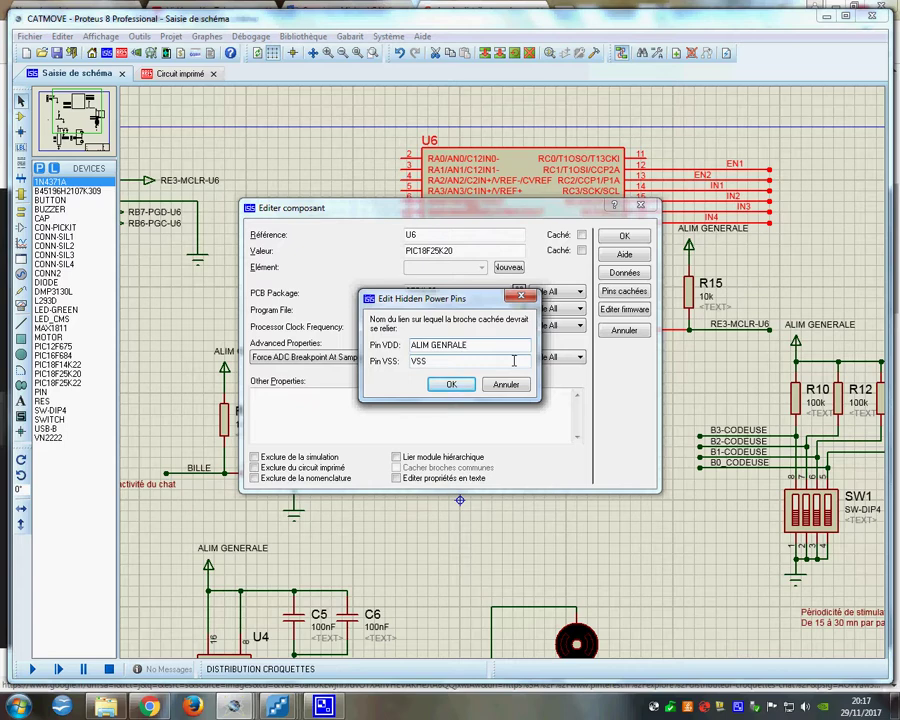
{"action": "left_click", "coordinate": [455, 386]}
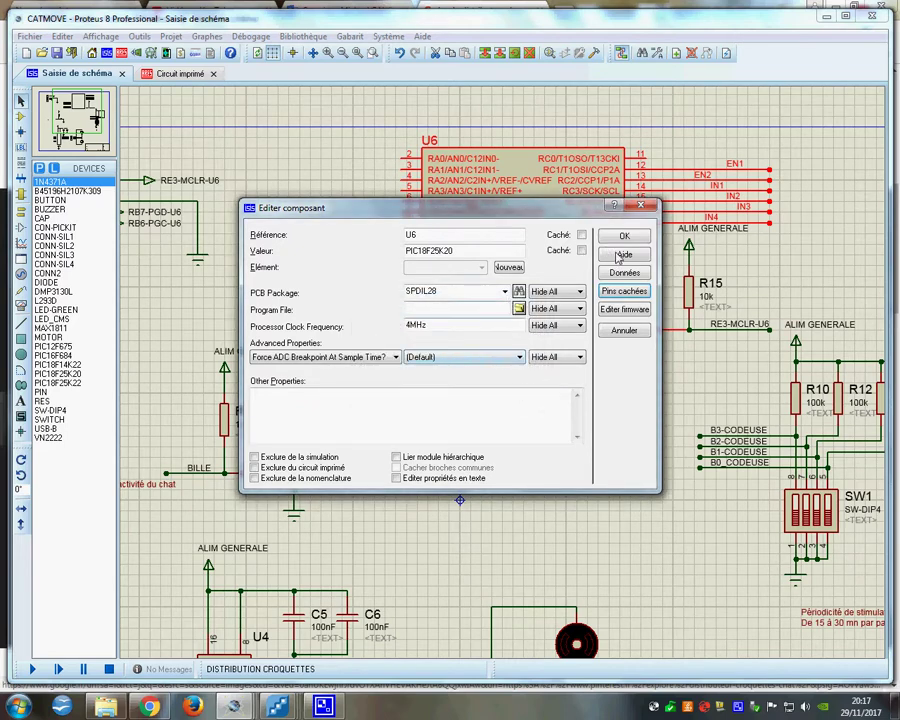
{"action": "left_click", "coordinate": [620, 238]}
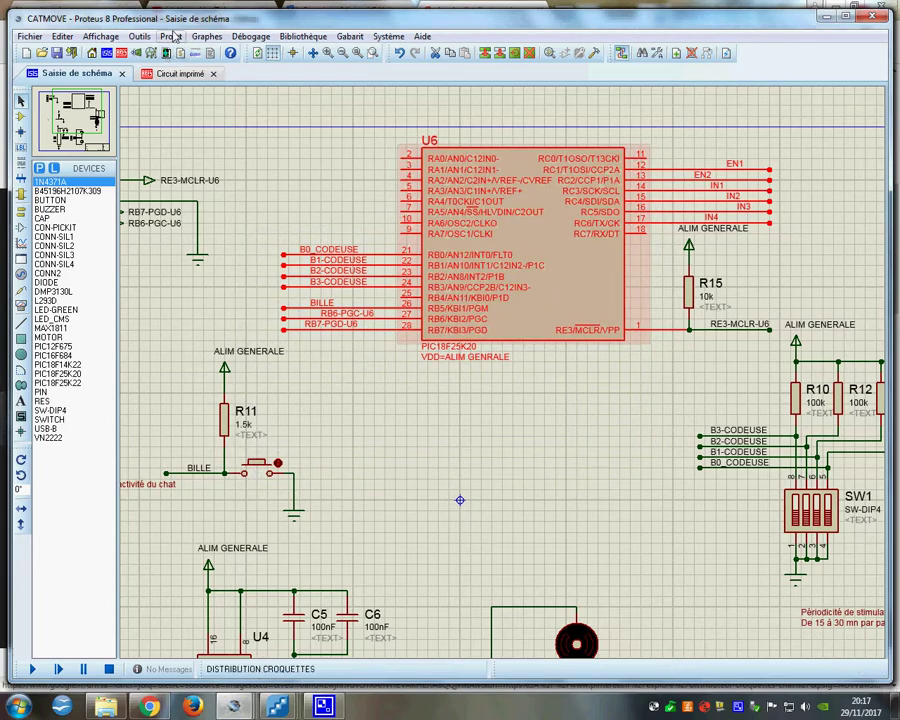
Open the STIMULATION sheet and examine the VDD supply assignment of microcontroller U2
{"action": "left_click", "coordinate": [172, 36]}
{"action": "left_click", "coordinate": [192, 237]}
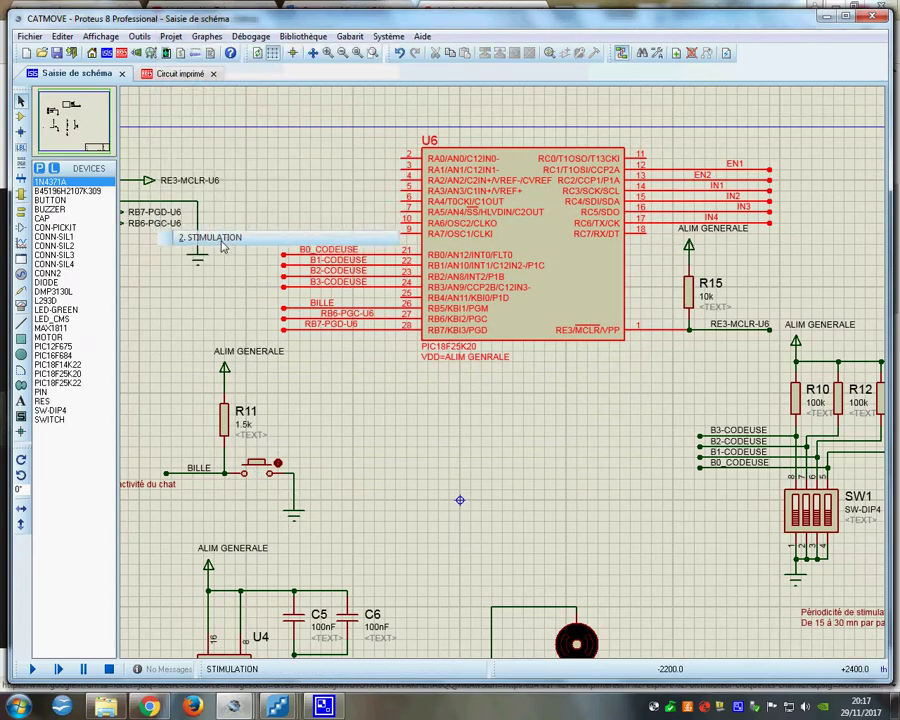
{"action": "scroll", "coordinate": [455, 302], "scroll_direction": "up", "scroll_amount": 2}
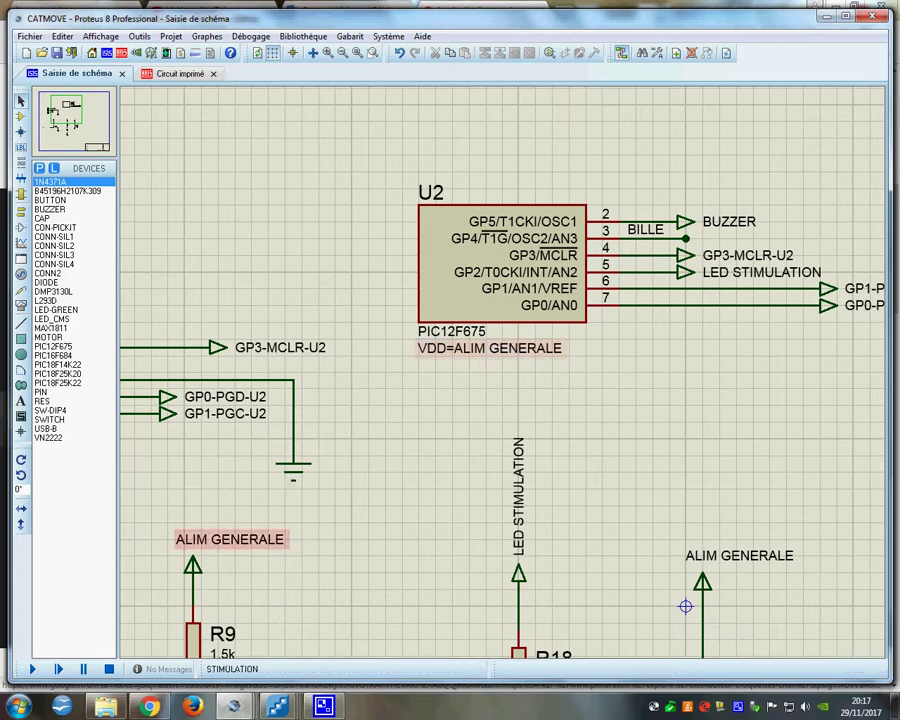
Switch to the CATMOVE_simul1 project and stop its running simulation
{"action": "mouse_move", "coordinate": [236, 708]}
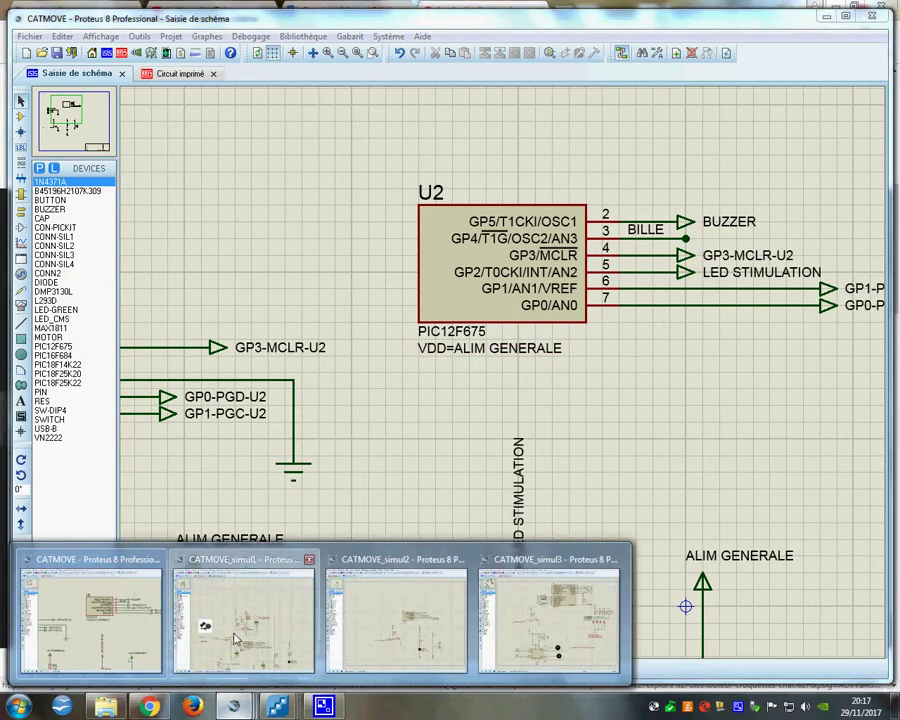
{"action": "left_click", "coordinate": [240, 625]}
{"action": "scroll", "coordinate": [420, 556], "scroll_direction": "down", "scroll_amount": 2}
{"action": "scroll", "coordinate": [438, 500], "scroll_direction": "up", "scroll_amount": 1}
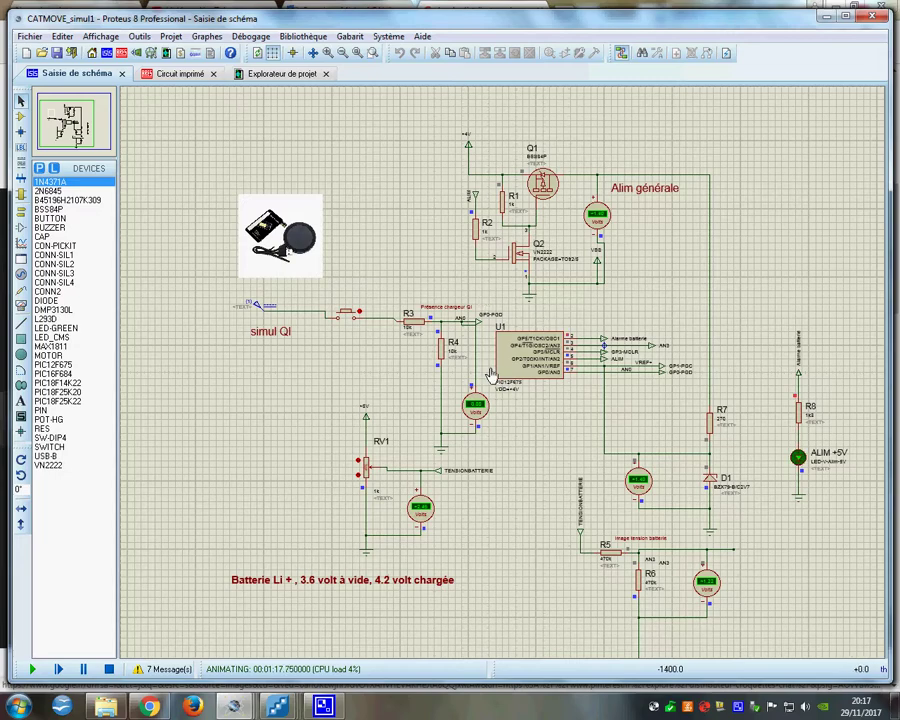
{"action": "left_click", "coordinate": [110, 670]}
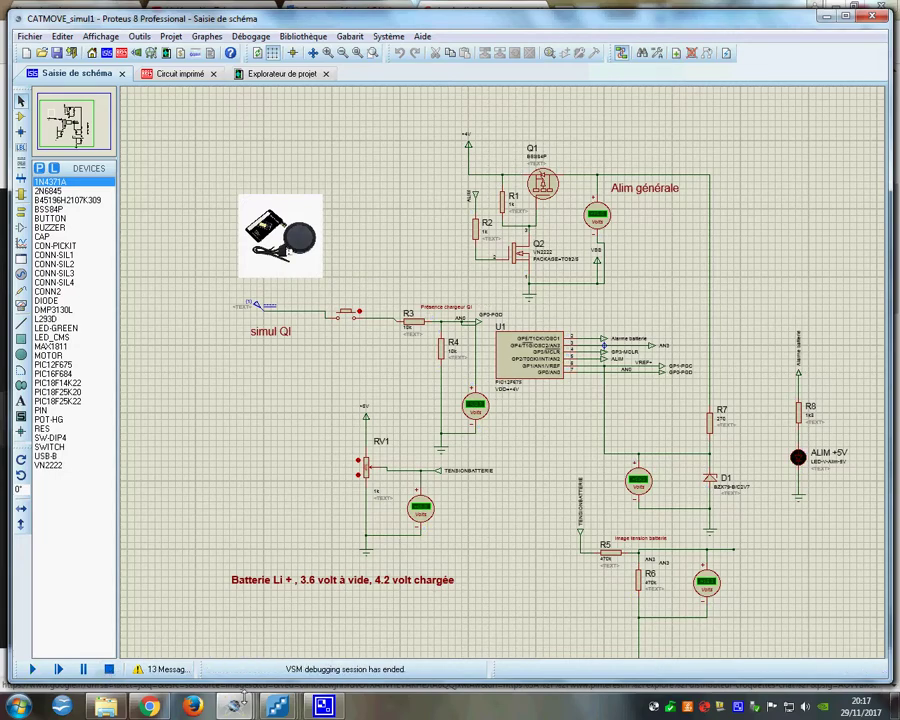
Switch to the CATMOVE_simul2 project and start the simulation of the U2 stimulation circuit
{"action": "mouse_move", "coordinate": [234, 706]}
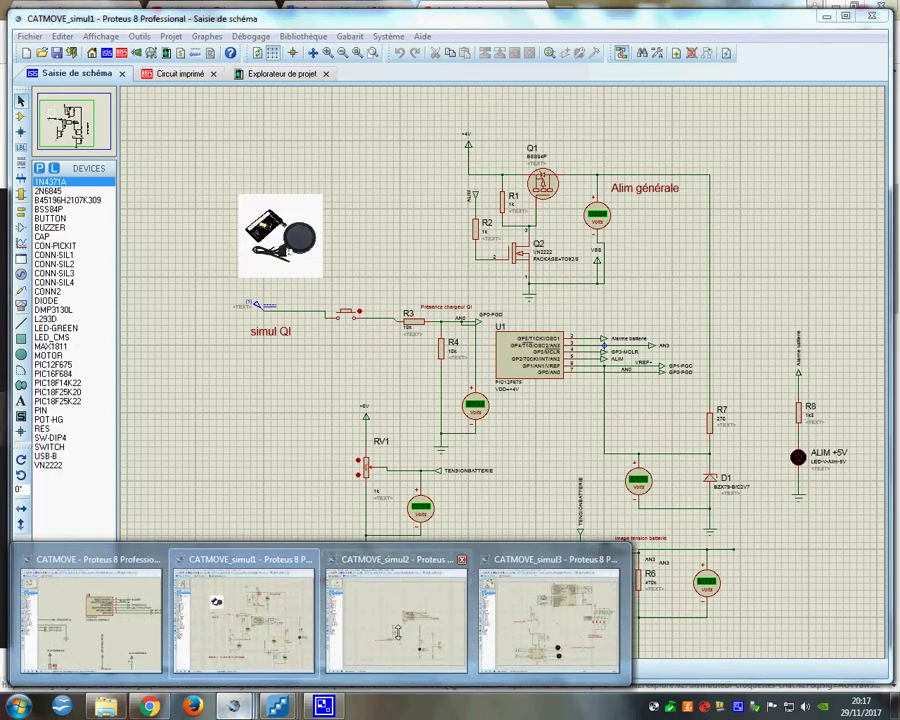
{"action": "left_click", "coordinate": [396, 612]}
{"action": "scroll", "coordinate": [518, 430], "scroll_direction": "down", "scroll_amount": 2}
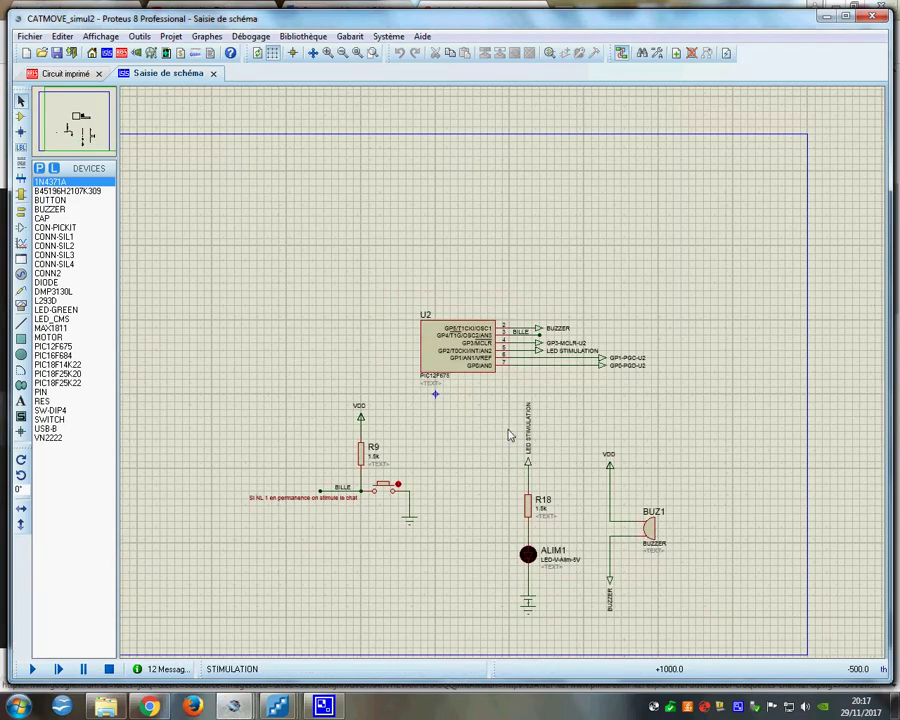
{"action": "scroll", "coordinate": [506, 430], "scroll_direction": "up", "scroll_amount": 2}
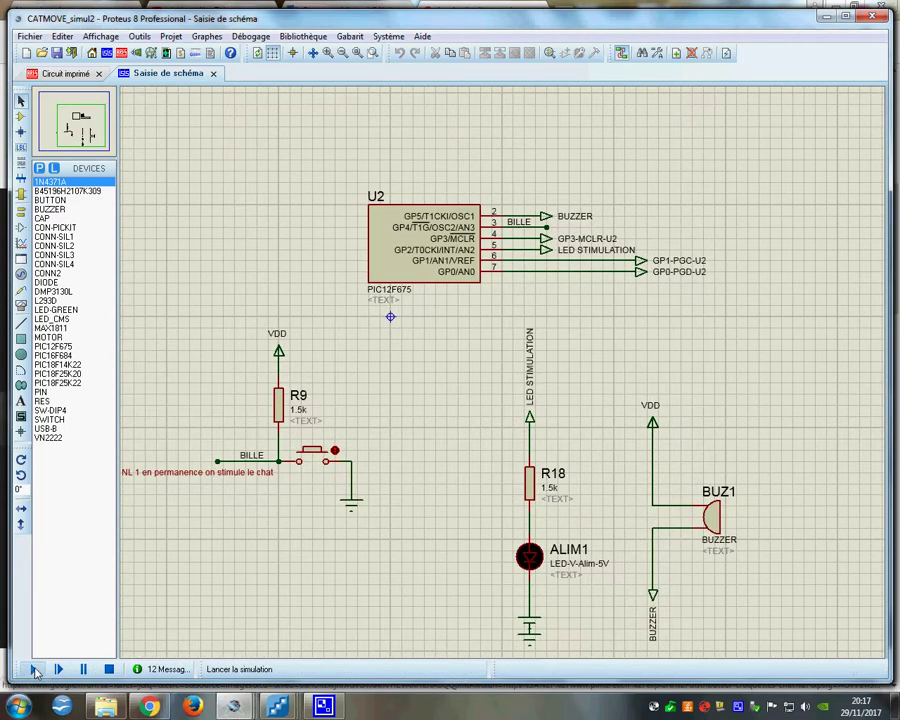
{"action": "left_click", "coordinate": [35, 670]}
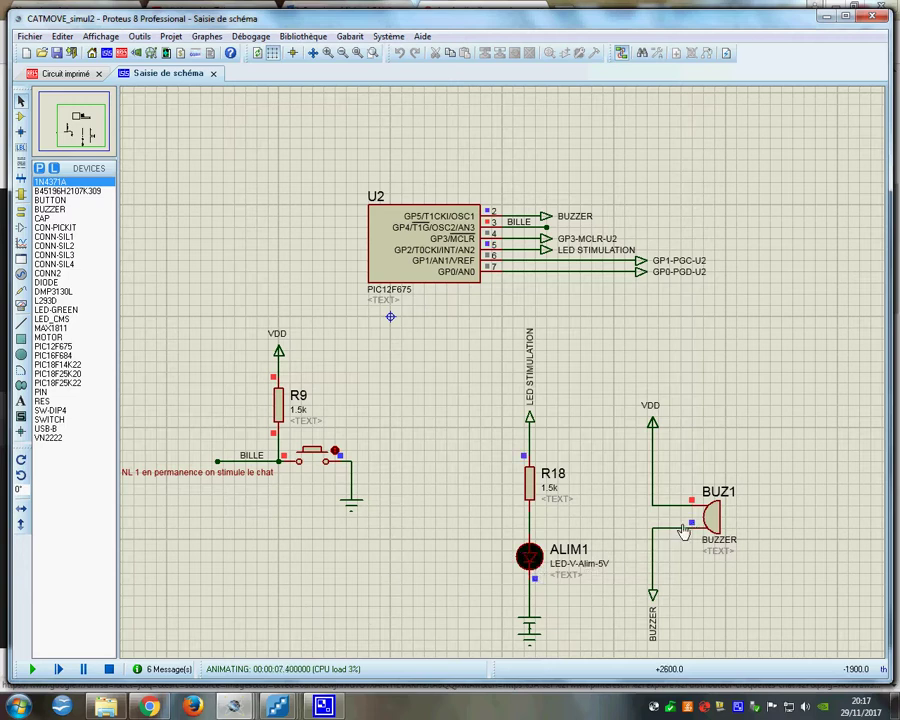
Actuate the BILLE push button several times to simulate the cat's activity, then stop the simulation
{"action": "left_click", "coordinate": [313, 463]}
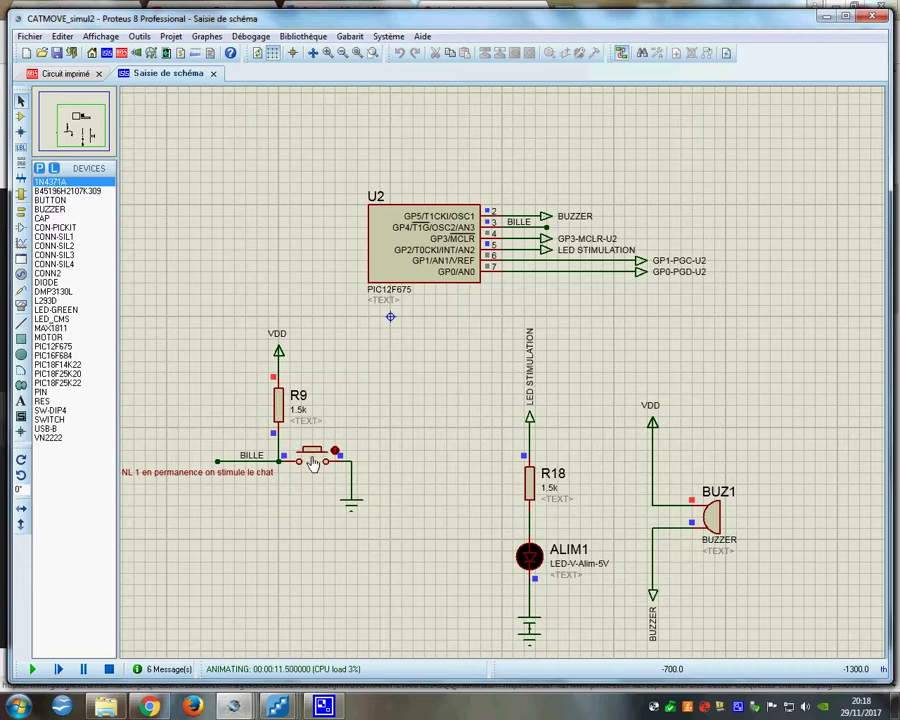
{"action": "left_click", "coordinate": [313, 462]}
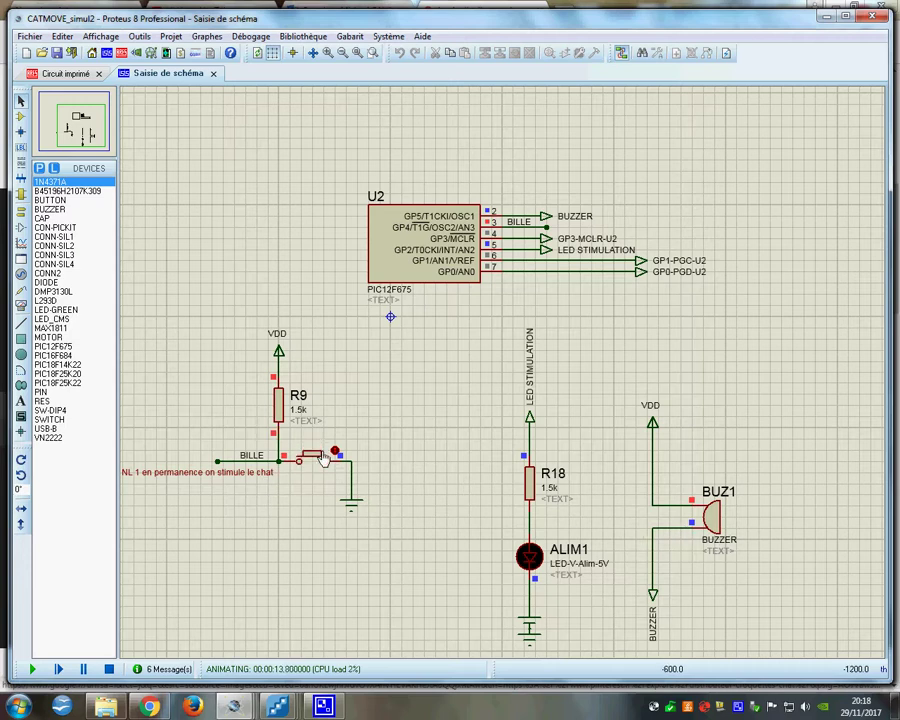
{"action": "left_click", "coordinate": [308, 459]}
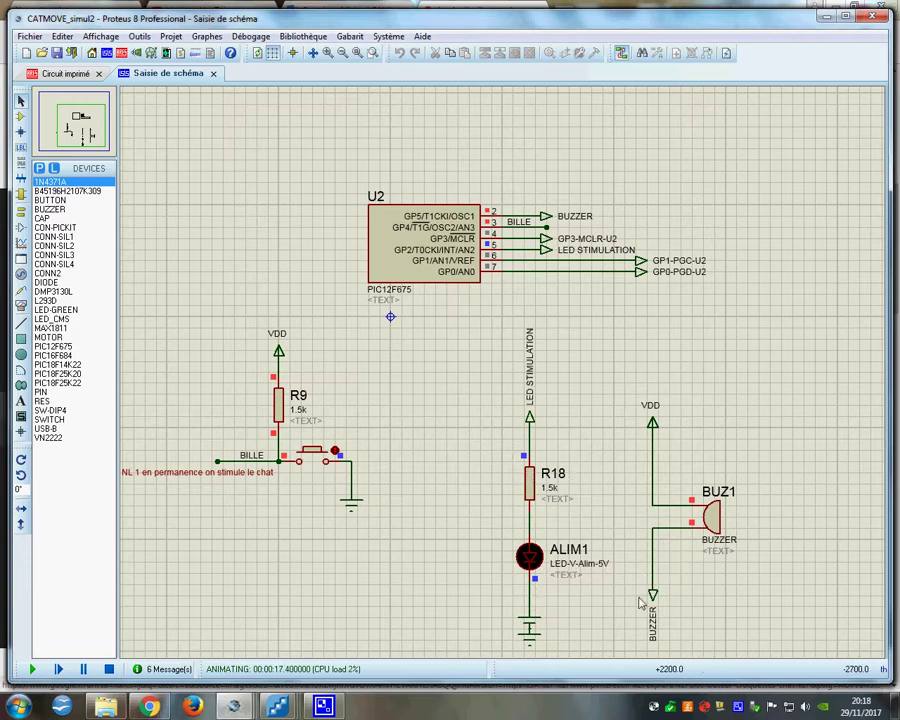
{"action": "left_click", "coordinate": [110, 670]}
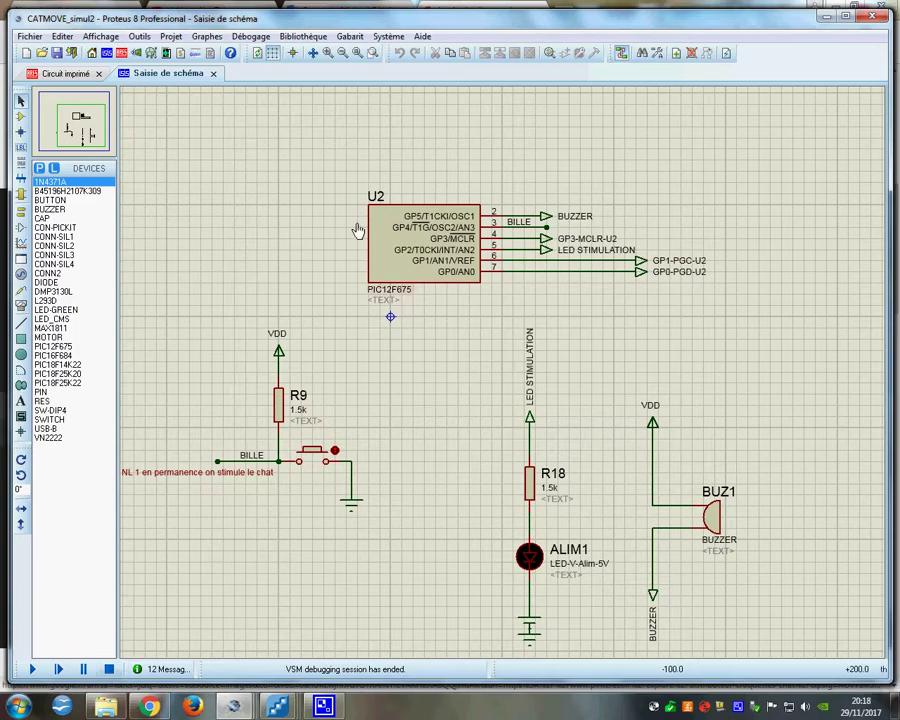
Switch to the CATMOVE_simul3 project, run the kibble distribution simulation with its two motors, and stop it
{"action": "mouse_move", "coordinate": [280, 707]}
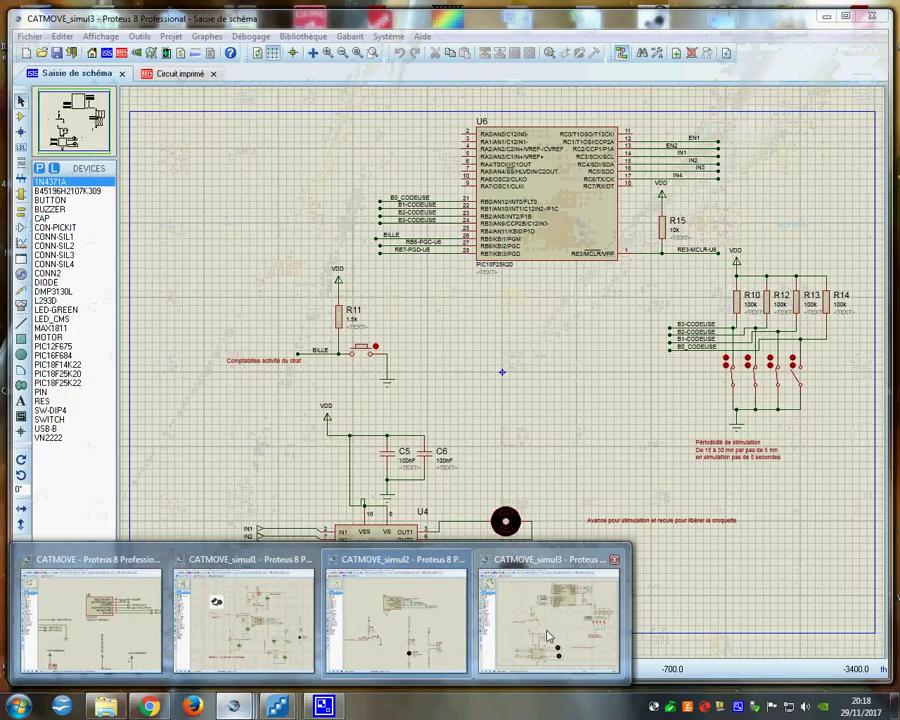
{"action": "left_click", "coordinate": [545, 632]}
{"action": "key", "text": "F12"}
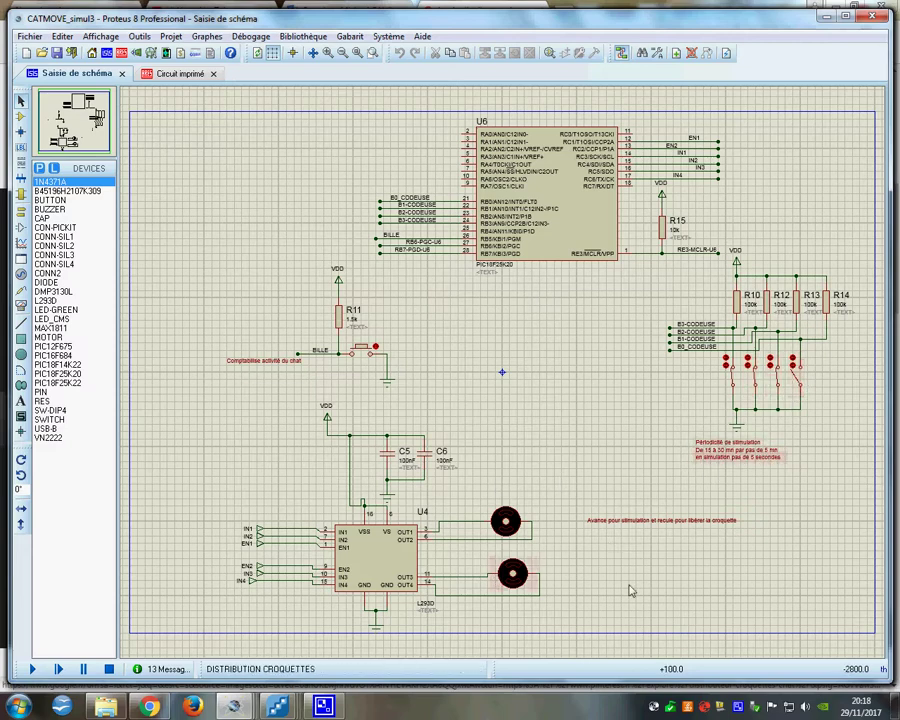
{"action": "left_click", "coordinate": [32, 670]}
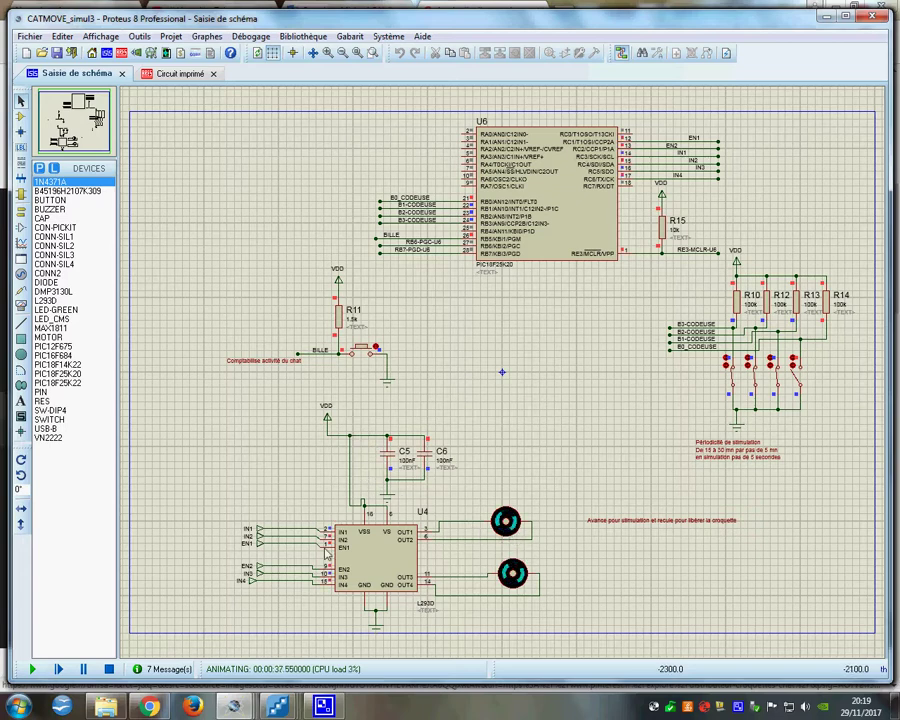
{"action": "left_click", "coordinate": [112, 672]}
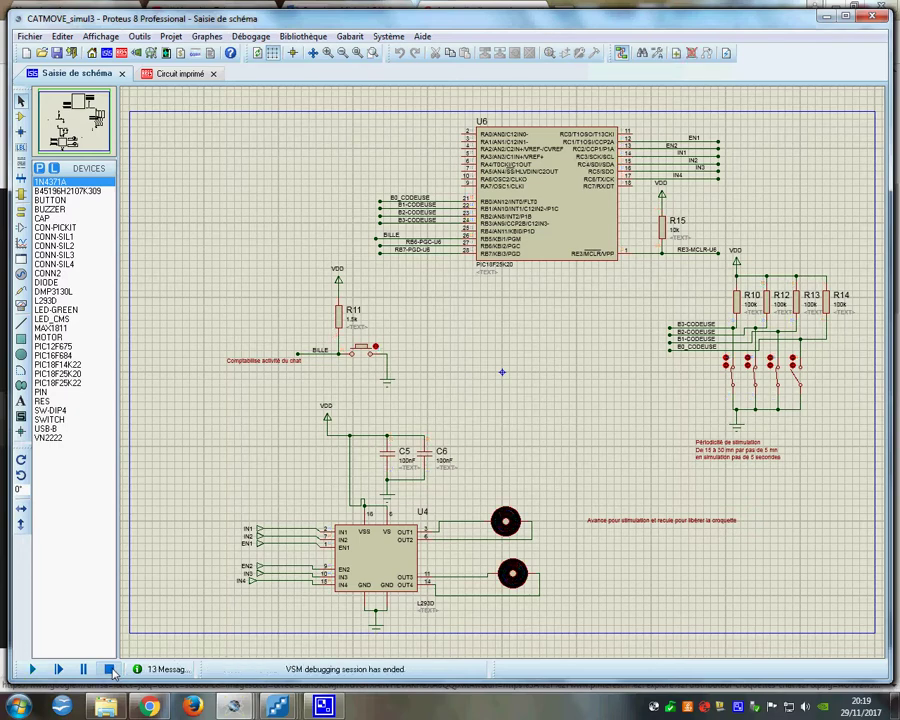
Switch to Flowcode and bring up the main flowchart of the CatMouveU1 program
{"action": "mouse_move", "coordinate": [277, 707]}
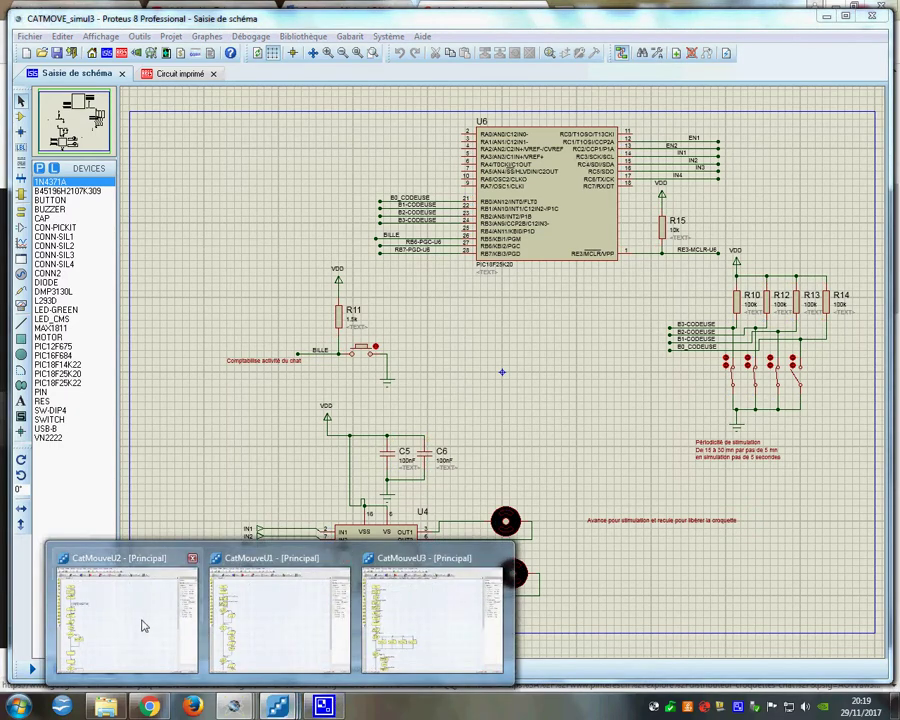
{"action": "left_click", "coordinate": [372, 606]}
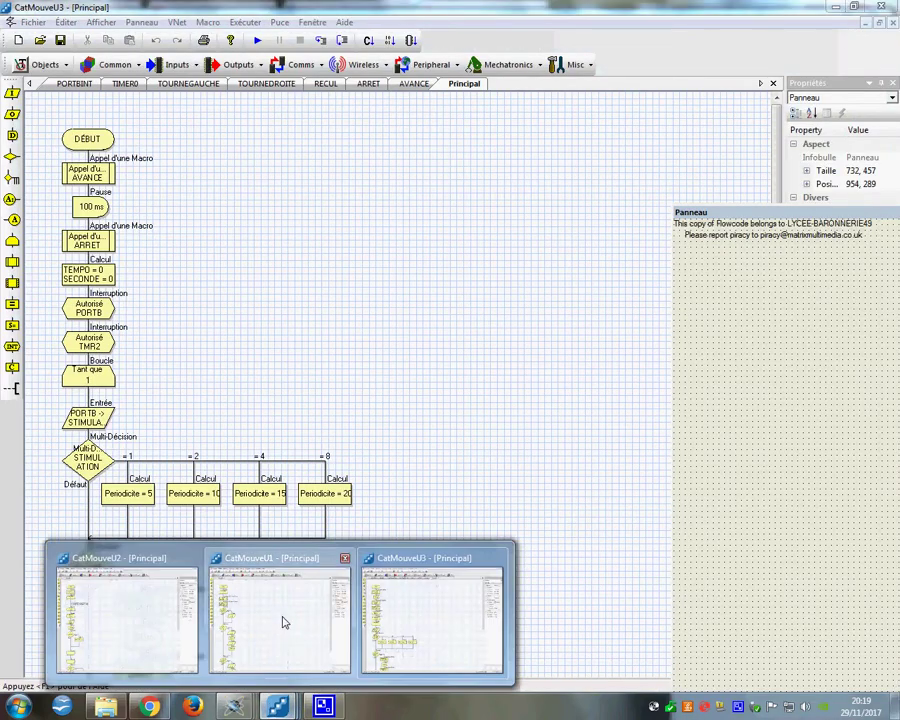
{"action": "left_click", "coordinate": [285, 620]}
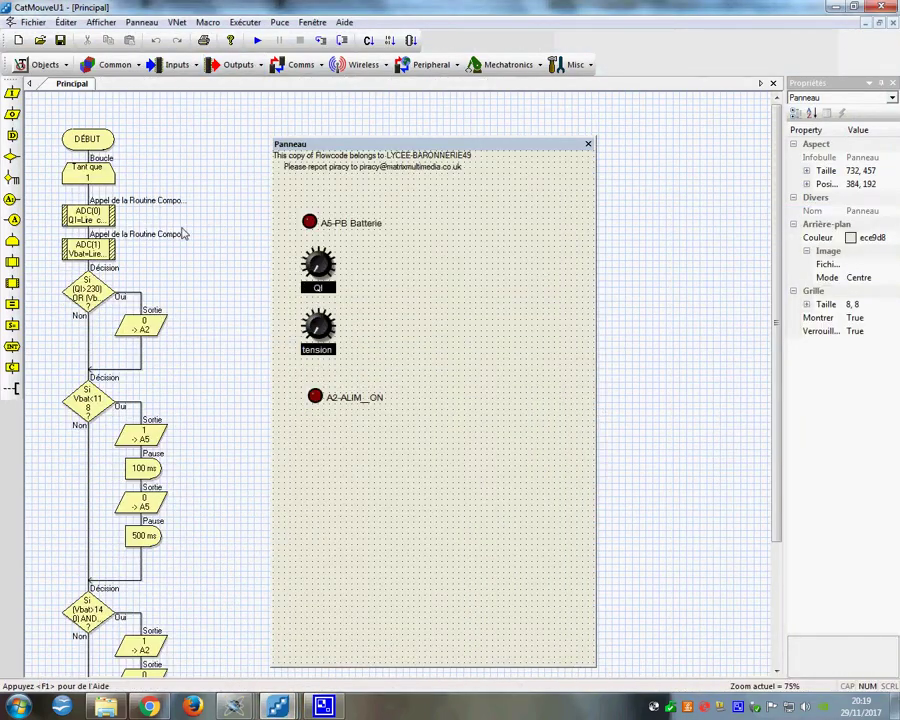
Inspect the ADC(0) component routine that reads QI and the pin connection of the QI potentiometer
{"action": "double_click", "coordinate": [84, 222]}
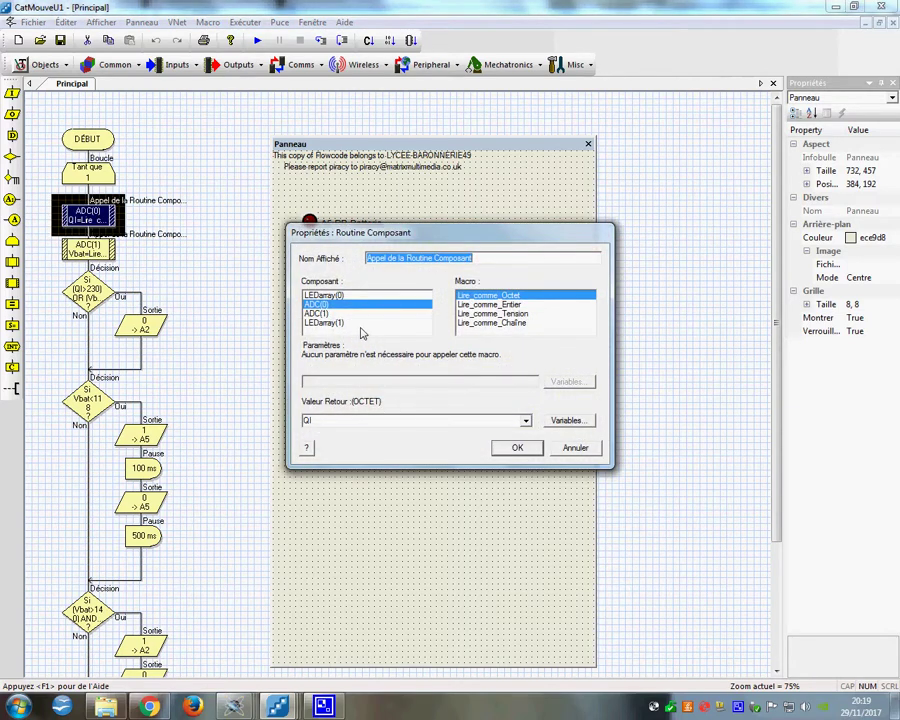
{"action": "left_click", "coordinate": [535, 451]}
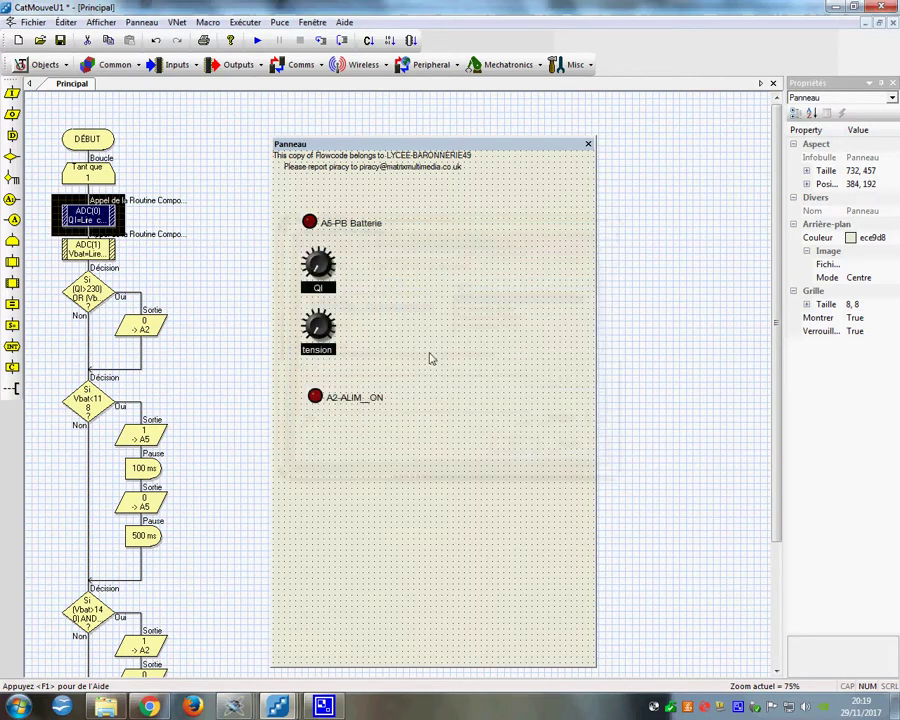
{"action": "right_click", "coordinate": [319, 264]}
{"action": "left_click", "coordinate": [362, 287]}
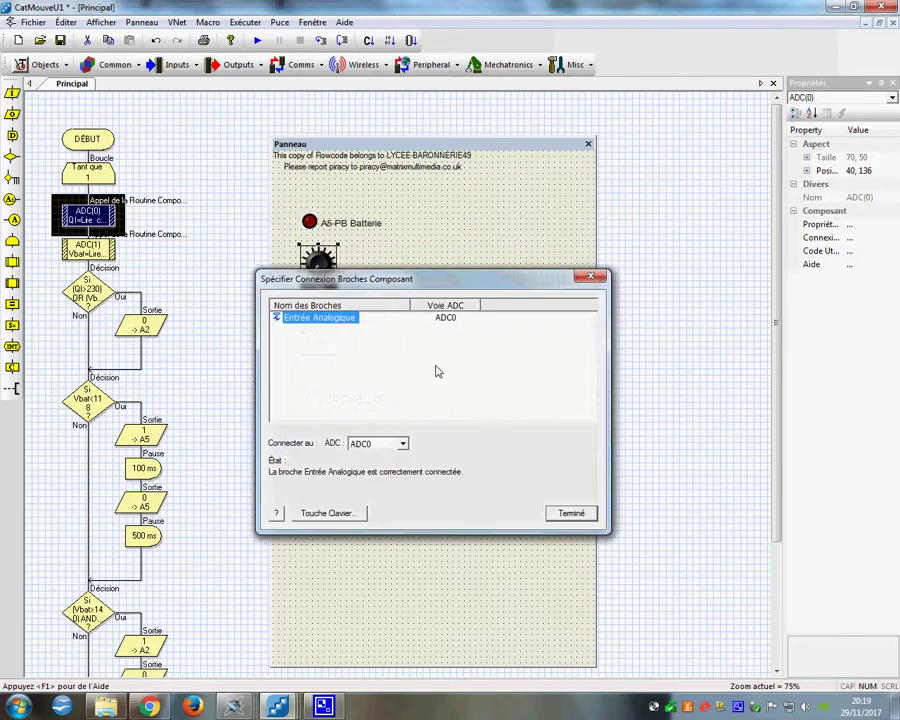
{"action": "left_click", "coordinate": [588, 512]}
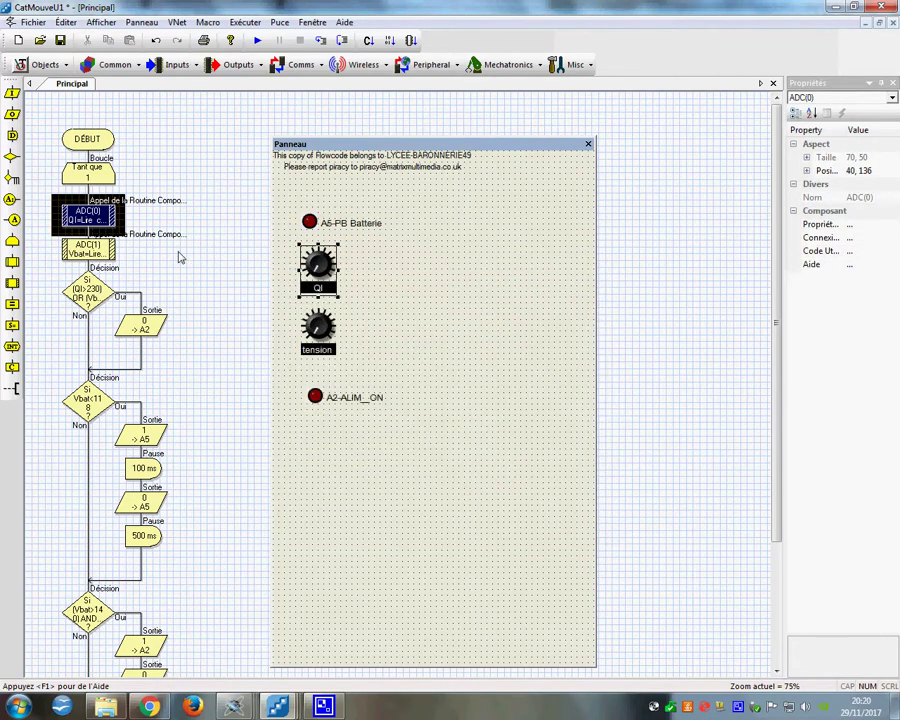
Select the ADC(1) routine that reads Vbat and inspect the pin connection of the tension potentiometer
{"action": "left_click", "coordinate": [92, 257]}
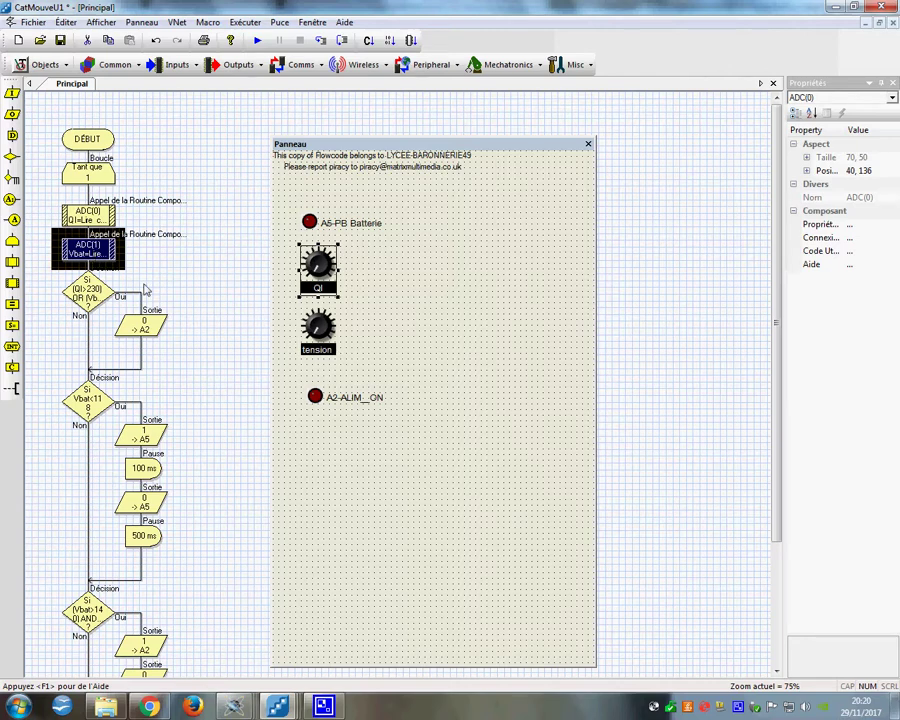
{"action": "right_click", "coordinate": [98, 254]}
{"action": "left_click", "coordinate": [412, 365]}
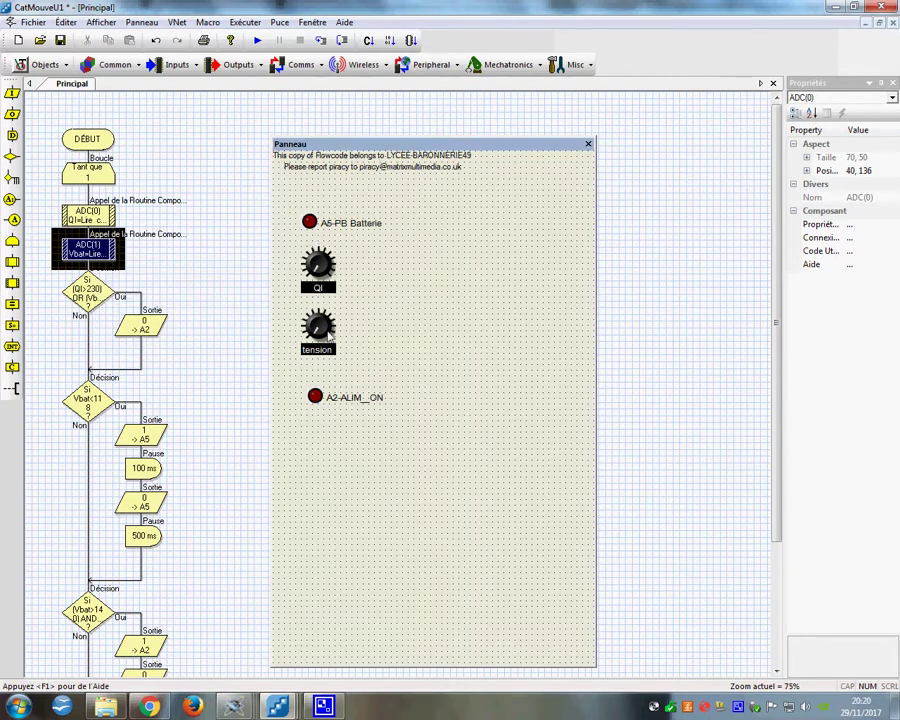
{"action": "right_click", "coordinate": [320, 330]}
{"action": "left_click", "coordinate": [350, 349]}
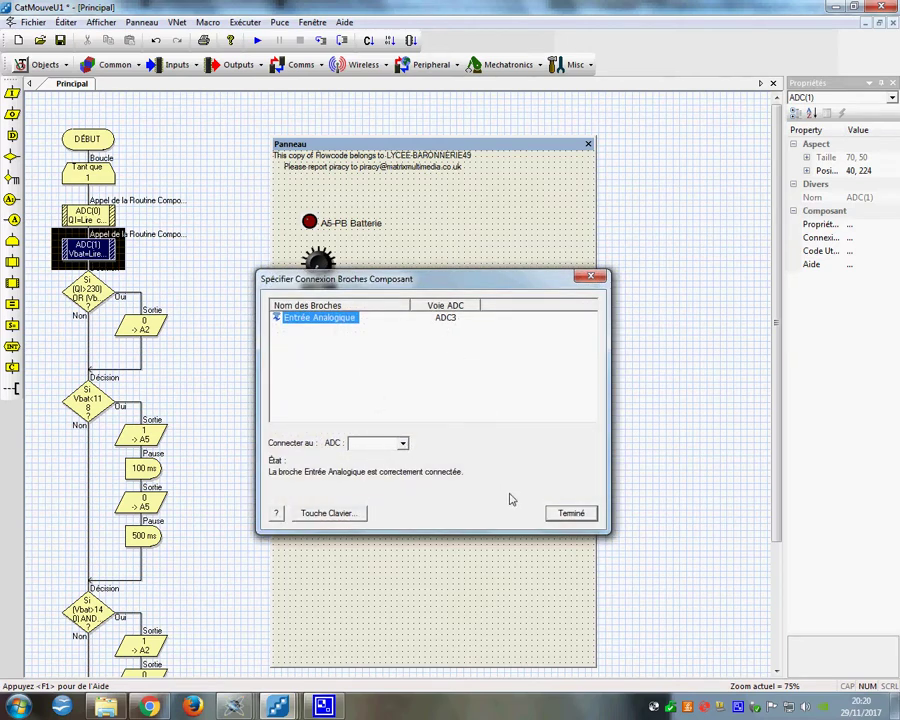
{"action": "left_click", "coordinate": [572, 512]}
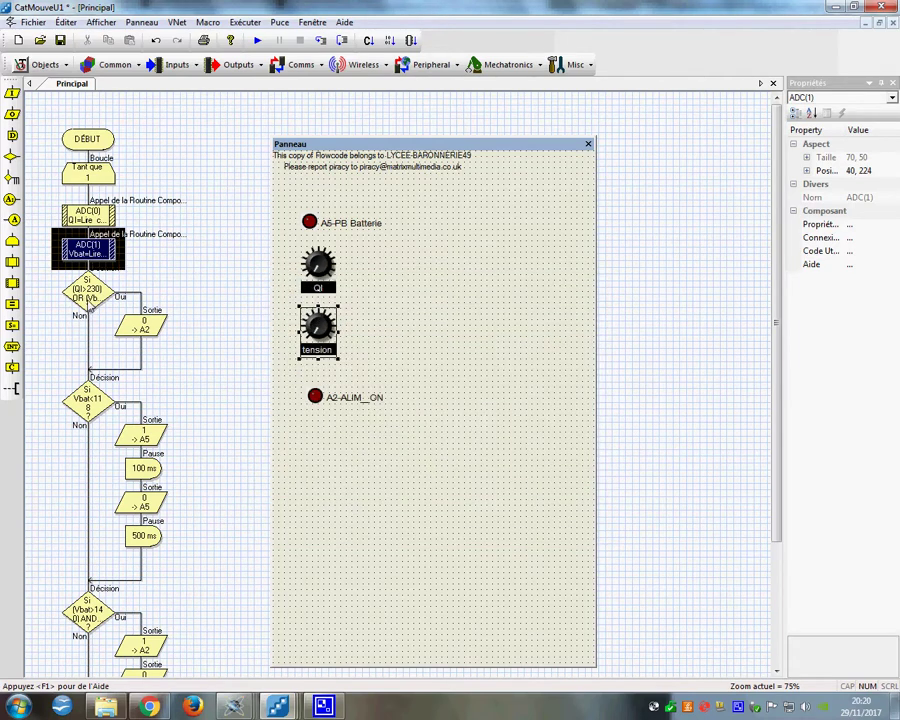
Review the first decision's condition on QI and Vbat, then select the A2 output block in its Oui branch
{"action": "left_click", "coordinate": [95, 243]}
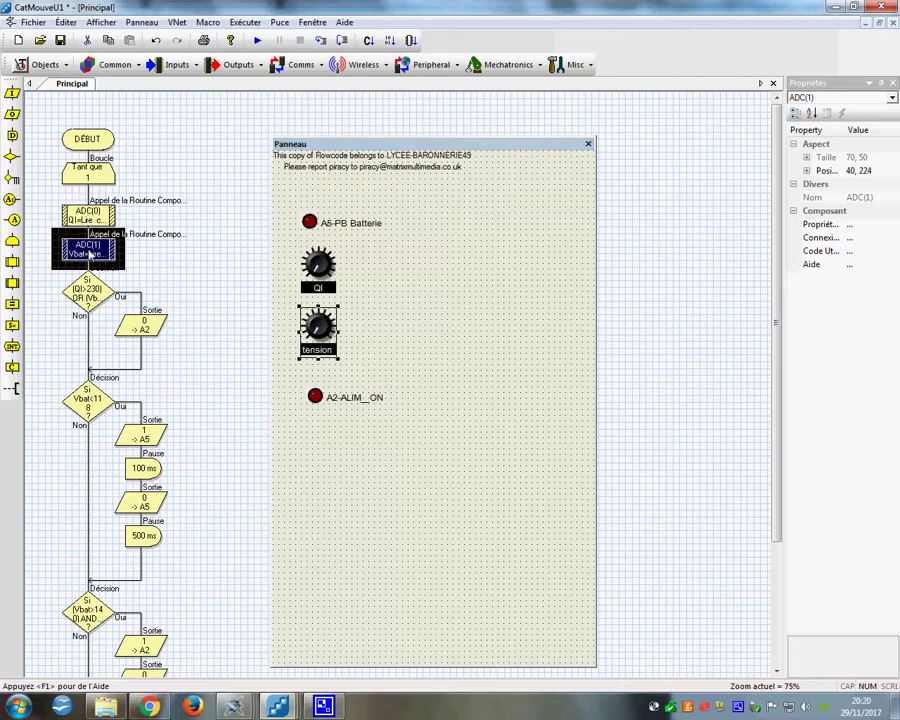
{"action": "scroll", "coordinate": [89, 254], "scroll_direction": "down", "scroll_amount": 1}
{"action": "double_click", "coordinate": [95, 276]}
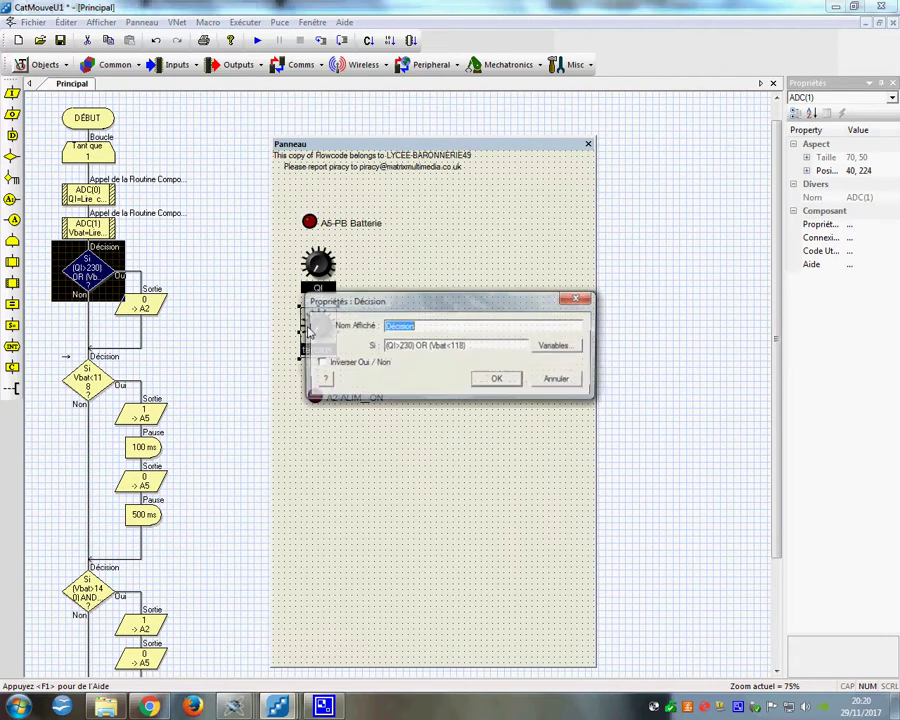
{"action": "left_click_drag", "start_coordinate": [391, 347], "coordinate": [463, 346]}
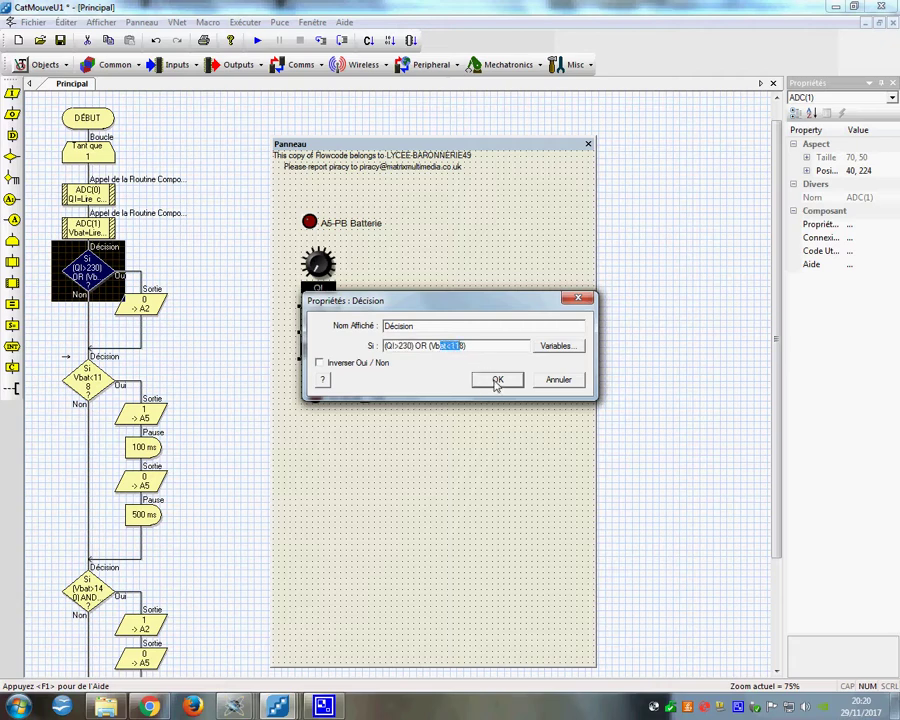
{"action": "left_click", "coordinate": [497, 381]}
{"action": "left_click", "coordinate": [144, 310]}
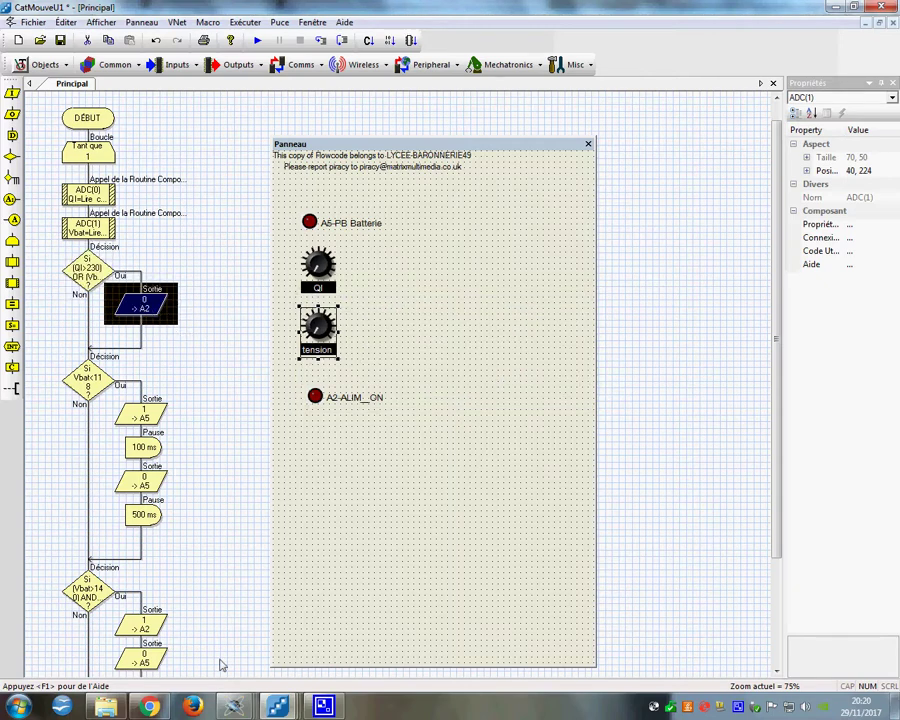
Switch to the CATMOVE schematic in Proteus and open its ALIMENTATION sheet
{"action": "mouse_move", "coordinate": [233, 706]}
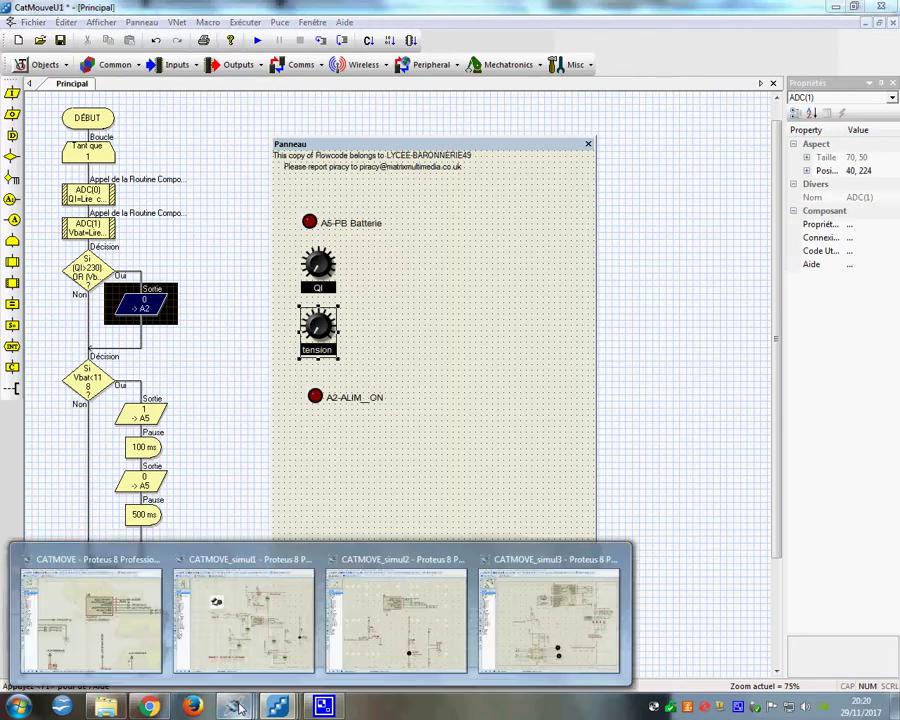
{"action": "left_click", "coordinate": [135, 632]}
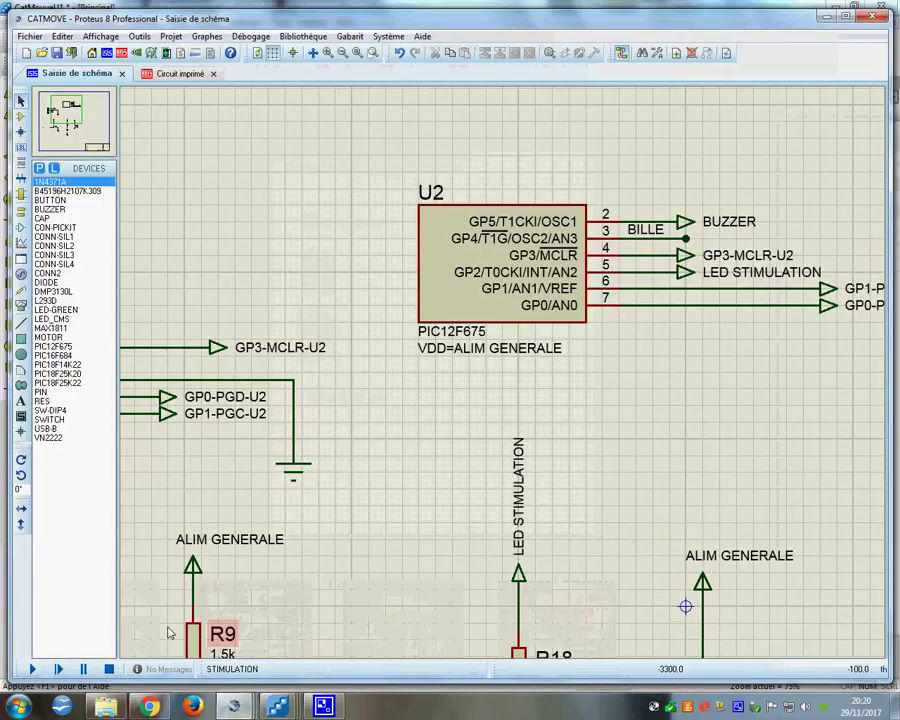
{"action": "left_click", "coordinate": [172, 38]}
{"action": "left_click", "coordinate": [240, 221]}
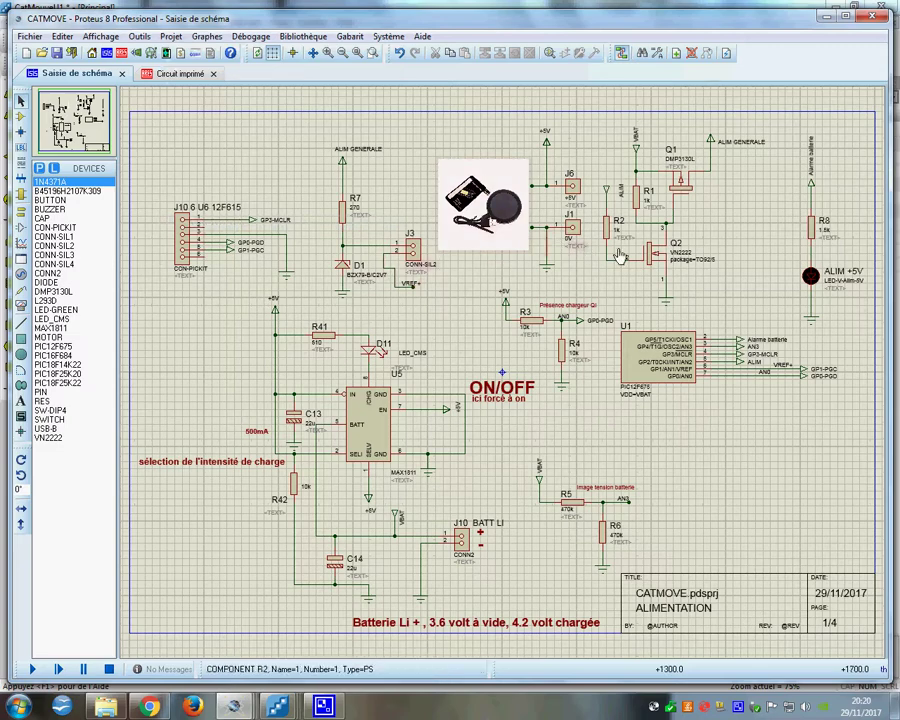
Examine the ALIM output of microcontroller U1 and the Q1/Q2 transistor stage that switches the general supply
{"action": "scroll", "coordinate": [731, 344], "scroll_direction": "up", "scroll_amount": 1}
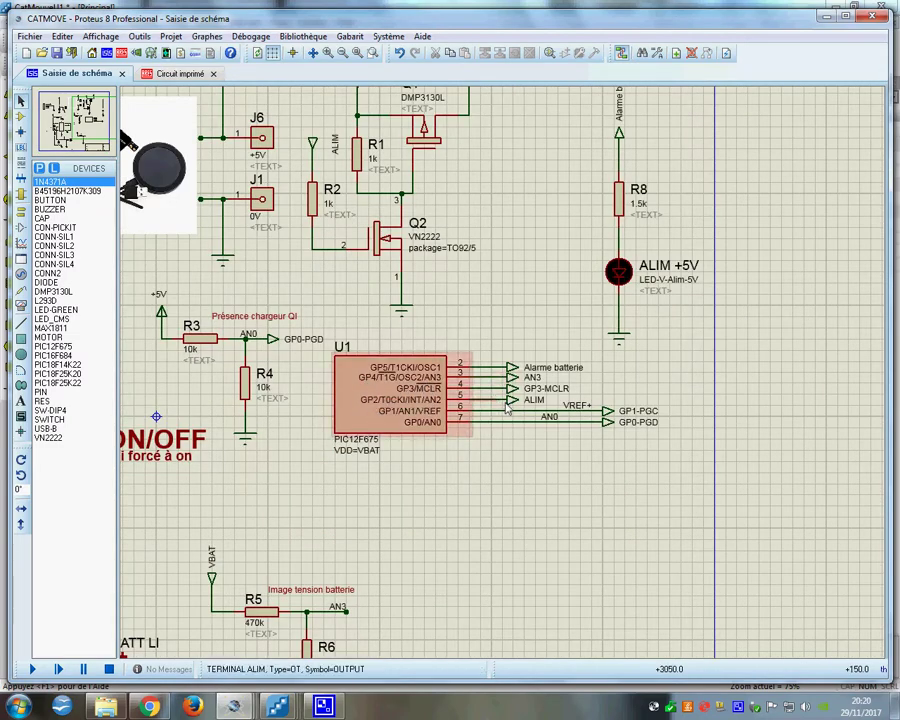
{"action": "scroll", "coordinate": [390, 299], "scroll_direction": "down", "scroll_amount": 1}
{"action": "scroll", "coordinate": [378, 224], "scroll_direction": "up", "scroll_amount": 2}
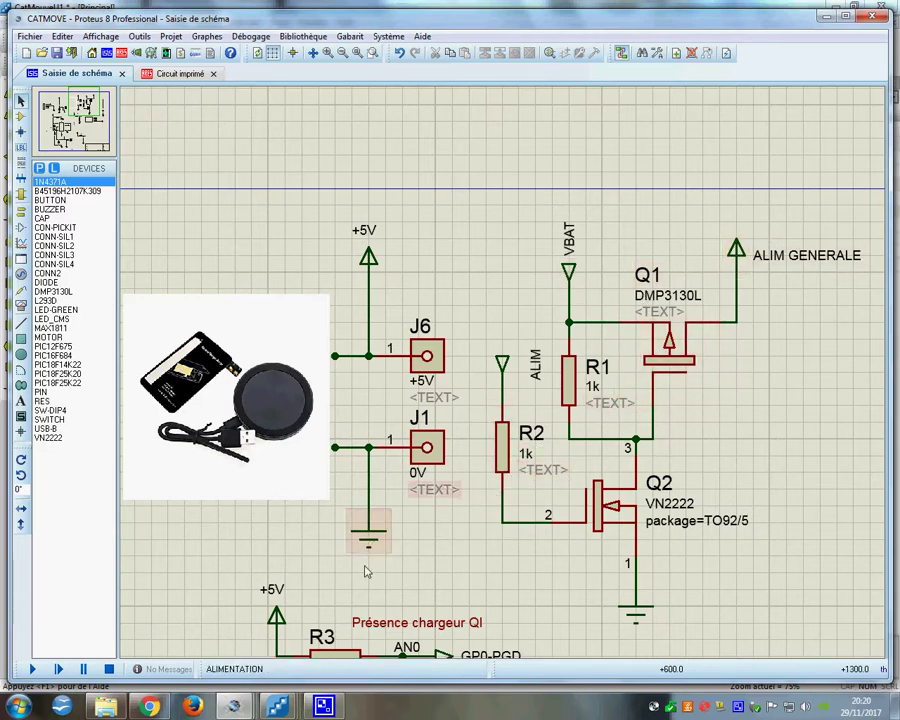
{"action": "key", "text": "F7"}
{"action": "key", "text": "F7"}
{"action": "key", "text": "F6"}
{"action": "key", "text": "F6"}
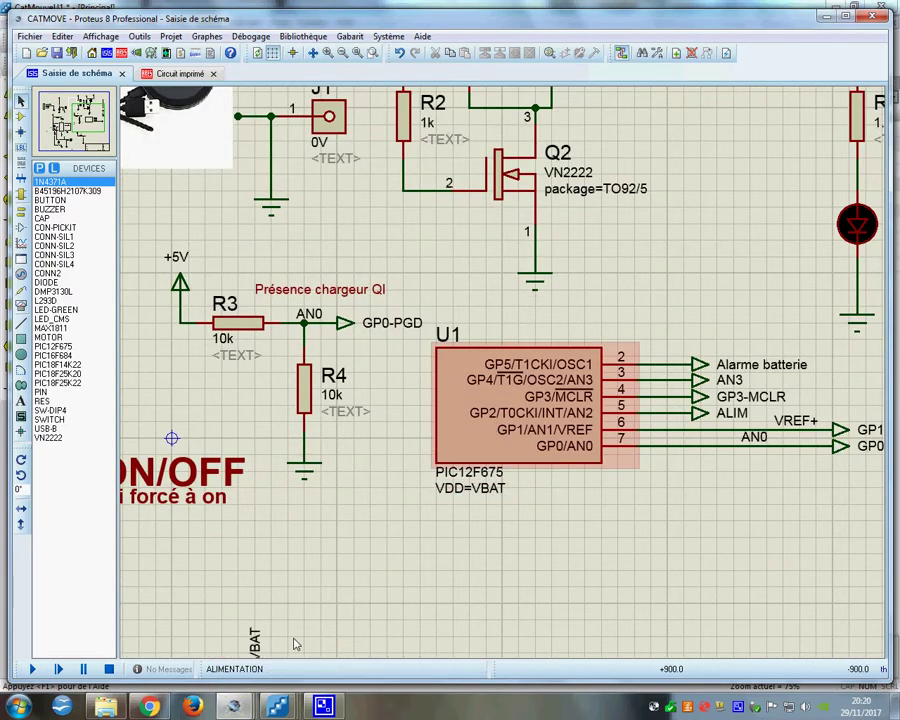
Switch to the CatMouveU1 flowchart in Flowcode and review the condition of the second decision on Vbat
{"action": "mouse_move", "coordinate": [235, 709]}
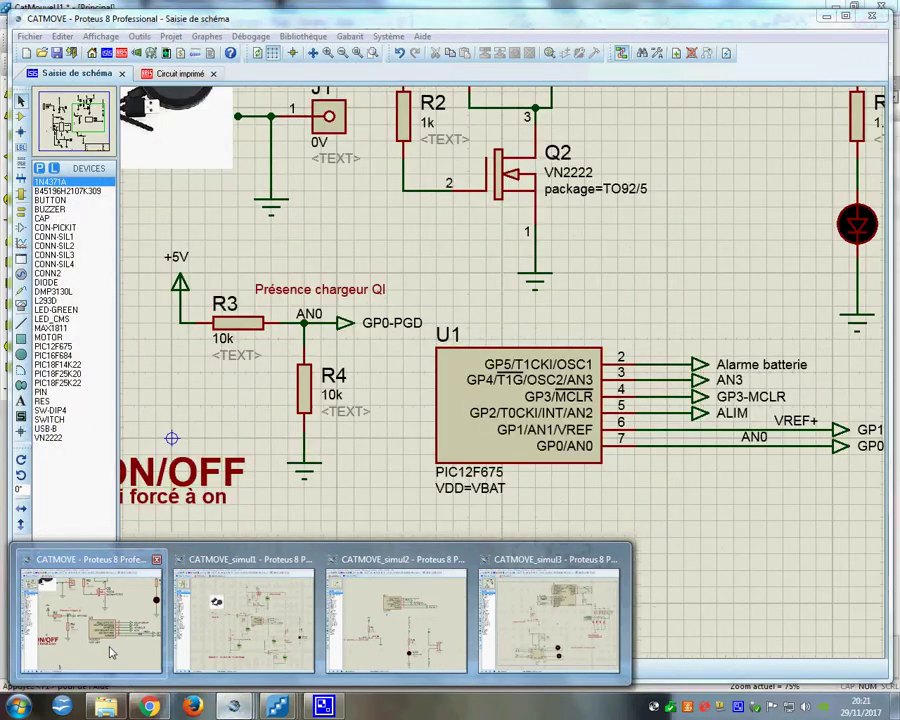
{"action": "mouse_move", "coordinate": [277, 710]}
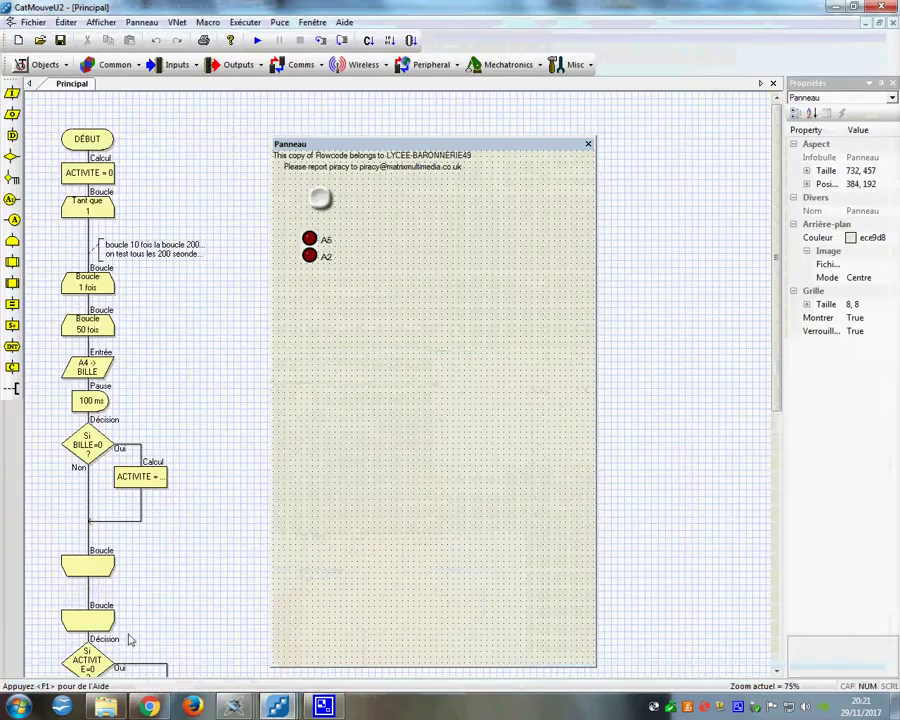
{"action": "left_click", "coordinate": [285, 610]}
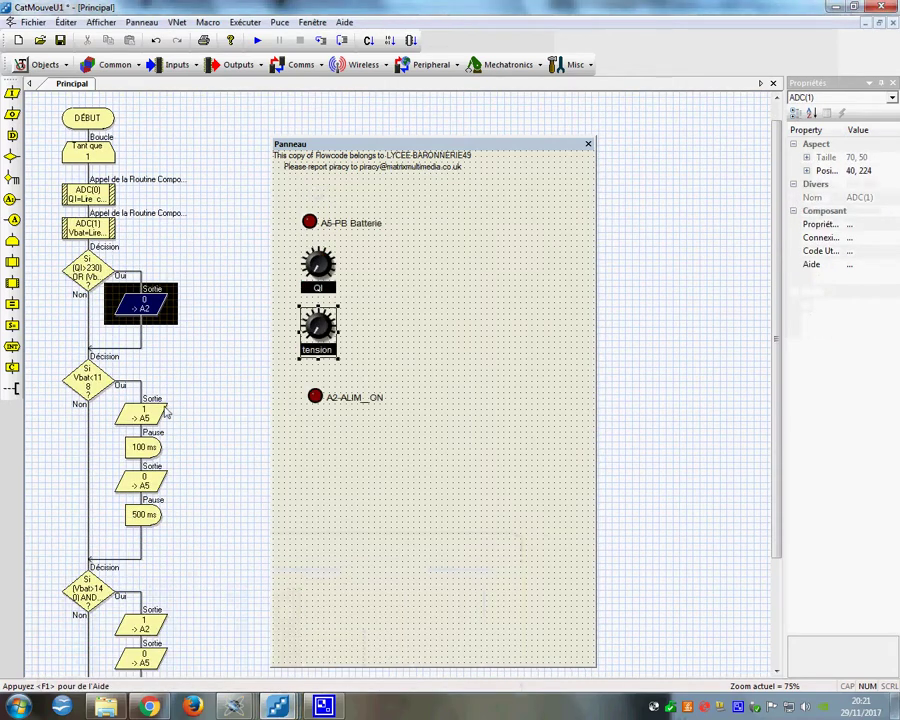
{"action": "left_click", "coordinate": [88, 392]}
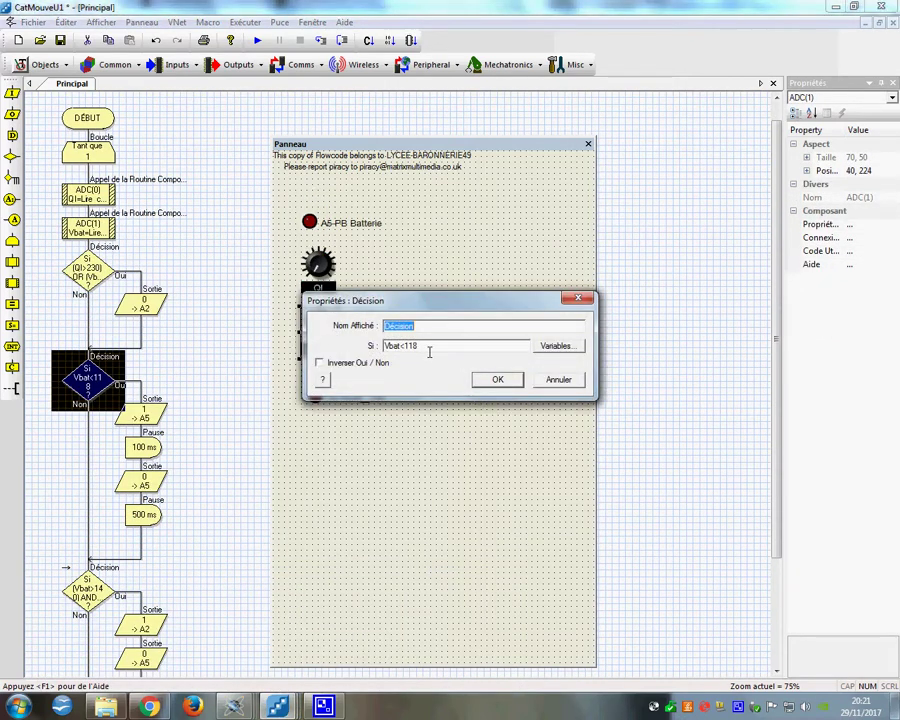
{"action": "left_click", "coordinate": [487, 385]}
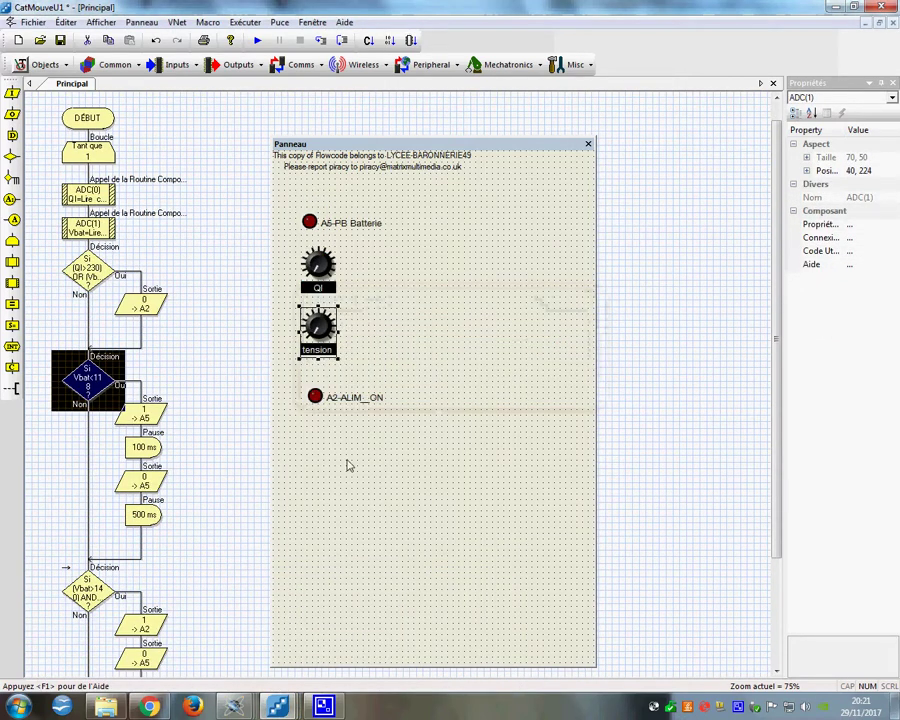
Select in turn the two A5 output blocks in the Oui branch of the Vbat decision
{"action": "left_click", "coordinate": [149, 419]}
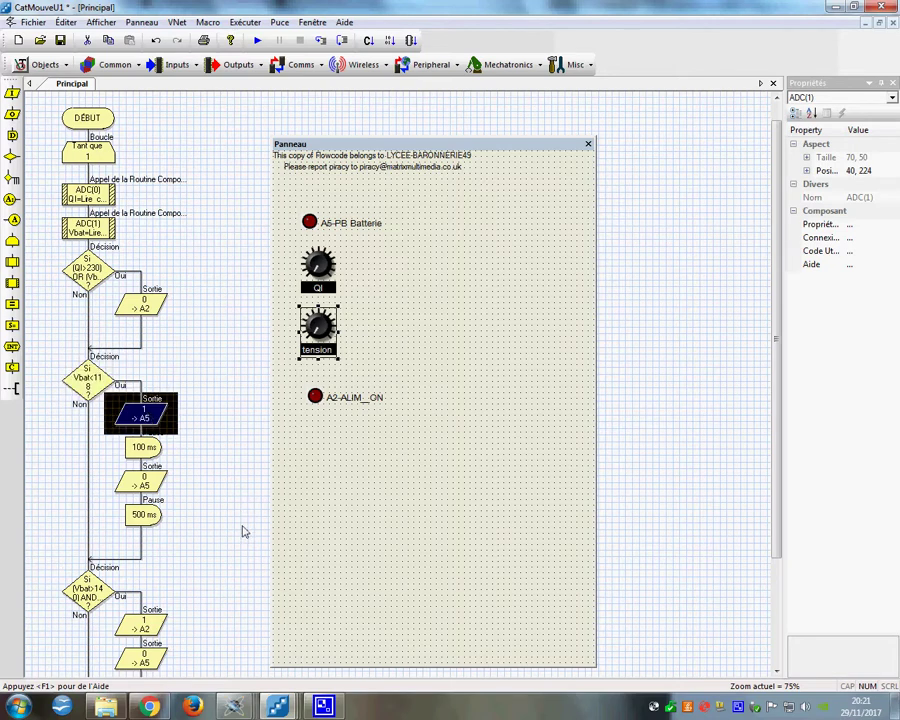
{"action": "left_click", "coordinate": [157, 487]}
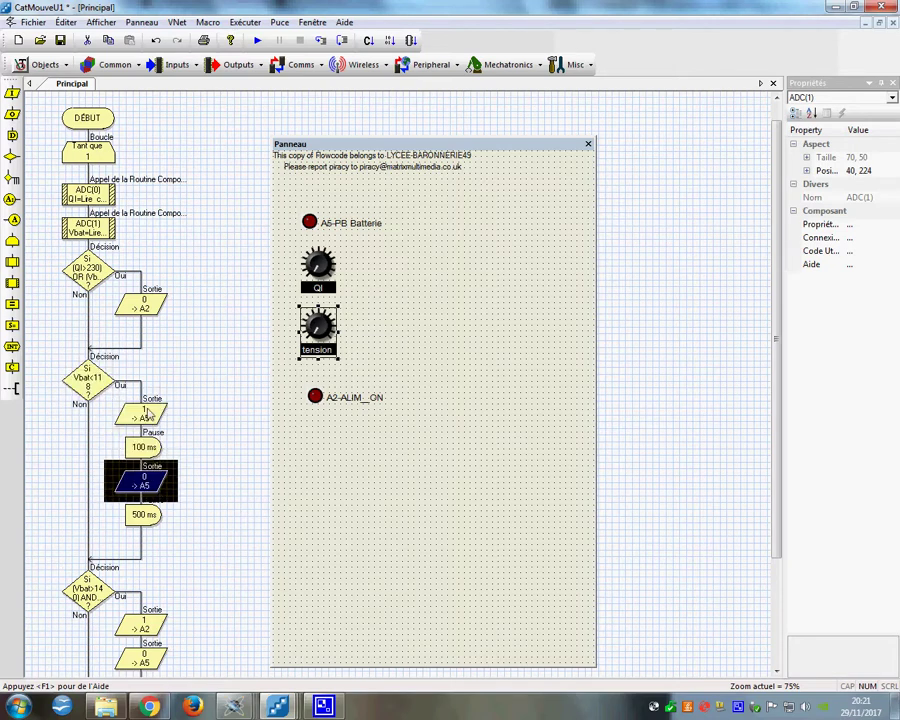
{"action": "left_click", "coordinate": [146, 412]}
{"action": "left_click", "coordinate": [152, 487]}
Review the third decision's condition on Vbat and QI, then select the A2 and A5 output blocks in its Oui branch
{"action": "scroll", "coordinate": [150, 495], "scroll_direction": "down", "scroll_amount": 2}
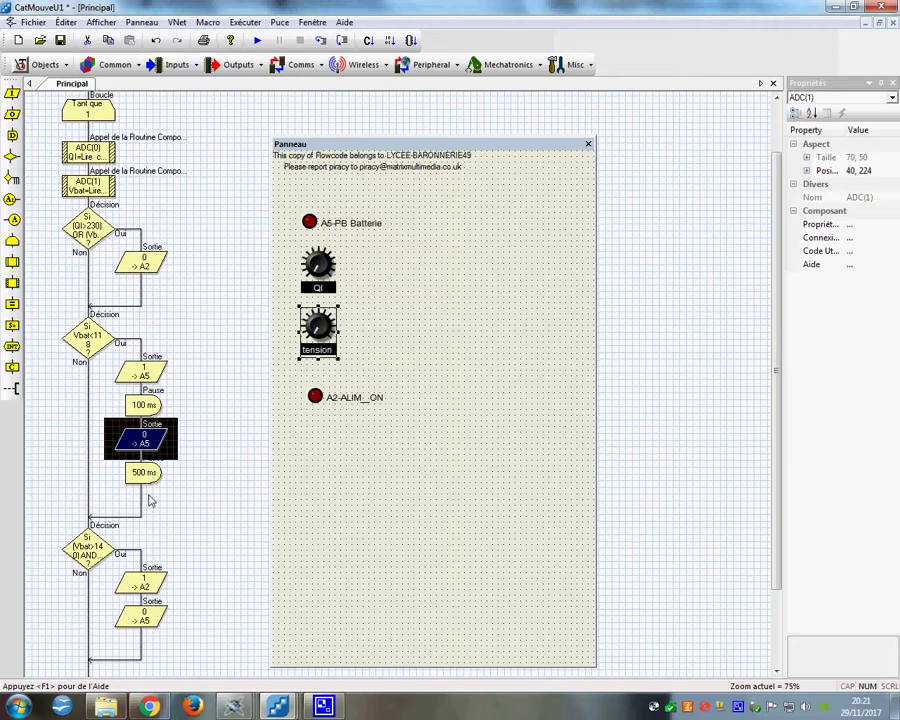
{"action": "scroll", "coordinate": [150, 500], "scroll_direction": "down", "scroll_amount": 2}
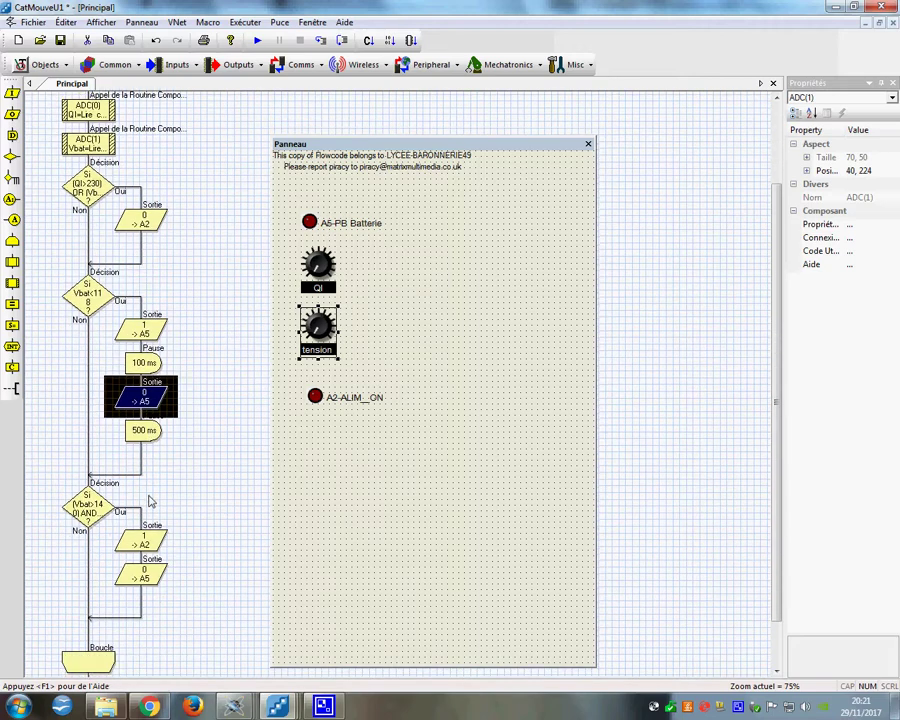
{"action": "double_click", "coordinate": [98, 512]}
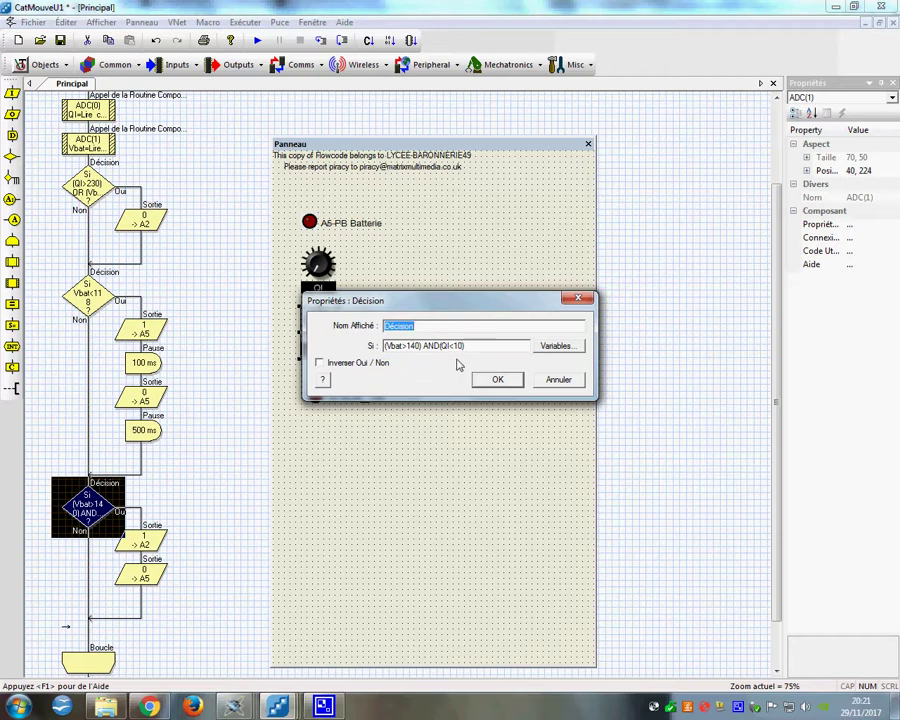
{"action": "left_click", "coordinate": [491, 385]}
{"action": "left_click", "coordinate": [150, 545]}
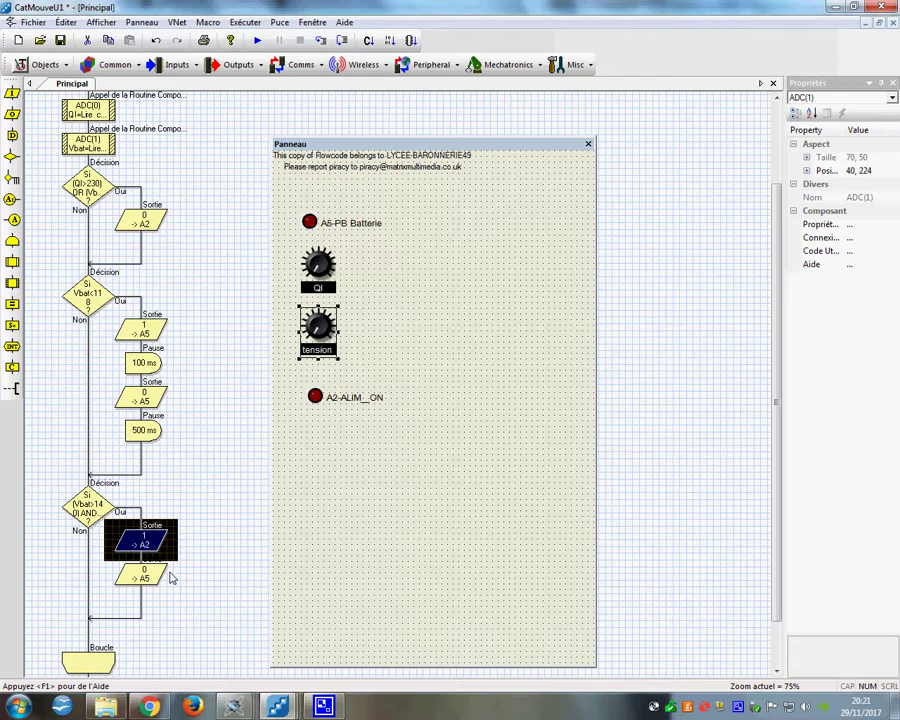
{"action": "left_click", "coordinate": [150, 577]}
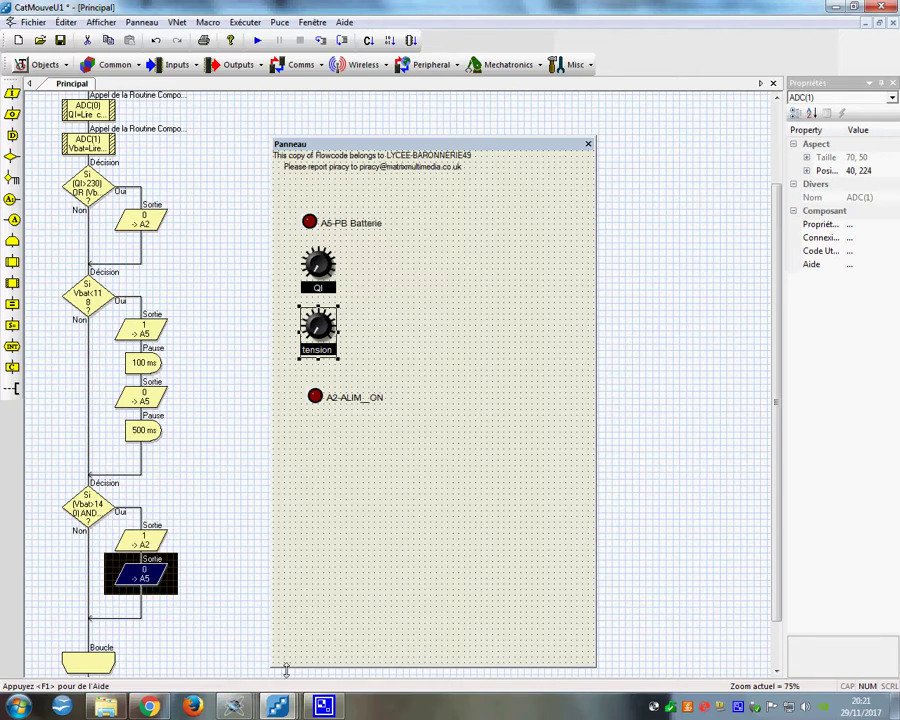
Switch to the CATMOVE schematic in Proteus and examine the MAX1811 battery charging circuit around U5
{"action": "mouse_move", "coordinate": [278, 706]}
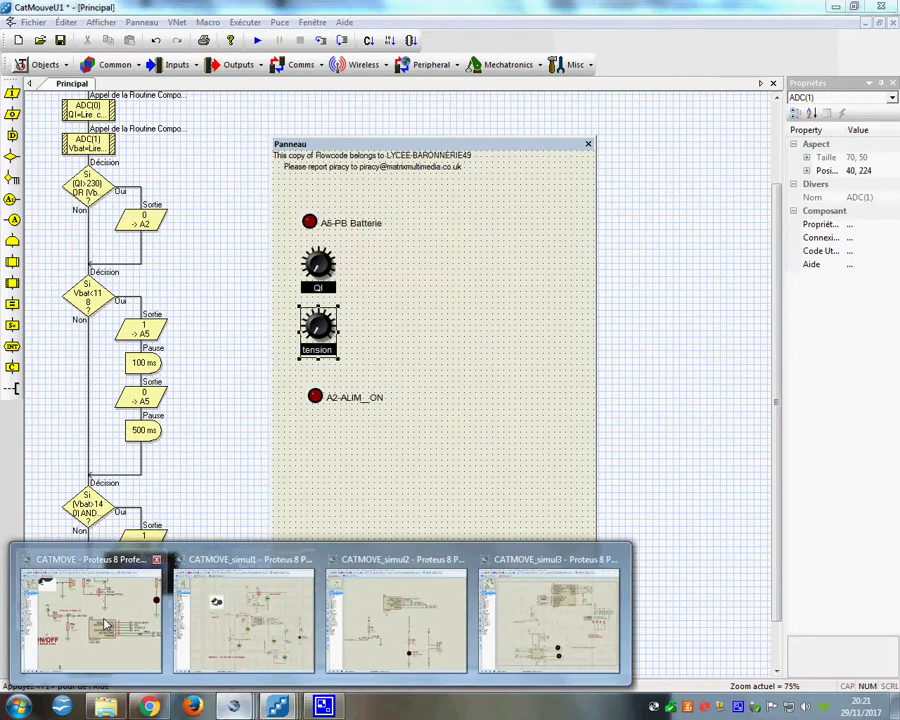
{"action": "left_click", "coordinate": [106, 625]}
{"action": "scroll", "coordinate": [503, 378], "scroll_direction": "down", "scroll_amount": 4}
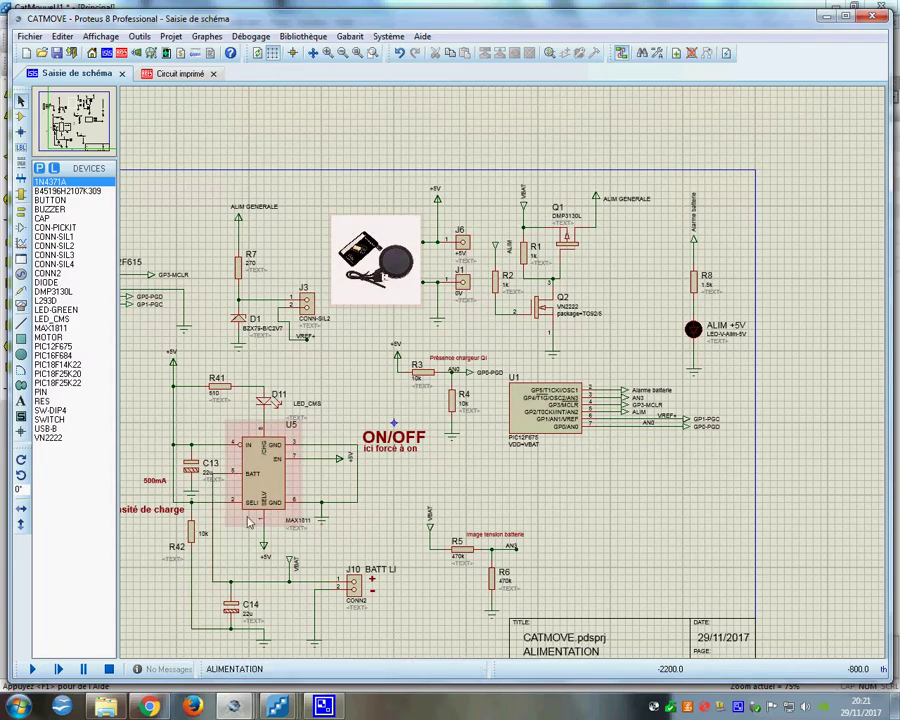
{"action": "scroll", "coordinate": [252, 522], "scroll_direction": "up", "scroll_amount": 2}
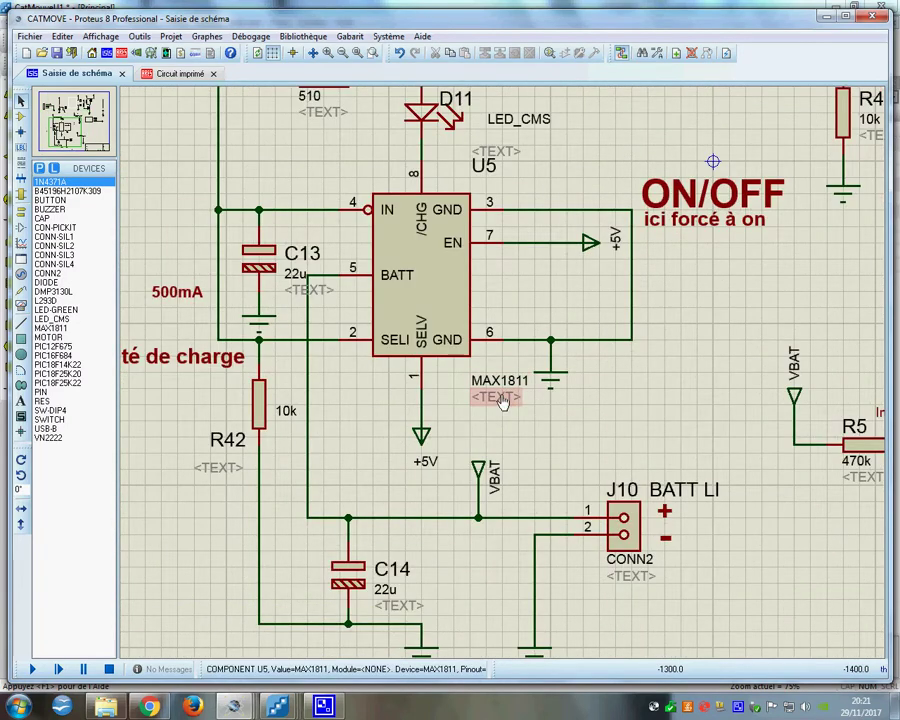
{"action": "scroll", "coordinate": [510, 350], "scroll_direction": "down", "scroll_amount": 1}
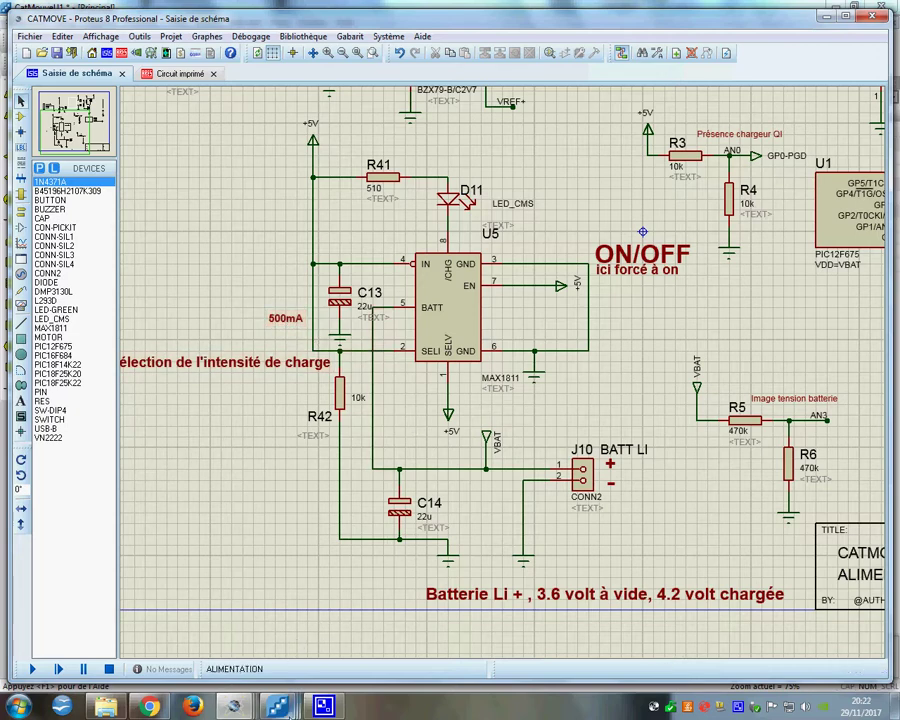
Open the STIMULATION sheet of the schematic and examine microcontroller U2 with its BILLE input, LED and buzzer circuits
{"action": "mouse_move", "coordinate": [278, 704]}
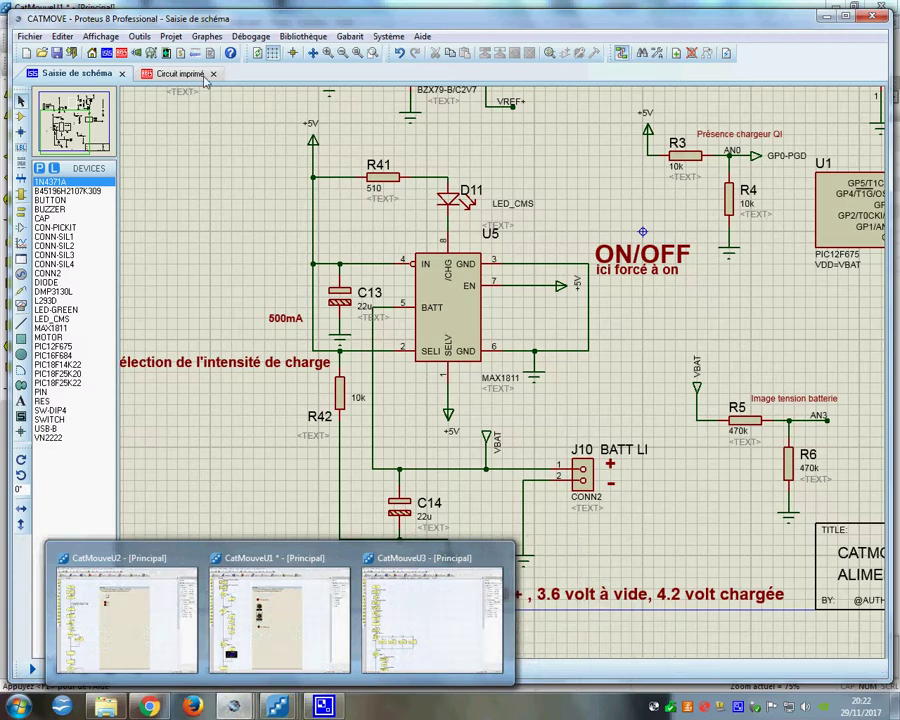
{"action": "left_click", "coordinate": [170, 36]}
{"action": "left_click", "coordinate": [207, 238]}
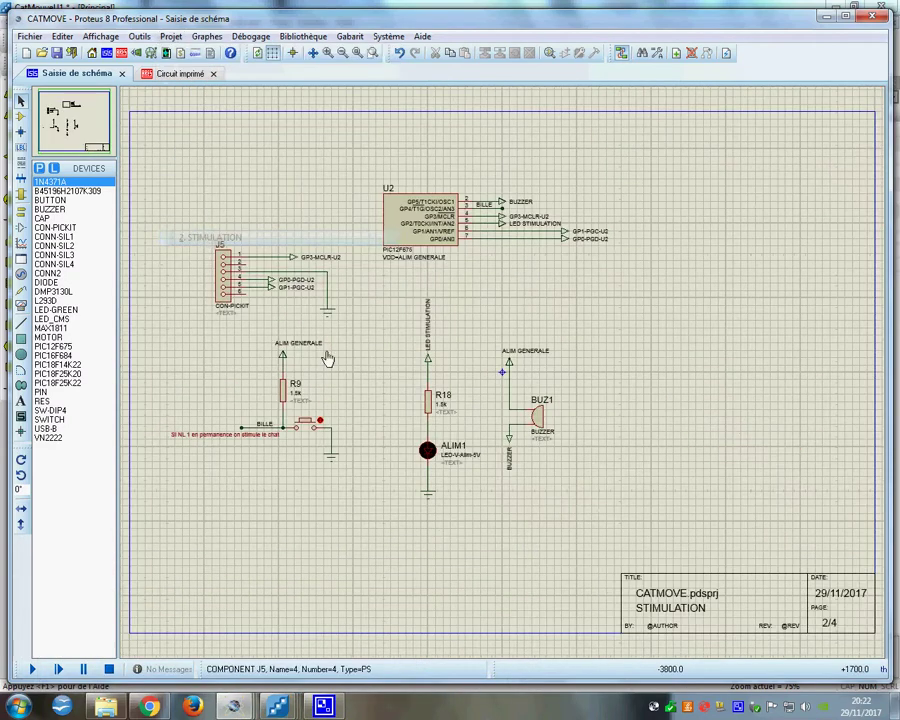
{"action": "scroll", "coordinate": [500, 376], "scroll_direction": "up", "scroll_amount": 2}
{"action": "scroll", "coordinate": [503, 379], "scroll_direction": "down", "scroll_amount": 2}
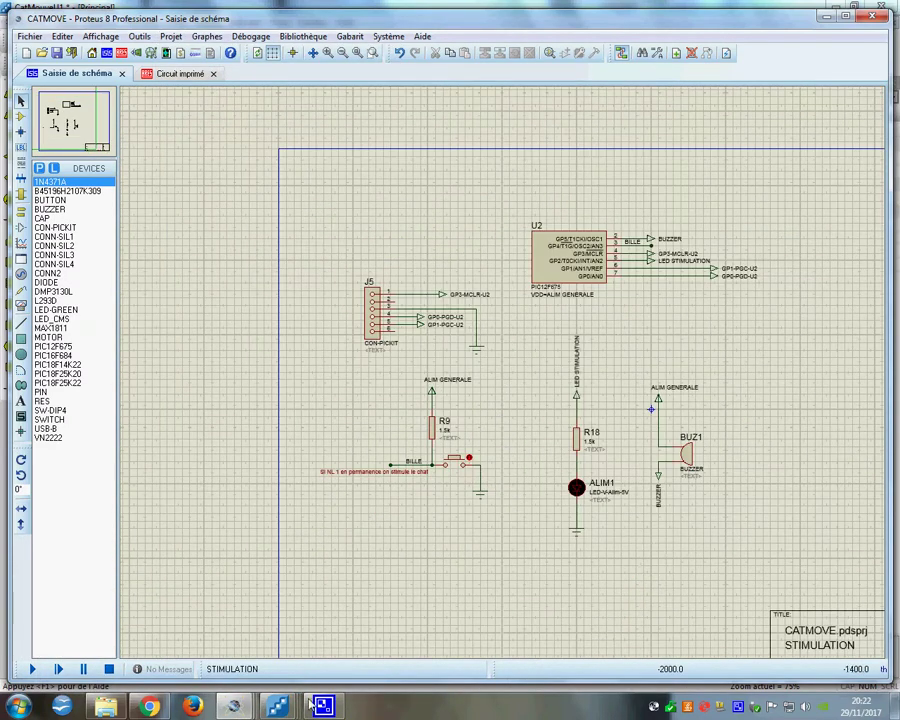
Switch to the CatMouveU2 flowchart in Flowcode and inspect the calculation block that initialises ACTIVITE
{"action": "mouse_move", "coordinate": [272, 708]}
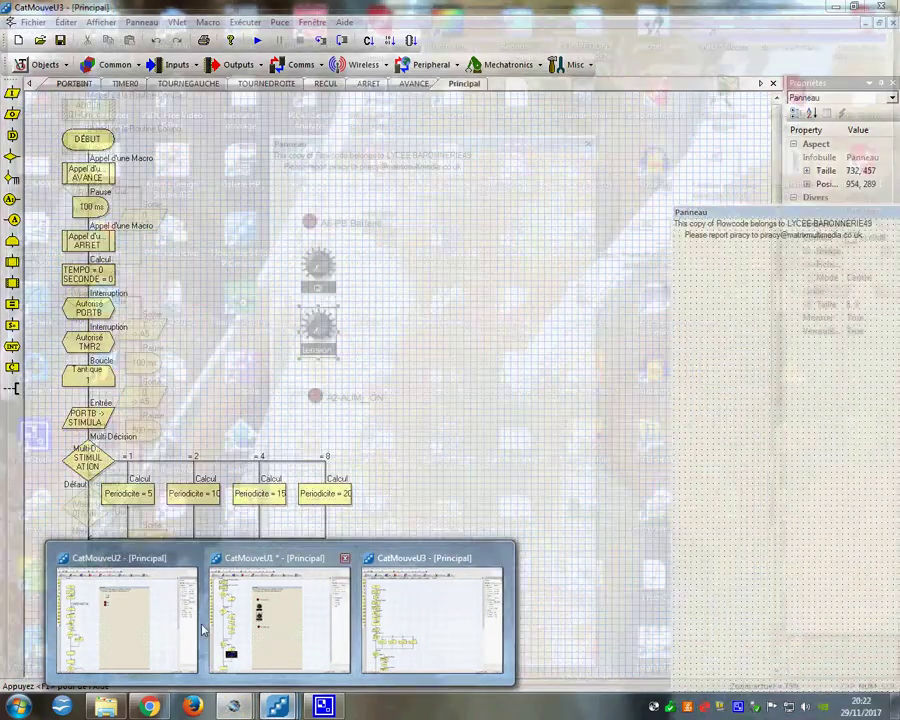
{"action": "left_click", "coordinate": [175, 625]}
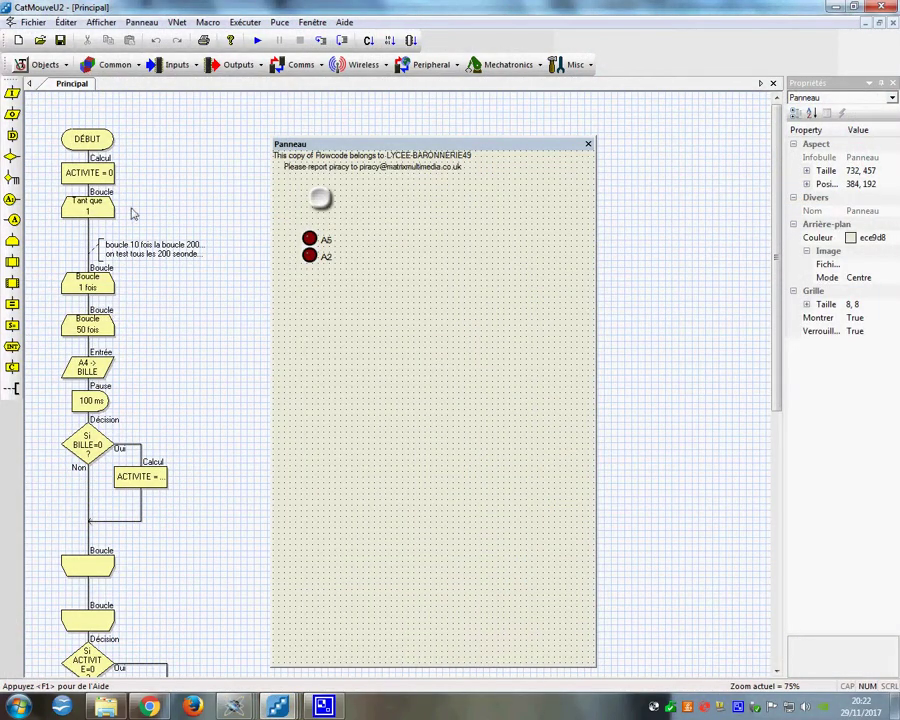
{"action": "left_click", "coordinate": [104, 177]}
{"action": "double_click", "coordinate": [88, 175]}
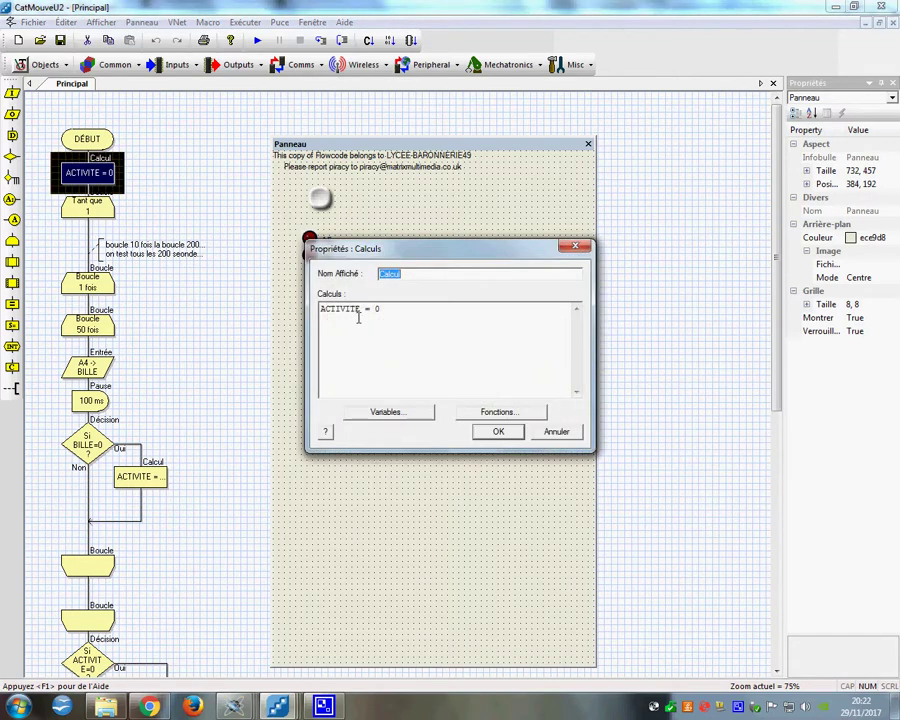
{"action": "left_click", "coordinate": [490, 433]}
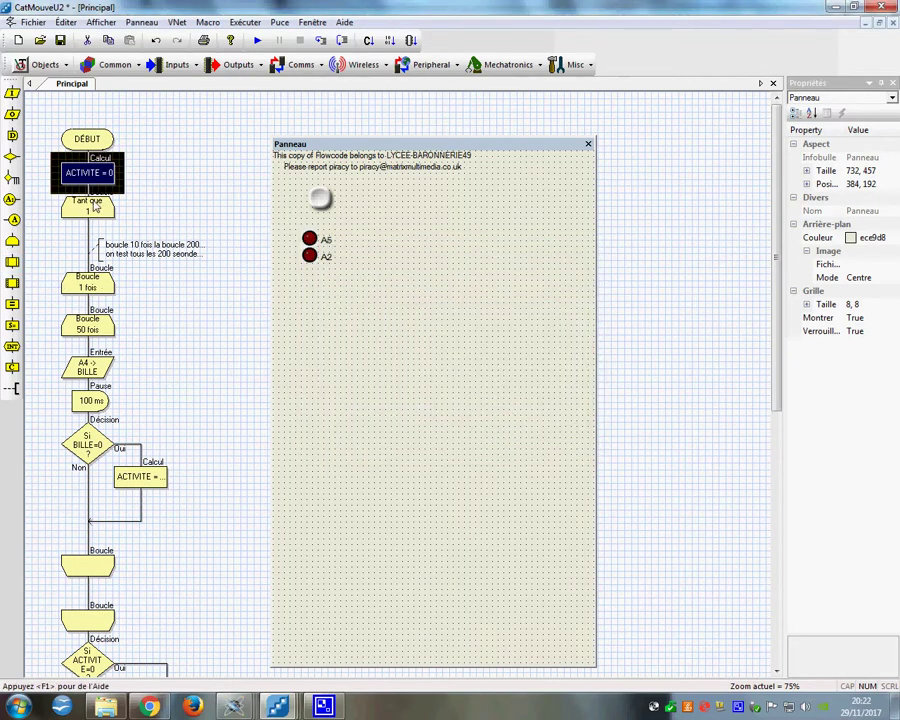
Select in turn the Tant que 1 loop, the 1 fois loop and the nested 50 fois loop
{"action": "left_click", "coordinate": [92, 208]}
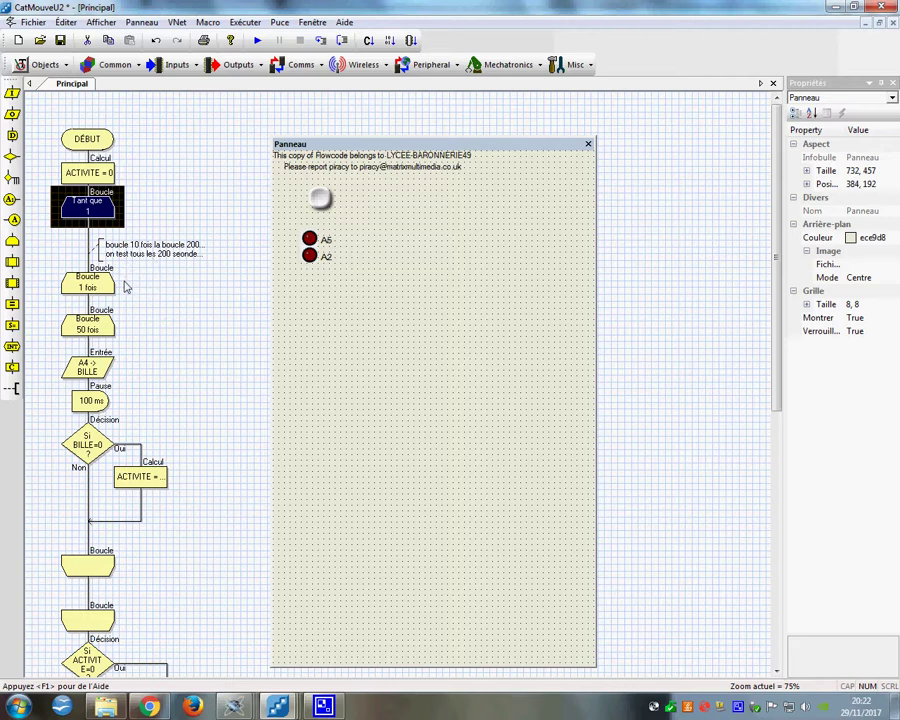
{"action": "left_click", "coordinate": [94, 289]}
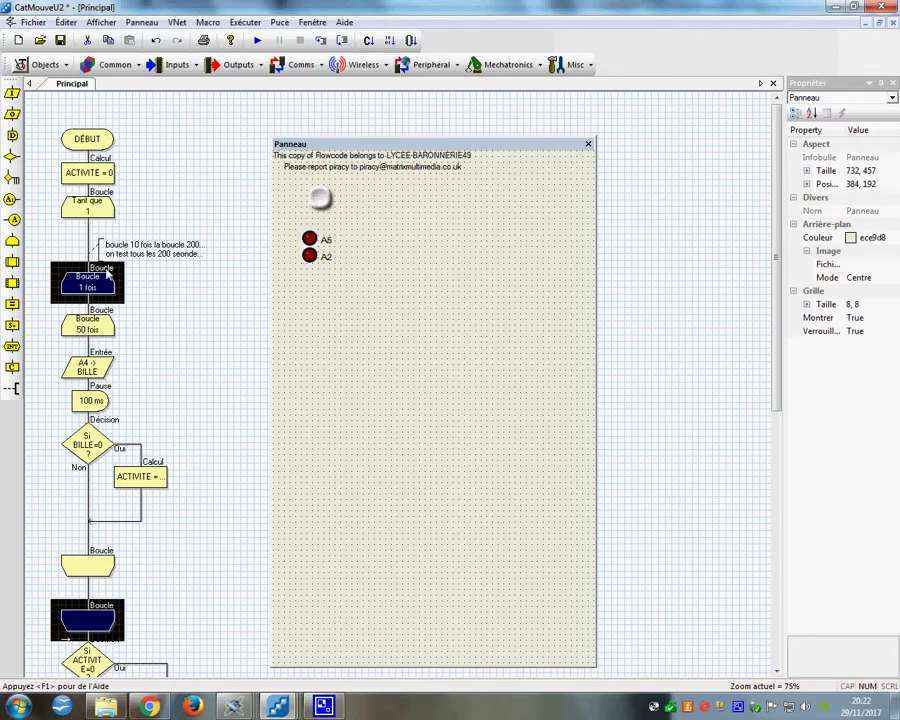
{"action": "left_click", "coordinate": [83, 336]}
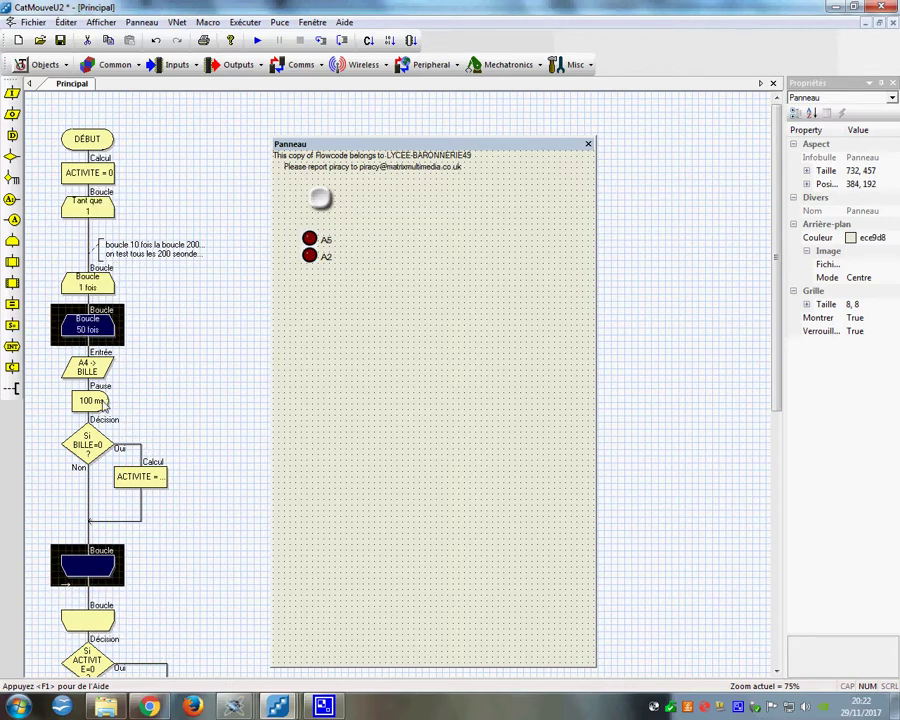
Inspect the properties of the input block that reads A4 into BILLE, then select the decision on BILLE
{"action": "double_click", "coordinate": [90, 368]}
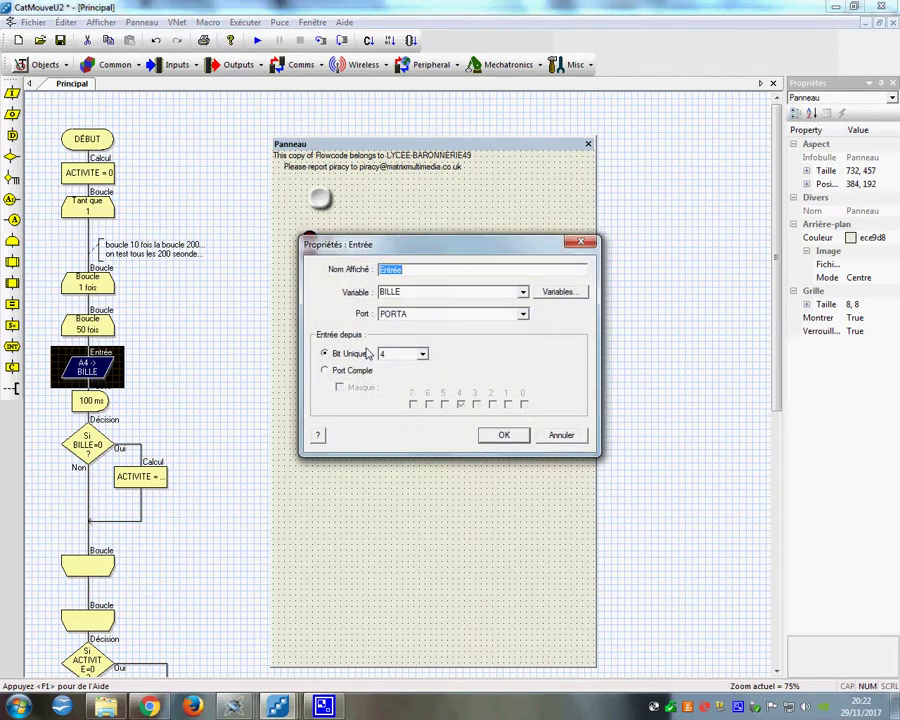
{"action": "key", "text": "Return"}
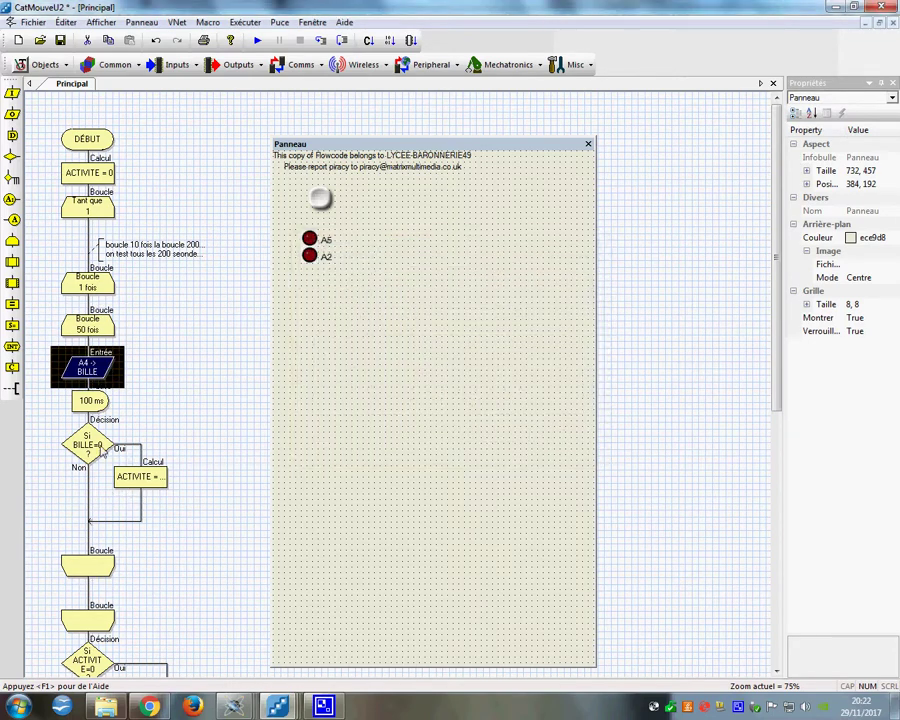
{"action": "left_click", "coordinate": [90, 458]}
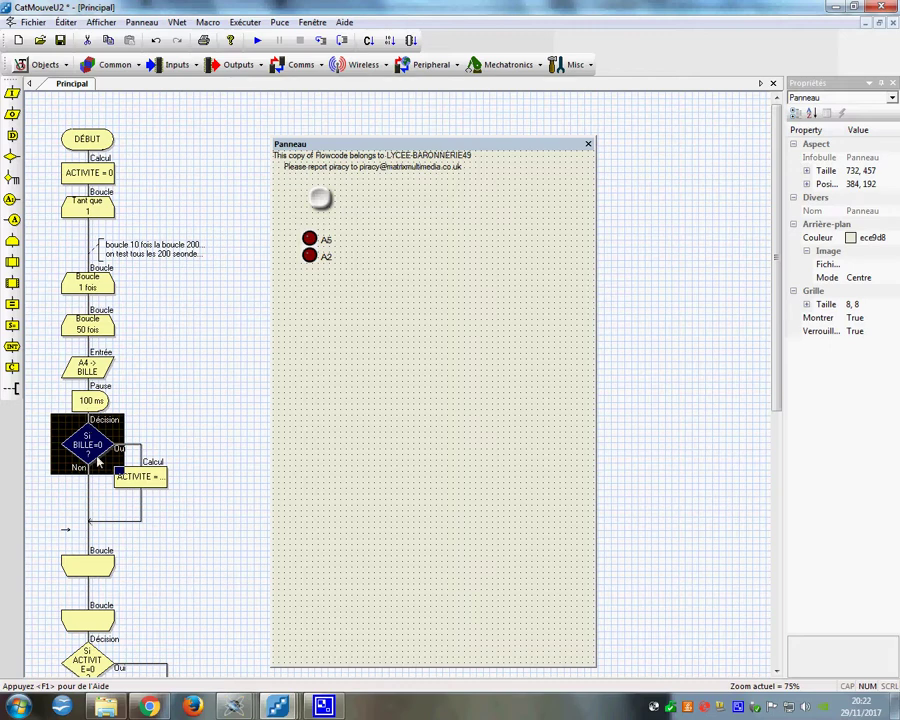
Inspect the calculation block on the Oui branch of the BILLE=0 decision
{"action": "left_click", "coordinate": [92, 401]}
{"action": "left_click", "coordinate": [94, 452]}
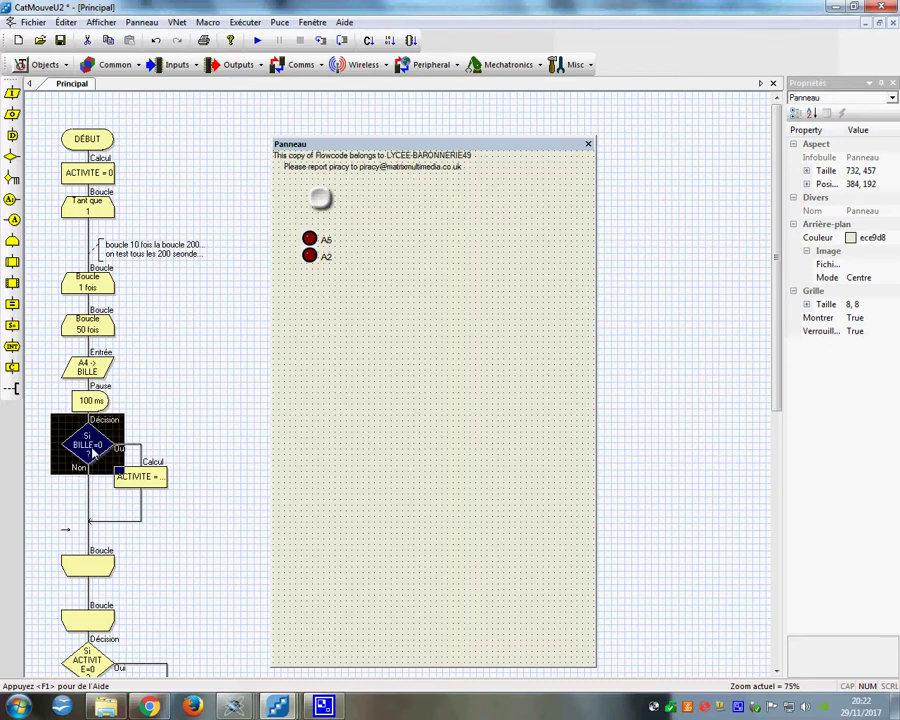
{"action": "double_click", "coordinate": [150, 478]}
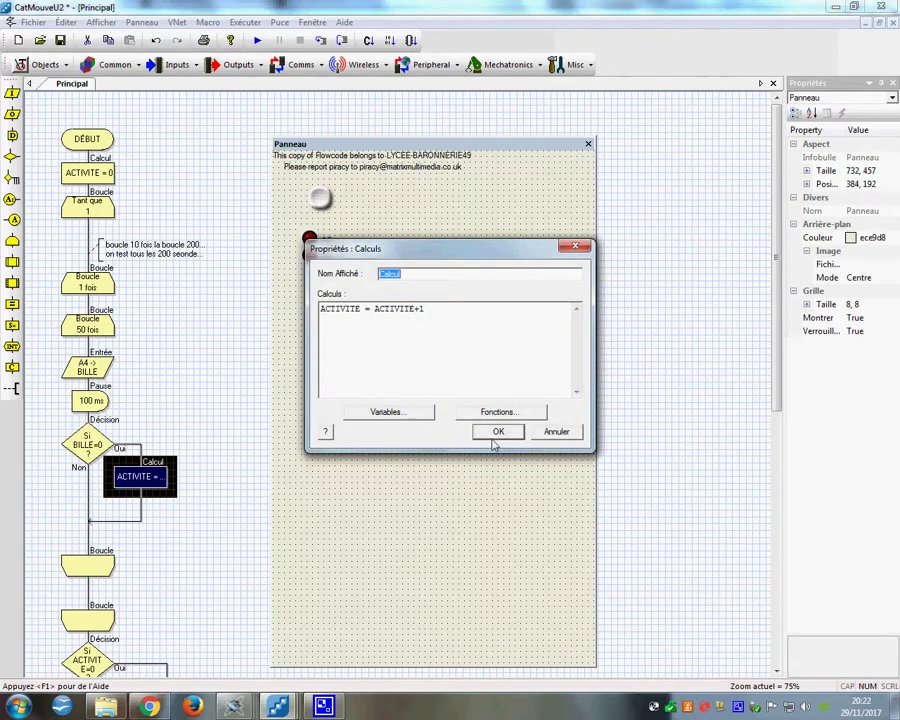
{"action": "left_click", "coordinate": [497, 432]}
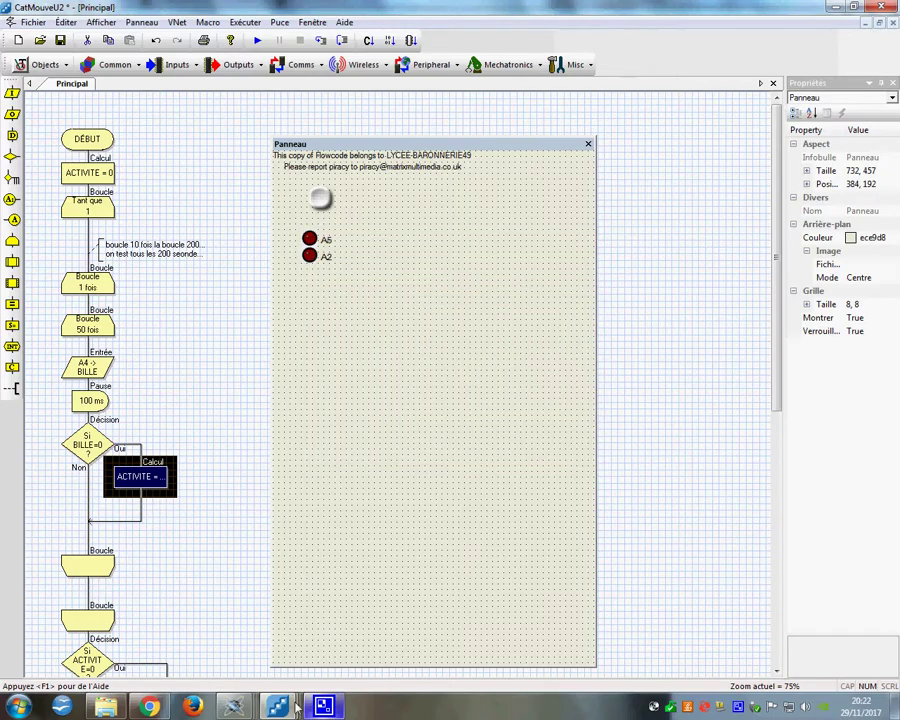
Check the BILLE push-button circuit of U2 in the CATMOVE_simul2 schematic in Proteus, and return to the CatMouveU2 flowchart in Flowcode
{"action": "mouse_move", "coordinate": [233, 707]}
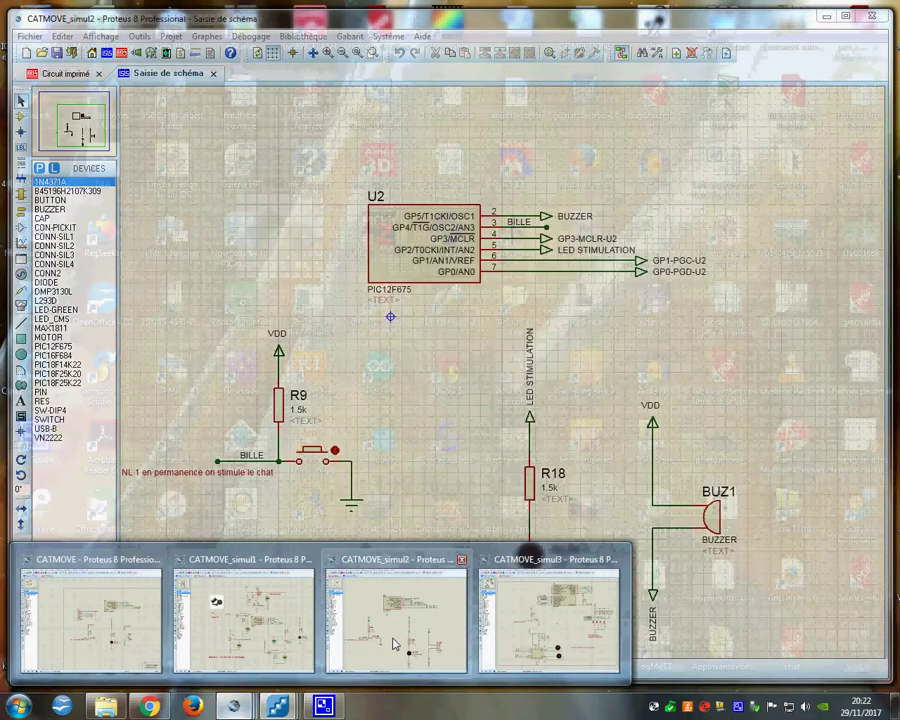
{"action": "left_click", "coordinate": [396, 635]}
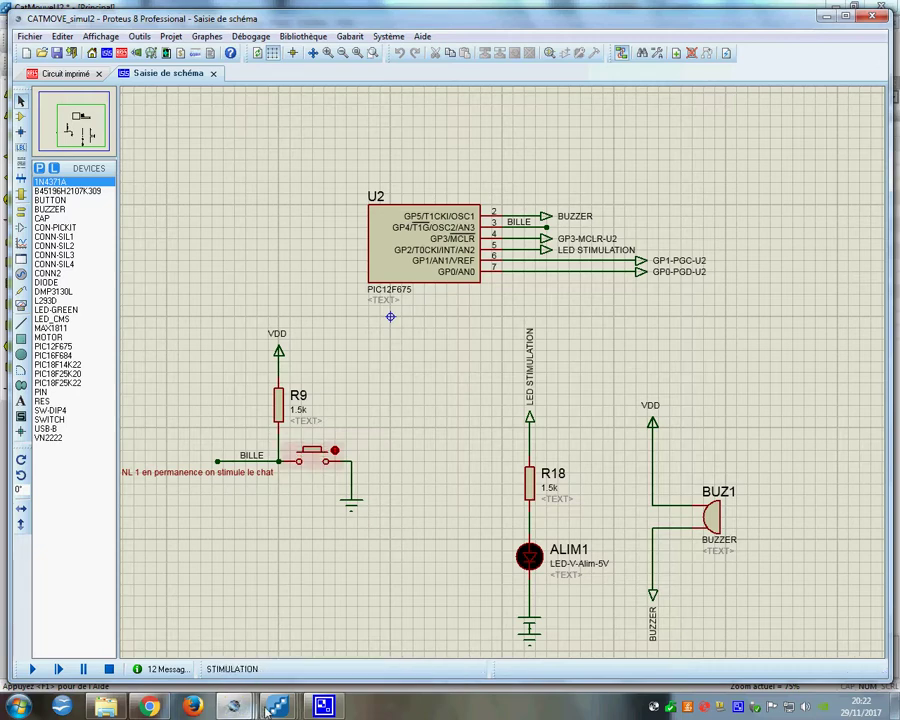
{"action": "mouse_move", "coordinate": [235, 705]}
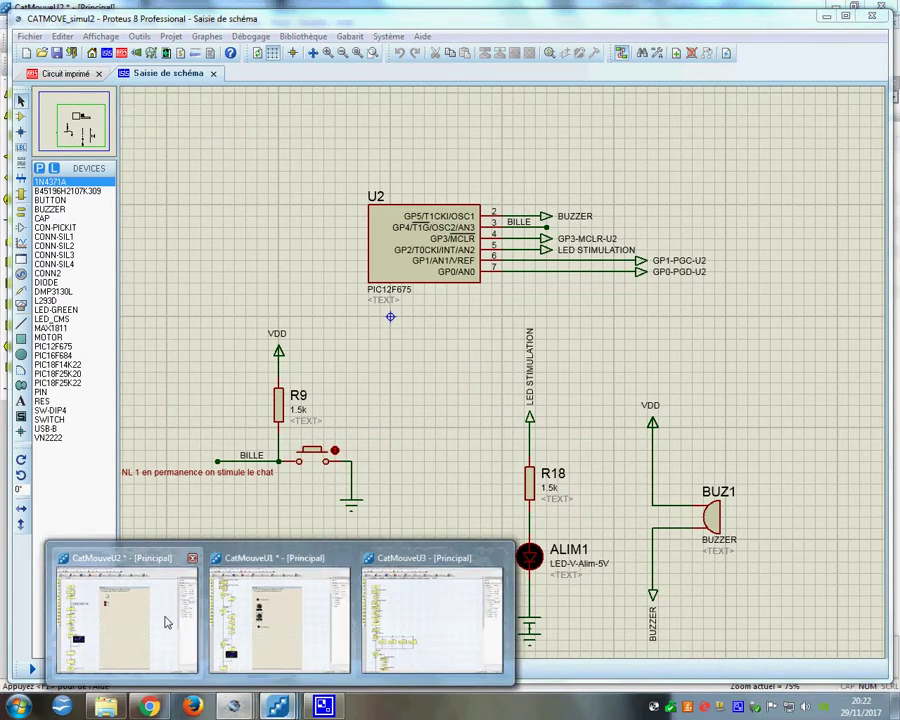
{"action": "left_click", "coordinate": [125, 618]}
Compare the ACTIVITE calculation block with the decision on ACTIVITE, and inspect that decision's properties
{"action": "scroll", "coordinate": [137, 508], "scroll_direction": "down", "scroll_amount": 3}
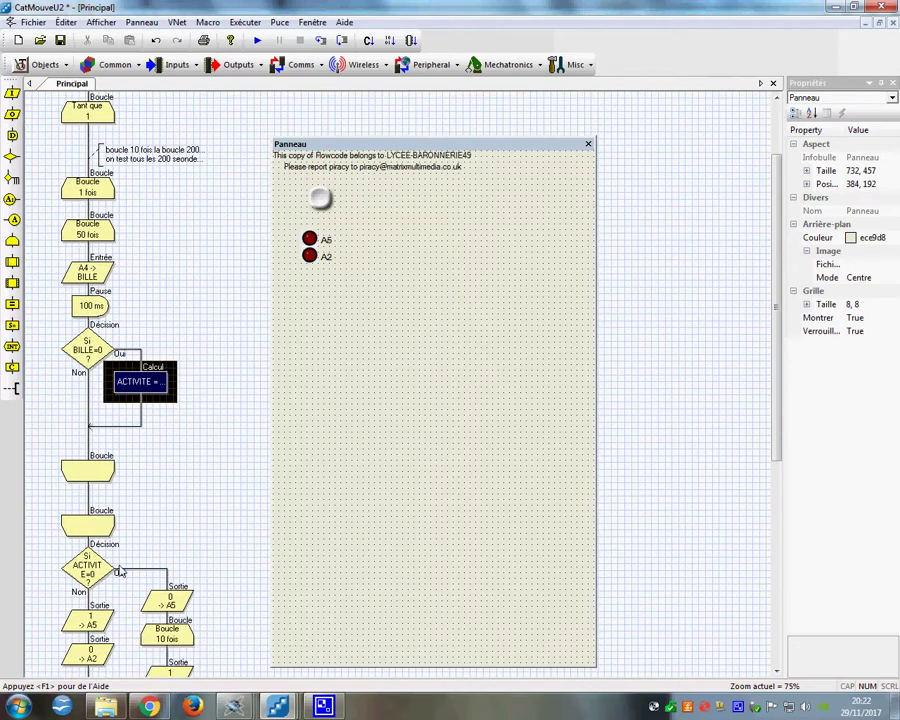
{"action": "scroll", "coordinate": [122, 585], "scroll_direction": "down", "scroll_amount": 1}
{"action": "left_click", "coordinate": [92, 546]}
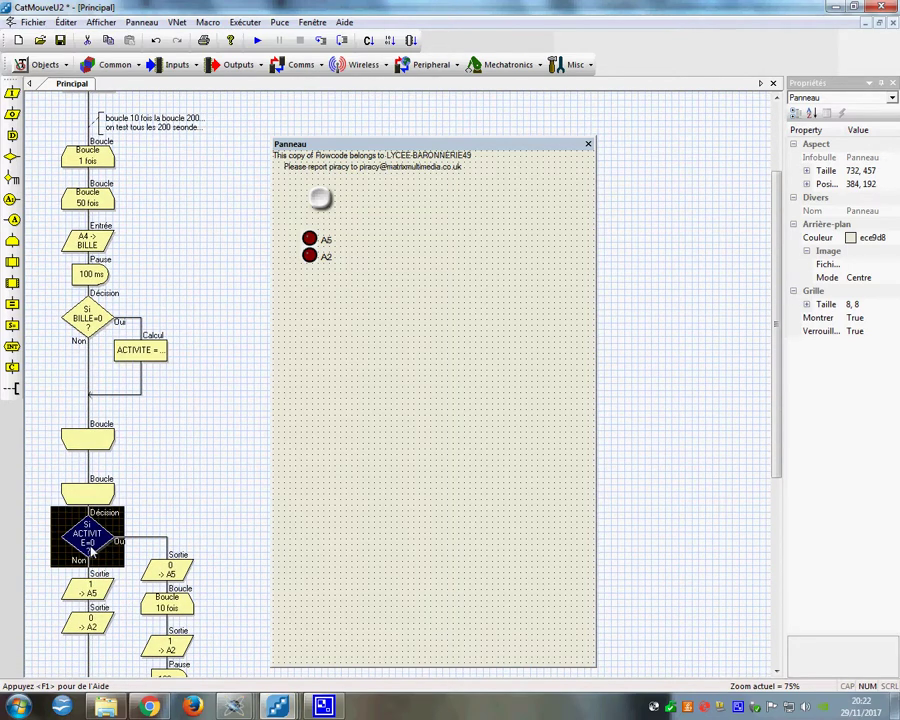
{"action": "left_click", "coordinate": [139, 352]}
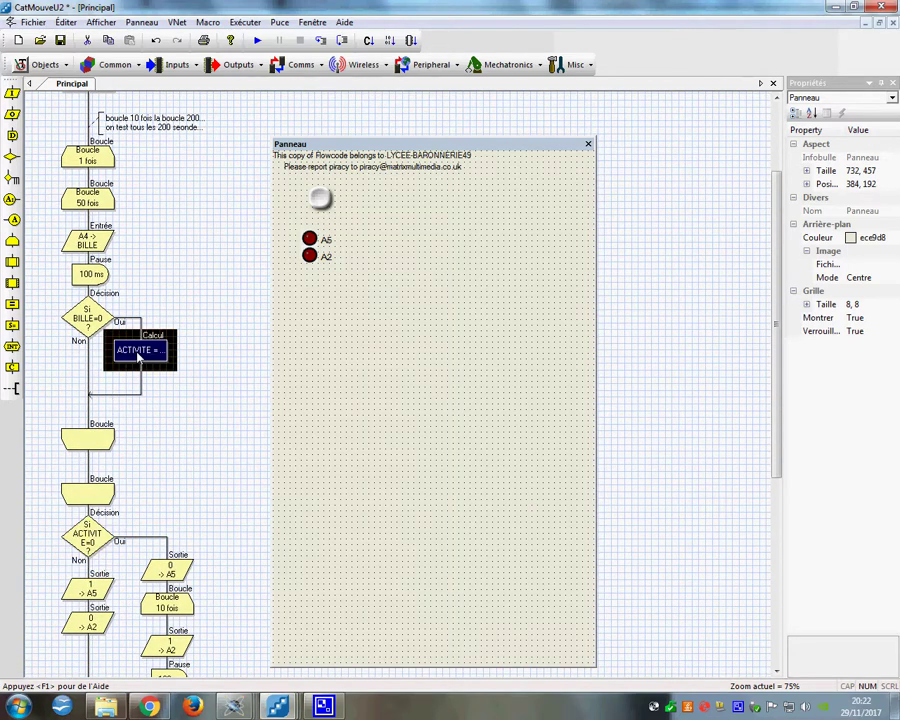
{"action": "left_click", "coordinate": [95, 544]}
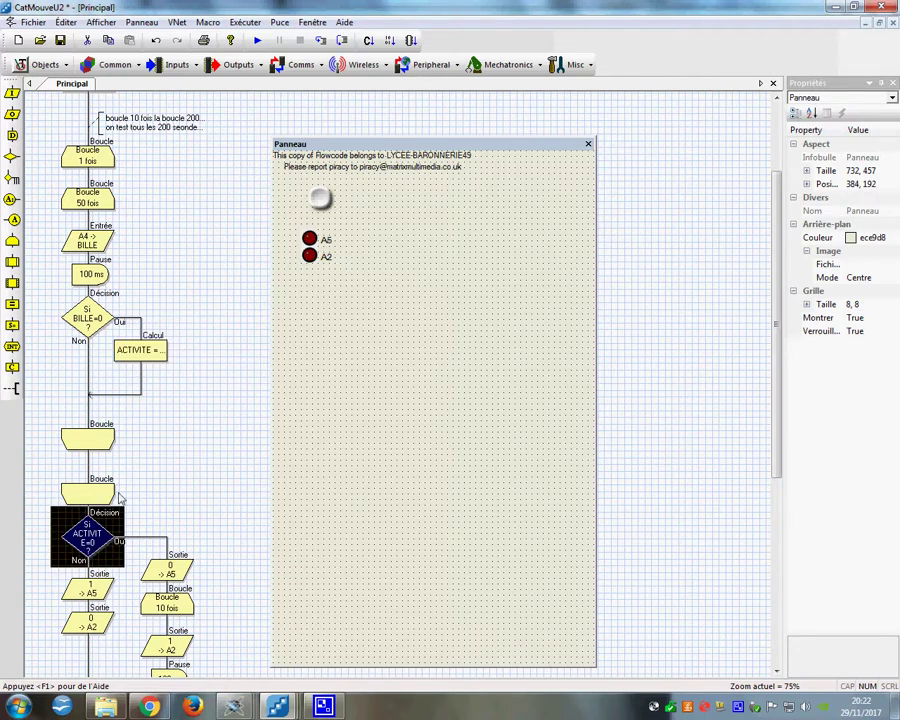
{"action": "double_click", "coordinate": [95, 544]}
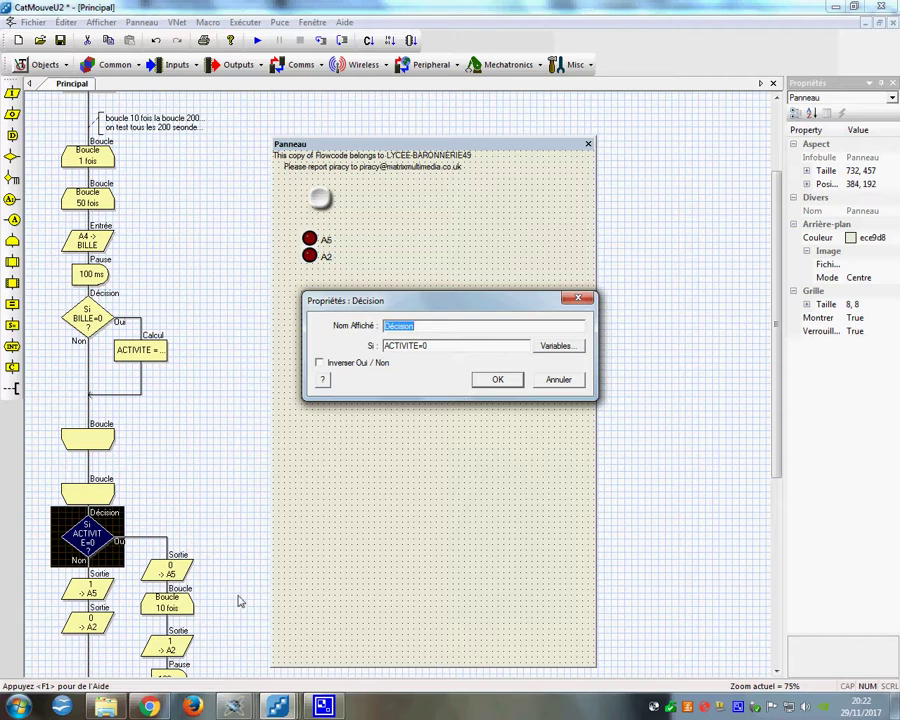
{"action": "left_click", "coordinate": [483, 384]}
Select in turn the two A2 output blocks inside the 10 fois loop on the decision's Oui branch
{"action": "scroll", "coordinate": [177, 637], "scroll_direction": "down", "scroll_amount": 4}
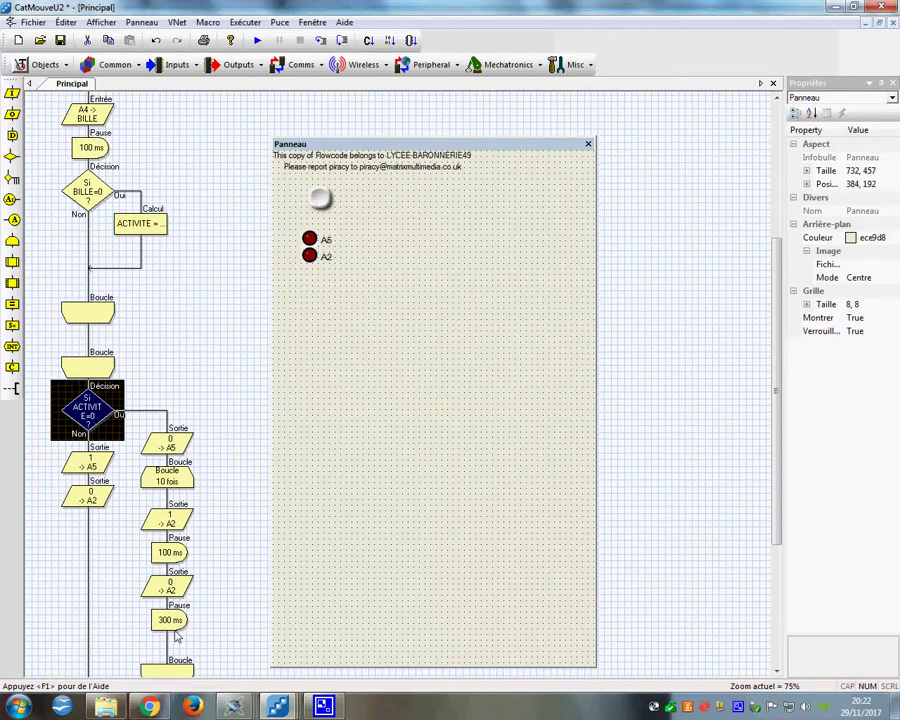
{"action": "left_click", "coordinate": [188, 521]}
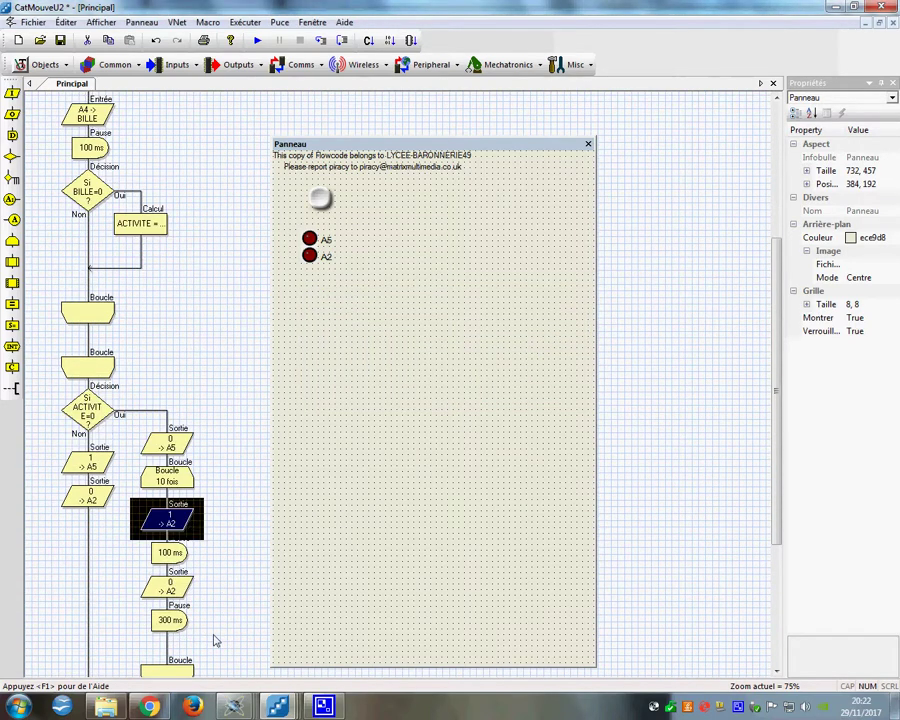
{"action": "left_click", "coordinate": [178, 592]}
{"action": "scroll", "coordinate": [186, 630], "scroll_direction": "down", "scroll_amount": 1}
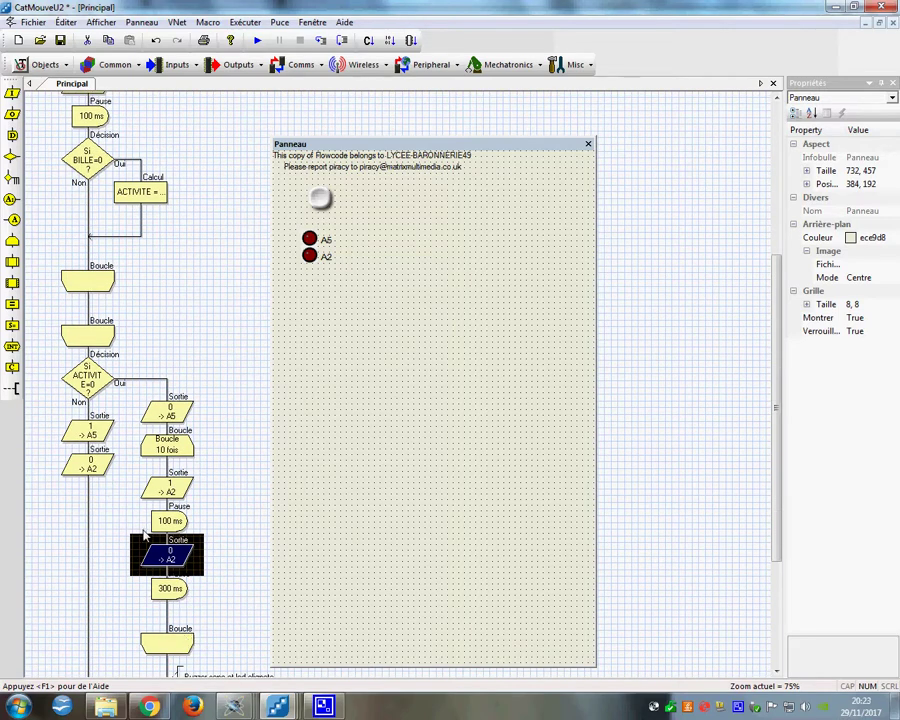
{"action": "scroll", "coordinate": [150, 535], "scroll_direction": "down", "scroll_amount": 1}
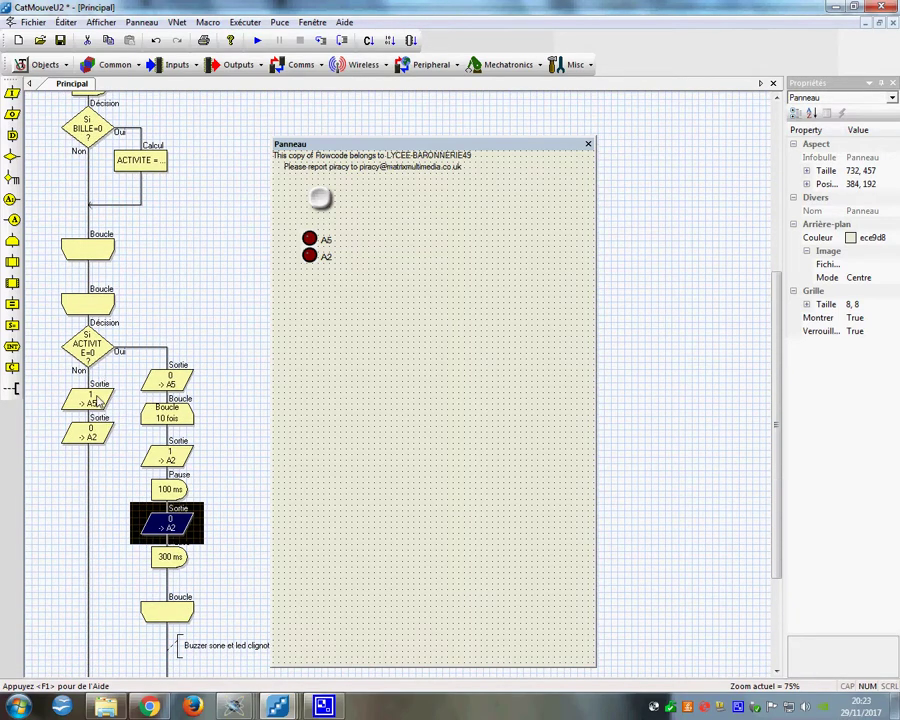
Select in turn the A5 and A2 output blocks on the Non branch and the calculation block that resets ACTIVITE
{"action": "left_click", "coordinate": [97, 400]}
{"action": "left_click", "coordinate": [104, 441]}
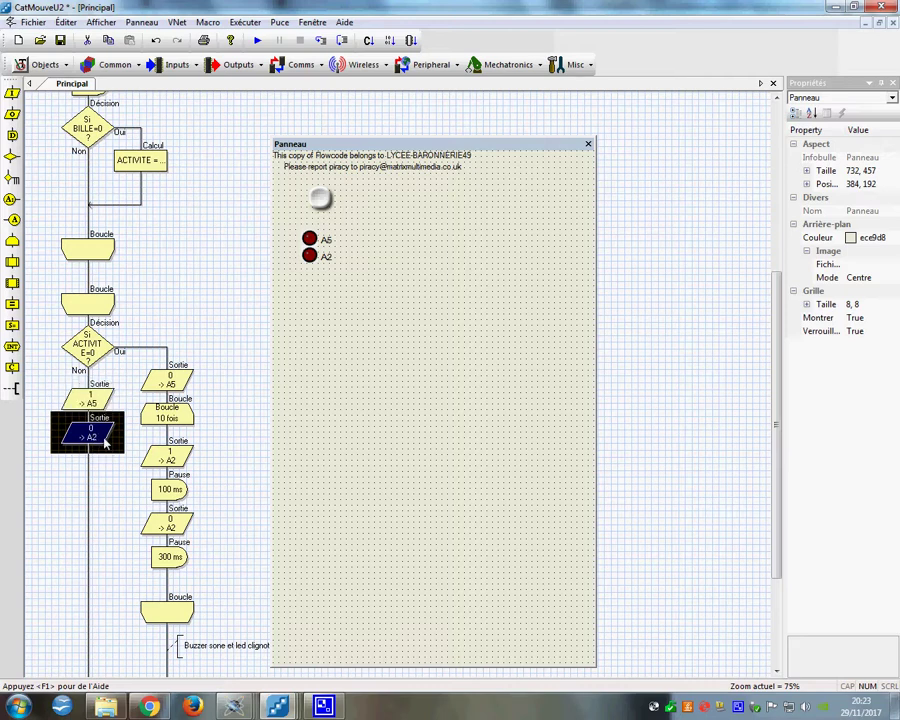
{"action": "scroll", "coordinate": [133, 562], "scroll_direction": "down", "scroll_amount": 3}
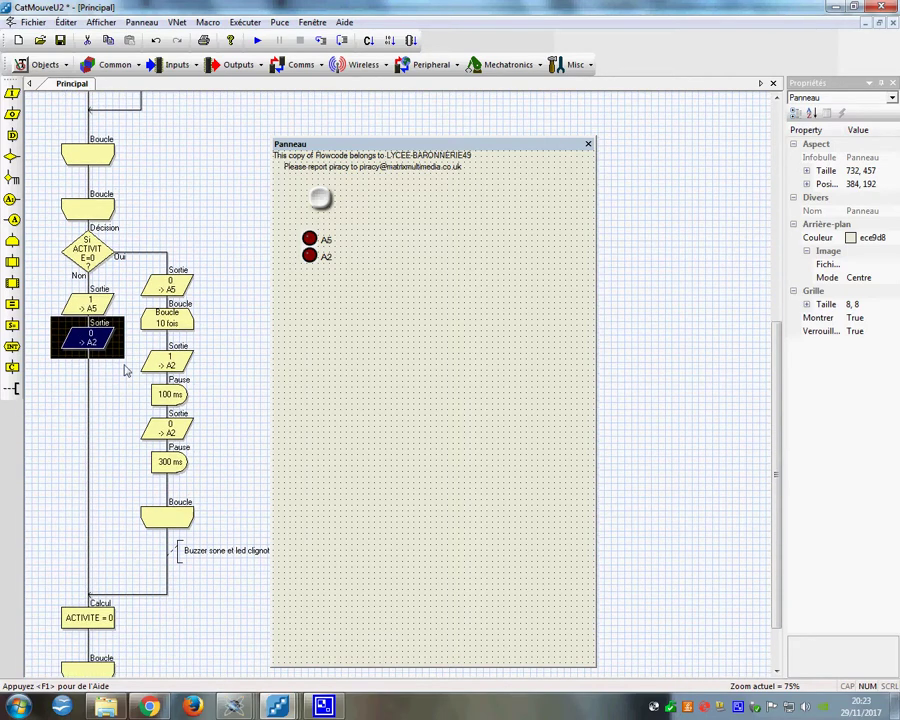
{"action": "left_click", "coordinate": [97, 620]}
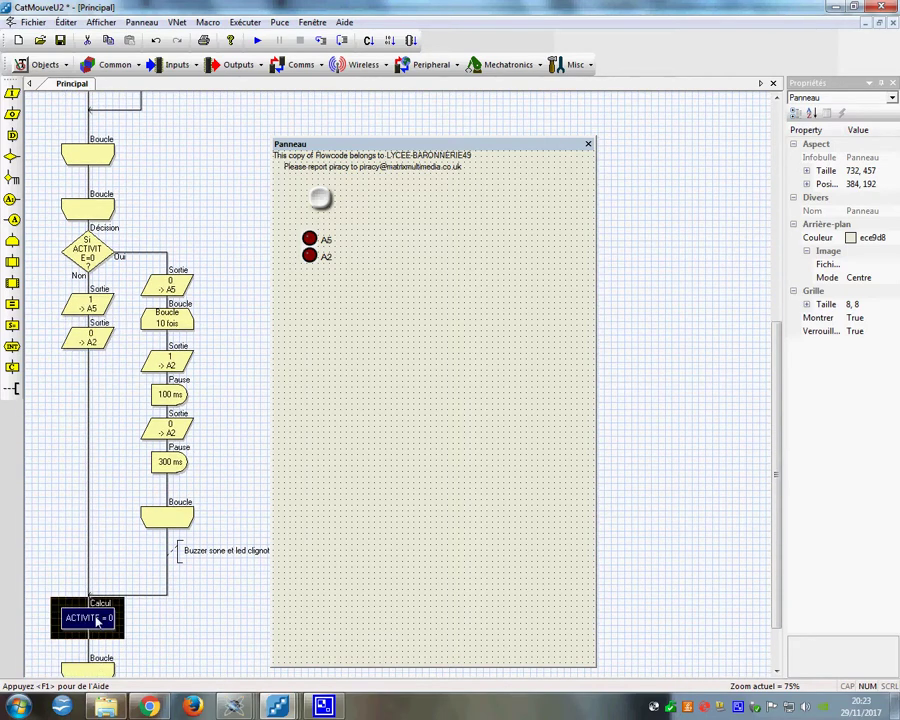
Simulate the CatMouveU2 flowchart, actuate the panel's push button repeatedly to imitate ball activity, and stop the simulation
{"action": "scroll", "coordinate": [95, 626], "scroll_direction": "up", "scroll_amount": 10}
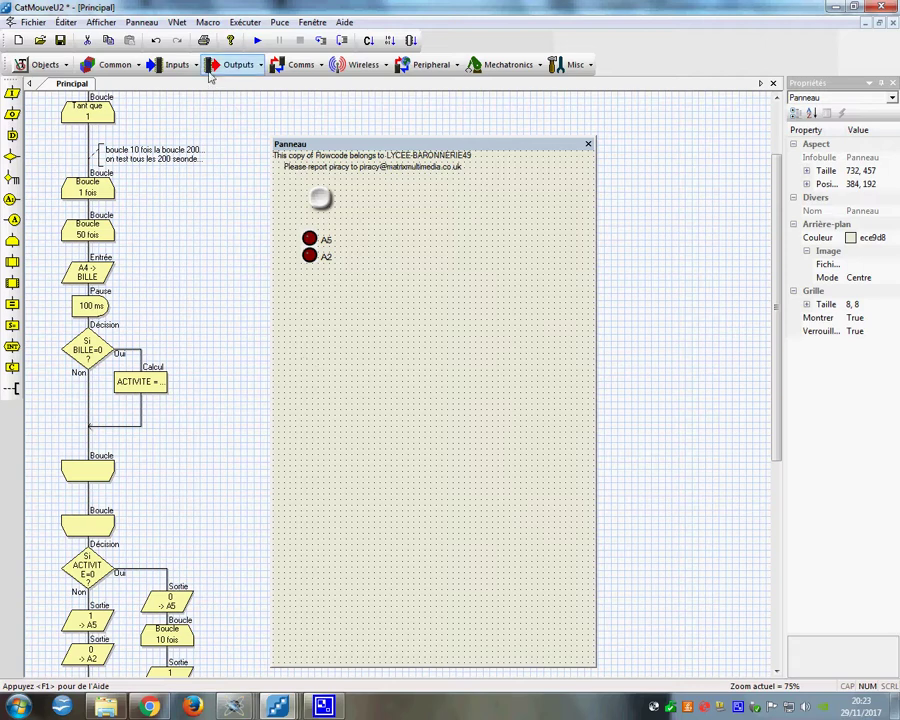
{"action": "left_click", "coordinate": [257, 40]}
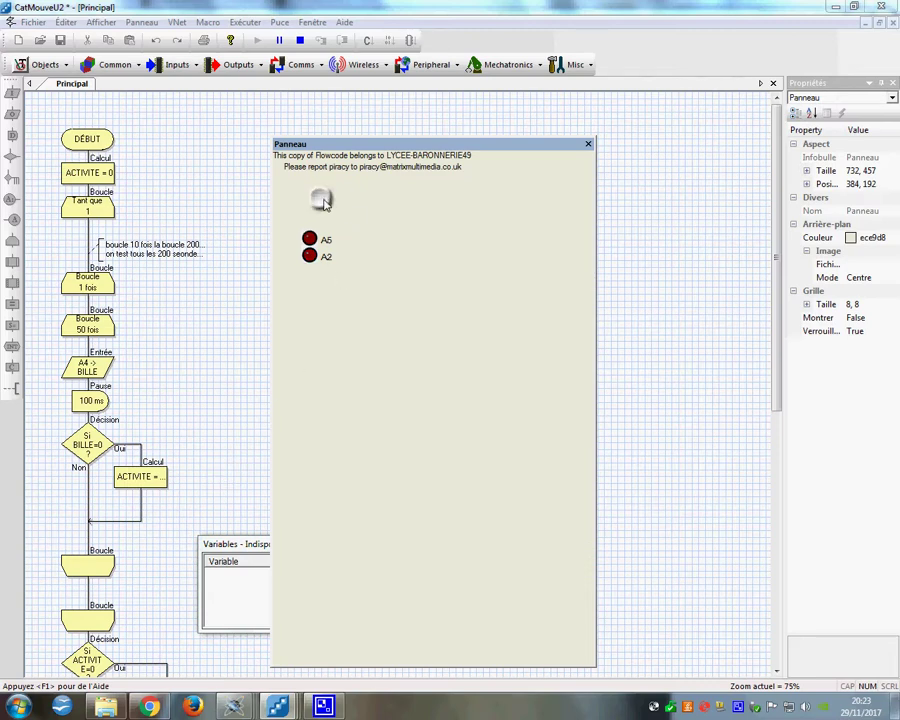
{"action": "left_click", "coordinate": [324, 205]}
{"action": "left_click", "coordinate": [324, 205]}
{"action": "left_click", "coordinate": [324, 205]}
{"action": "left_click", "coordinate": [324, 205]}
{"action": "left_click", "coordinate": [324, 205]}
{"action": "left_click", "coordinate": [324, 205]}
{"action": "left_click", "coordinate": [324, 205]}
{"action": "left_click", "coordinate": [324, 204]}
{"action": "left_click", "coordinate": [324, 204]}
{"action": "left_click", "coordinate": [324, 204]}
{"action": "left_click", "coordinate": [324, 204]}
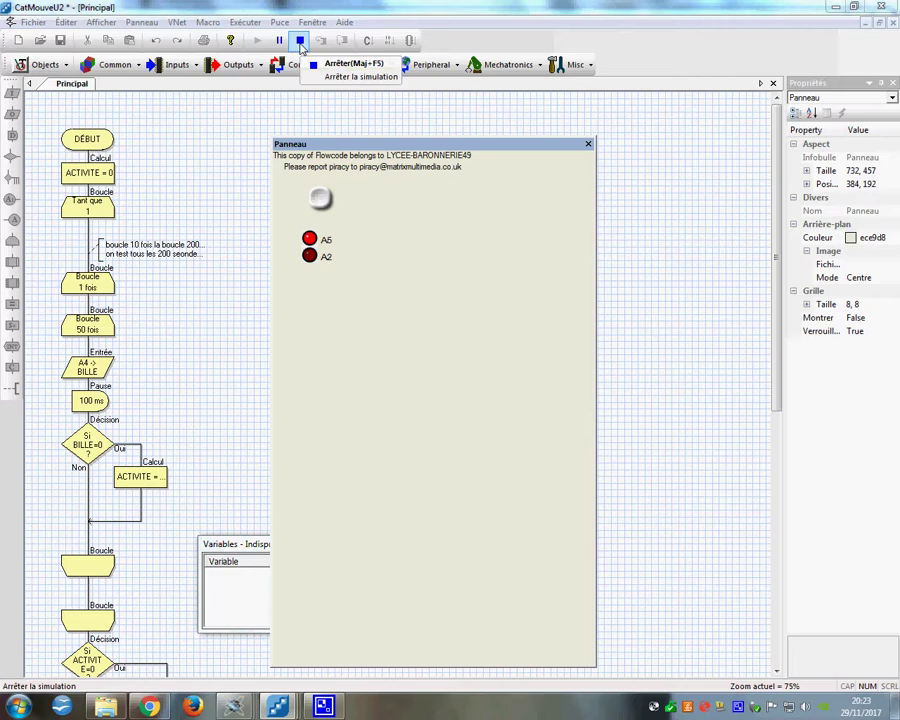
{"action": "left_click", "coordinate": [300, 43]}
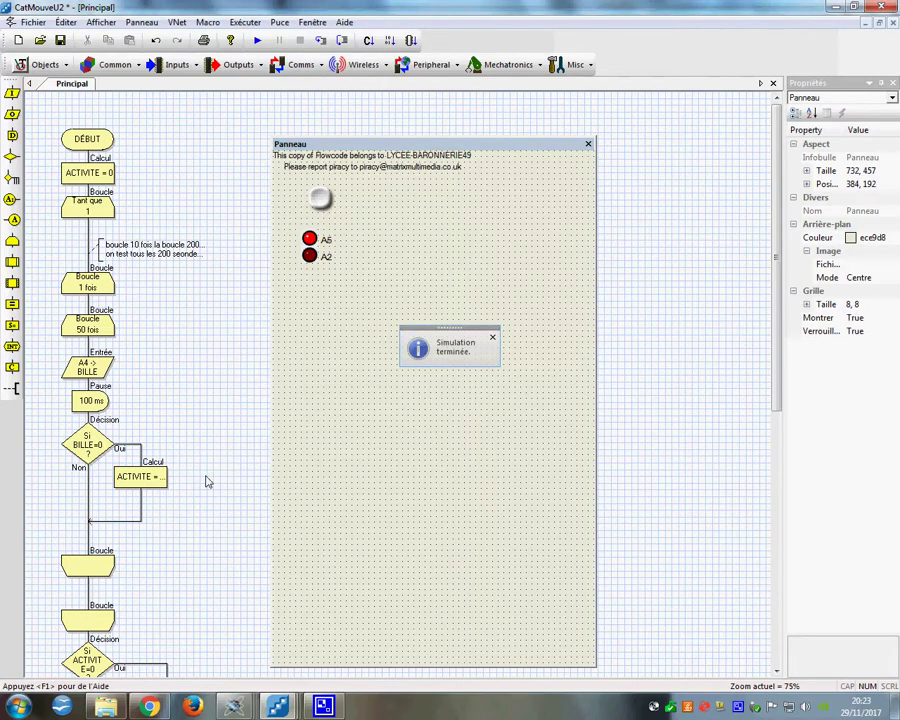
Review the lower part of the CatMouveU2 flowchart, and switch to the CATMOVE_simul3 schematic in Proteus showing the DISTRIBUTION CROQUETTES sheet
{"action": "scroll", "coordinate": [196, 468], "scroll_direction": "down", "scroll_amount": 1}
{"action": "scroll", "coordinate": [196, 468], "scroll_direction": "down", "scroll_amount": 7}
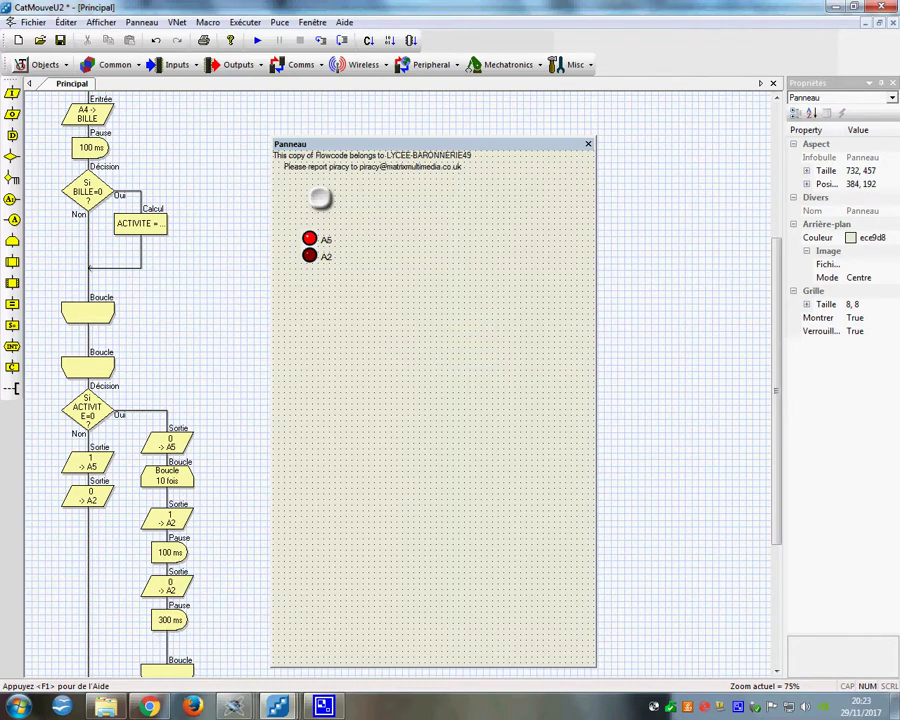
{"action": "mouse_move", "coordinate": [233, 707]}
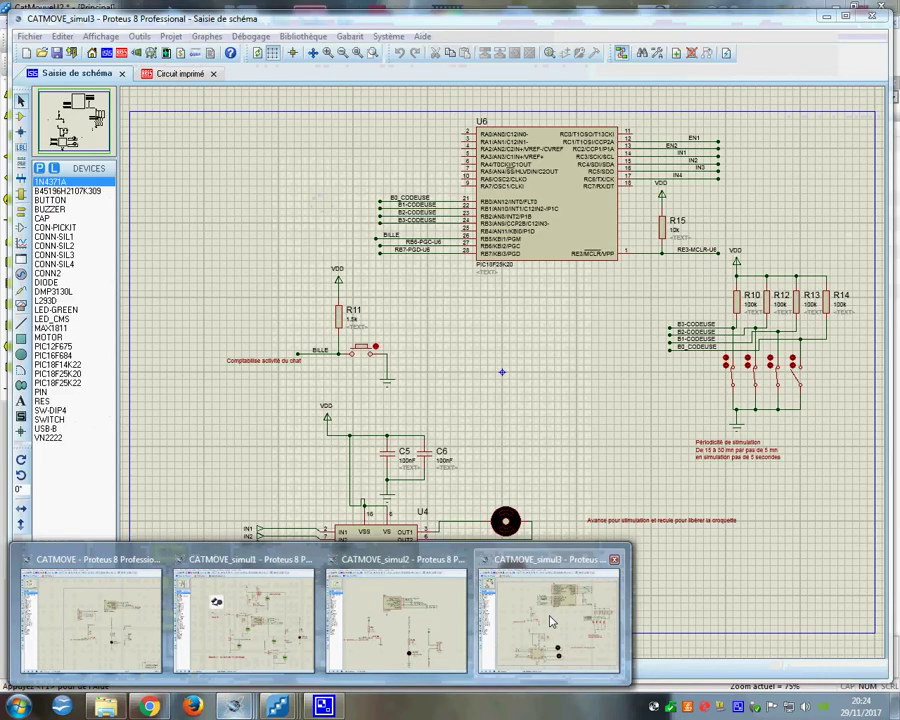
{"action": "left_click", "coordinate": [546, 620]}
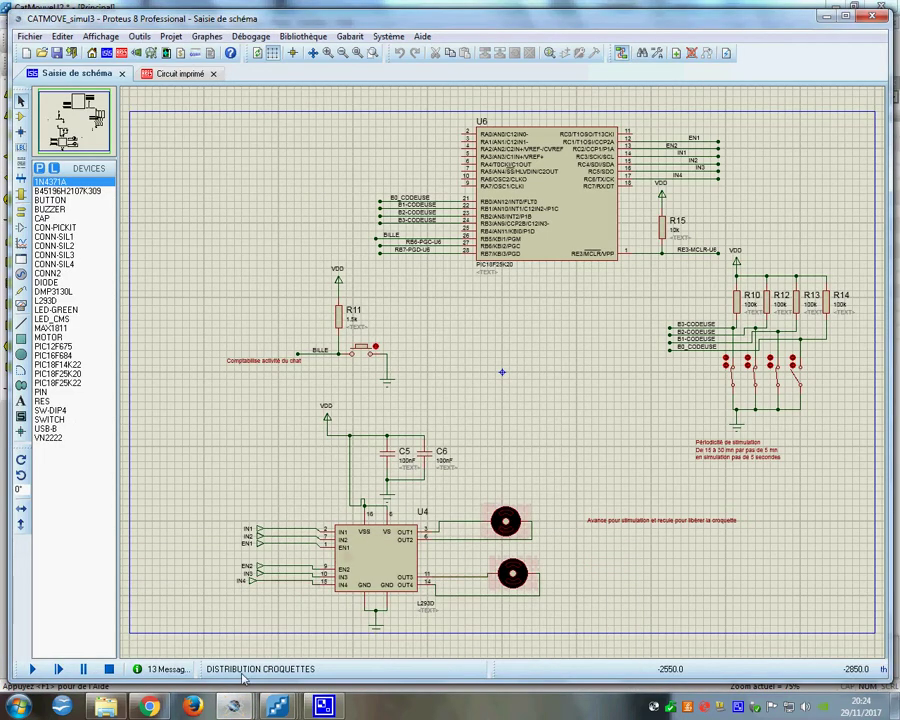
Switch to the CatMouveU3 flowchart in Flowcode, open the ARRET macro and select its output block for C2
{"action": "mouse_move", "coordinate": [281, 709]}
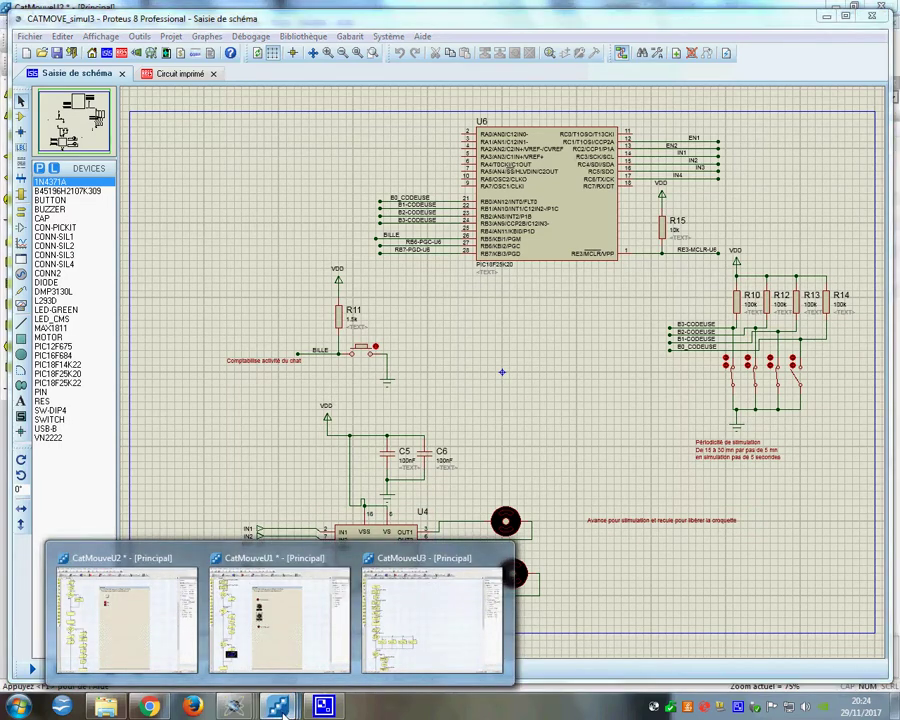
{"action": "left_click", "coordinate": [430, 620]}
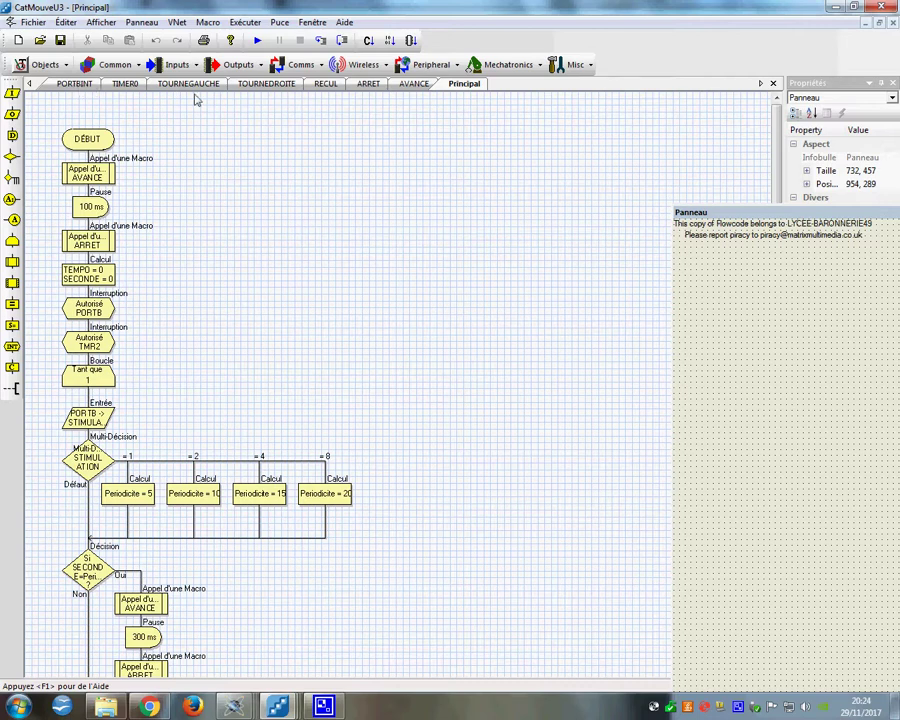
{"action": "left_click", "coordinate": [332, 85]}
{"action": "left_click", "coordinate": [366, 85]}
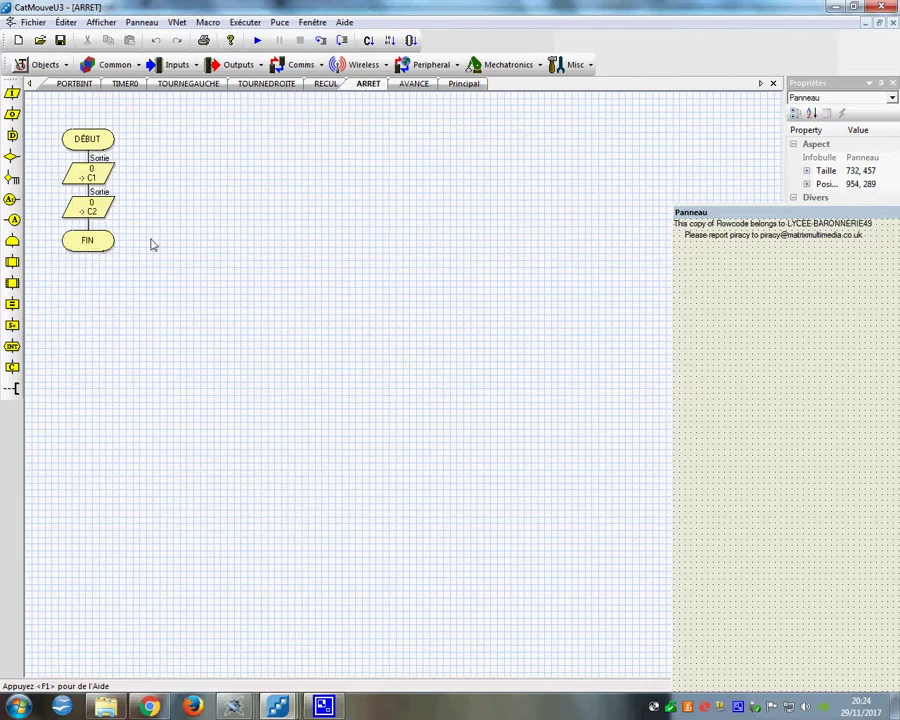
{"action": "left_click", "coordinate": [78, 200]}
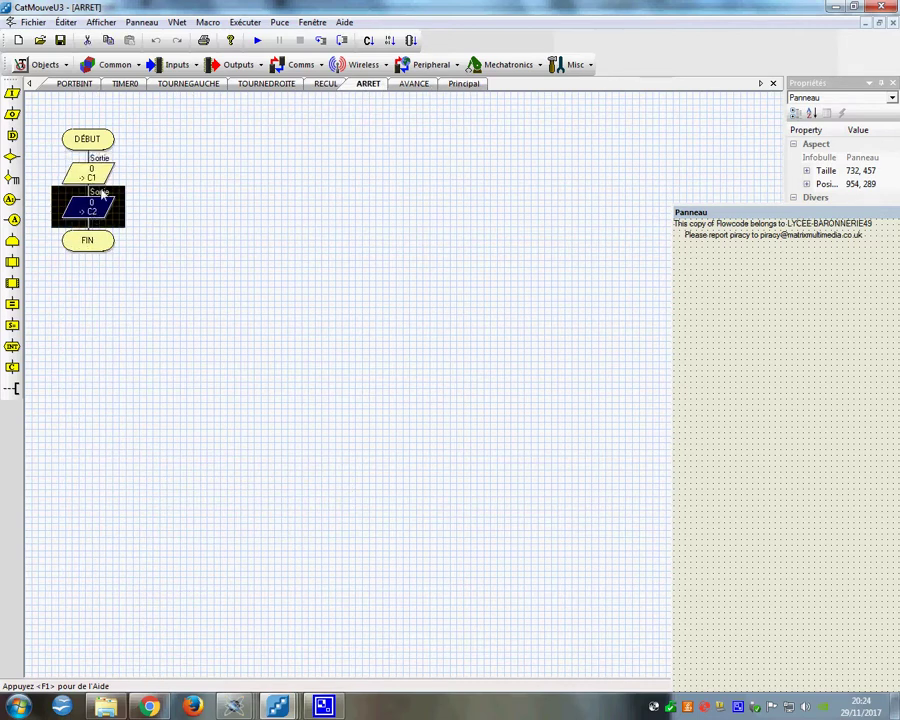
{"action": "mouse_move", "coordinate": [103, 195]}
{"action": "left_mouse_down"}
{"action": "mouse_move", "coordinate": [100, 168]}
{"action": "mouse_move", "coordinate": [103, 200]}
{"action": "left_mouse_up"}
Return to the CATMOVE_simul3 schematic in Proteus and trace the EN1 and EN2 lines from U6 to the L293D motor driver U4
{"action": "left_click", "coordinate": [233, 706]}
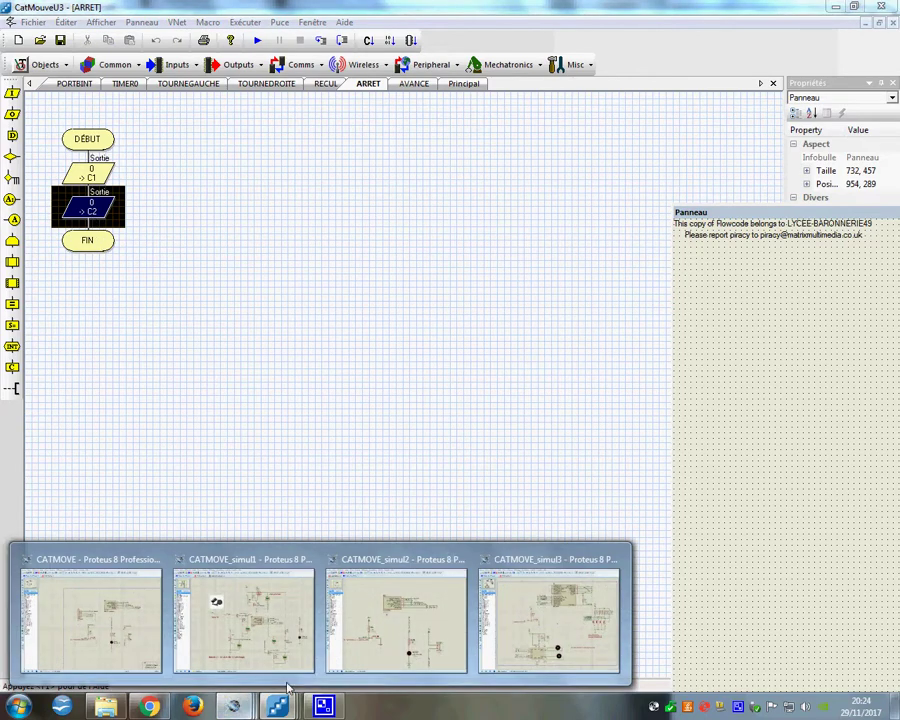
{"action": "left_click", "coordinate": [482, 652]}
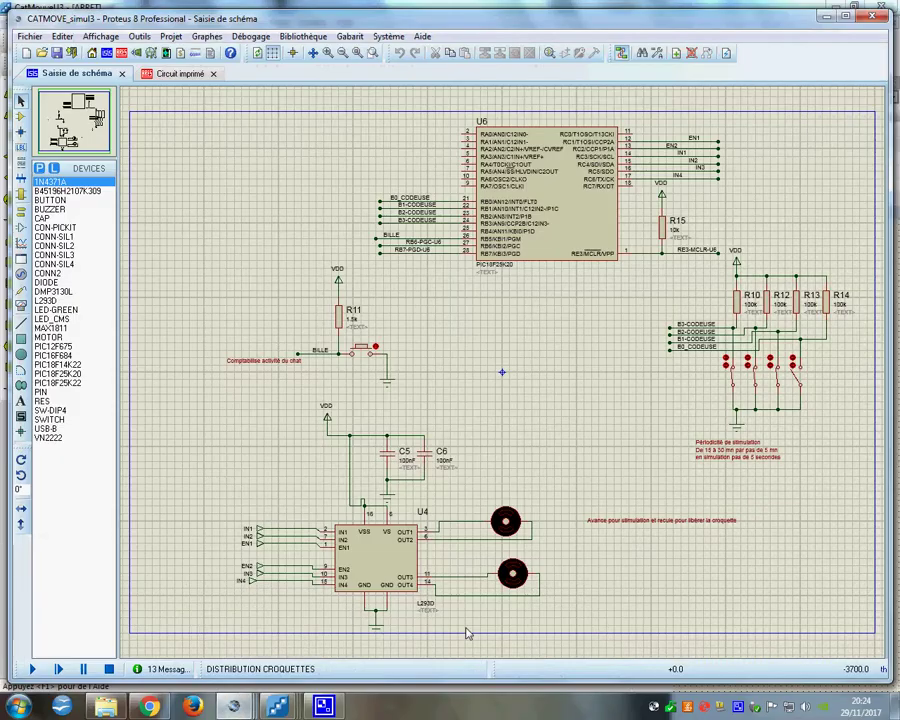
{"action": "scroll", "coordinate": [376, 548], "scroll_direction": "up", "scroll_amount": 2}
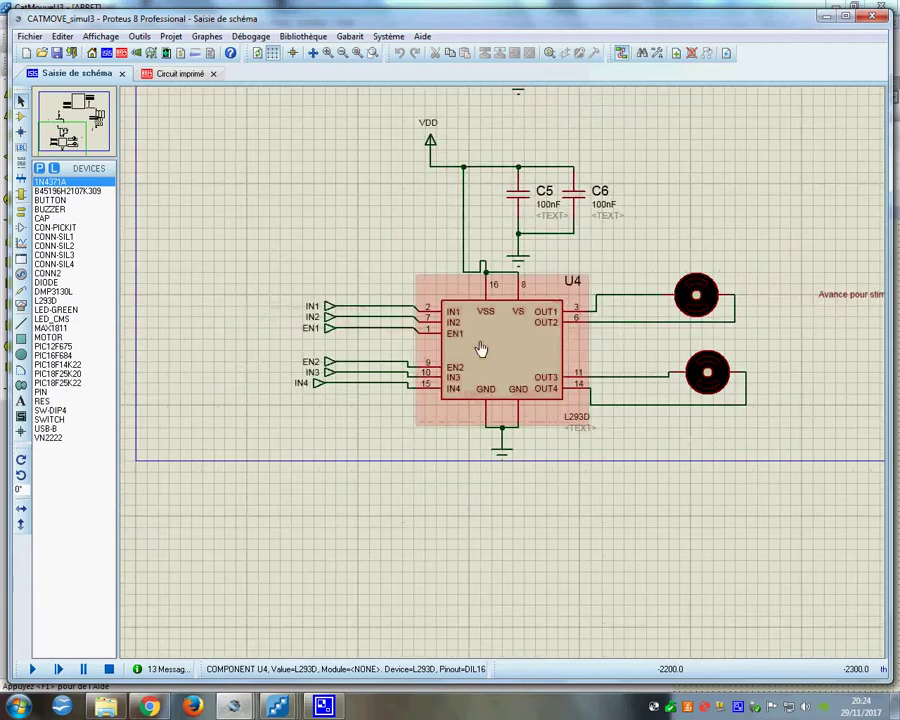
{"action": "scroll", "coordinate": [481, 349], "scroll_direction": "down", "scroll_amount": 3}
{"action": "scroll", "coordinate": [636, 294], "scroll_direction": "up", "scroll_amount": 3}
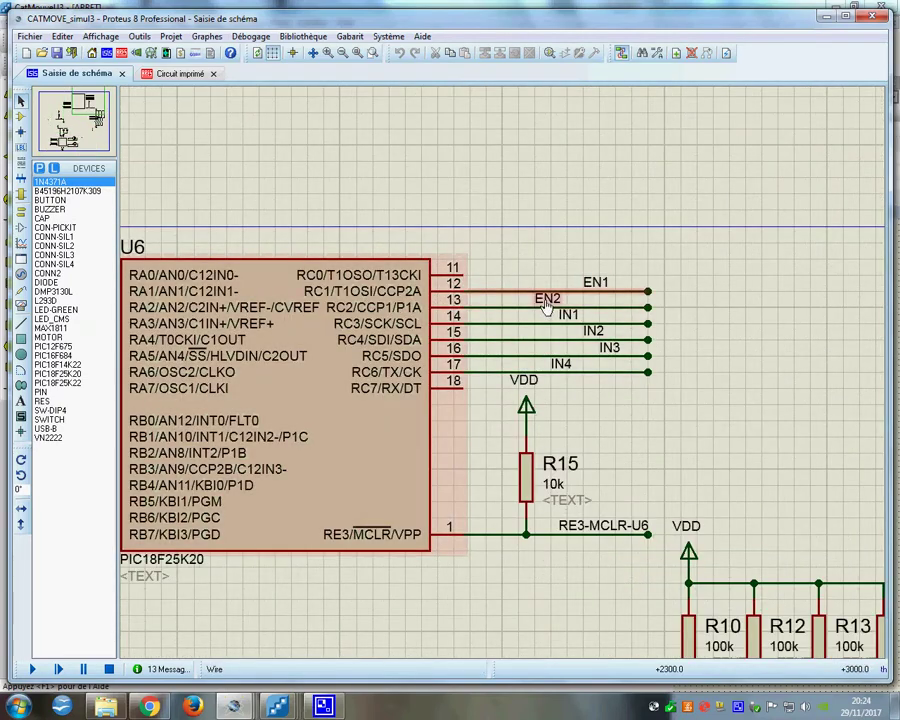
{"action": "scroll", "coordinate": [350, 500], "scroll_direction": "down", "scroll_amount": 4}
{"action": "scroll", "coordinate": [498, 378], "scroll_direction": "up", "scroll_amount": 4}
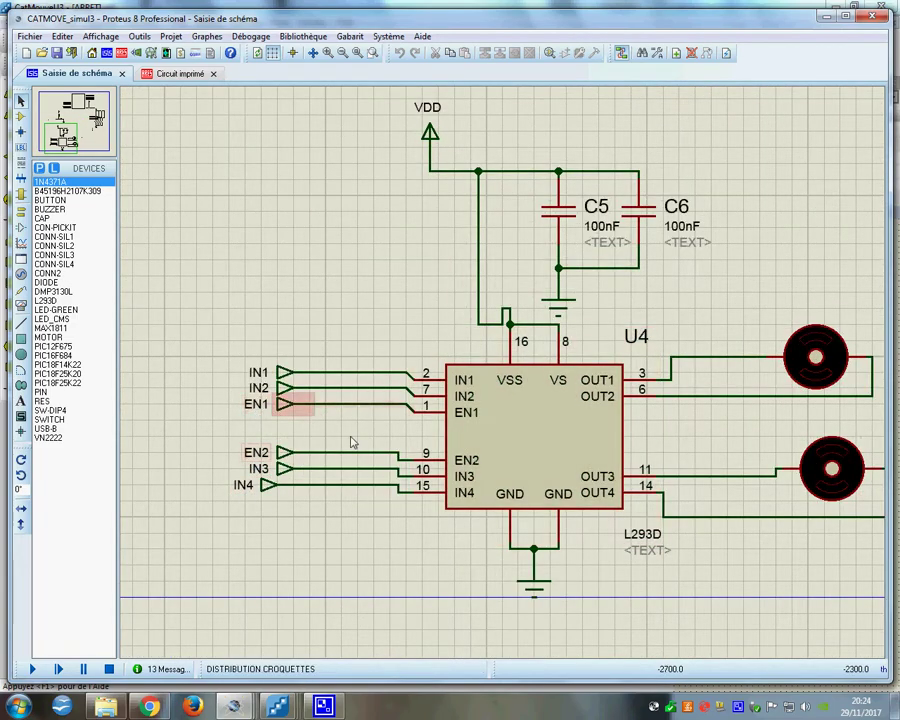
{"action": "mouse_move", "coordinate": [233, 706]}
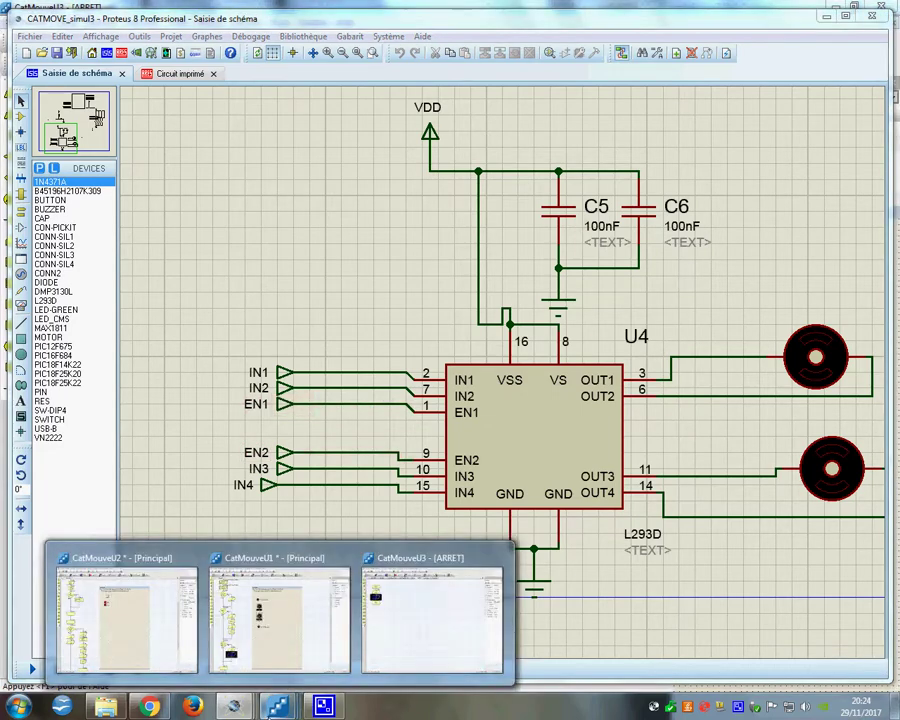
Switch to the CatMouveU3 flowchart in Flowcode, open the AVANCE macro and go through its output blocks from C1 to C6
{"action": "left_click", "coordinate": [400, 632]}
{"action": "left_click", "coordinate": [410, 84]}
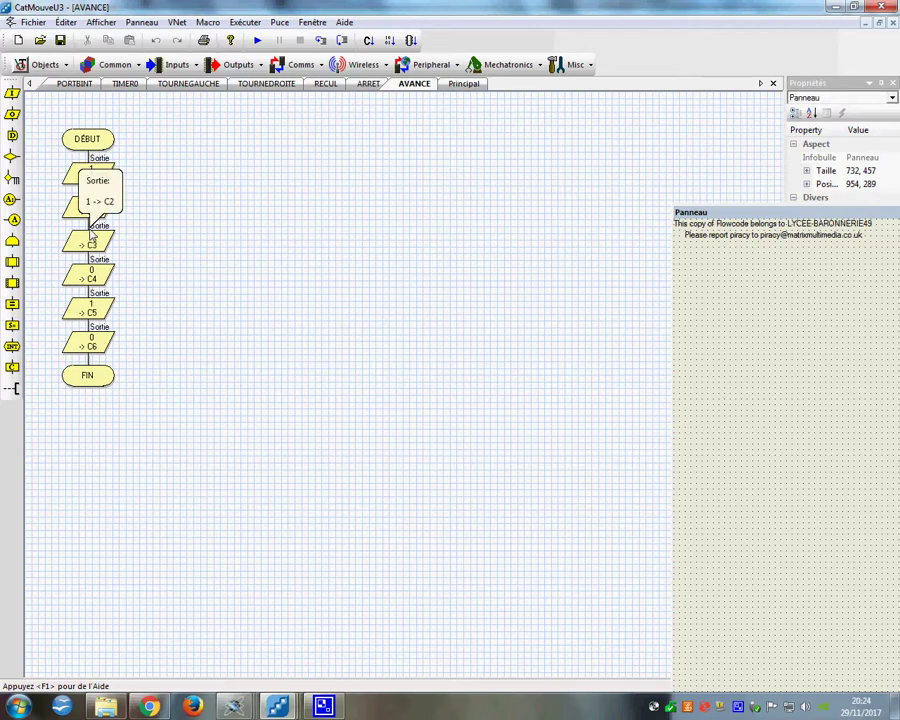
{"action": "left_click", "coordinate": [105, 177]}
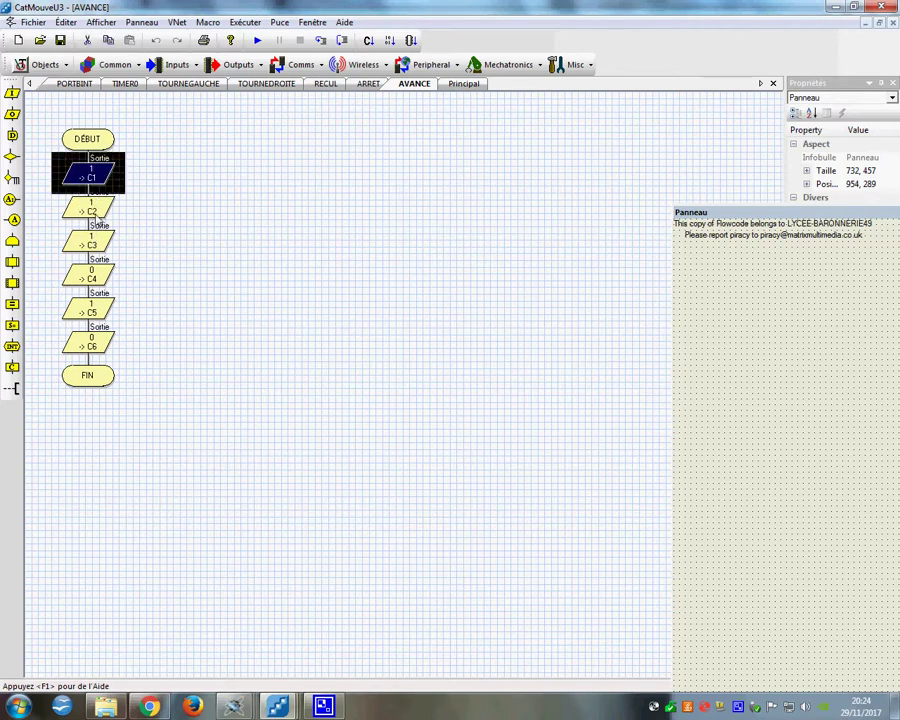
{"action": "left_click", "coordinate": [97, 212]}
{"action": "left_click", "coordinate": [95, 242]}
{"action": "left_click", "coordinate": [95, 272]}
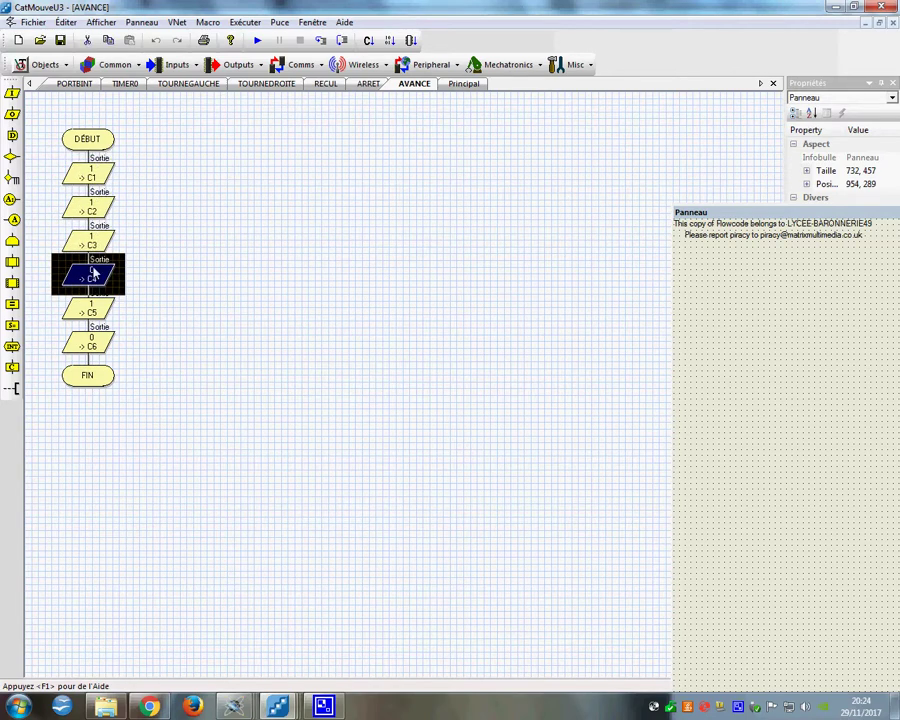
{"action": "left_click", "coordinate": [92, 345]}
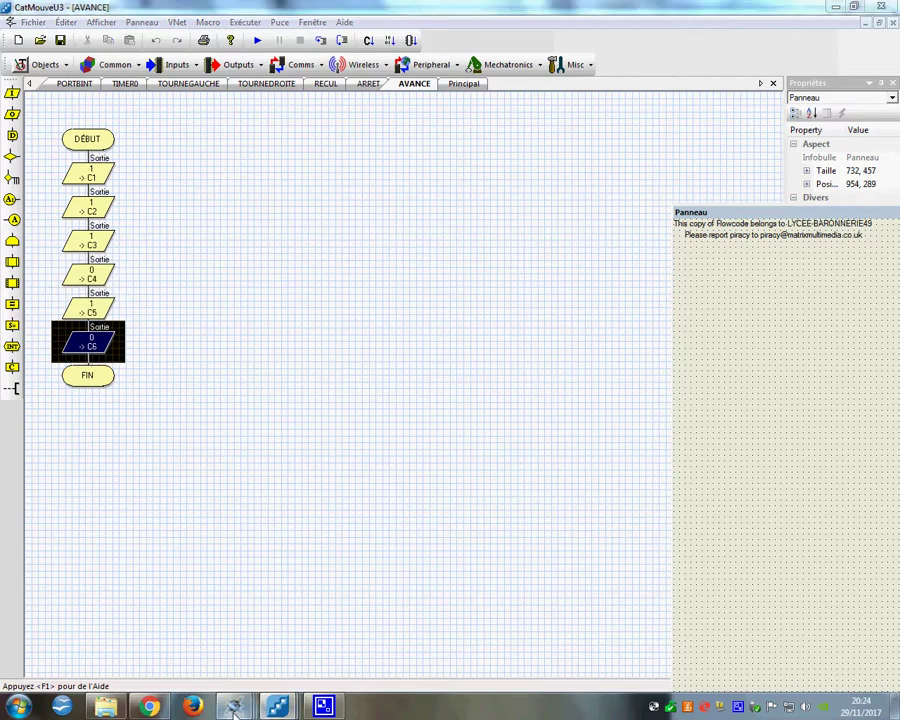
Return to the CATMOVE_simul3 schematic in Proteus and select the EN1 terminal feeding the L293D driver U4
{"action": "mouse_move", "coordinate": [233, 707]}
{"action": "left_click", "coordinate": [518, 649]}
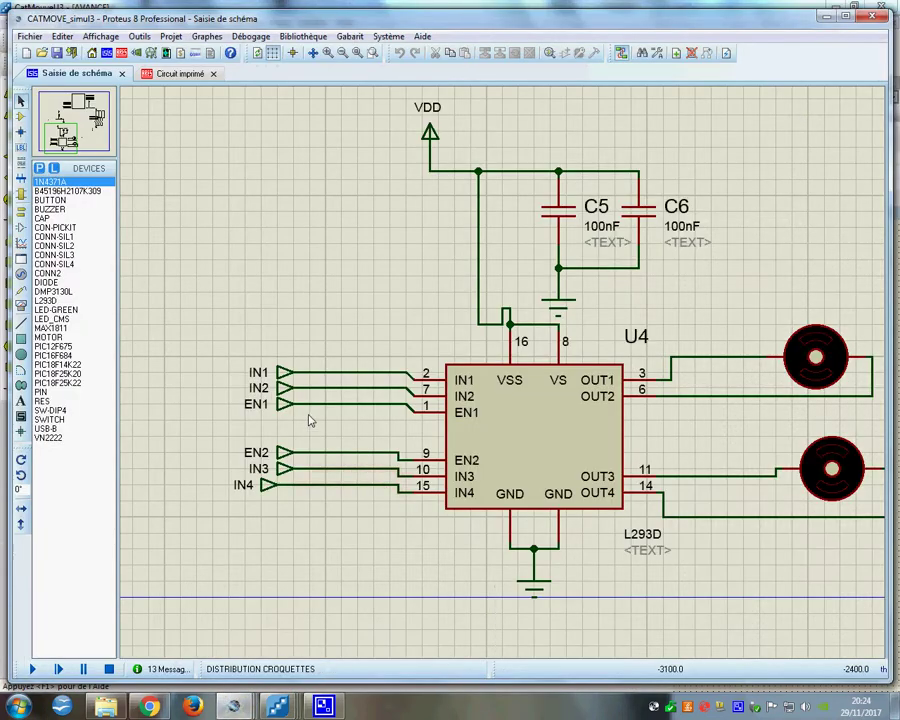
{"action": "left_click", "coordinate": [259, 404]}
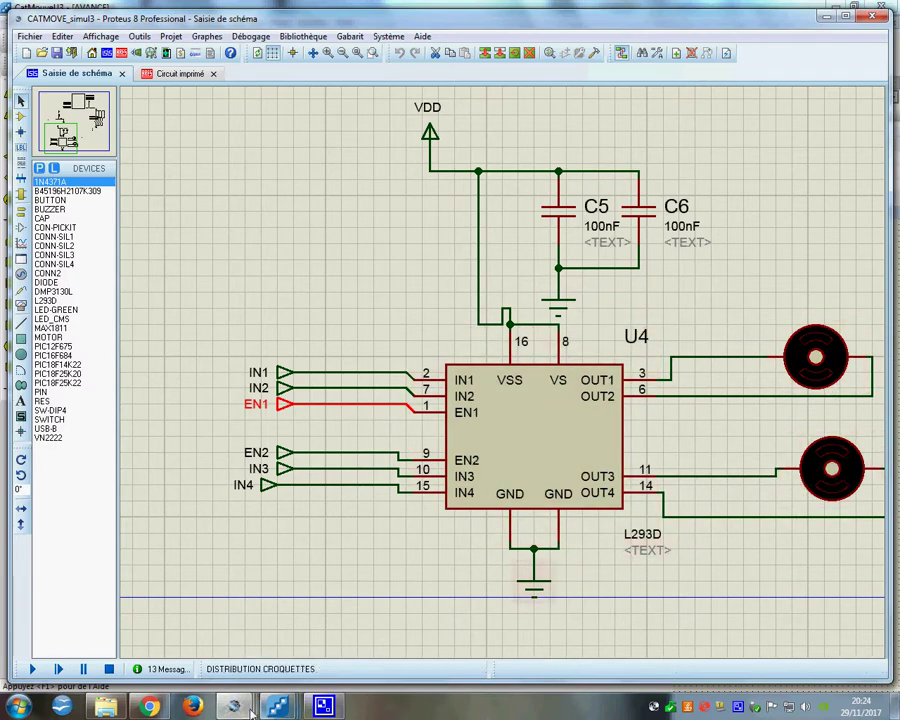
Switch back to the CatMouveU3 flowchart in Flowcode, open the RECUL macro and go through its output blocks from C1 to C6
{"action": "mouse_move", "coordinate": [233, 705]}
{"action": "mouse_move", "coordinate": [322, 705]}
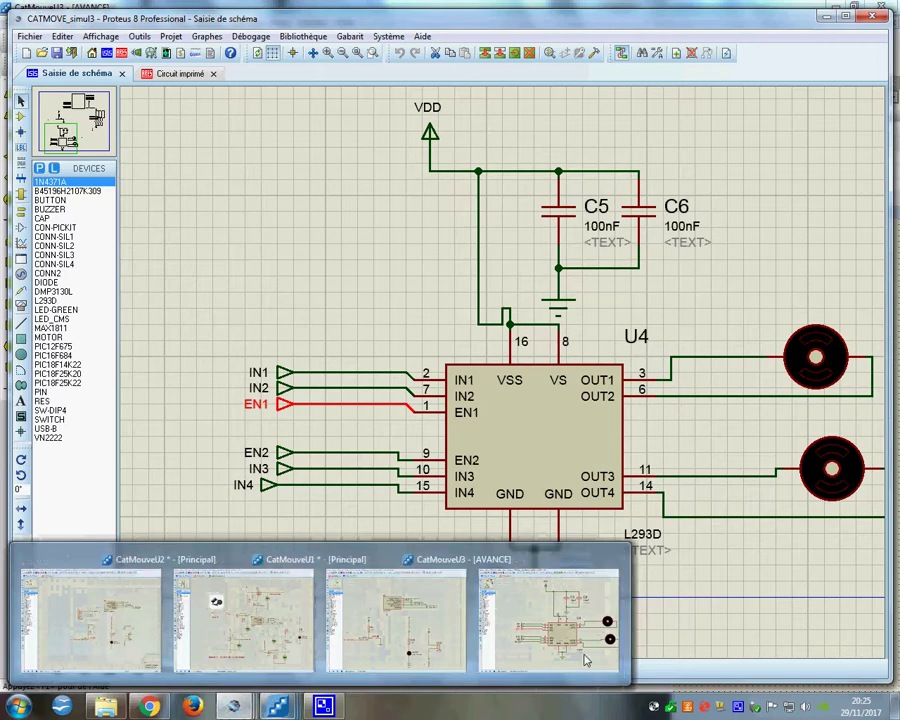
{"action": "left_click", "coordinate": [427, 648]}
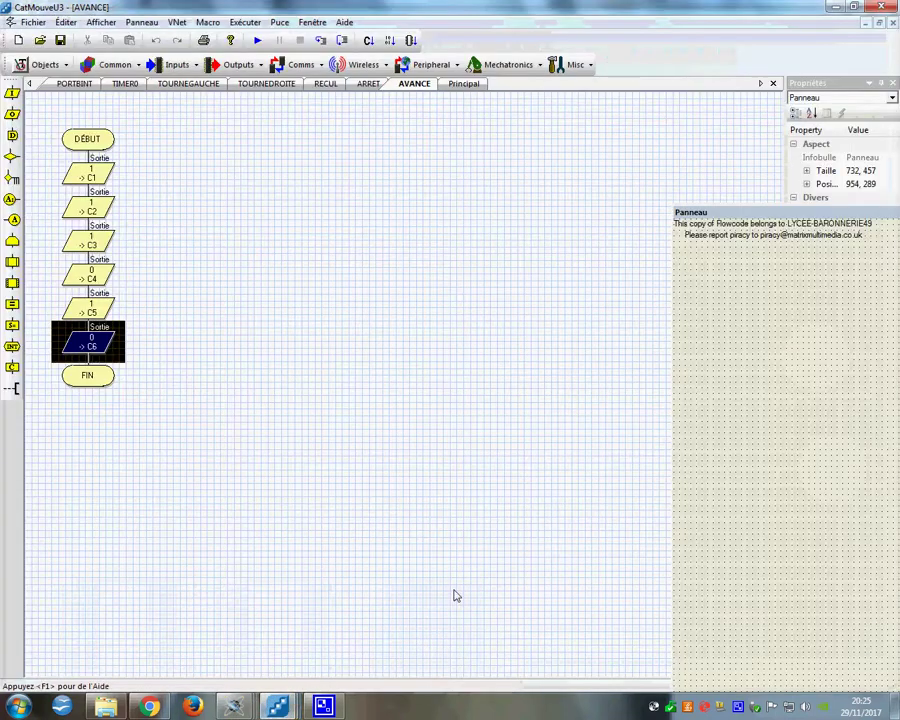
{"action": "left_click", "coordinate": [367, 84]}
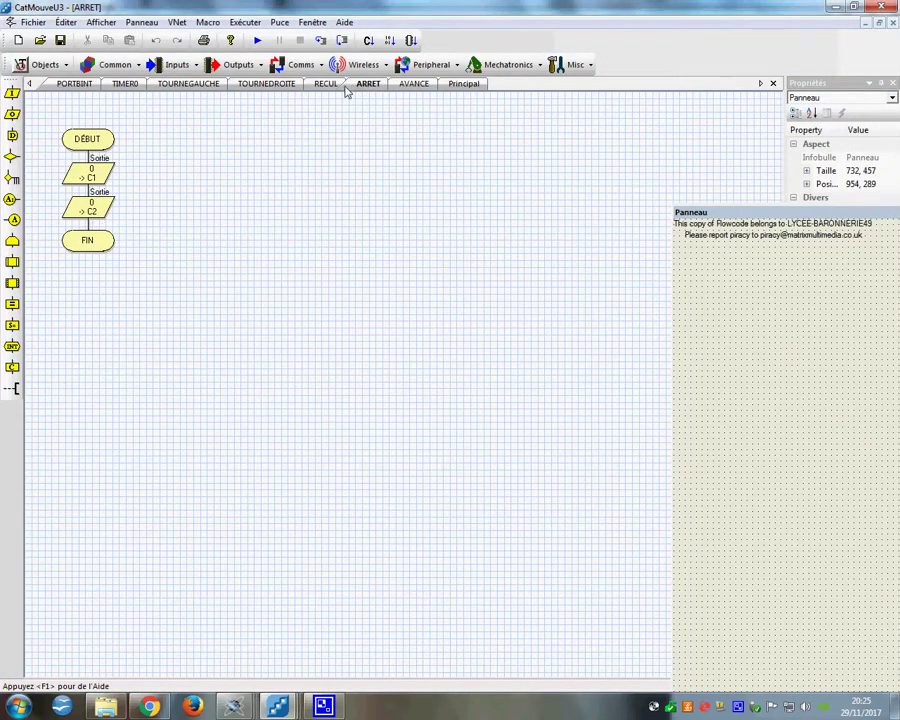
{"action": "left_click", "coordinate": [322, 85]}
{"action": "left_click", "coordinate": [90, 177]}
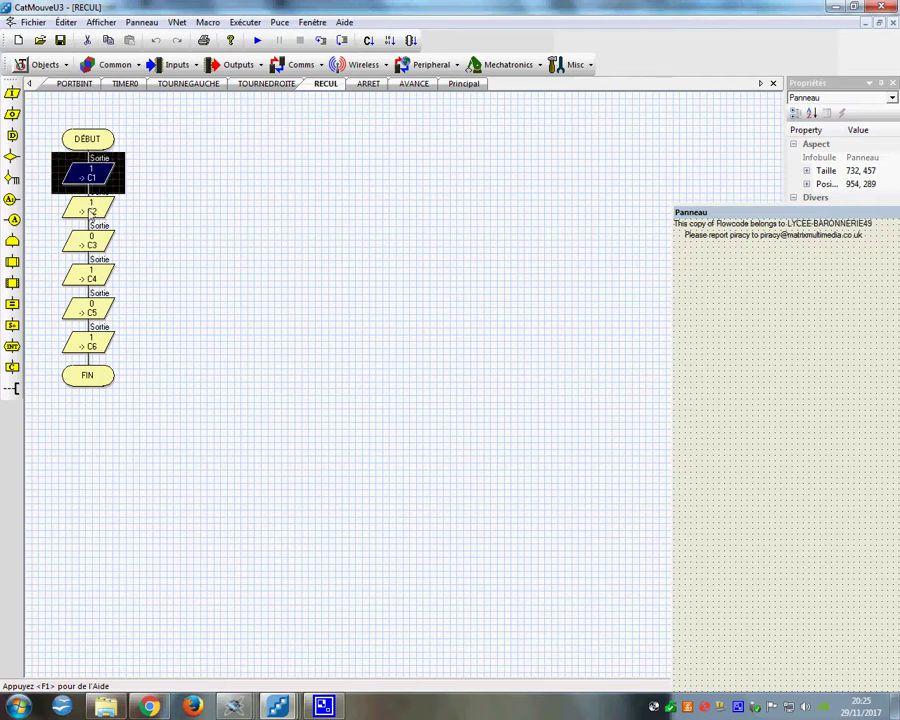
{"action": "left_click", "coordinate": [90, 210]}
{"action": "left_click", "coordinate": [90, 243]}
{"action": "left_click", "coordinate": [90, 277]}
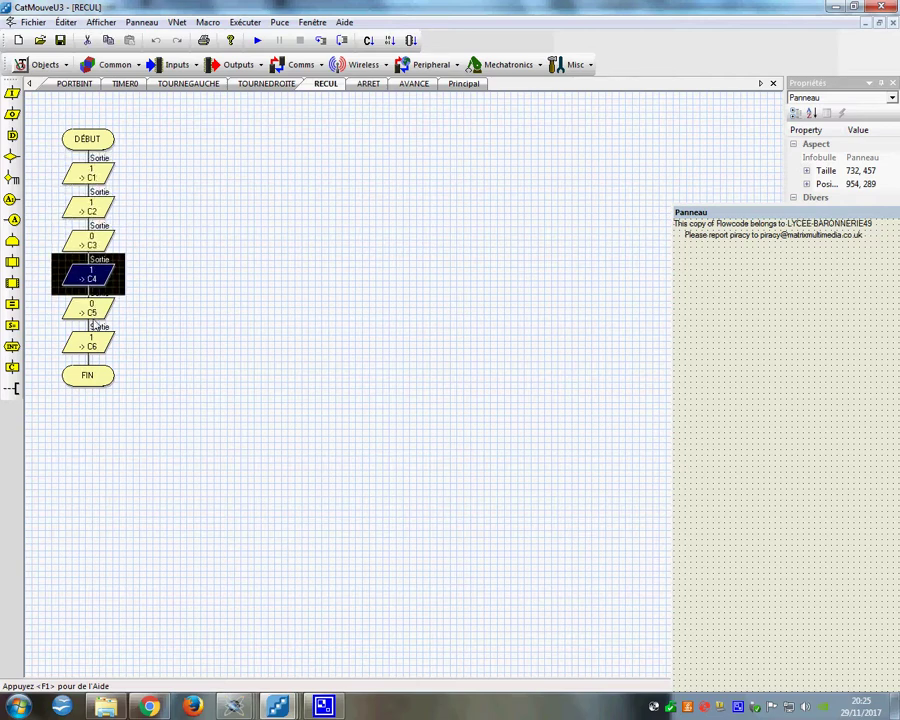
{"action": "left_click", "coordinate": [91, 344]}
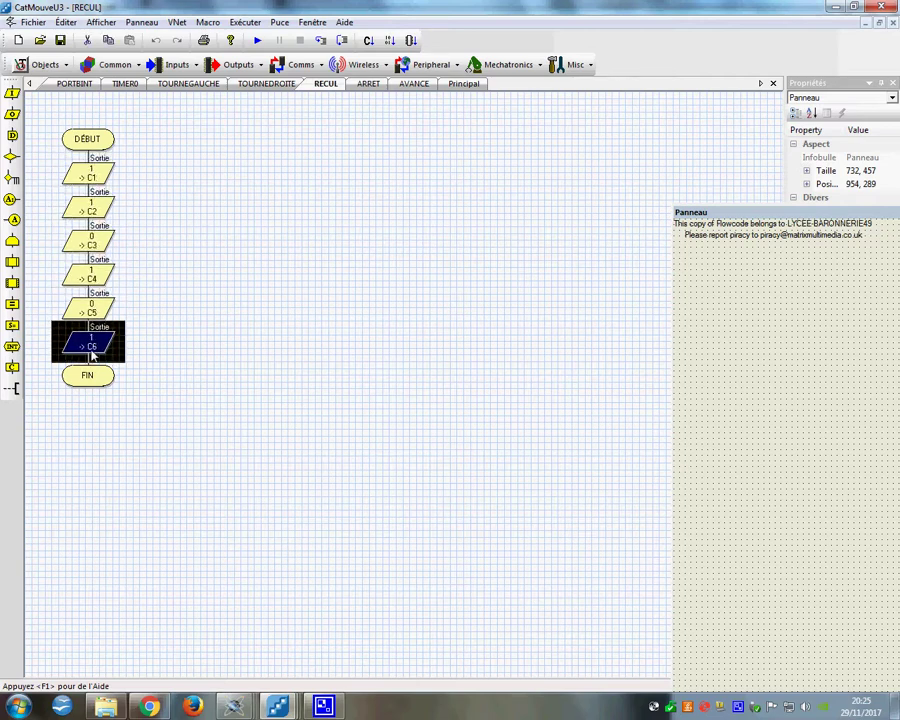
Open the TOURNEDROITE macro and go through its six output blocks from C1 to C6
{"action": "left_click", "coordinate": [262, 85]}
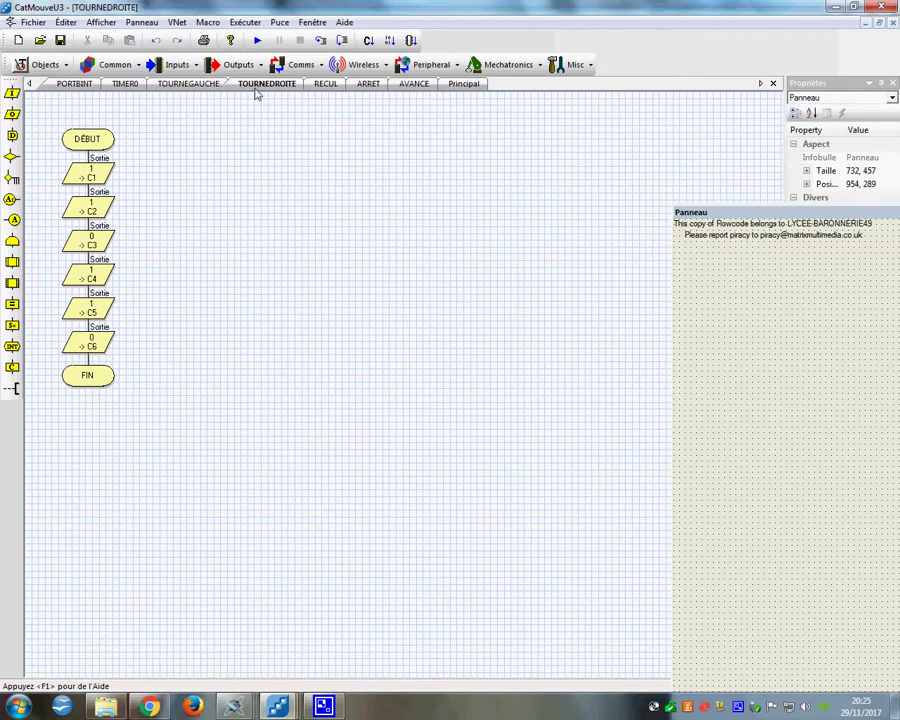
{"action": "left_click", "coordinate": [98, 182]}
{"action": "left_click", "coordinate": [84, 216]}
{"action": "left_click", "coordinate": [90, 243]}
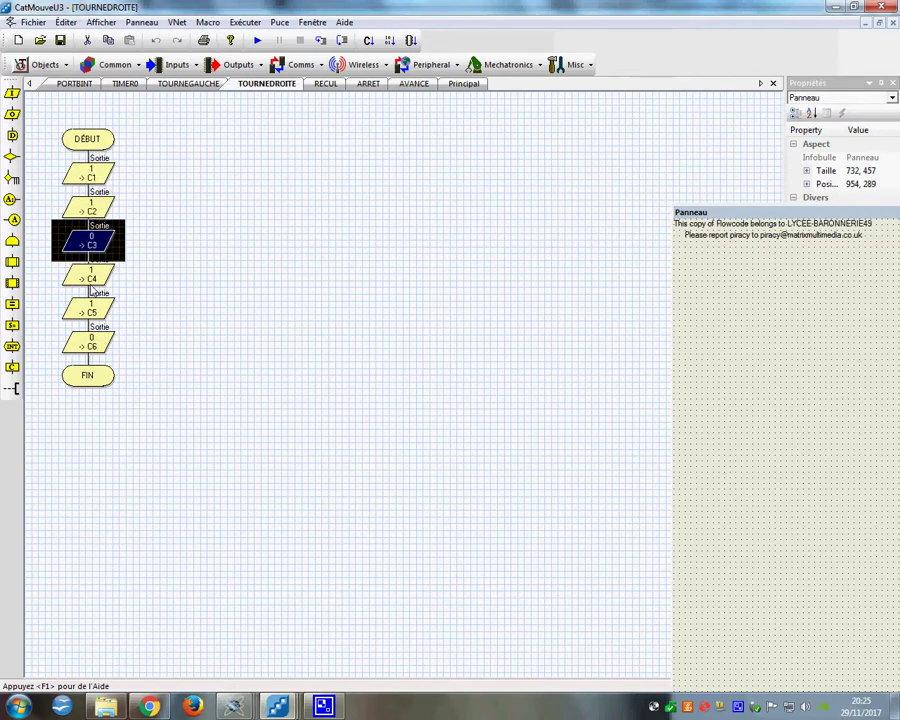
{"action": "left_click", "coordinate": [90, 277]}
{"action": "left_click", "coordinate": [90, 311]}
{"action": "left_click", "coordinate": [90, 344]}
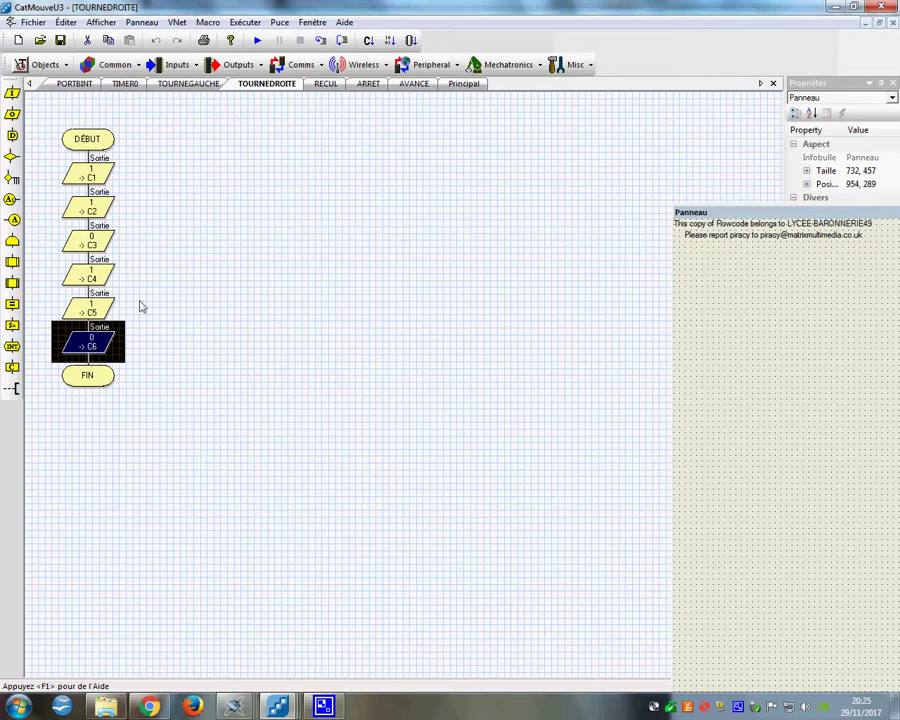
Open the TOURNEGAUCHE macro and go through its six output blocks from C1 to C6
{"action": "left_click", "coordinate": [190, 85]}
{"action": "left_click", "coordinate": [88, 175]}
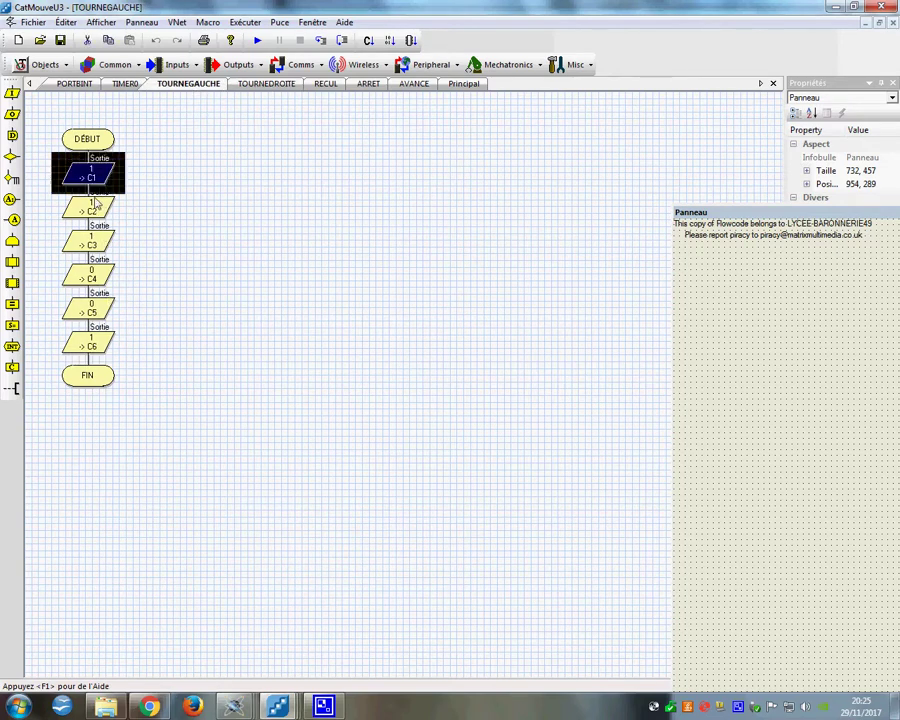
{"action": "left_click", "coordinate": [88, 208]}
{"action": "left_click", "coordinate": [88, 242]}
{"action": "left_click", "coordinate": [92, 272]}
{"action": "left_click", "coordinate": [90, 306]}
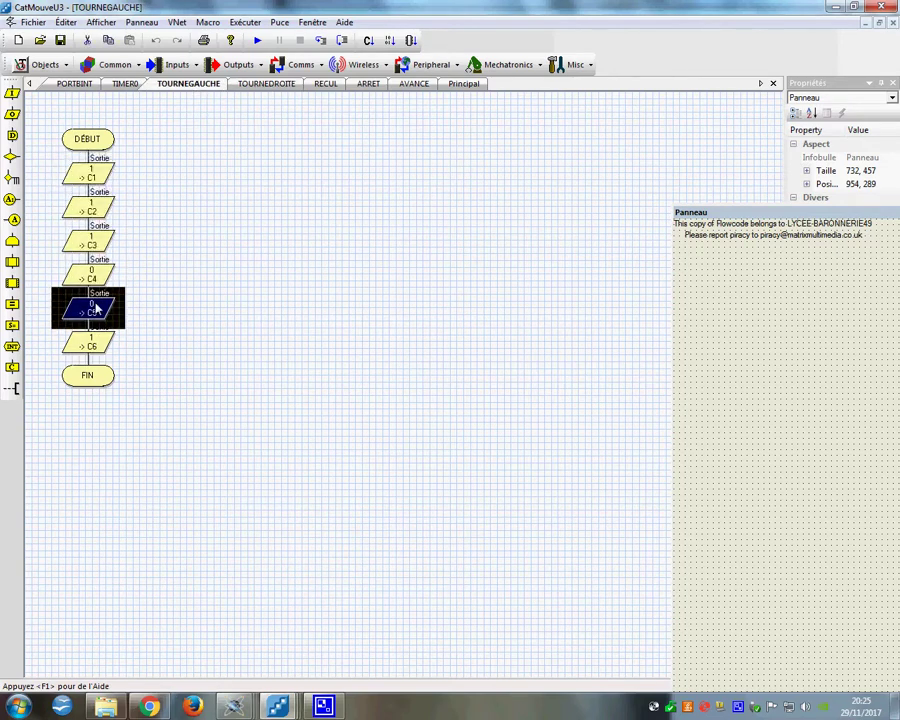
{"action": "left_click", "coordinate": [95, 345]}
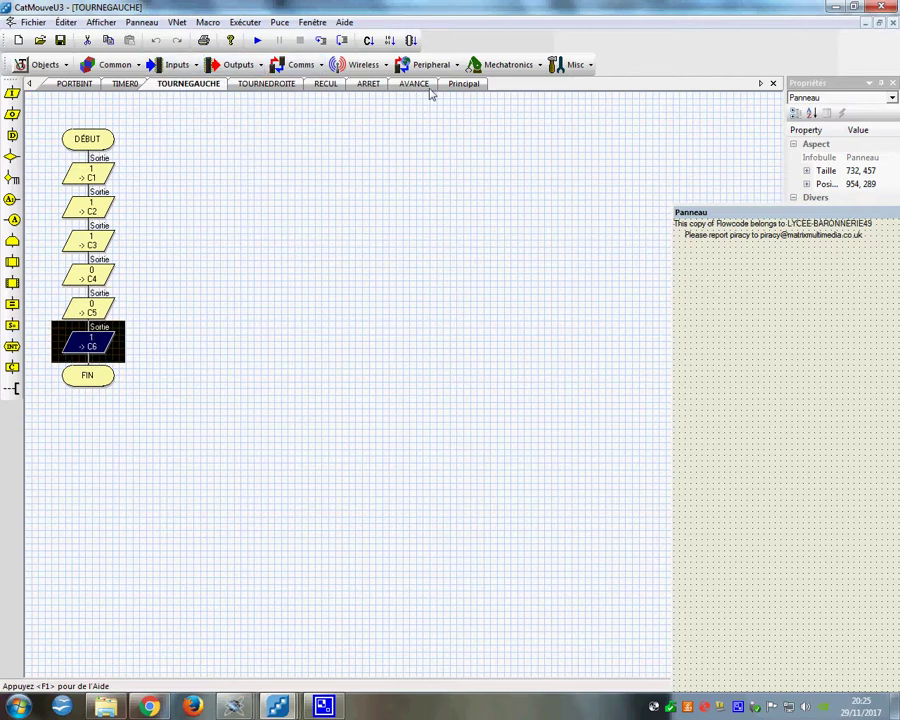
Open the PORTBINT macro, and switch to the CATMOVE_simul3 schematic in Proteus to examine the BILLE input on U6
{"action": "left_click", "coordinate": [76, 84]}
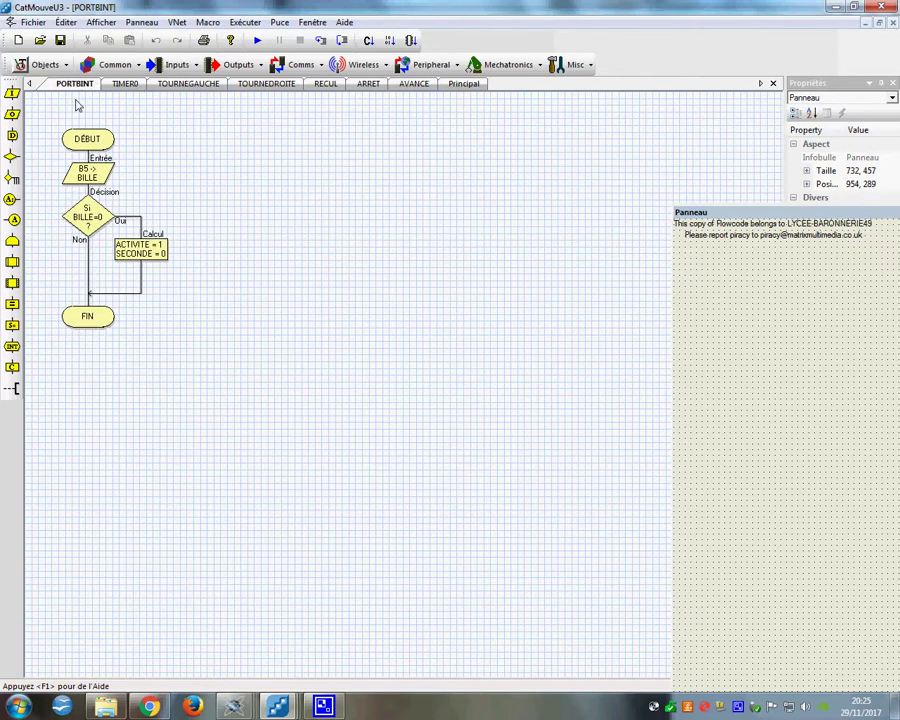
{"action": "mouse_move", "coordinate": [237, 707]}
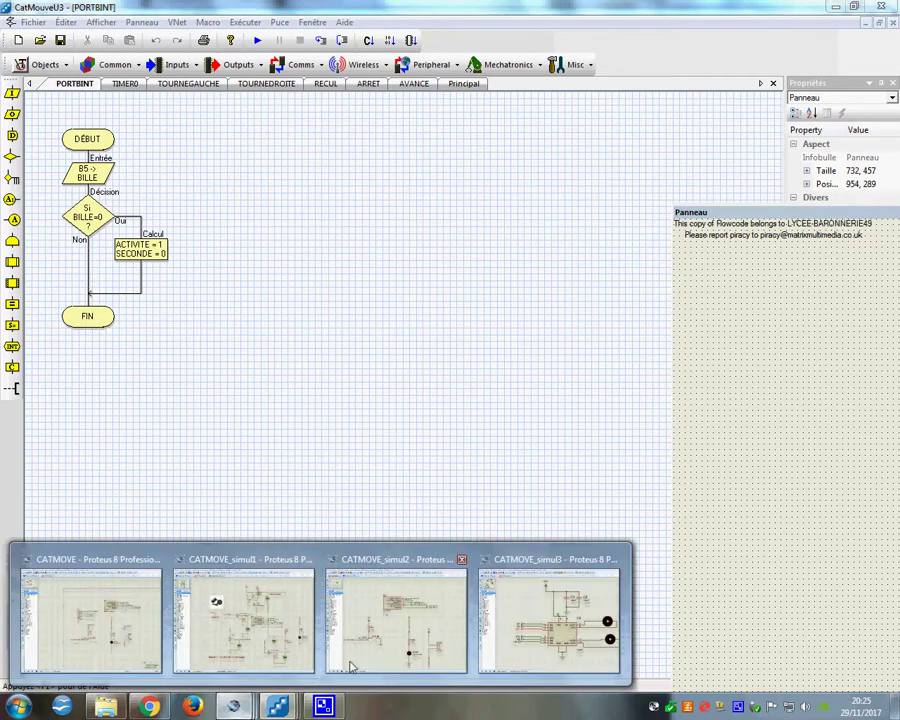
{"action": "left_click", "coordinate": [548, 625]}
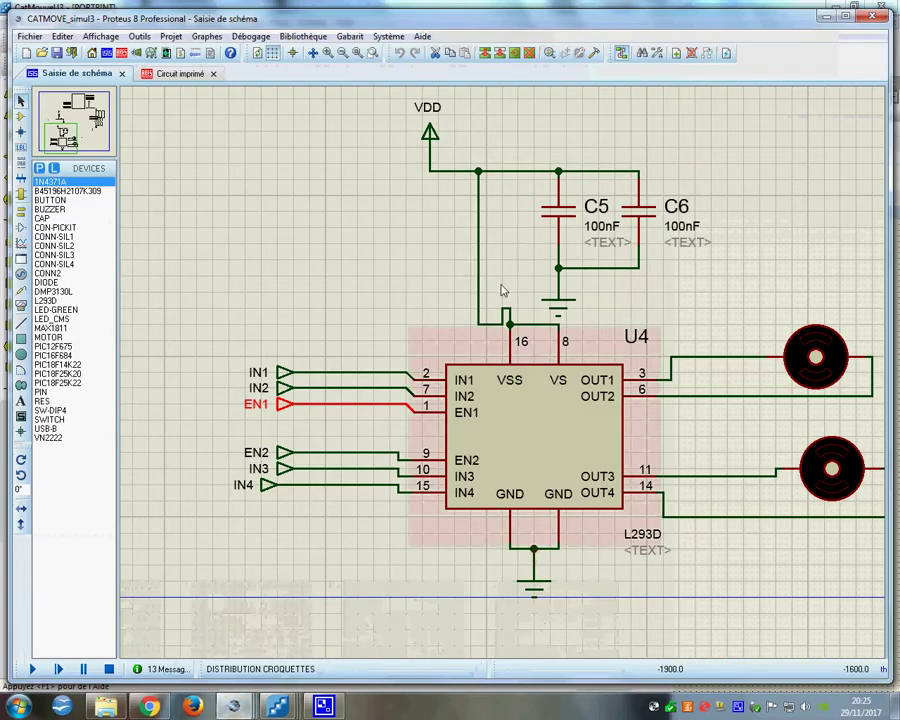
{"action": "scroll", "coordinate": [503, 290], "scroll_direction": "down", "scroll_amount": 4}
{"action": "scroll", "coordinate": [565, 239], "scroll_direction": "up", "scroll_amount": 5}
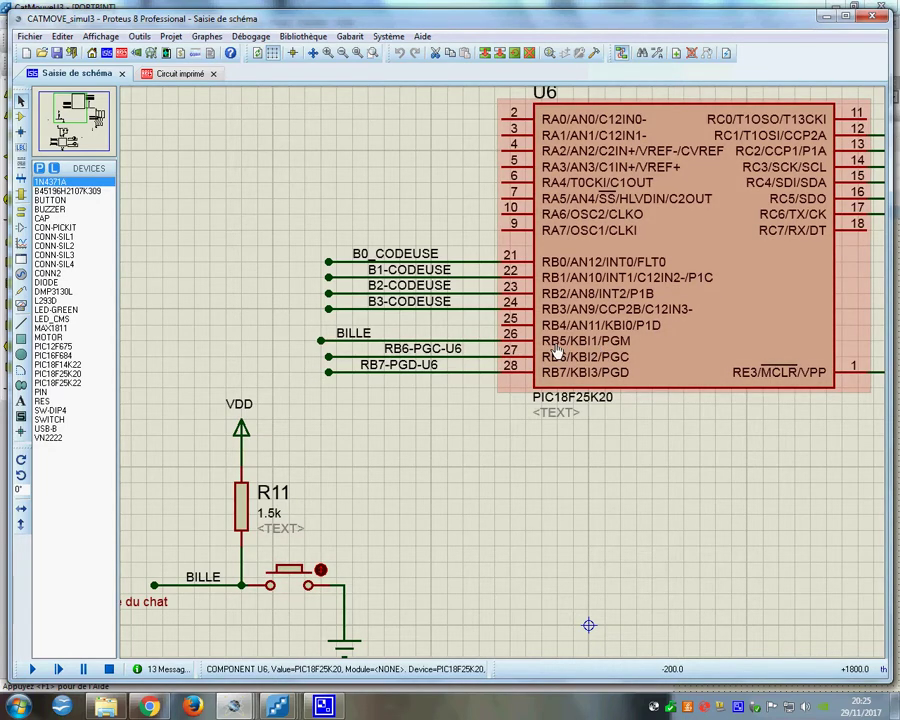
Return to the PORTBINT macro in Flowcode and review the properties of its BILLE input, decision and calculation blocks
{"action": "mouse_move", "coordinate": [277, 706]}
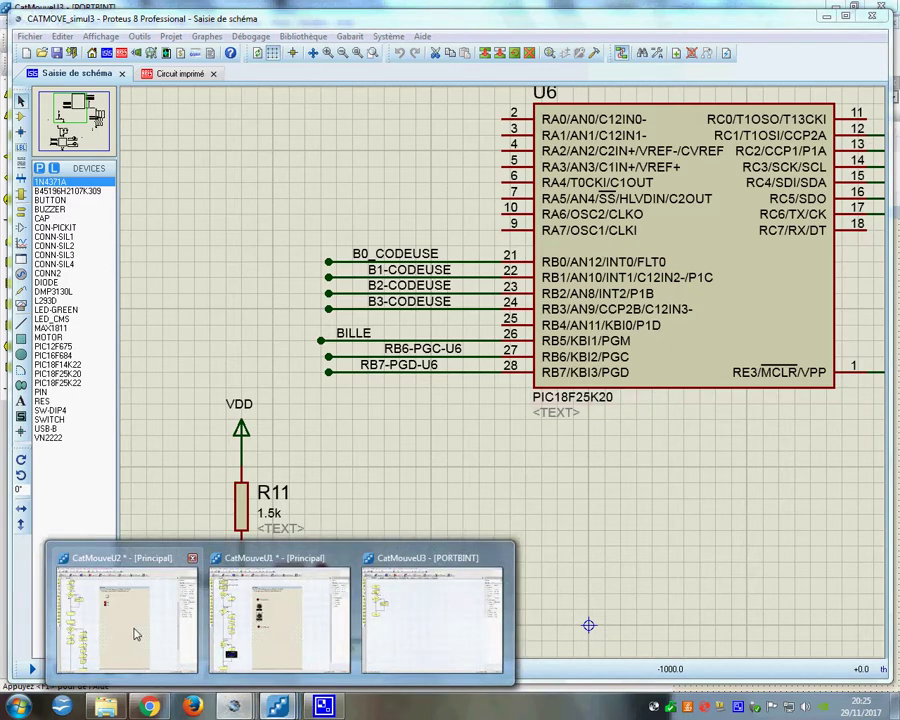
{"action": "left_click", "coordinate": [403, 654]}
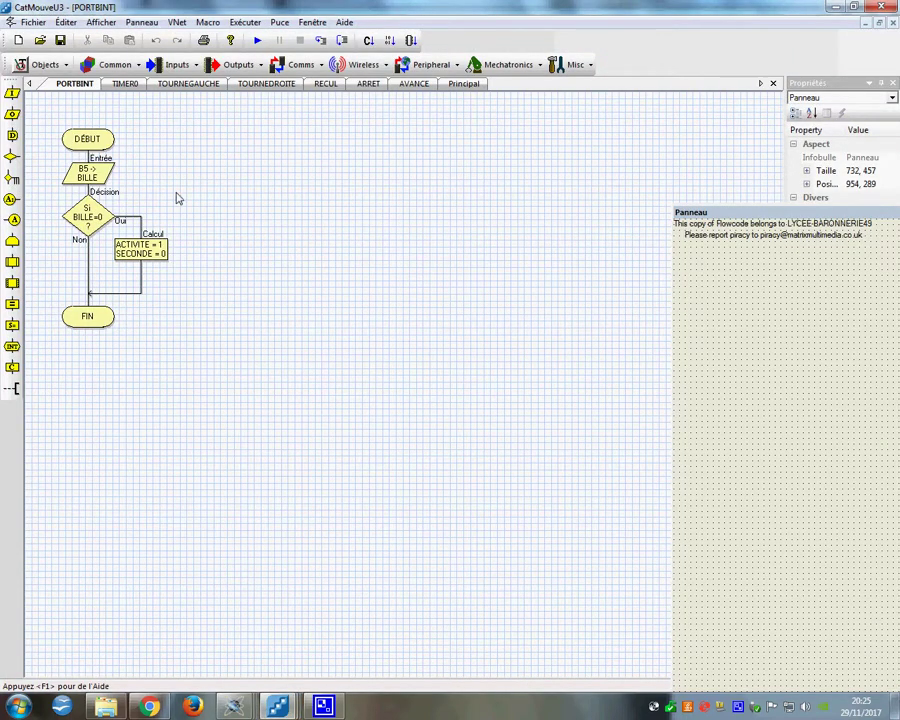
{"action": "double_click", "coordinate": [88, 174]}
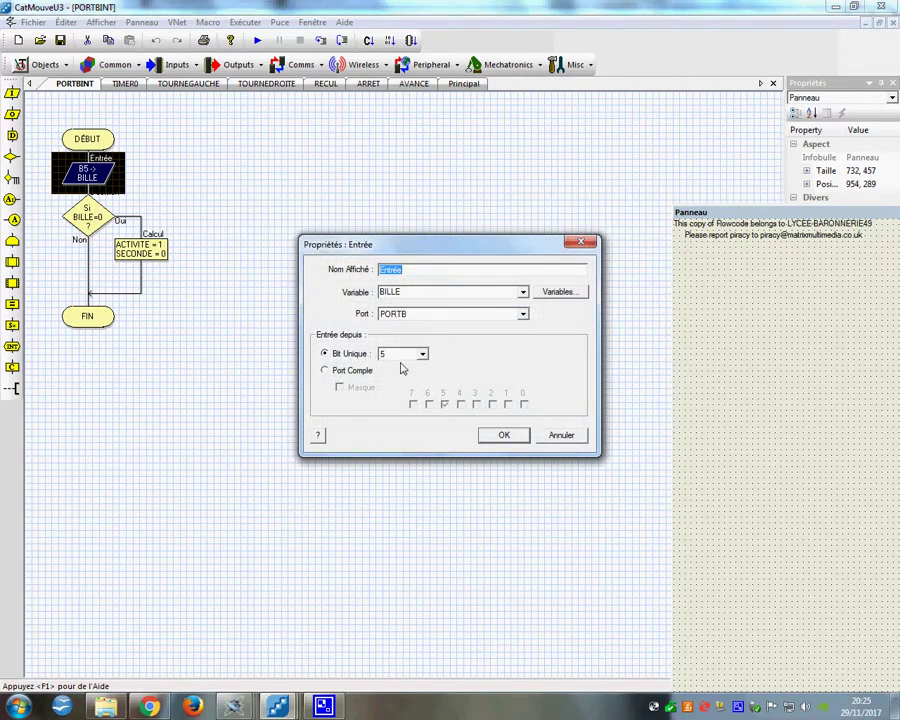
{"action": "left_click", "coordinate": [496, 436]}
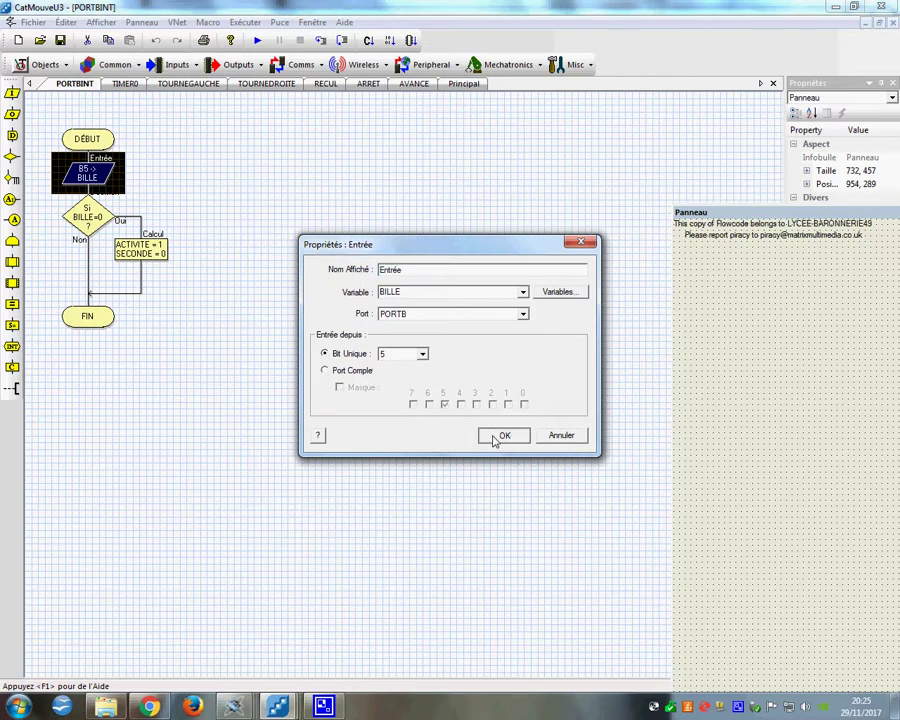
{"action": "double_click", "coordinate": [95, 228]}
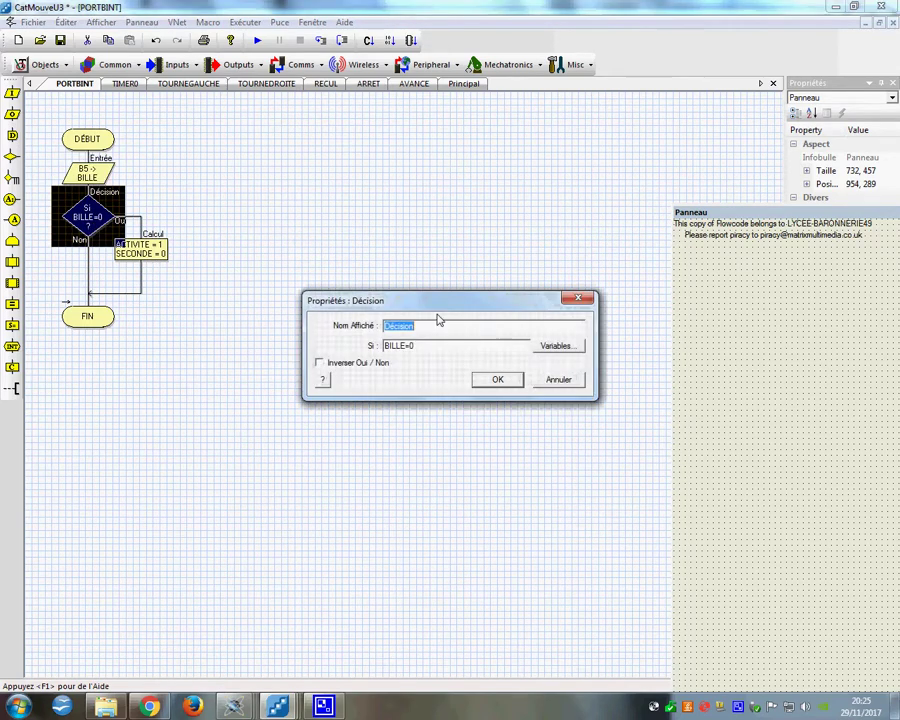
{"action": "left_click", "coordinate": [497, 378]}
{"action": "double_click", "coordinate": [165, 255]}
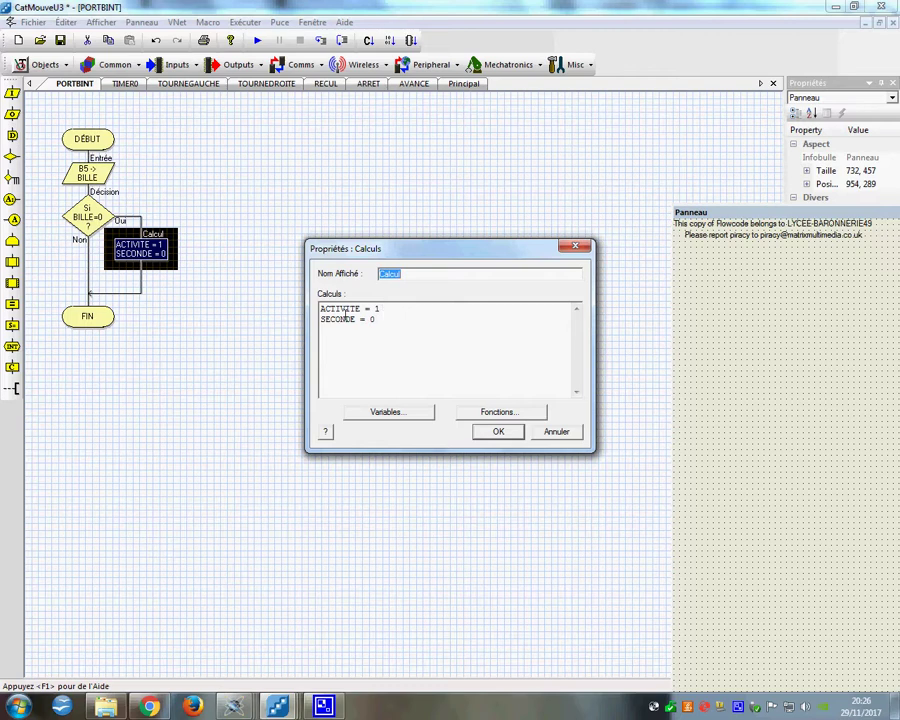
{"action": "left_click", "coordinate": [497, 433]}
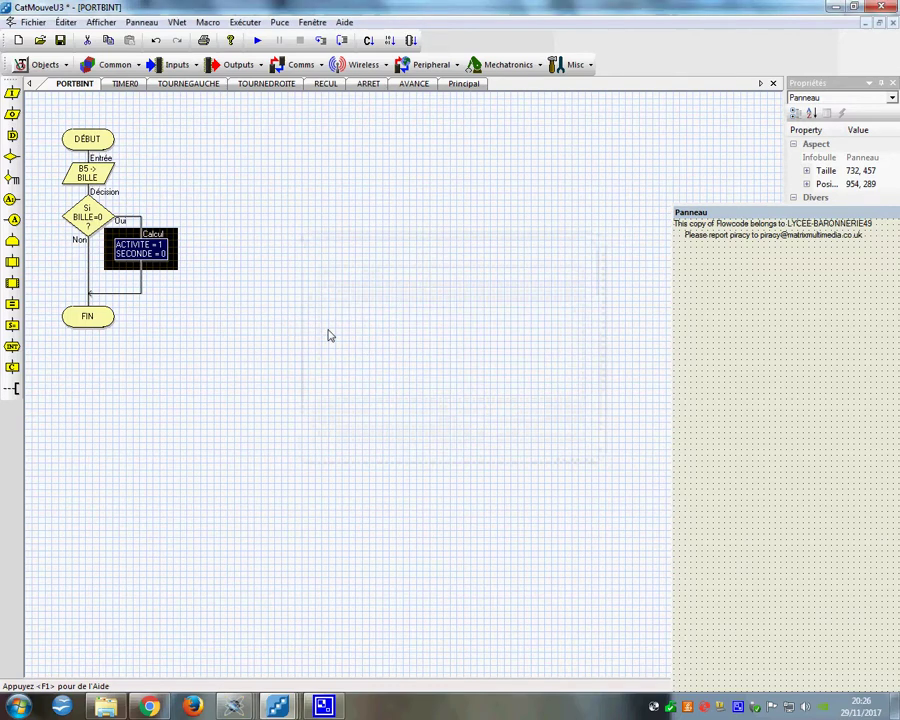
Review the BILLE input block in the TIMER0 macro, and the AVANCE call and PORTB interrupt block in the Principal flowchart
{"action": "left_click", "coordinate": [126, 84]}
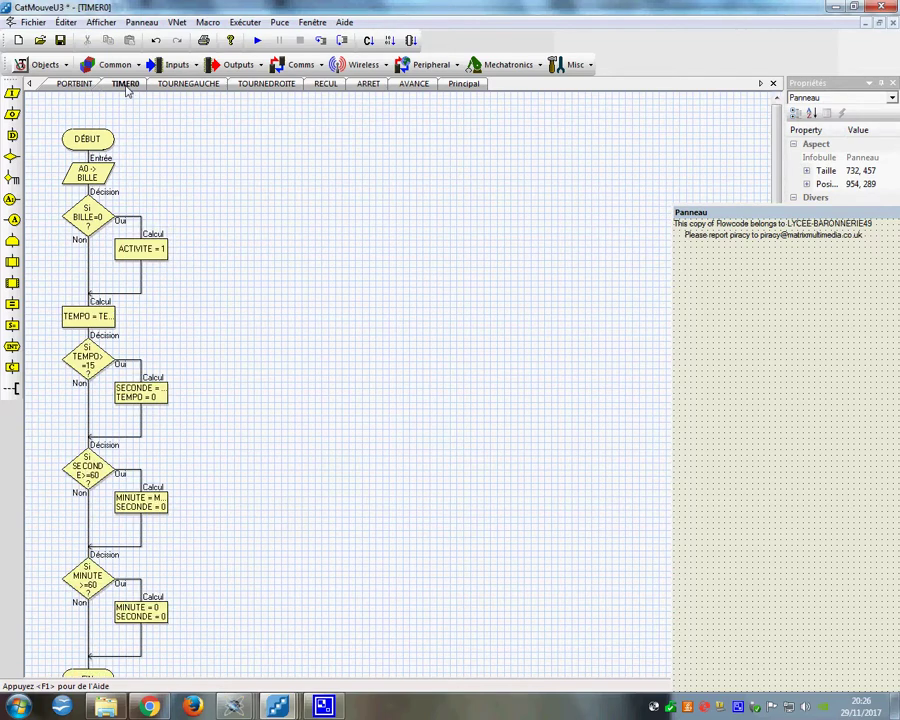
{"action": "left_click", "coordinate": [95, 180]}
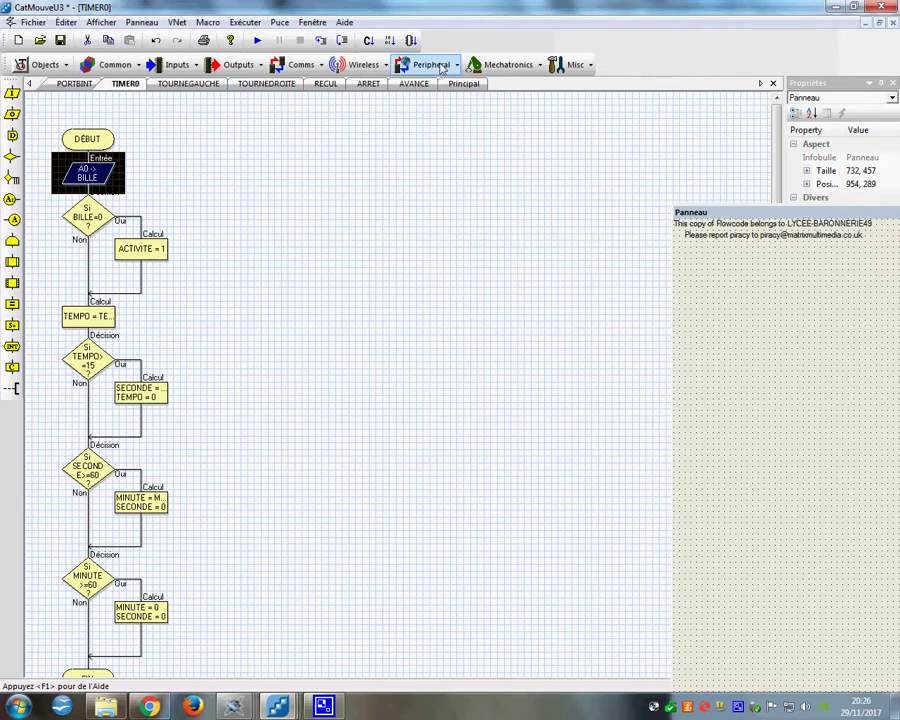
{"action": "left_click", "coordinate": [464, 84]}
{"action": "left_click", "coordinate": [96, 172]}
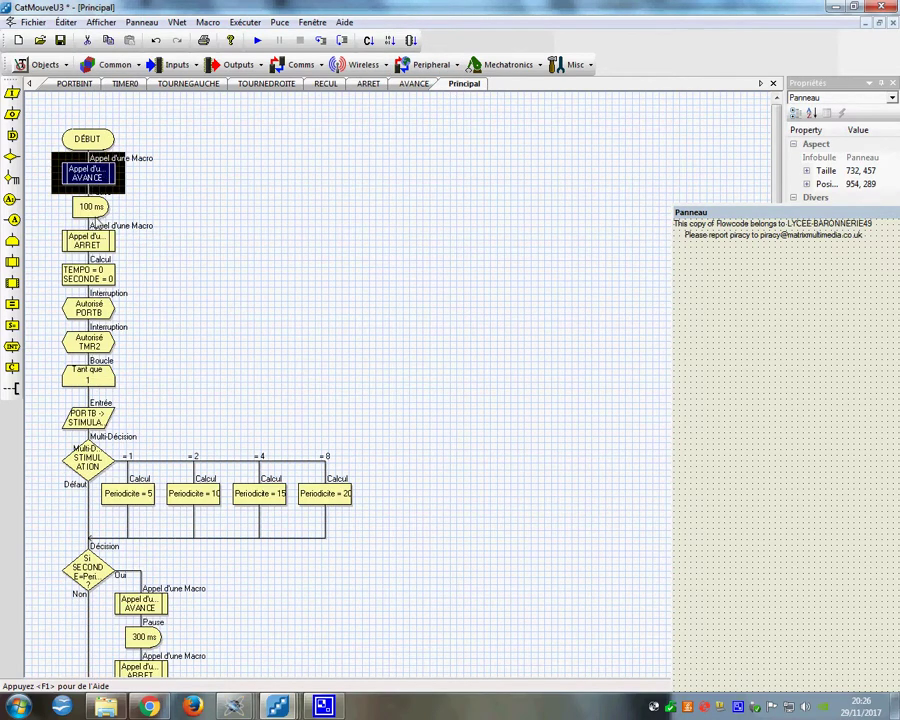
{"action": "left_click", "coordinate": [97, 314]}
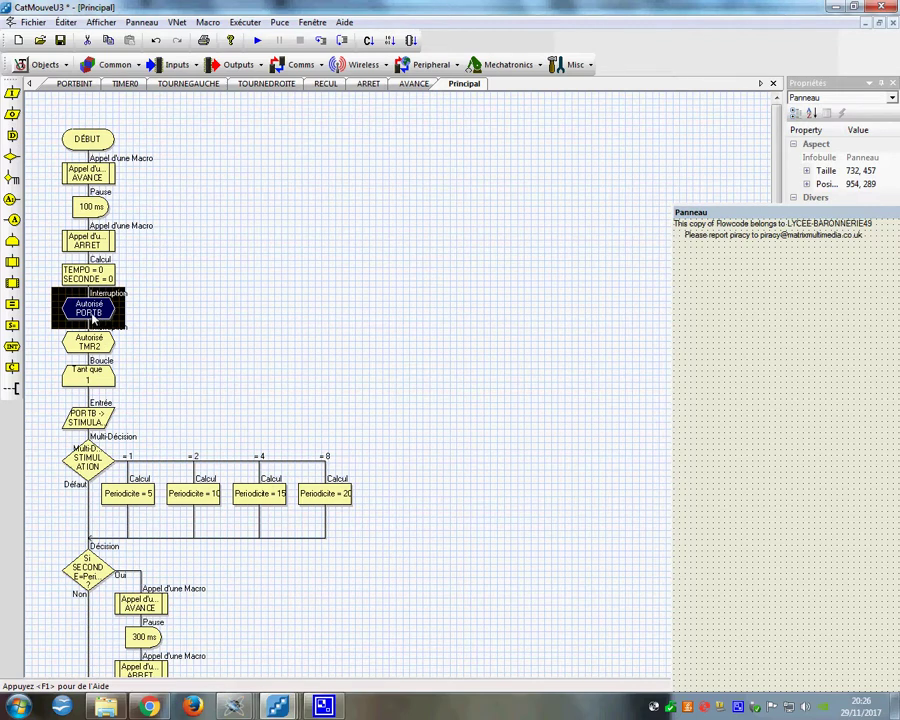
Open the detailed timer properties of the TMR2 interrupt block in the Principal flowchart
{"action": "left_click", "coordinate": [95, 347]}
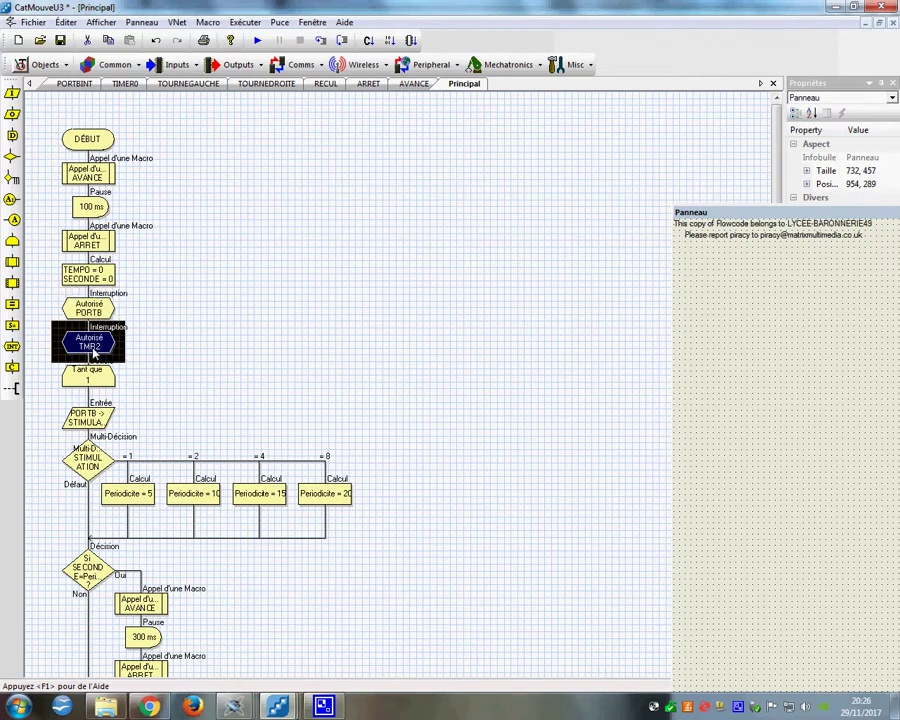
{"action": "double_click", "coordinate": [93, 352]}
{"action": "left_click", "coordinate": [588, 349]}
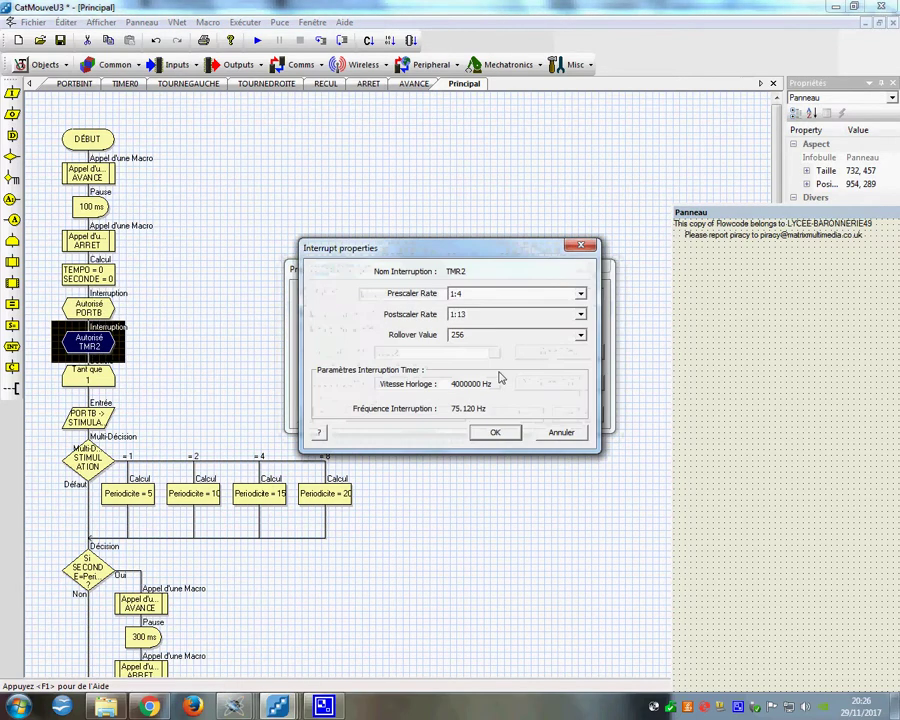
Recheck the timer properties of the TMR2 interrupt block in the Principal flowchart and close its properties
{"action": "left_click", "coordinate": [548, 437]}
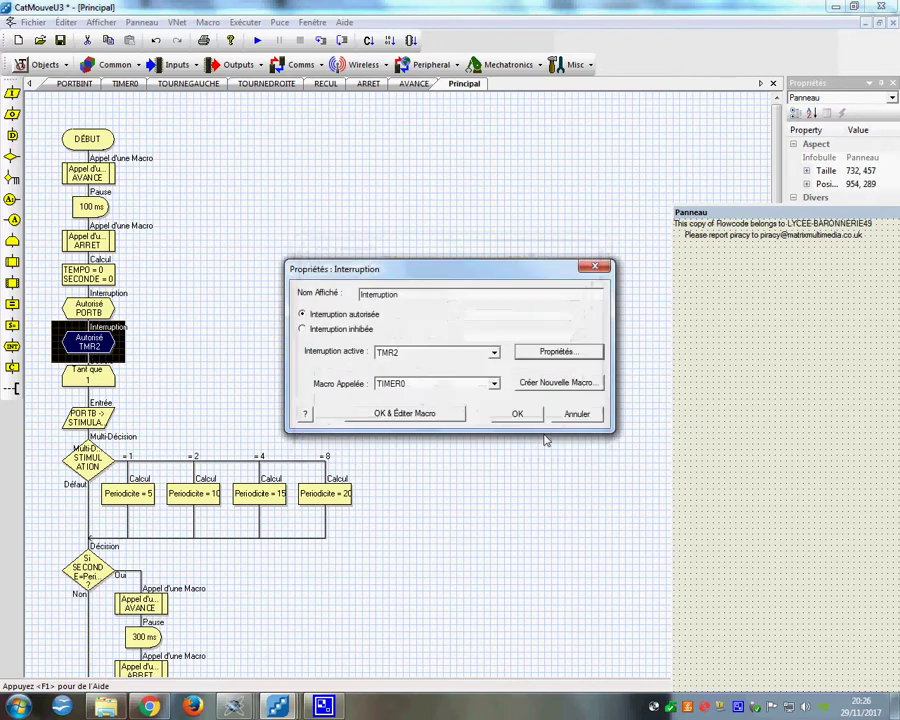
{"action": "left_click", "coordinate": [541, 354]}
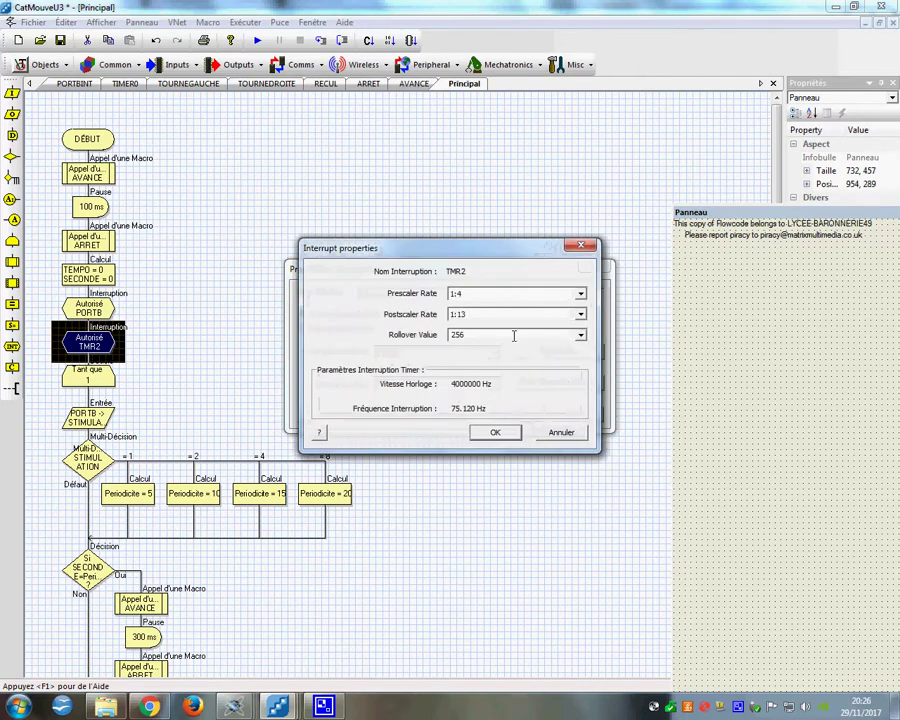
{"action": "left_click", "coordinate": [496, 433]}
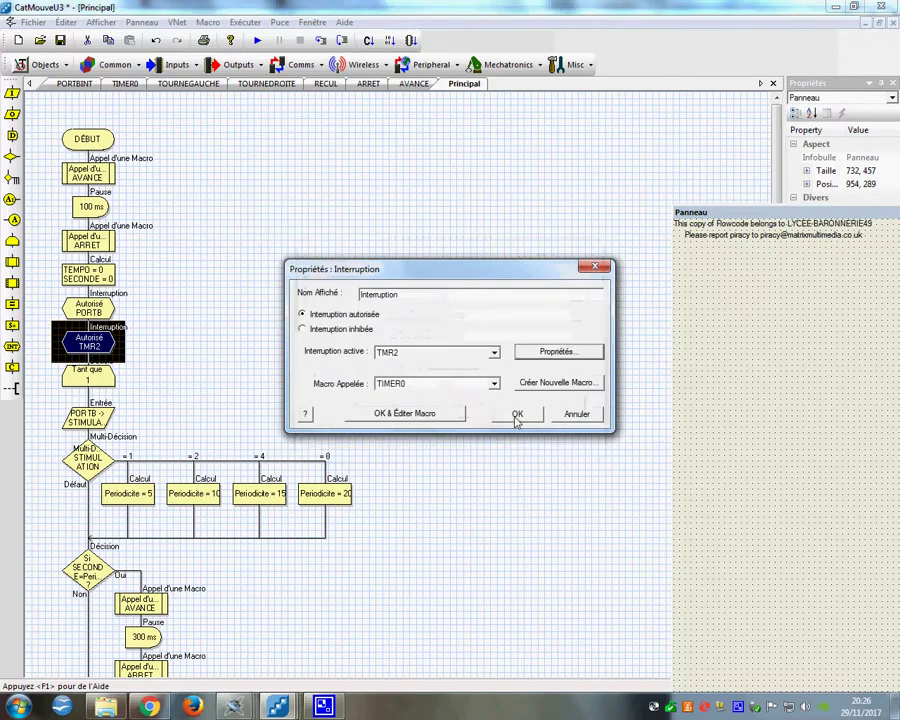
{"action": "left_click", "coordinate": [512, 411]}
Open the TIMER0 macro, and switch to the CATMOVE_simul3 schematic in Proteus to check the BILLE connection on U6
{"action": "left_click", "coordinate": [125, 83]}
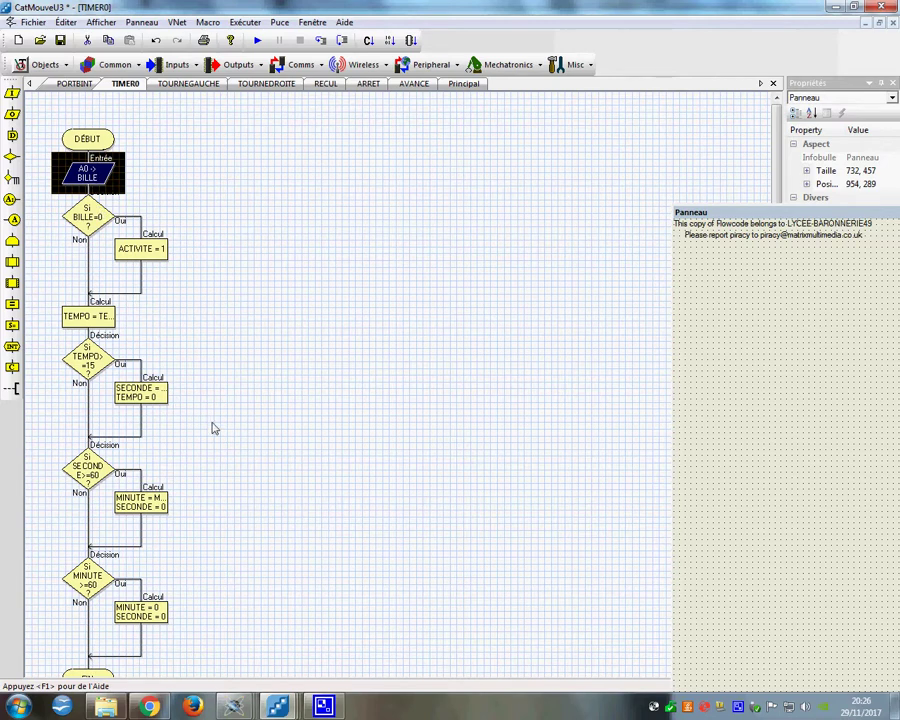
{"action": "mouse_move", "coordinate": [277, 707]}
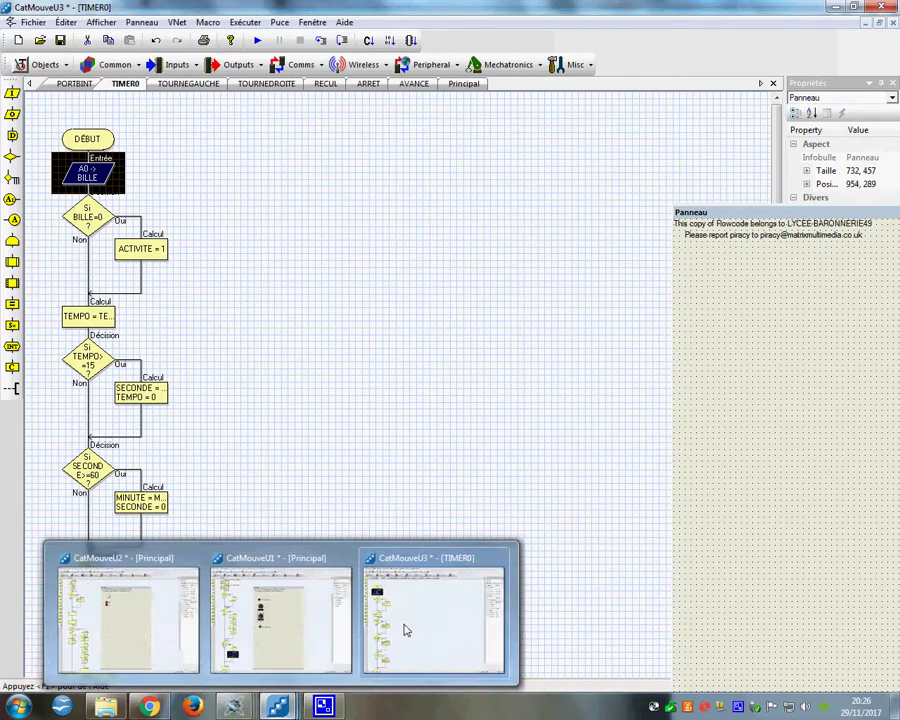
{"action": "left_click", "coordinate": [422, 619]}
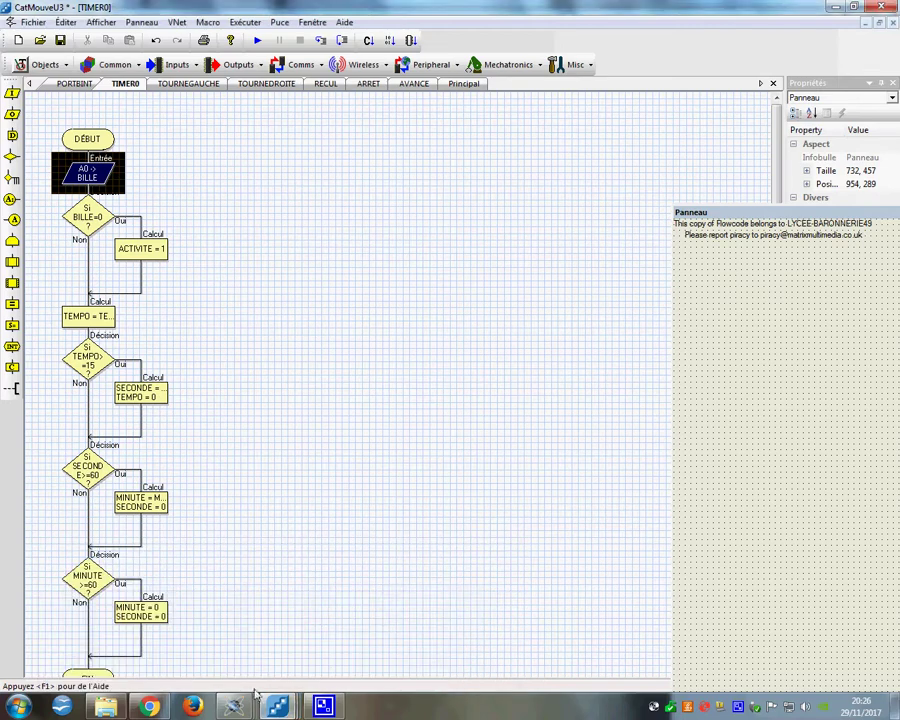
{"action": "mouse_move", "coordinate": [234, 707]}
{"action": "left_click", "coordinate": [385, 600]}
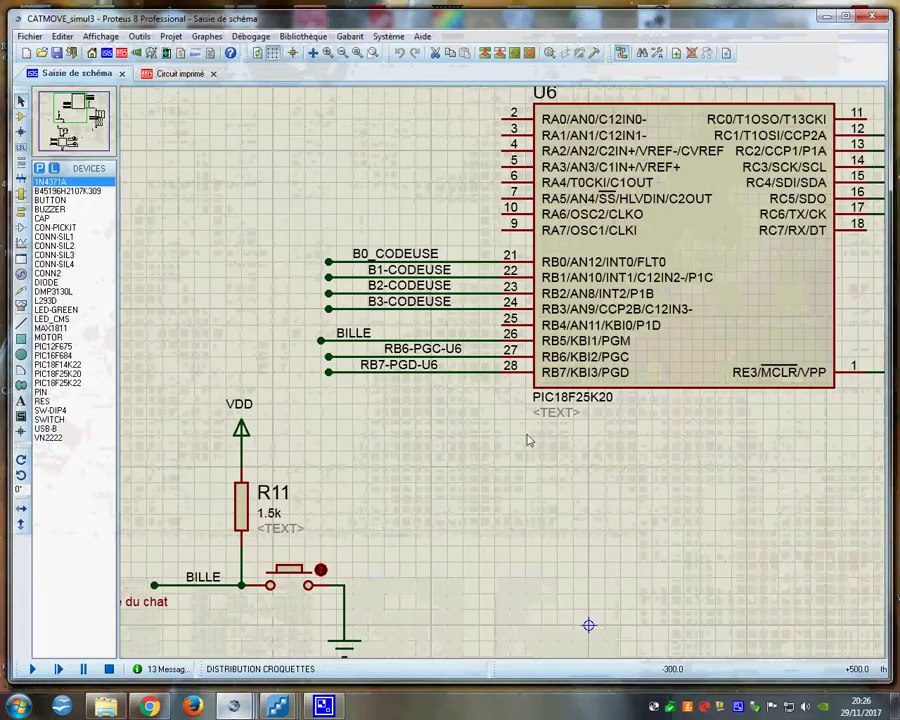
{"action": "mouse_move", "coordinate": [277, 707]}
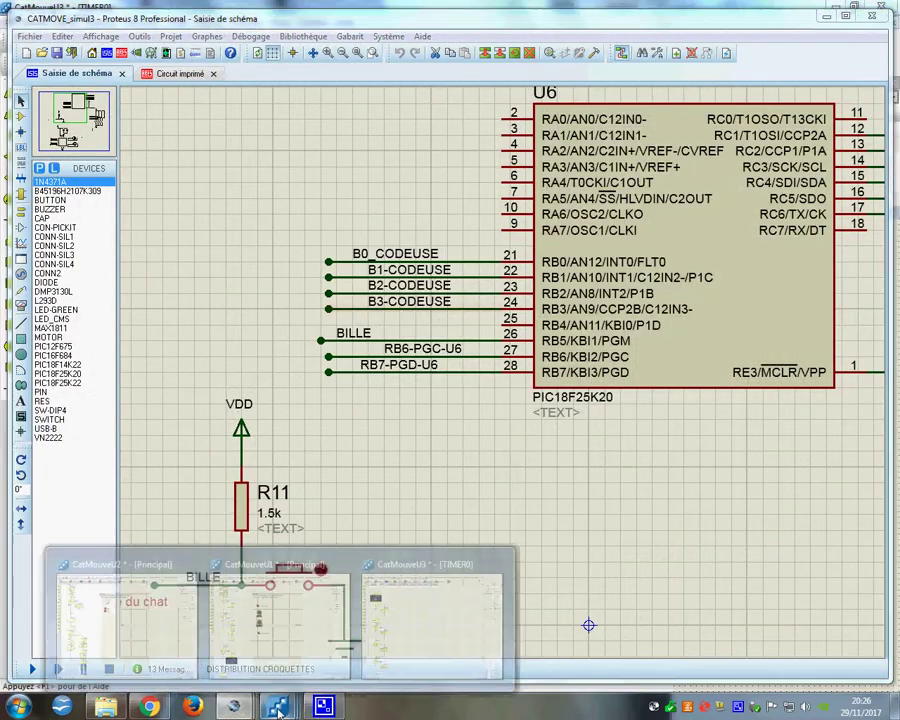
{"action": "left_click", "coordinate": [143, 649]}
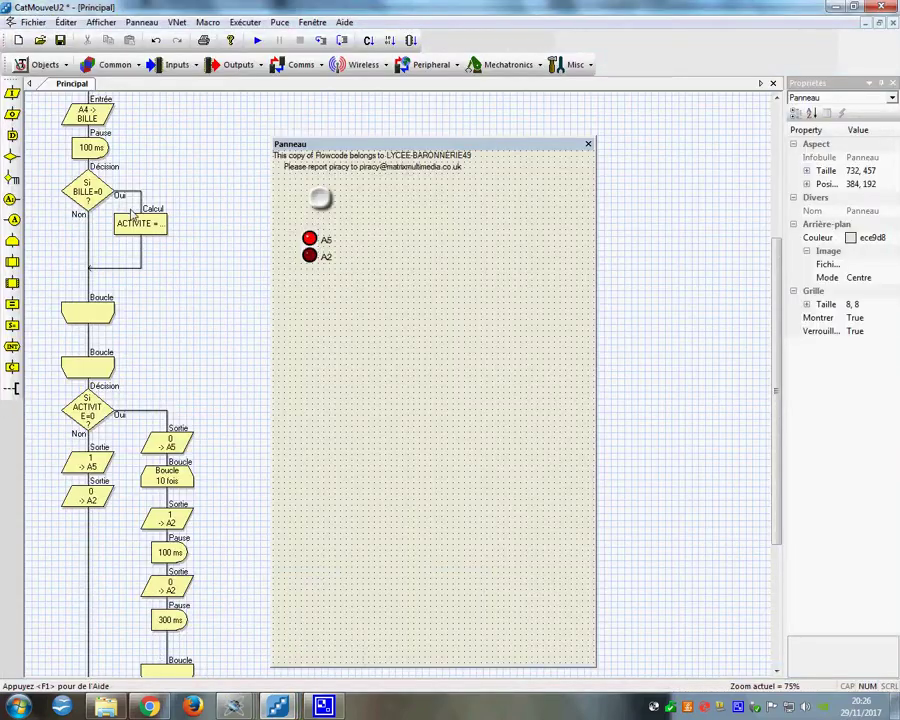
{"action": "scroll", "coordinate": [138, 285], "scroll_direction": "up", "scroll_amount": 1}
{"action": "scroll", "coordinate": [88, 232], "scroll_direction": "up", "scroll_amount": 1}
{"action": "double_click", "coordinate": [87, 177]}
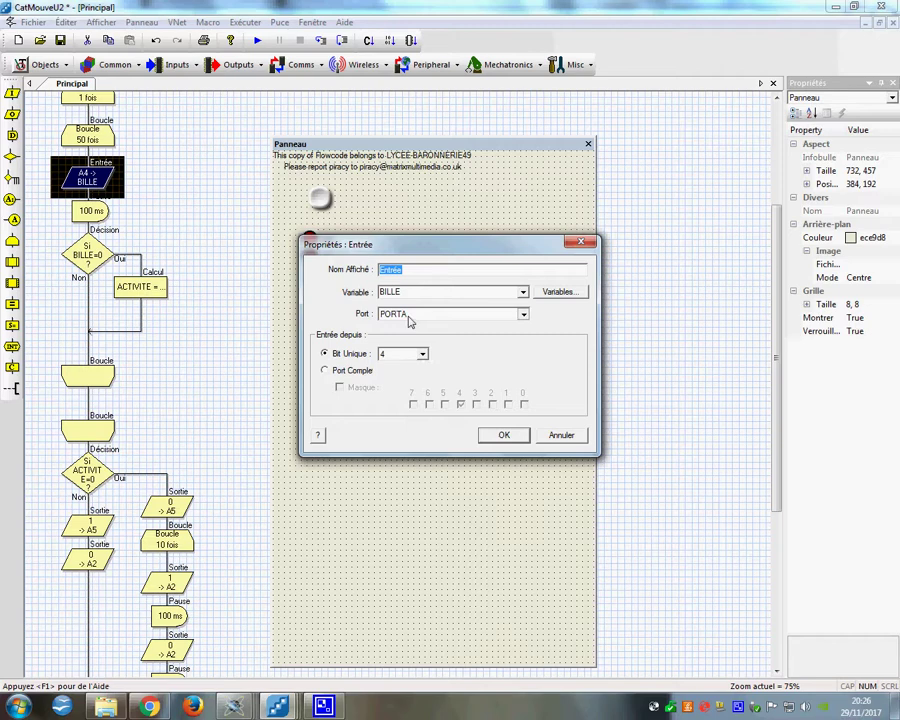
{"action": "left_click", "coordinate": [358, 314]}
{"action": "left_click", "coordinate": [422, 355]}
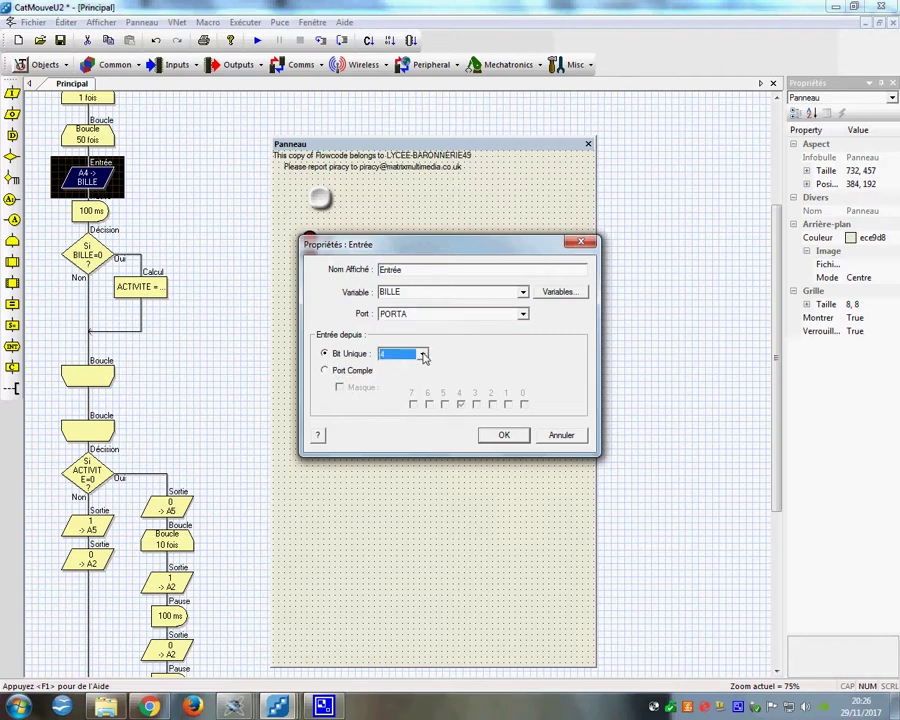
{"action": "left_click", "coordinate": [422, 355]}
{"action": "left_click", "coordinate": [397, 405]}
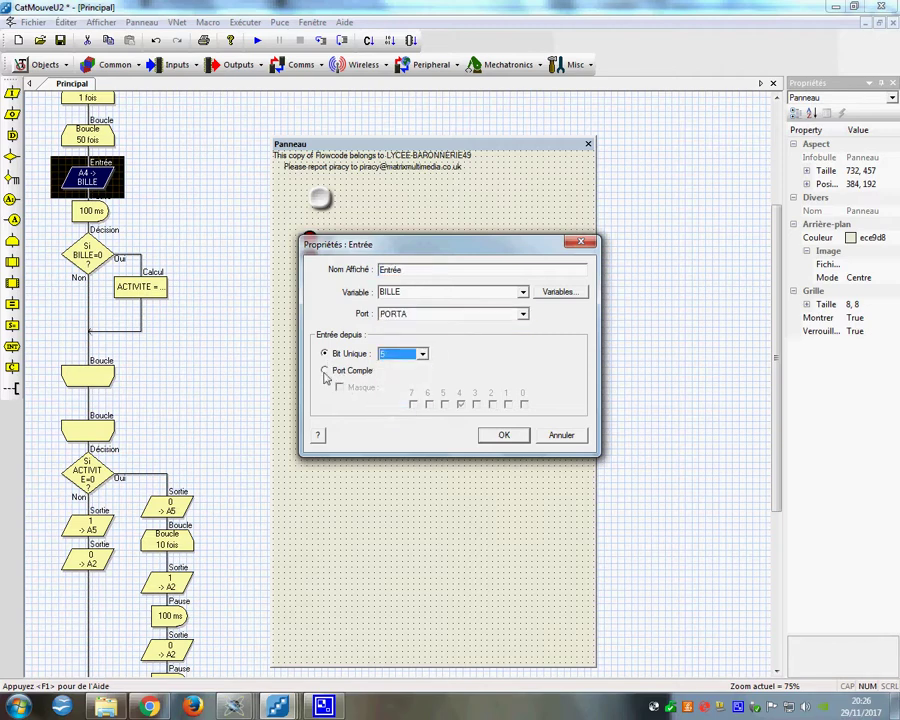
{"action": "left_click", "coordinate": [420, 318]}
{"action": "left_click", "coordinate": [414, 328]}
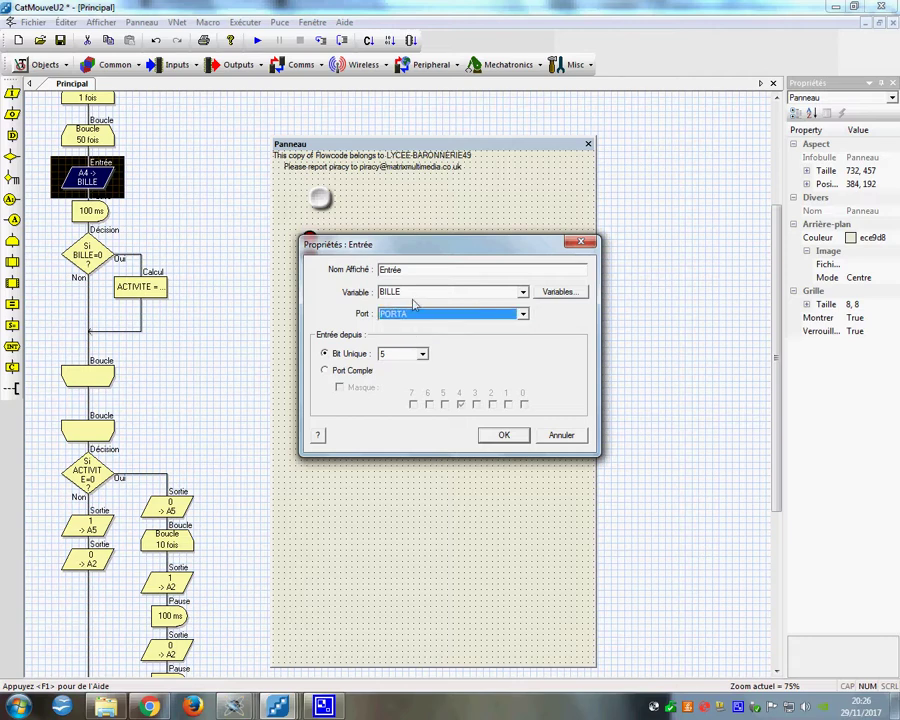
{"action": "left_click", "coordinate": [522, 316]}
{"action": "left_click", "coordinate": [522, 316]}
{"action": "left_click", "coordinate": [561, 437]}
{"action": "mouse_move", "coordinate": [232, 703]}
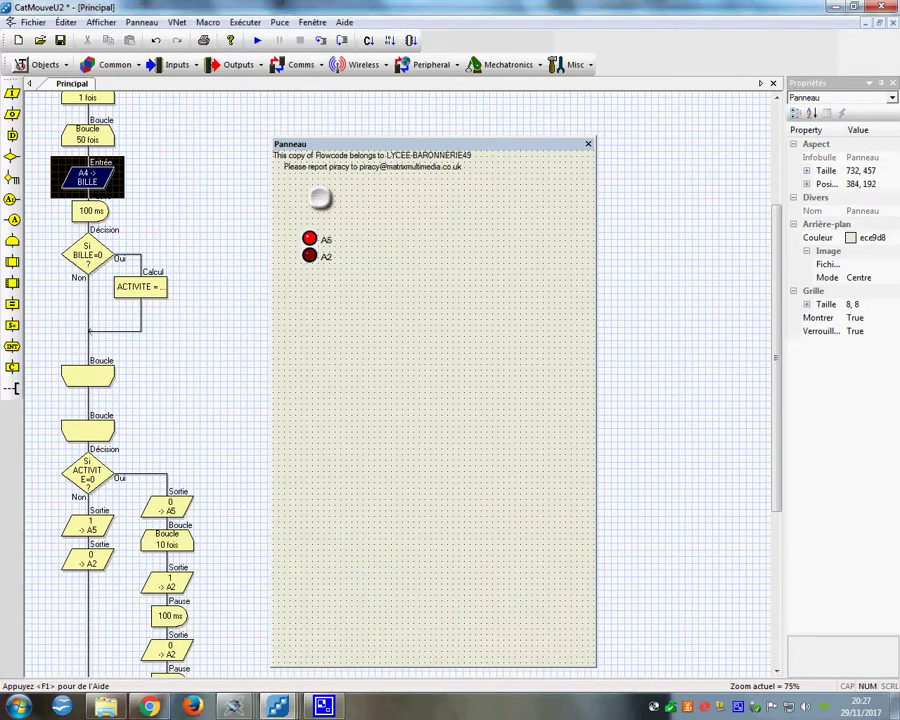
{"action": "scroll", "coordinate": [197, 248], "scroll_direction": "up", "scroll_amount": 1}
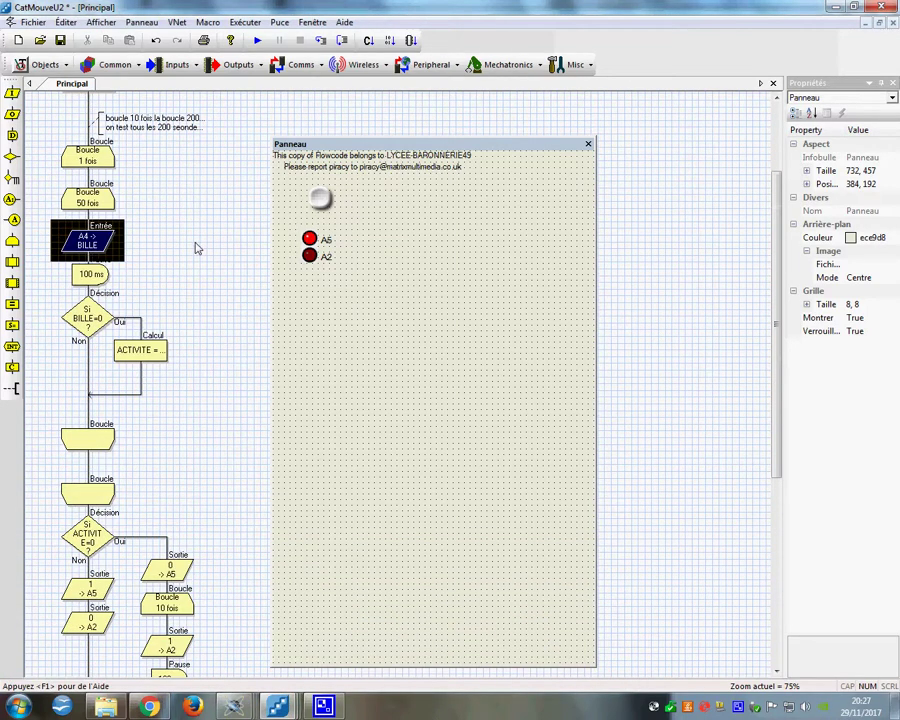
{"action": "scroll", "coordinate": [197, 248], "scroll_direction": "up", "scroll_amount": 2}
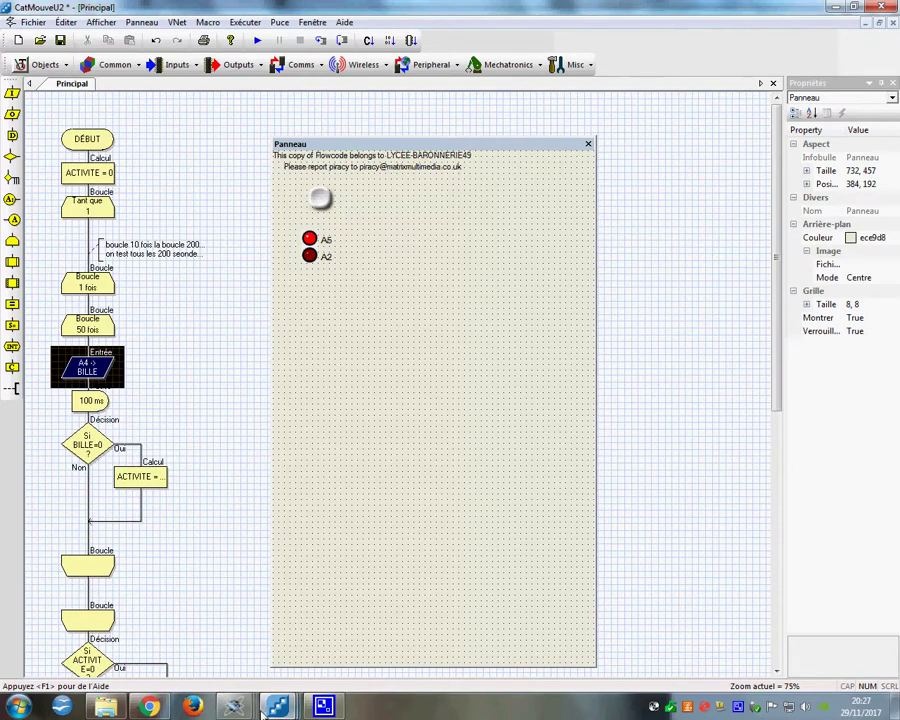
In the CatMouveU3 TIMER0 macro in Flowcode, set the BILLE input block to read PORTB, single bit 5
{"action": "mouse_move", "coordinate": [277, 707]}
{"action": "left_click", "coordinate": [392, 630]}
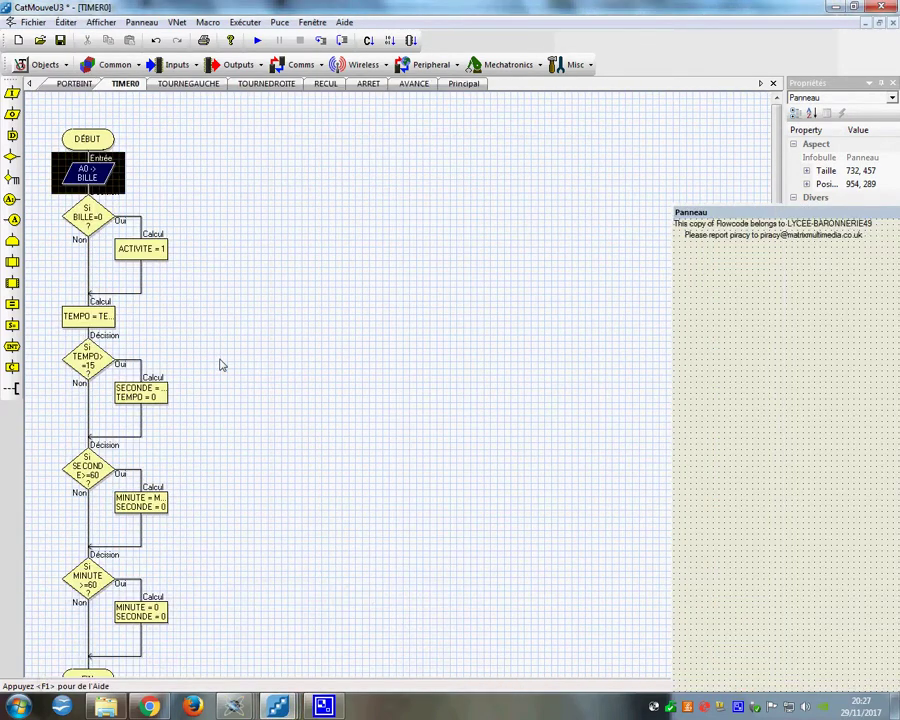
{"action": "double_click", "coordinate": [86, 176]}
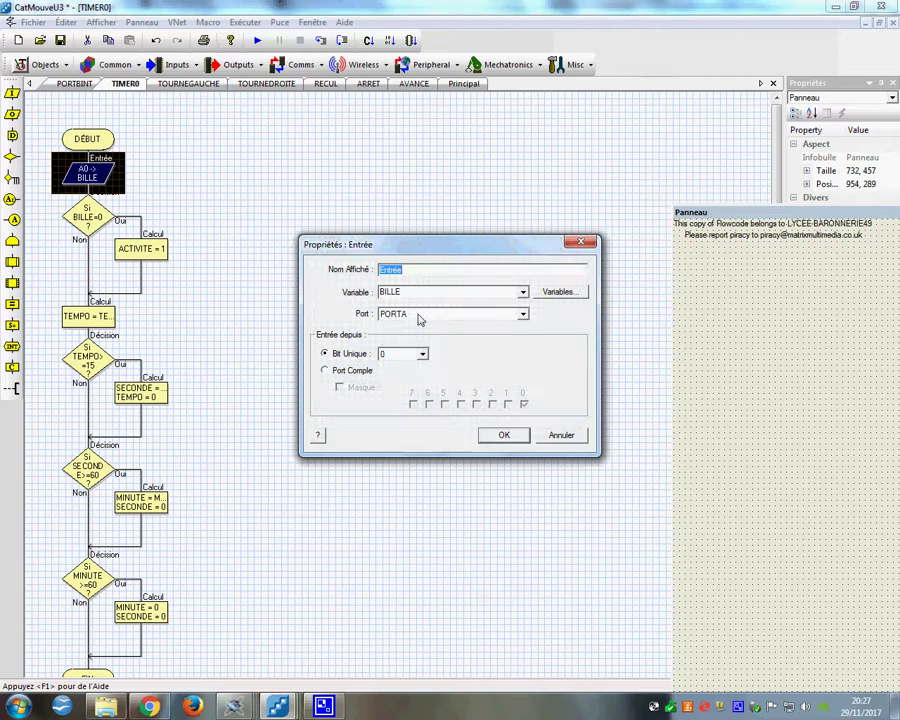
{"action": "left_click", "coordinate": [522, 315]}
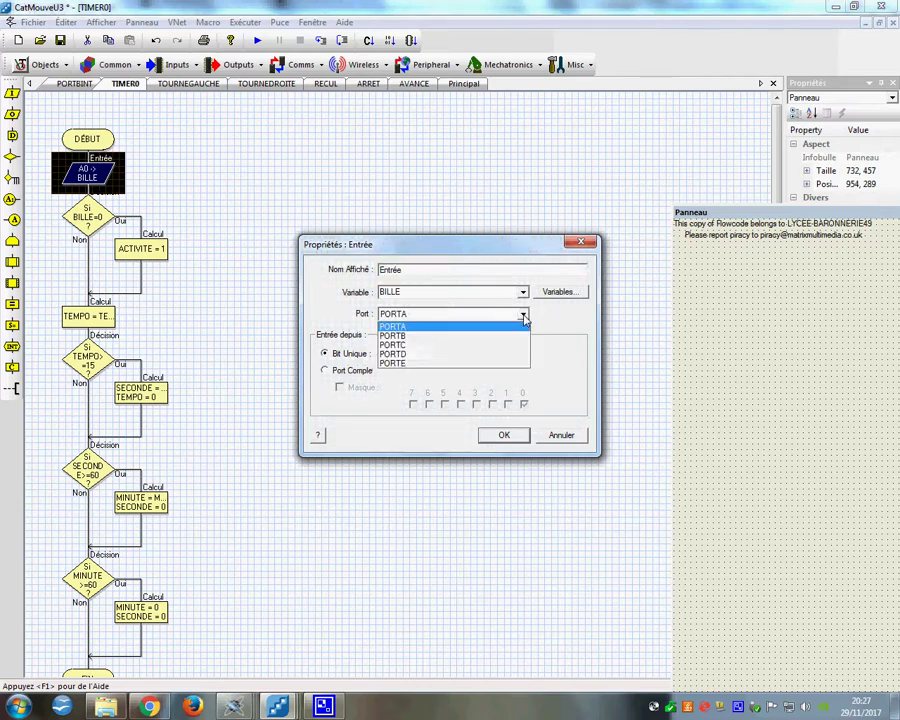
{"action": "left_click", "coordinate": [425, 335]}
{"action": "left_click", "coordinate": [423, 355]}
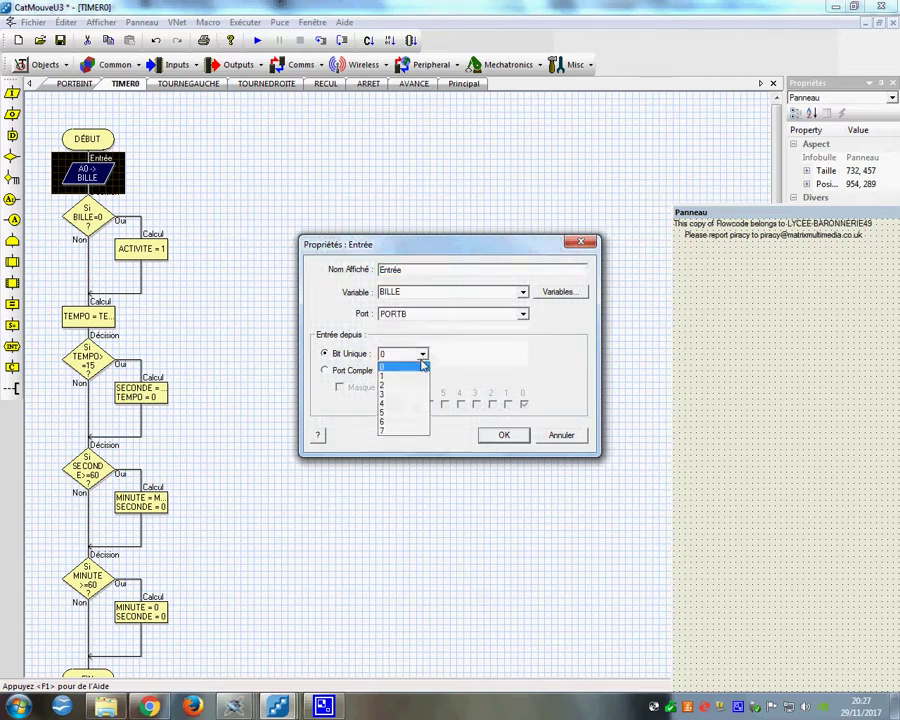
{"action": "left_click", "coordinate": [395, 411]}
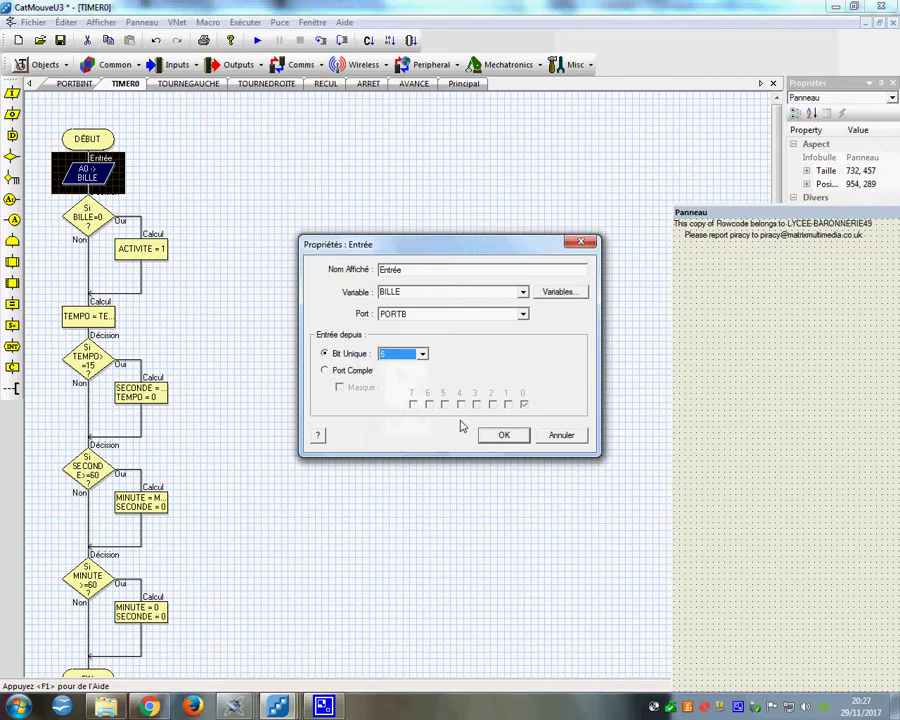
{"action": "left_click", "coordinate": [503, 435]}
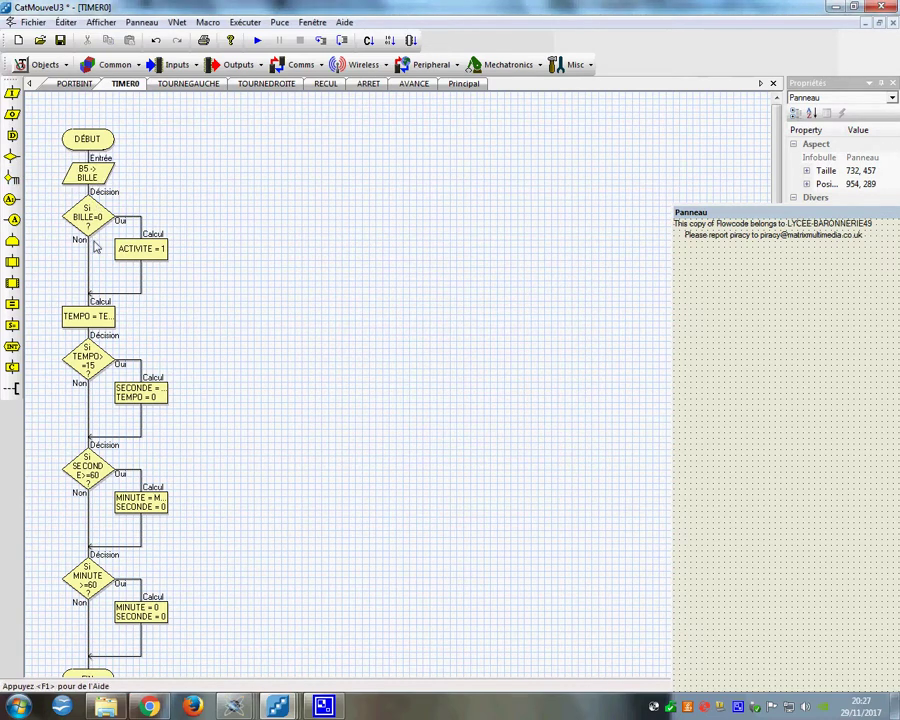
Review the BILLE=0 decision, its ACTIVITE calculation and the TEMPO increment calculation in the TIMER0 macro
{"action": "left_click_drag", "start_coordinate": [98, 228], "coordinate": [57, 216]}
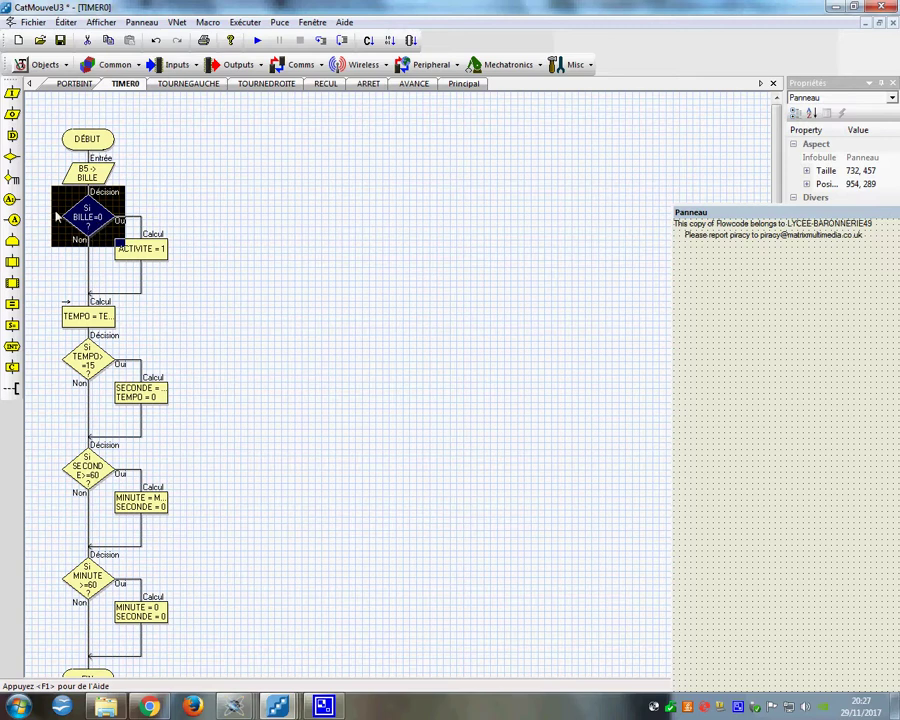
{"action": "double_click", "coordinate": [145, 255]}
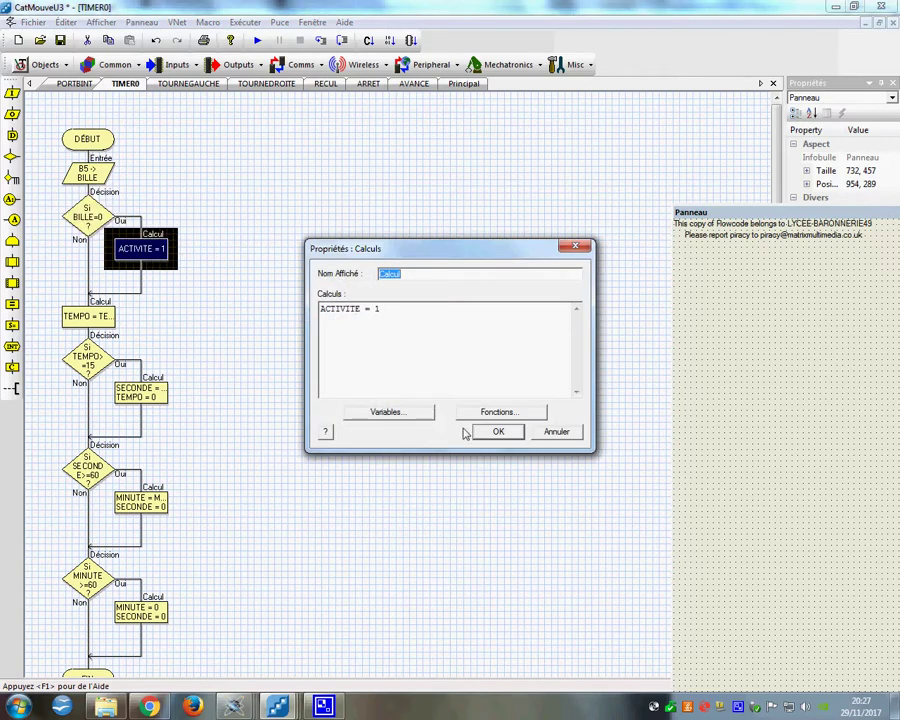
{"action": "left_click", "coordinate": [490, 436]}
{"action": "double_click", "coordinate": [88, 318]}
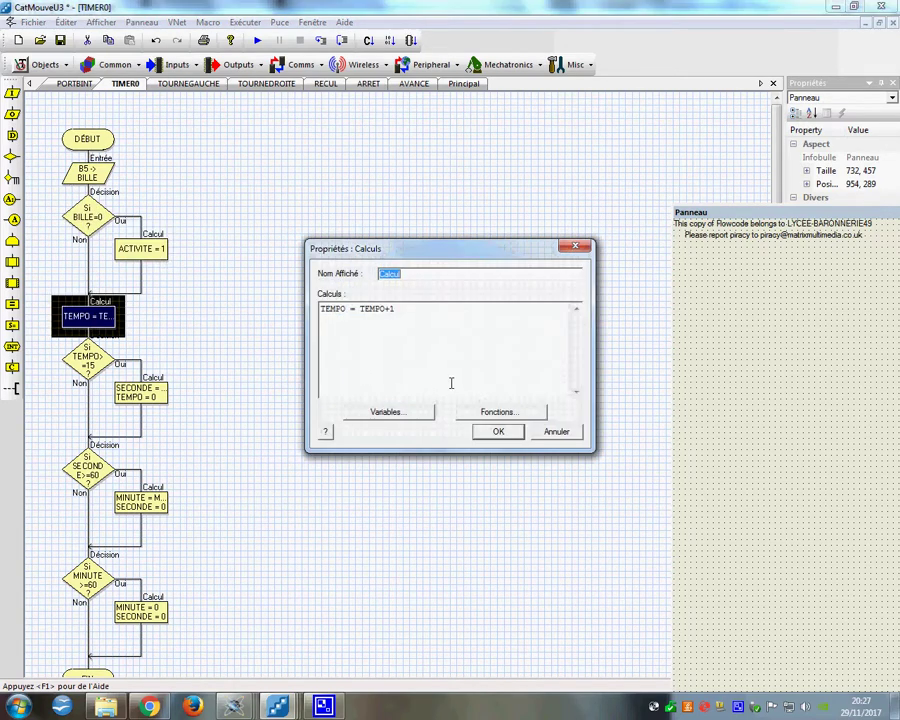
{"action": "left_click", "coordinate": [498, 433]}
Review the condition of the TEMPO>=15 decision and the SECONDE and TEMPO calculation in its Yes branch
{"action": "left_click_drag", "start_coordinate": [90, 390], "coordinate": [140, 403]}
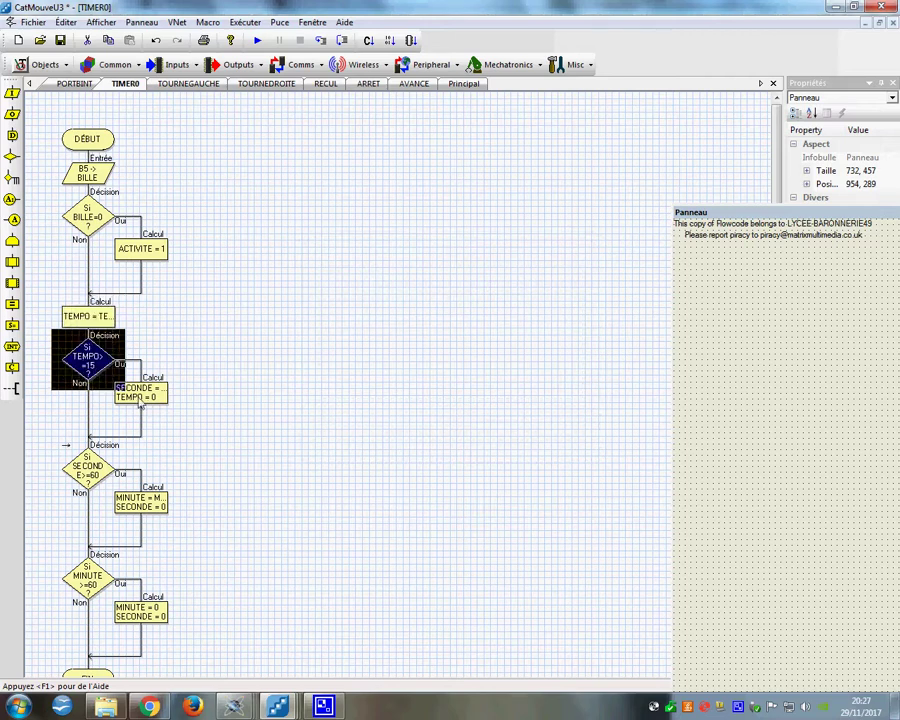
{"action": "double_click", "coordinate": [80, 366]}
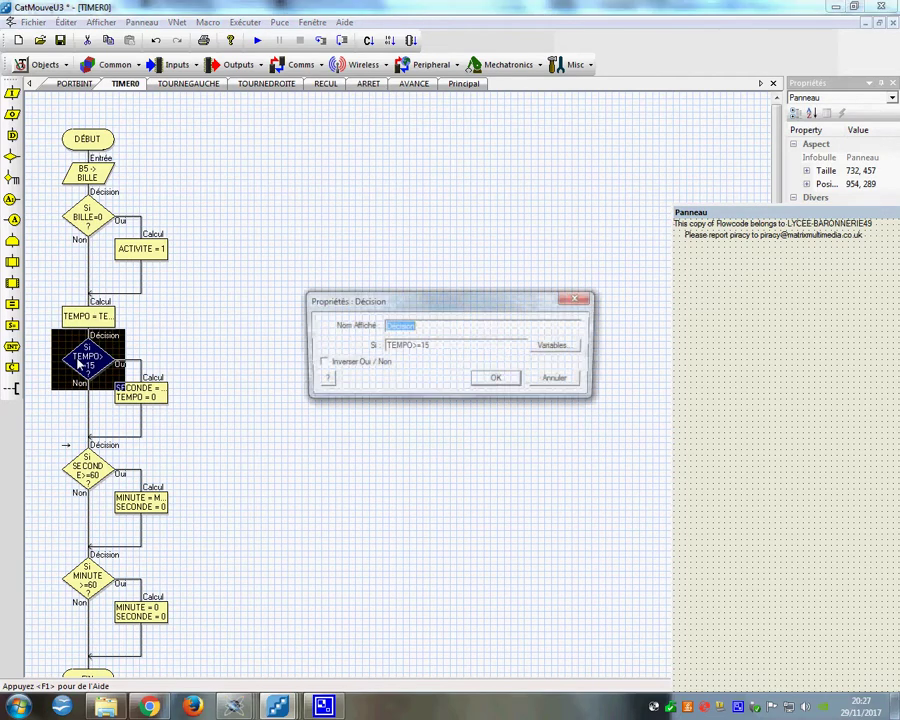
{"action": "left_click", "coordinate": [482, 380]}
{"action": "double_click", "coordinate": [125, 396]}
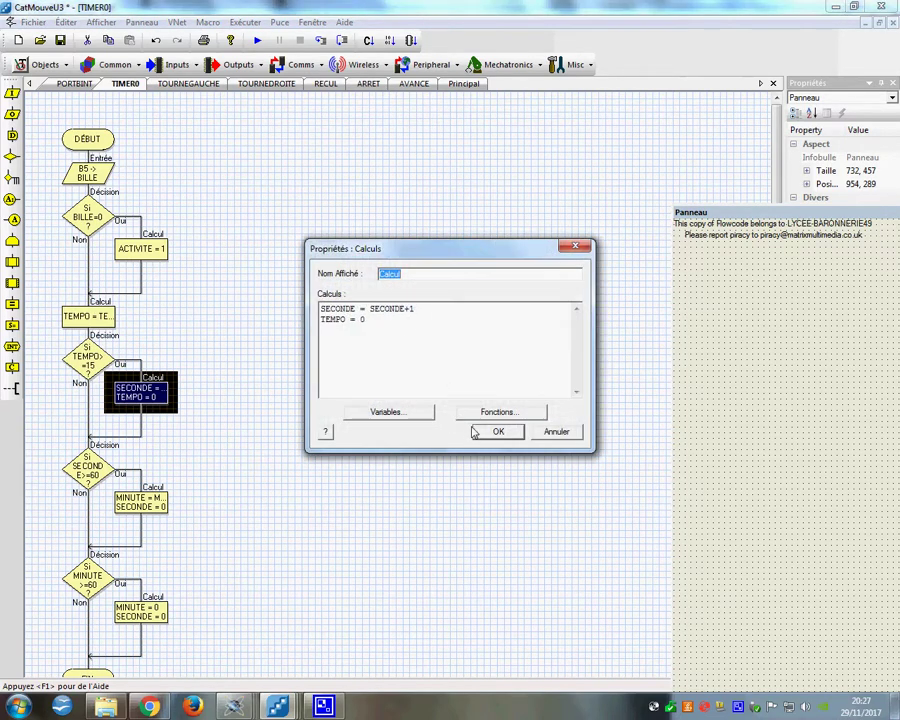
{"action": "left_click", "coordinate": [484, 433]}
Review the SECONDE>=60 and MINUTE>=60 decisions with the calculations in their Yes branches, through the end of the TIMER0 macro
{"action": "left_click_drag", "start_coordinate": [80, 478], "coordinate": [146, 510]}
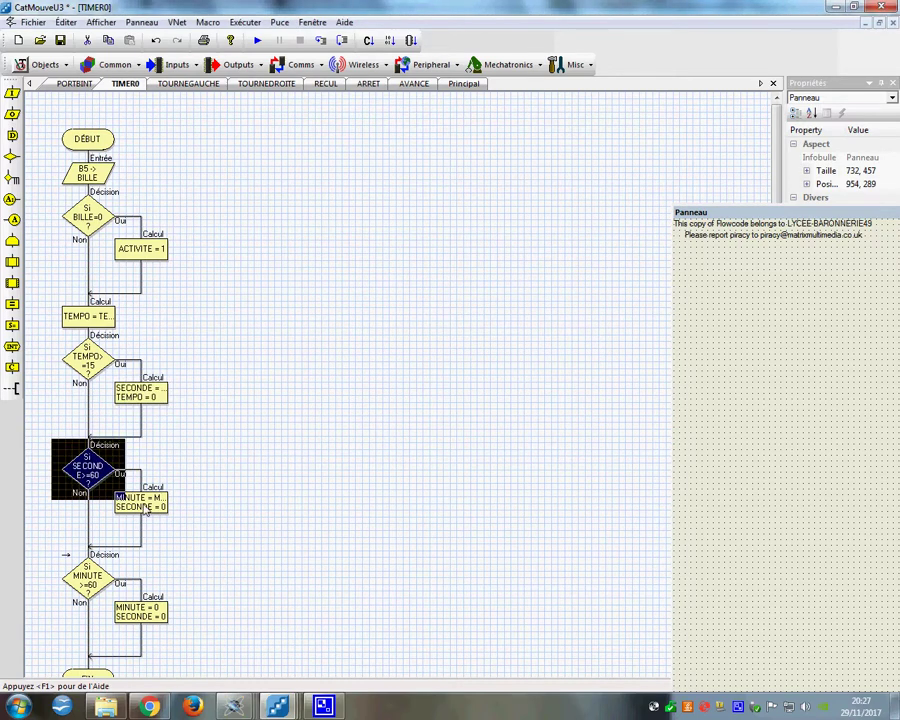
{"action": "double_click", "coordinate": [146, 508]}
{"action": "left_click", "coordinate": [500, 428]}
{"action": "left_click", "coordinate": [88, 590]}
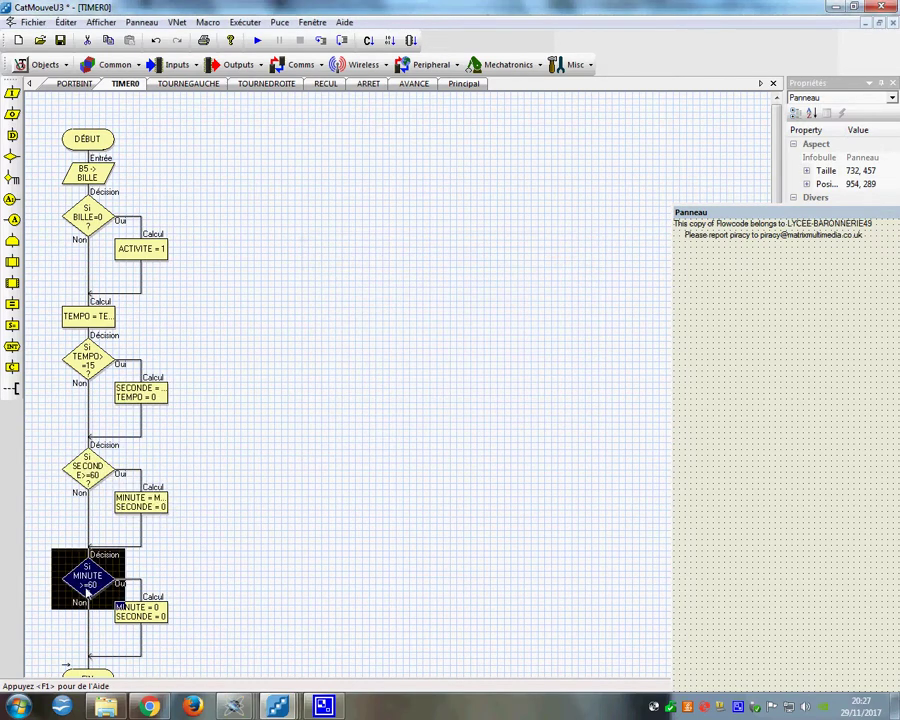
{"action": "double_click", "coordinate": [145, 612]}
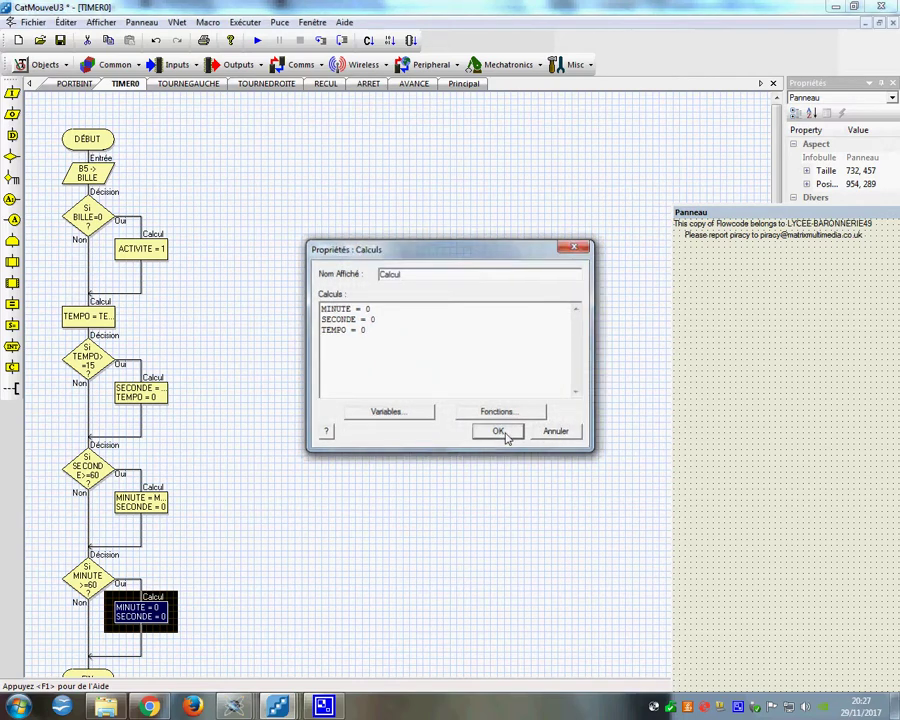
{"action": "left_click", "coordinate": [505, 432]}
{"action": "scroll", "coordinate": [188, 517], "scroll_direction": "down", "scroll_amount": 1}
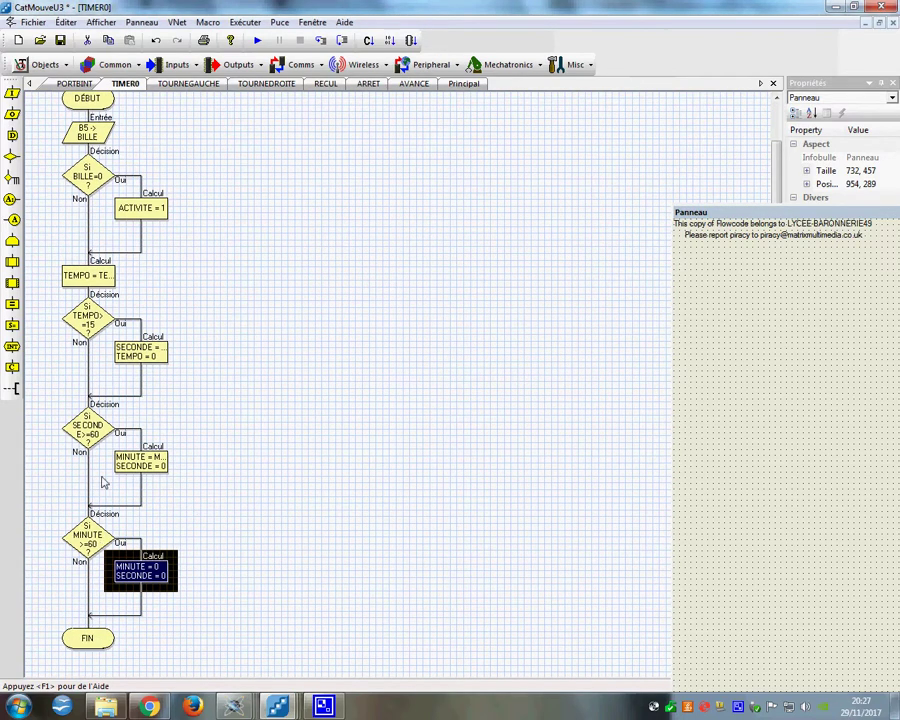
{"action": "scroll", "coordinate": [100, 476], "scroll_direction": "up", "scroll_amount": 1}
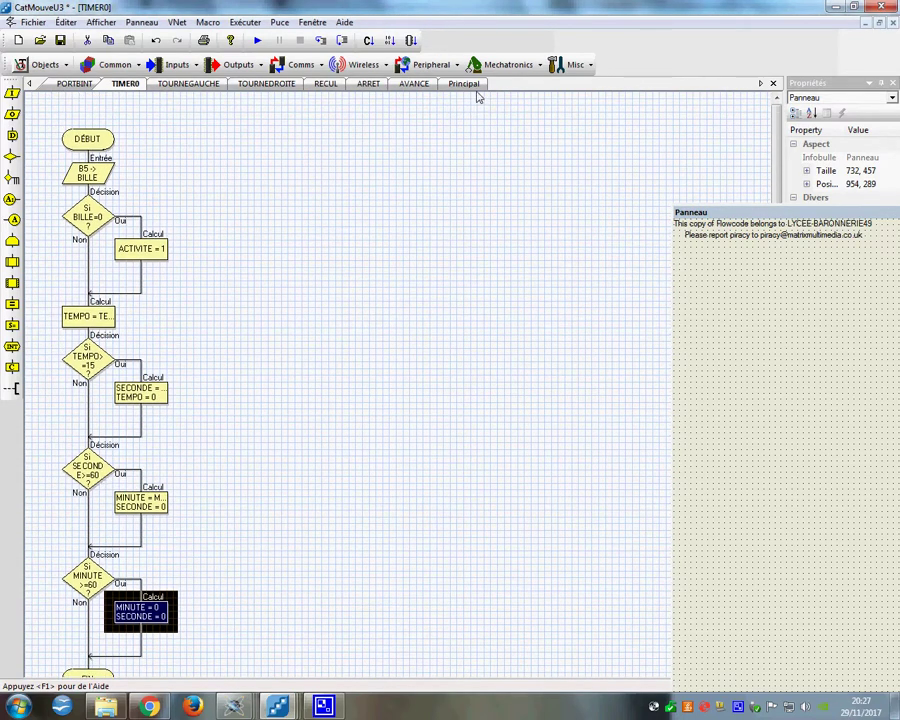
In the CatMouveU3 Principal flowchart, review the initial AVANCE call, 100 ms pause, ARRET call and calculation initialising TEMPO, SECONDE and MINUTE
{"action": "left_click", "coordinate": [464, 84]}
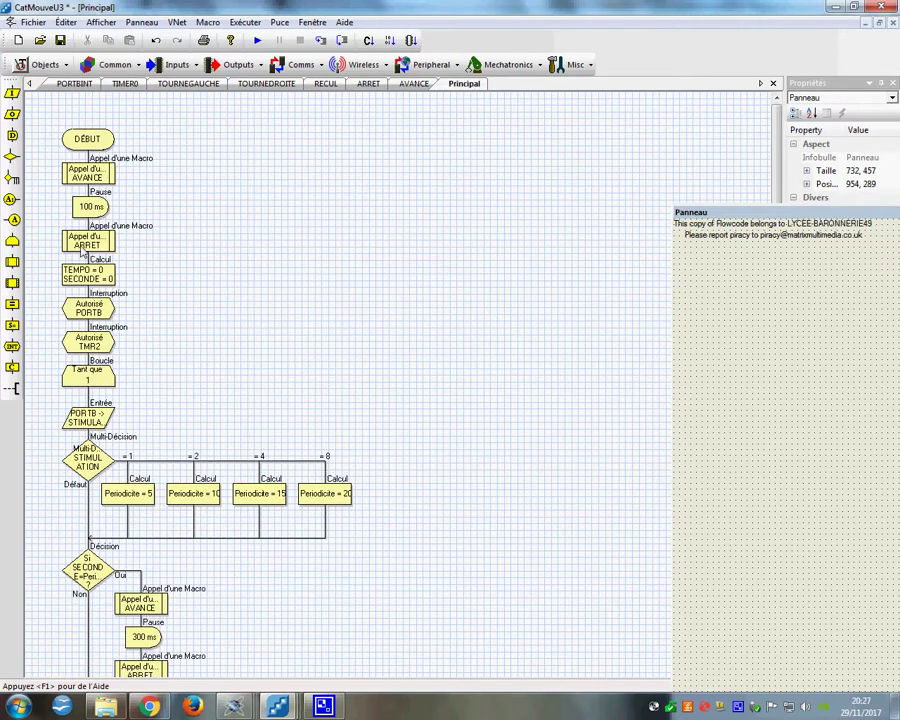
{"action": "double_click", "coordinate": [98, 178]}
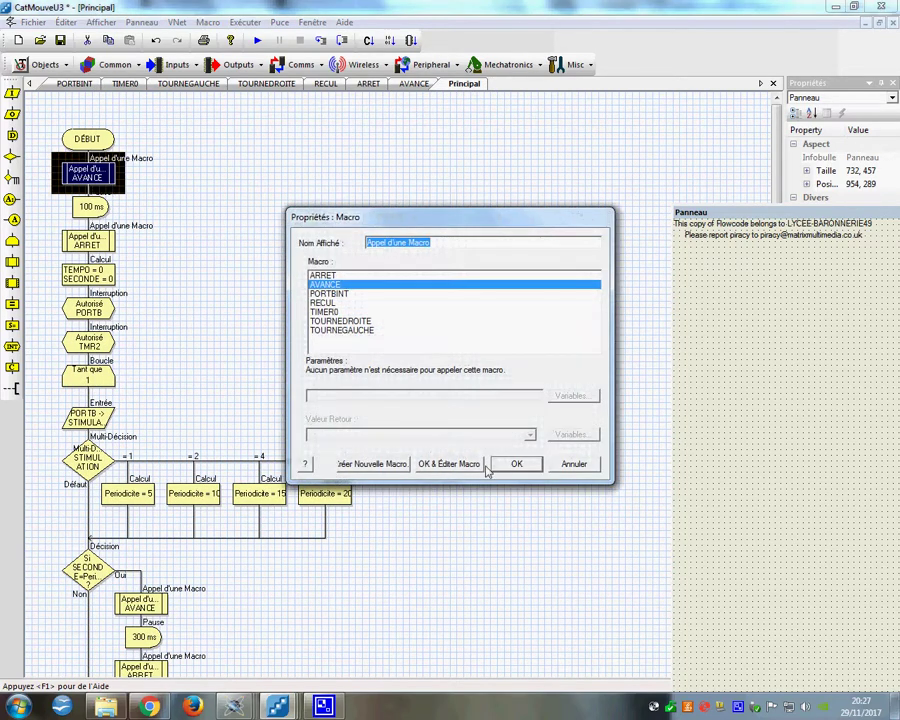
{"action": "left_click", "coordinate": [515, 465]}
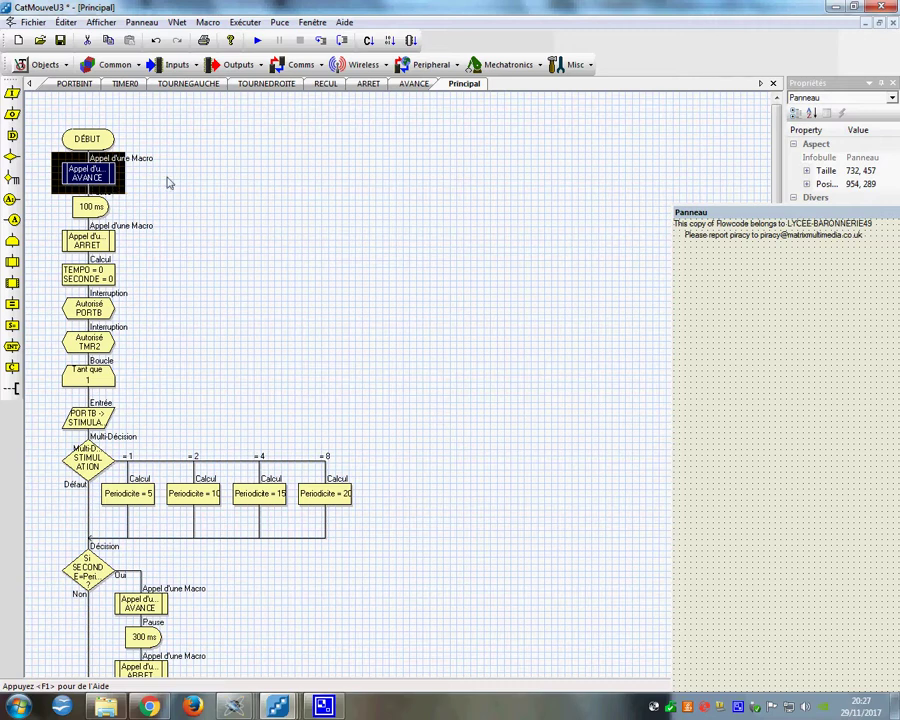
{"action": "left_click", "coordinate": [75, 212]}
{"action": "left_click", "coordinate": [80, 243]}
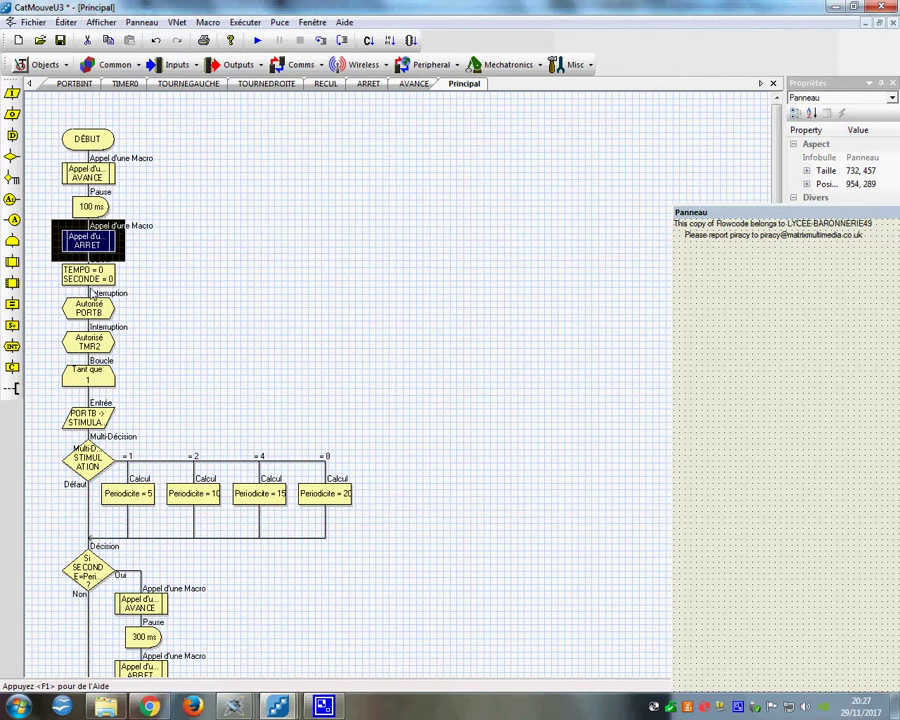
{"action": "double_click", "coordinate": [88, 274]}
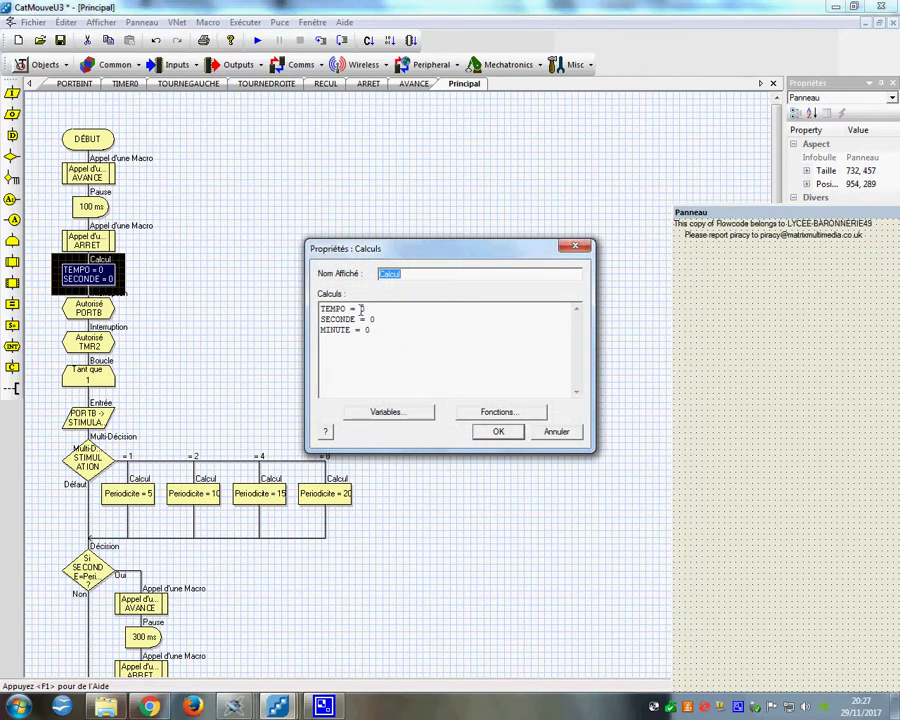
{"action": "left_click_drag", "start_coordinate": [362, 310], "coordinate": [380, 321]}
{"action": "key", "text": "Return"}
Review the PORTB and TMR2 interrupt settings with their called macros, and the masked PORTB input block for STIMULATION
{"action": "double_click", "coordinate": [110, 312]}
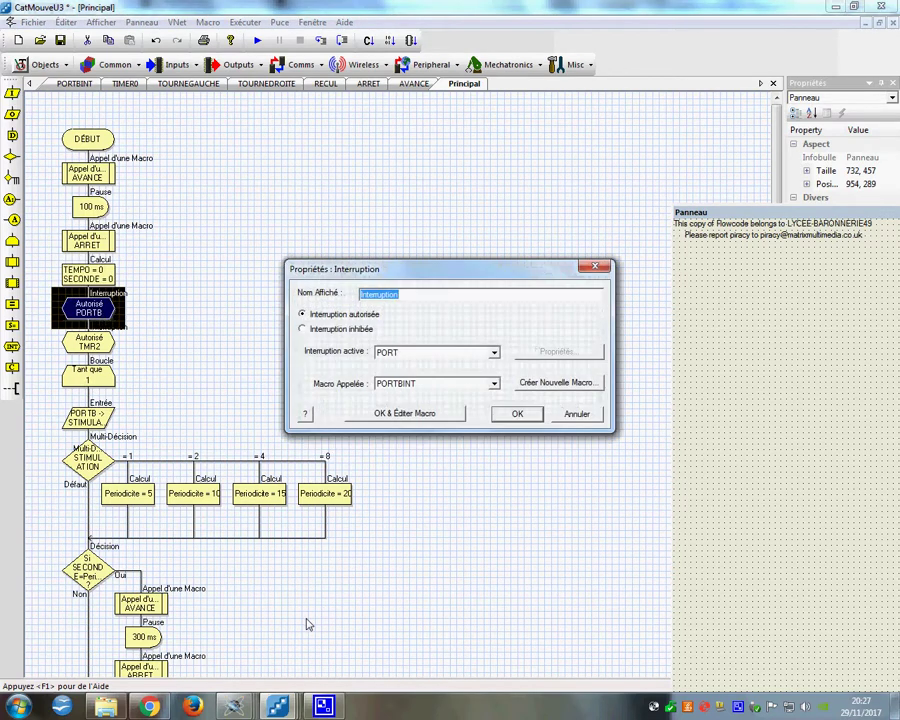
{"action": "left_click", "coordinate": [517, 419]}
{"action": "double_click", "coordinate": [89, 342]}
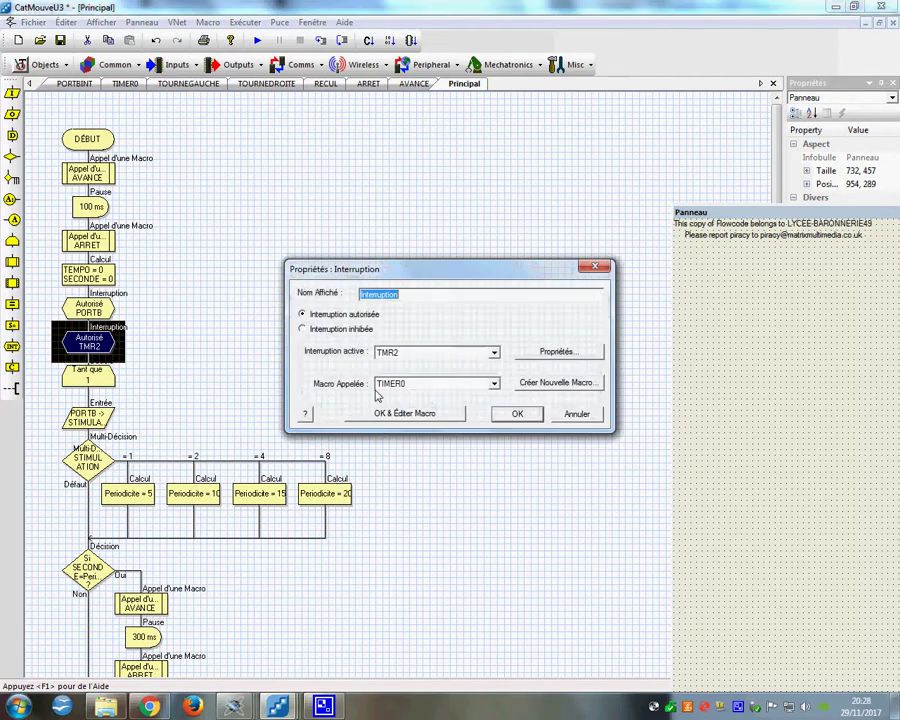
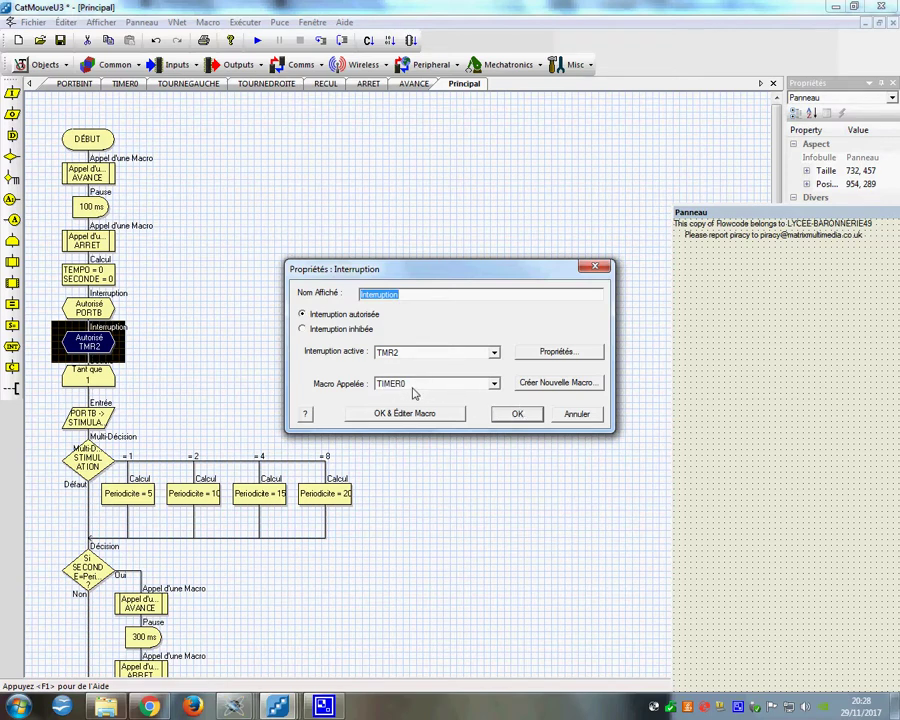
{"action": "left_click", "coordinate": [519, 418]}
{"action": "double_click", "coordinate": [92, 418]}
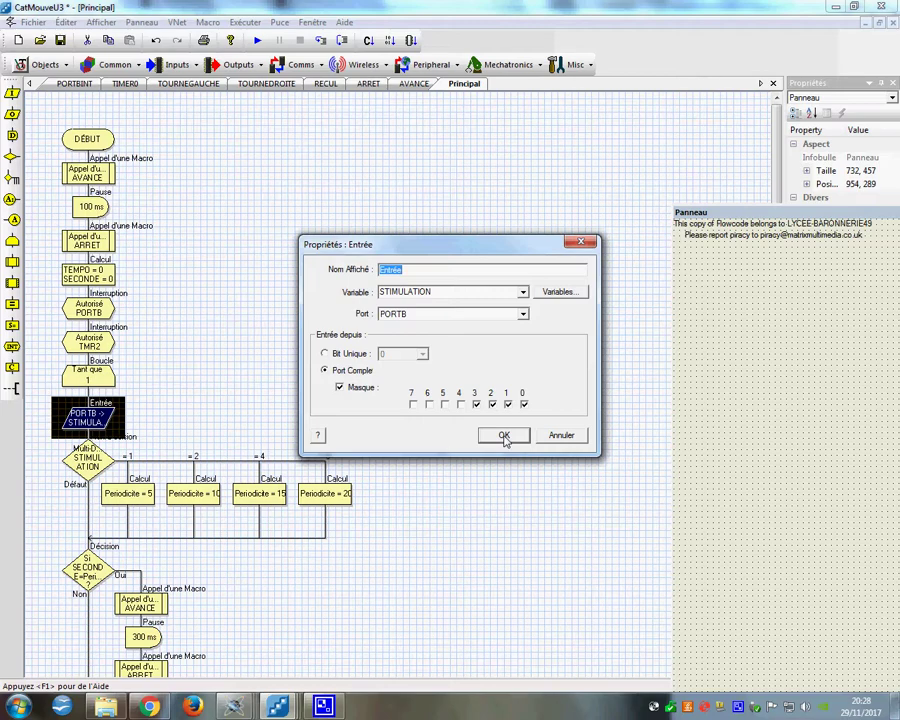
{"action": "left_click", "coordinate": [505, 438]}
Switch to the CATMOVE_simul3 schematic in Proteus, examine the B0 to B3 coding switches and move the "en simulation pas de 5 secondes" note slightly down
{"action": "left_click", "coordinate": [278, 707]}
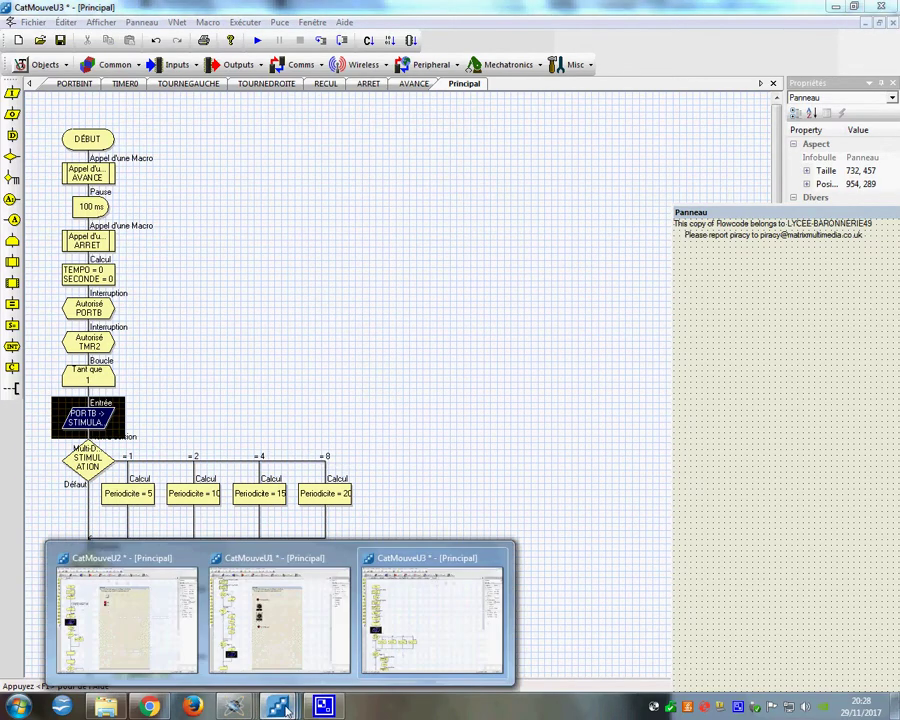
{"action": "mouse_move", "coordinate": [235, 706]}
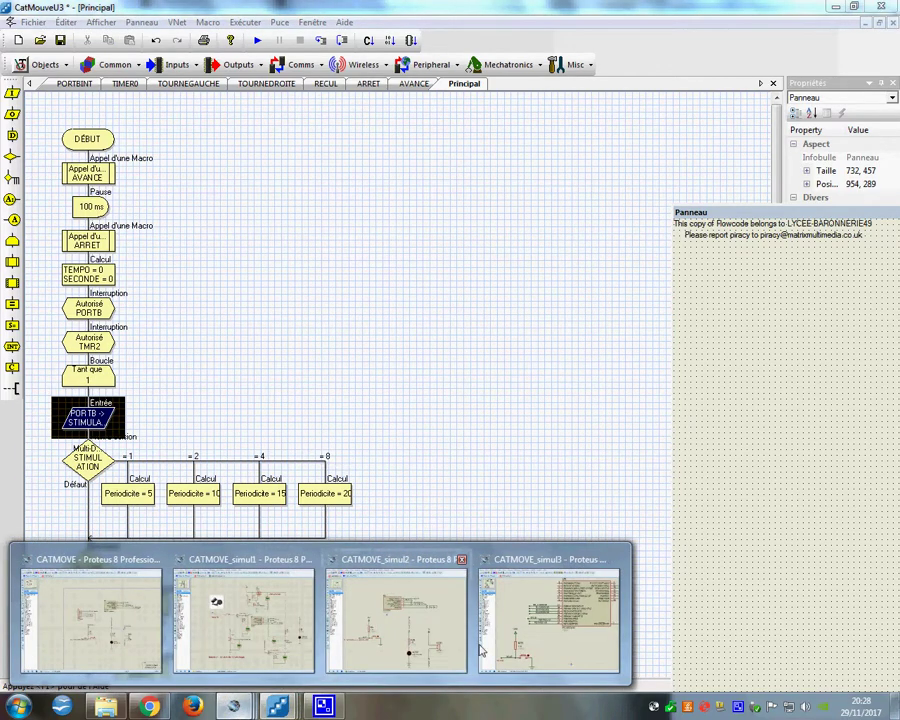
{"action": "left_click", "coordinate": [535, 645]}
{"action": "scroll", "coordinate": [596, 430], "scroll_direction": "down", "scroll_amount": 3}
{"action": "scroll", "coordinate": [496, 374], "scroll_direction": "up", "scroll_amount": 3}
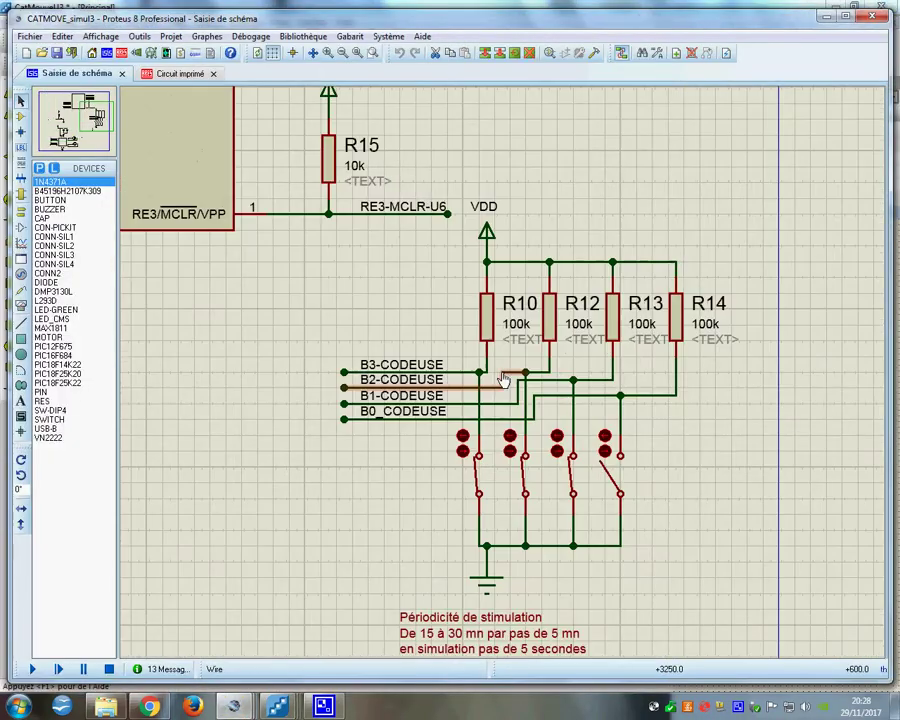
{"action": "scroll", "coordinate": [508, 483], "scroll_direction": "down", "scroll_amount": 1}
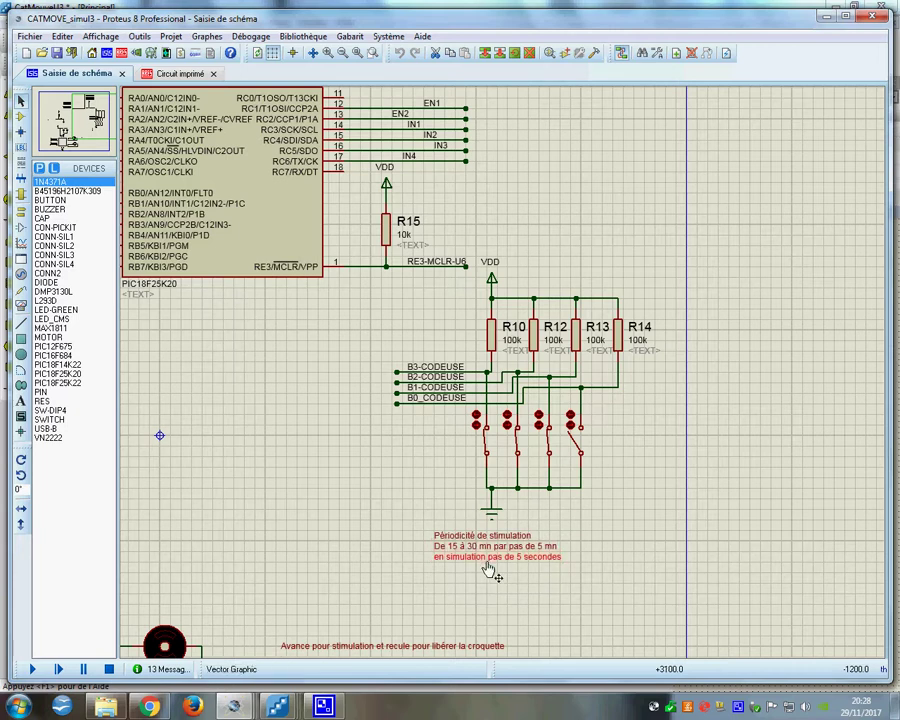
{"action": "left_click_drag", "start_coordinate": [489, 568], "coordinate": [489, 578]}
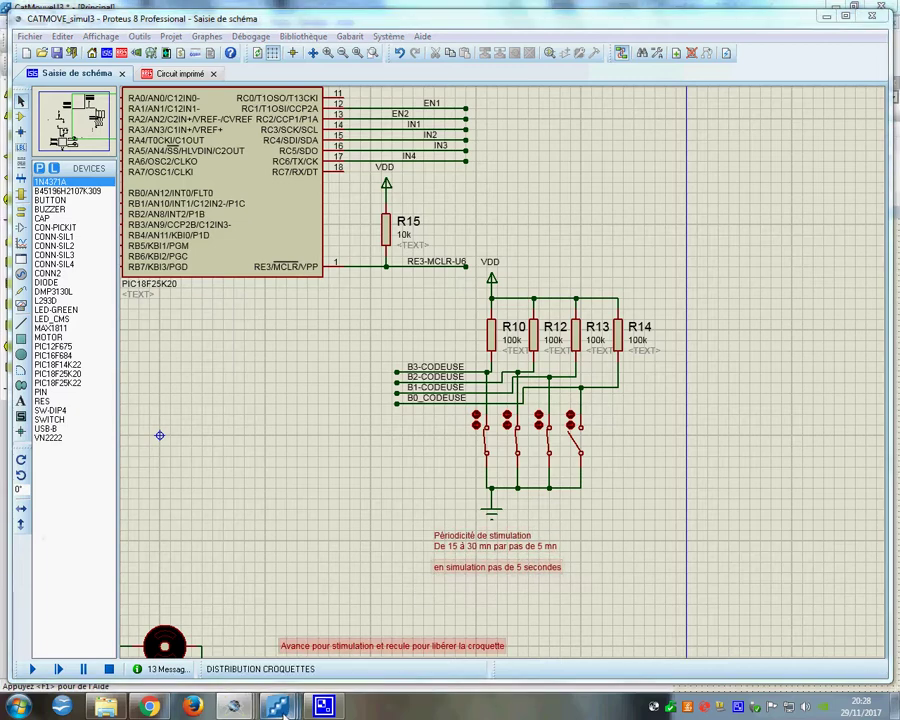
Switch back to the CatMouveU3 flowchart in Flowcode and review the cases of the STIMULATION multi-decision
{"action": "mouse_move", "coordinate": [277, 707]}
{"action": "mouse_move", "coordinate": [115, 650]}
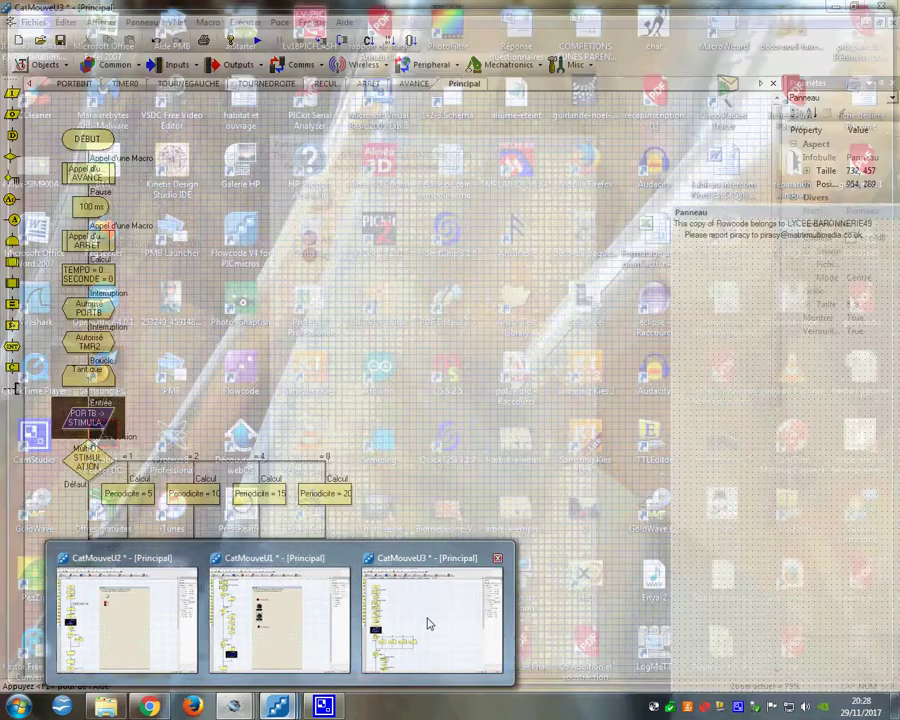
{"action": "left_click", "coordinate": [426, 618]}
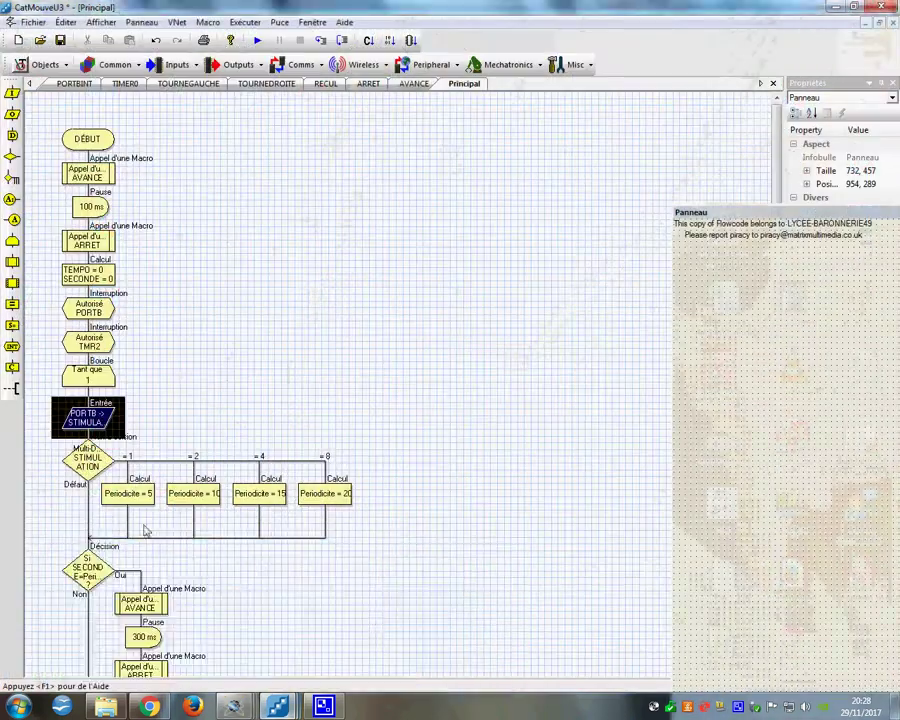
{"action": "double_click", "coordinate": [88, 461]}
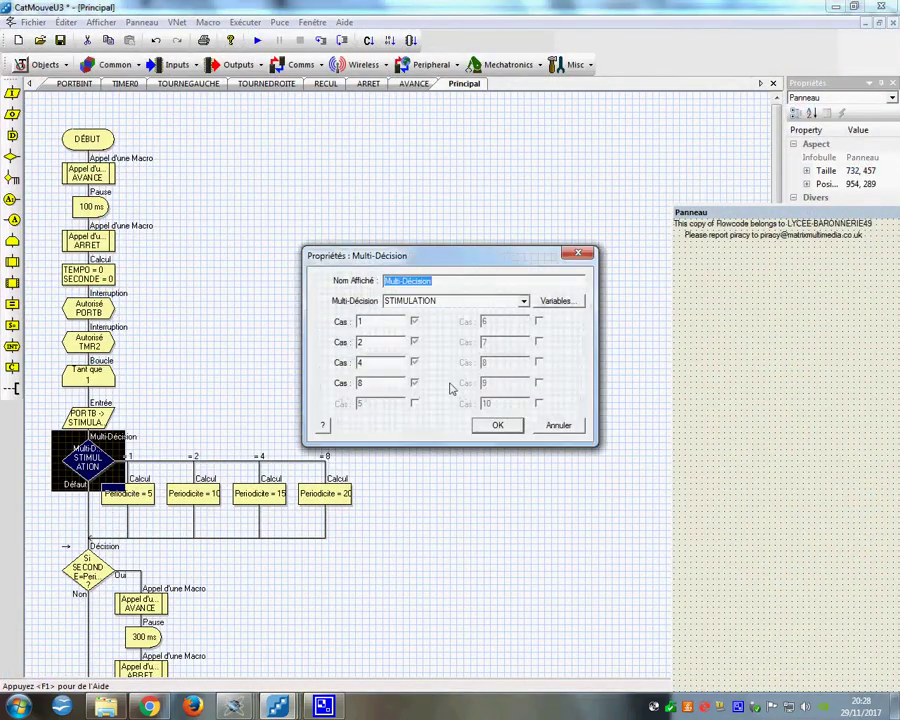
{"action": "left_click", "coordinate": [512, 425]}
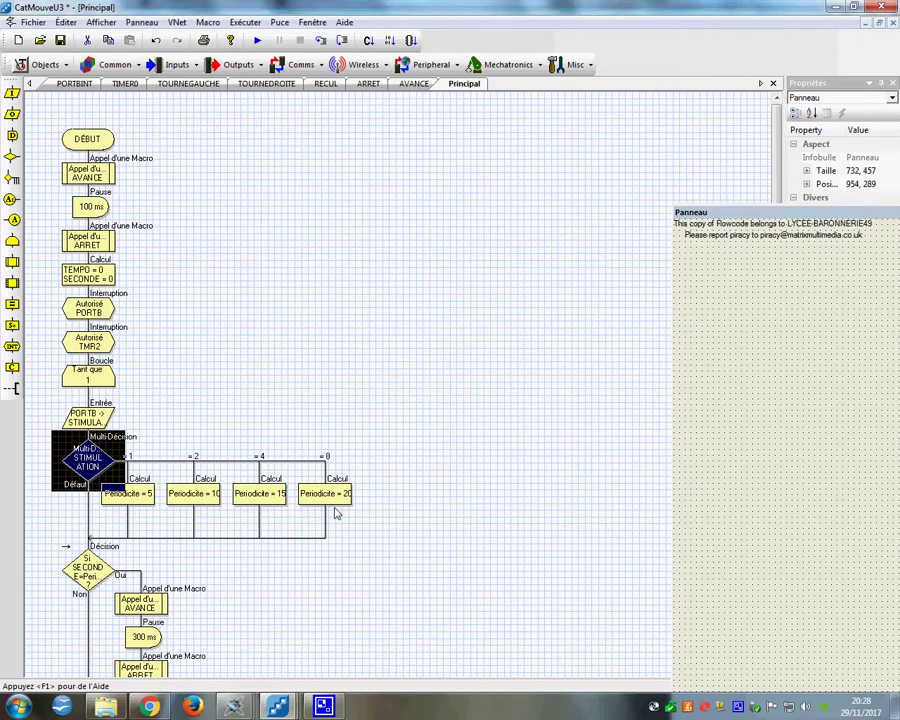
Review the Periodicite calculation in each branch of the STIMULATION multi-decision
{"action": "left_click", "coordinate": [119, 490]}
{"action": "left_click", "coordinate": [195, 491]}
{"action": "left_click", "coordinate": [254, 491]}
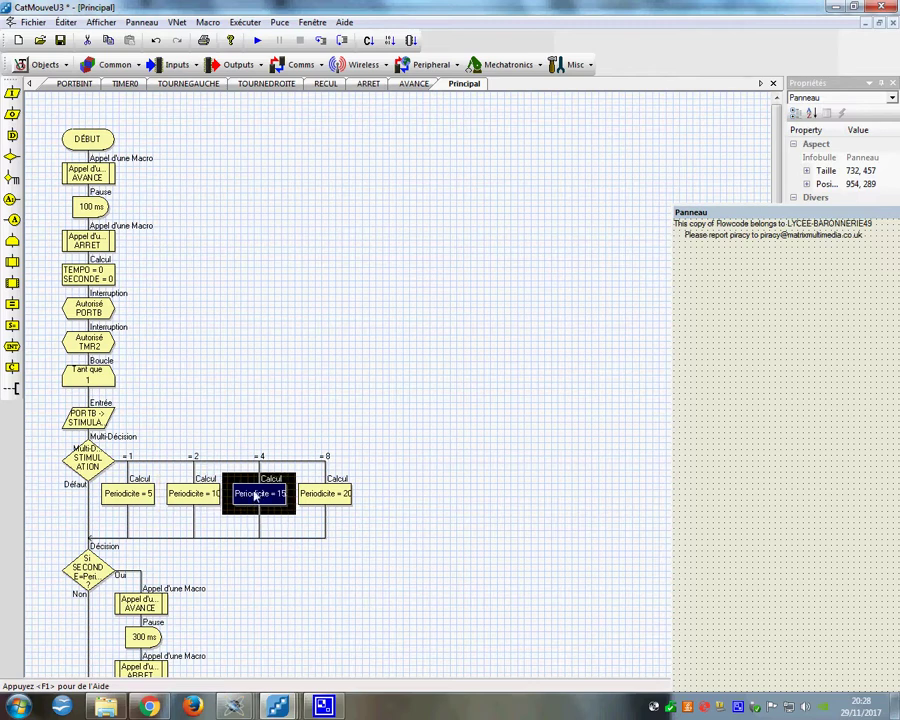
{"action": "left_click", "coordinate": [354, 490]}
{"action": "left_click", "coordinate": [190, 496]}
{"action": "left_click", "coordinate": [142, 492]}
{"action": "left_click", "coordinate": [212, 495]}
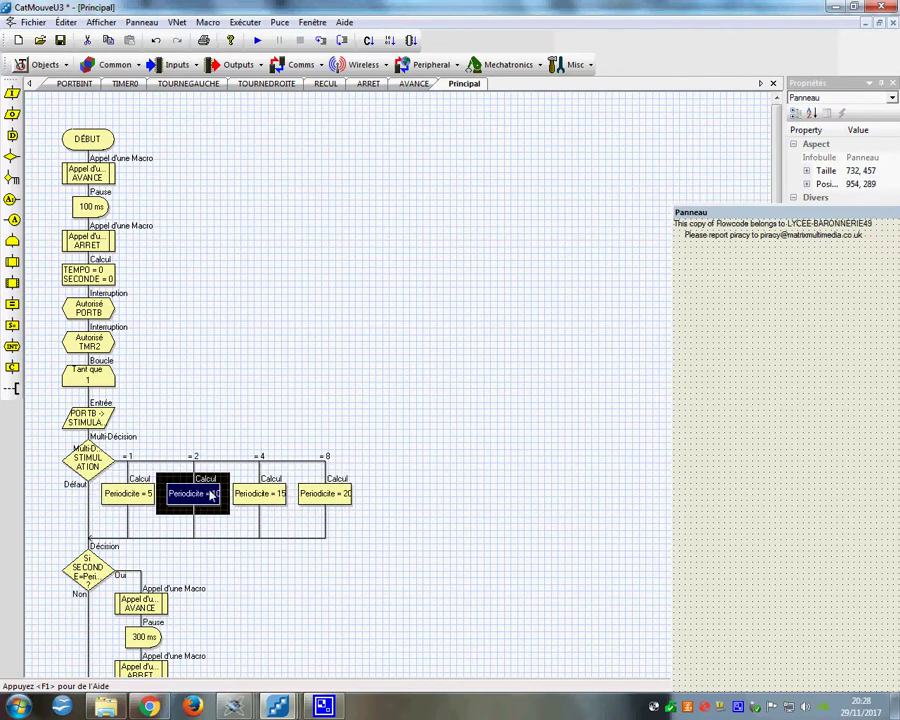
{"action": "left_click", "coordinate": [258, 493]}
{"action": "left_click", "coordinate": [310, 504]}
{"action": "scroll", "coordinate": [193, 530], "scroll_direction": "down", "scroll_amount": 1}
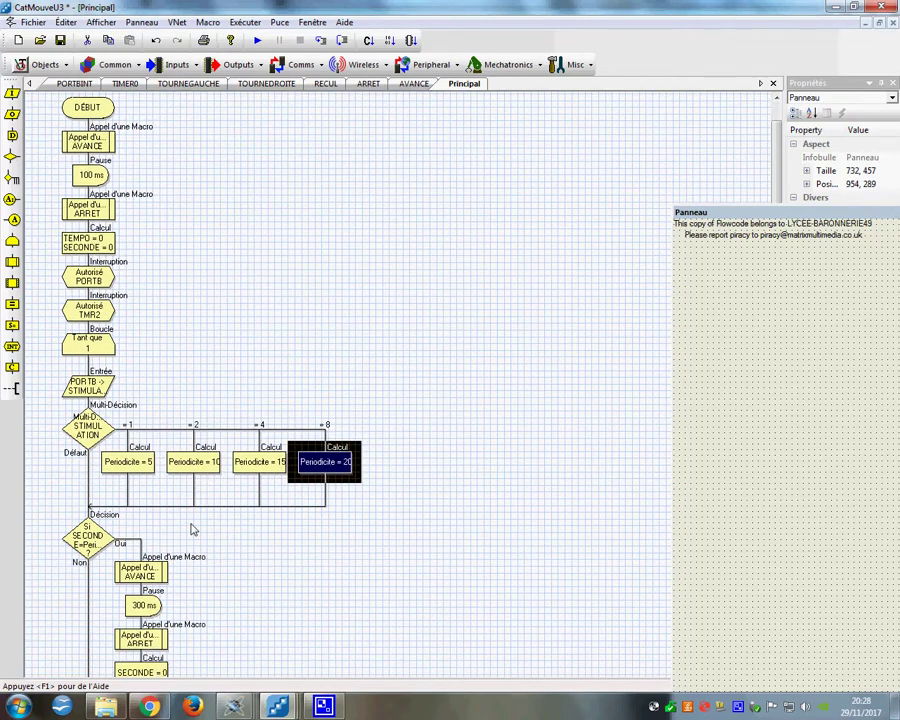
{"action": "left_click", "coordinate": [127, 467]}
{"action": "left_click", "coordinate": [193, 463]}
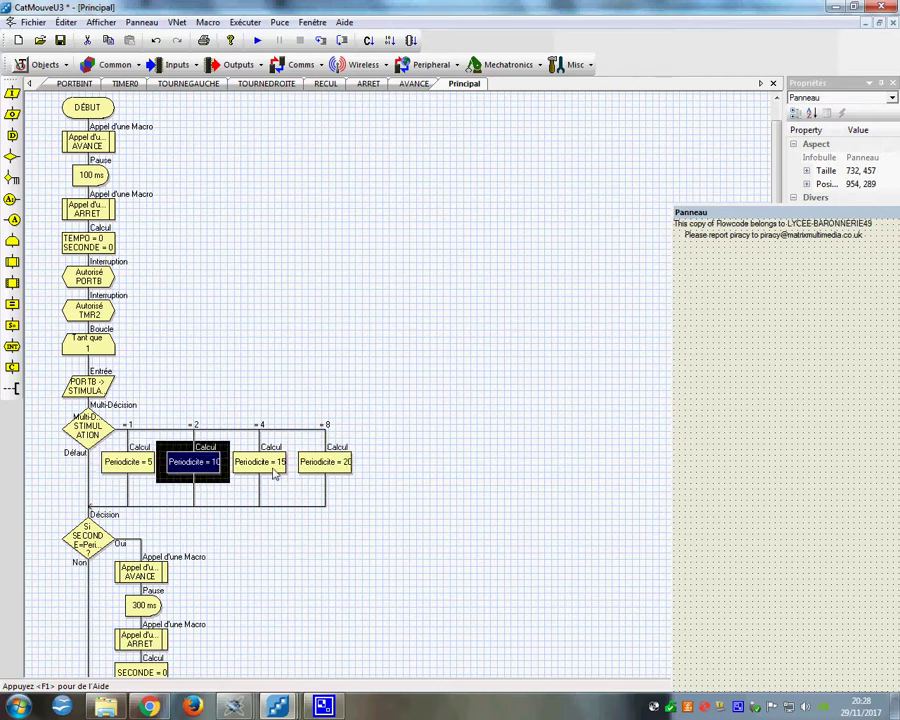
{"action": "left_click", "coordinate": [259, 463]}
{"action": "left_click", "coordinate": [326, 463]}
{"action": "left_click", "coordinate": [128, 463]}
Review the SECONDE=Periodicite decision and its Yes branch with the AVANCE call, pause, ARRET call and SECONDE calculation
{"action": "scroll", "coordinate": [129, 524], "scroll_direction": "down", "scroll_amount": 2}
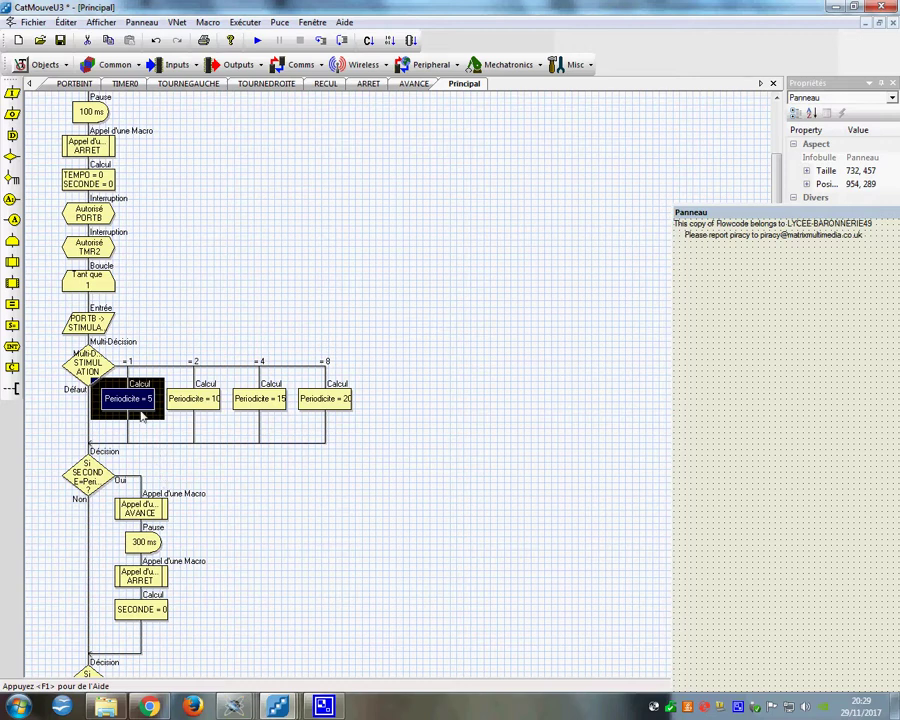
{"action": "double_click", "coordinate": [98, 486]}
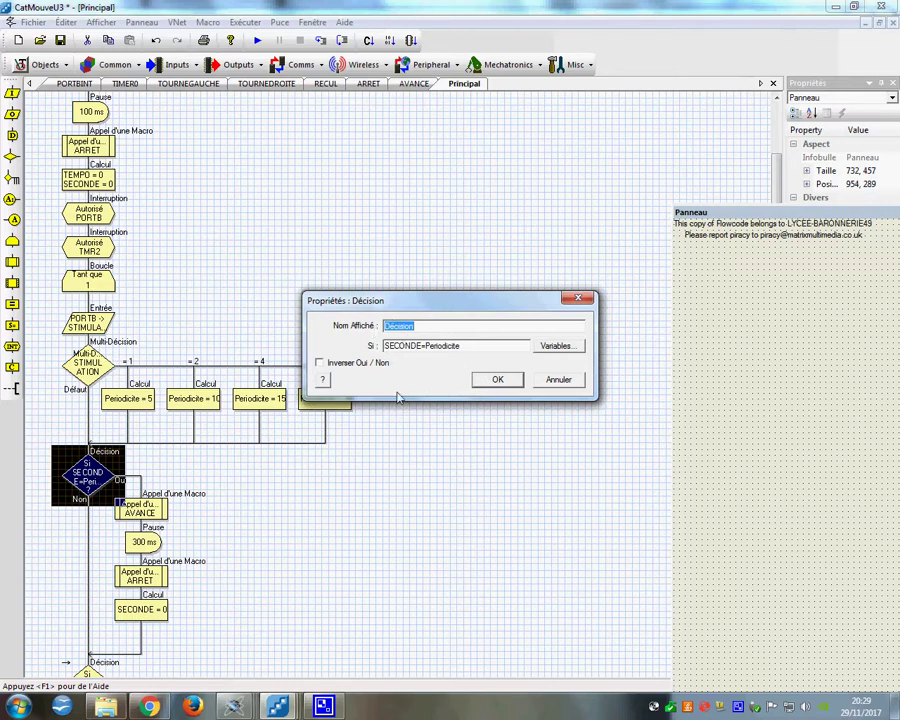
{"action": "left_click", "coordinate": [514, 381]}
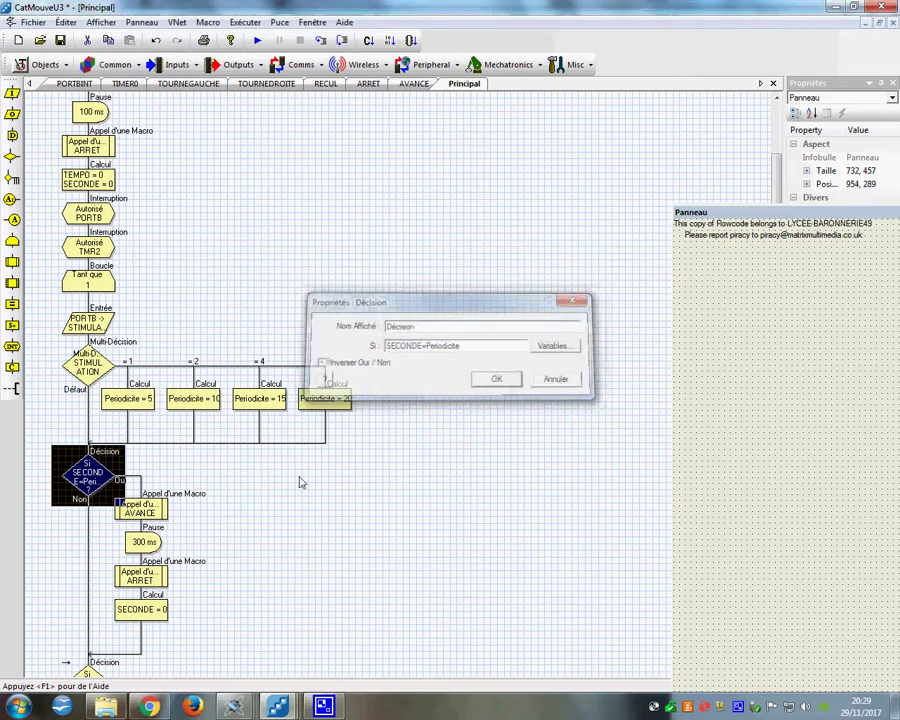
{"action": "double_click", "coordinate": [152, 510]}
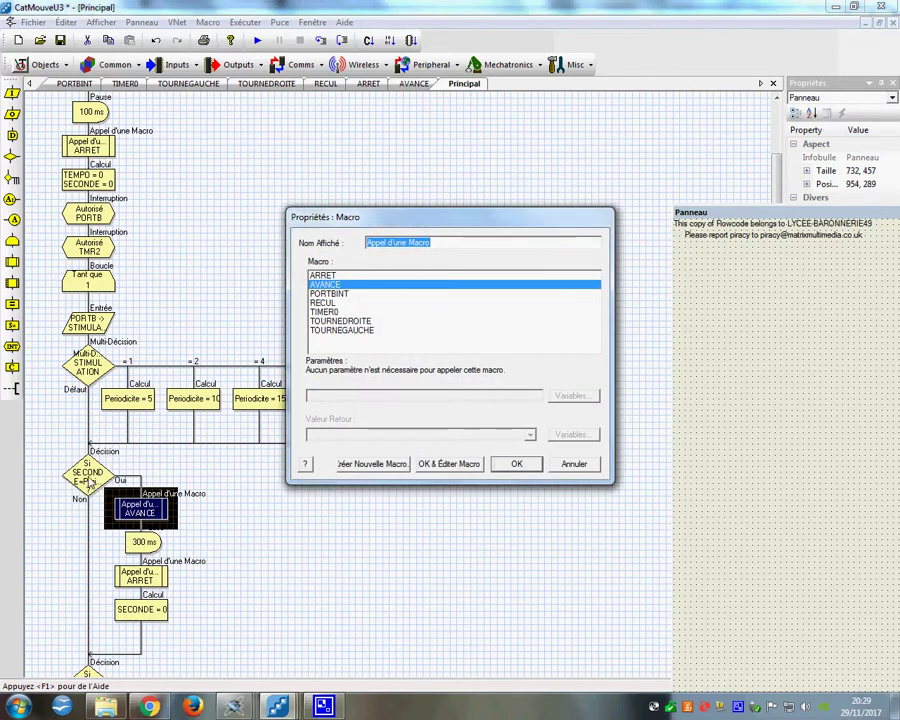
{"action": "left_click", "coordinate": [517, 463]}
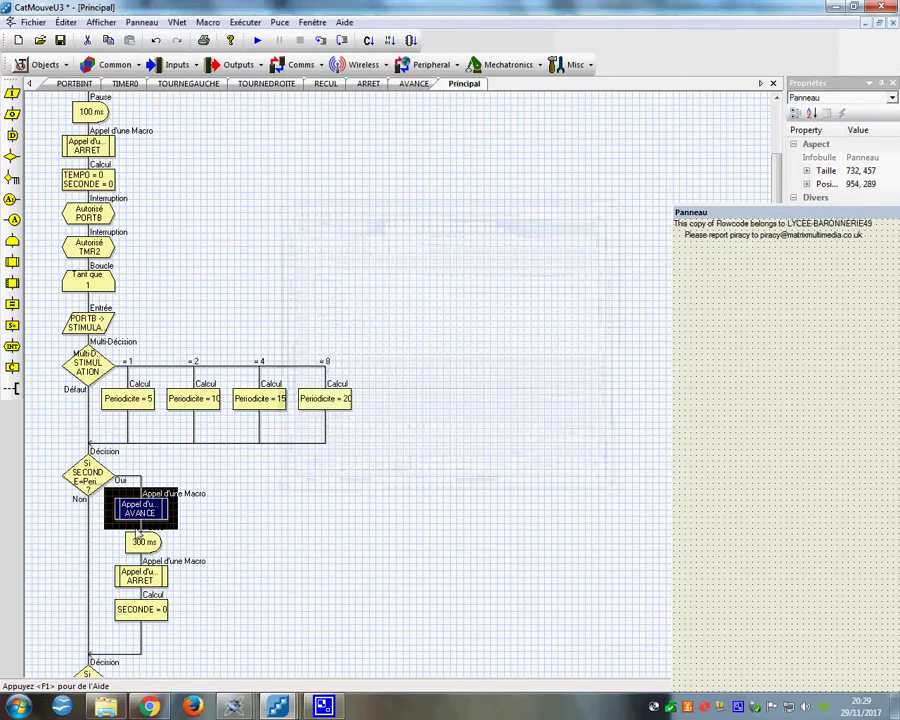
{"action": "left_click", "coordinate": [146, 582]}
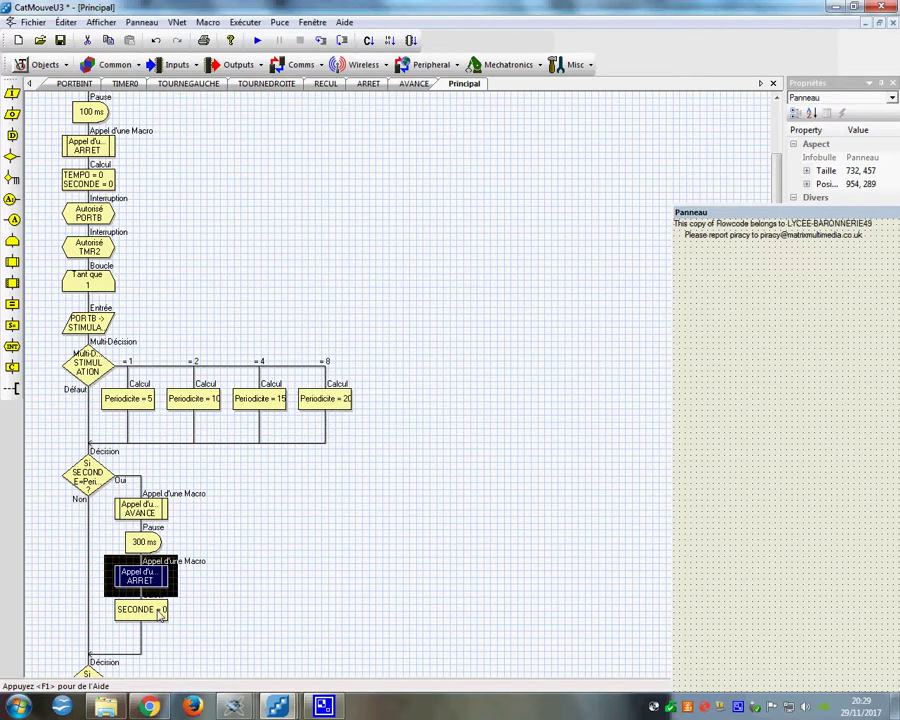
{"action": "scroll", "coordinate": [147, 600], "scroll_direction": "down", "scroll_amount": 1}
{"action": "left_click", "coordinate": [150, 580]}
Review the ACTIVITE decision and the AVANCE, ARRET and RECUL calls and reset calculation in its Yes branch, through the end of the flowchart
{"action": "scroll", "coordinate": [150, 583], "scroll_direction": "down", "scroll_amount": 2}
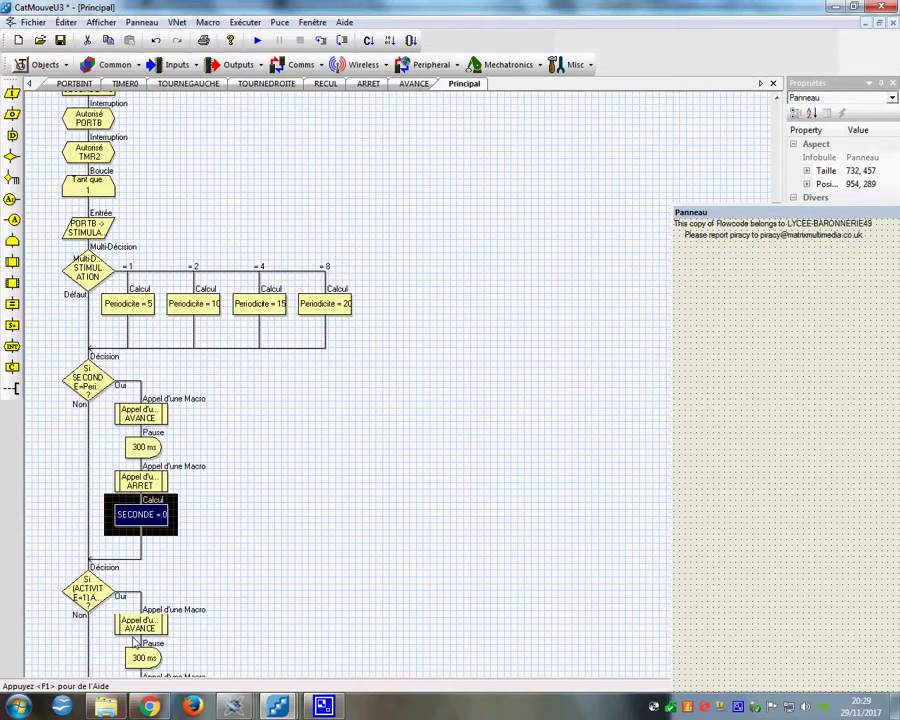
{"action": "left_click", "coordinate": [95, 585]}
{"action": "scroll", "coordinate": [150, 570], "scroll_direction": "down", "scroll_amount": 2}
{"action": "left_click", "coordinate": [155, 565]}
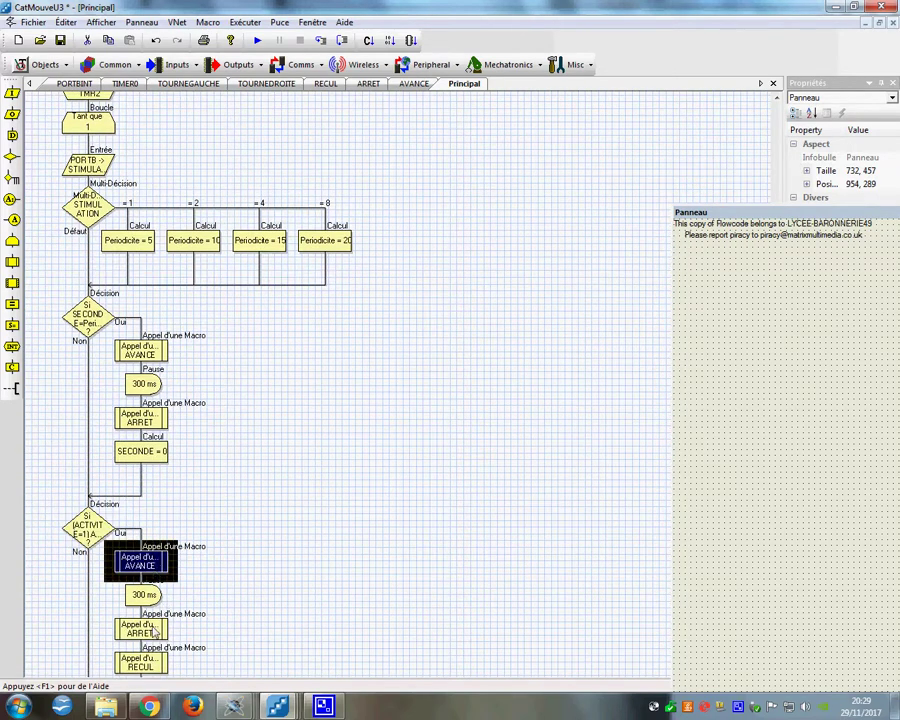
{"action": "scroll", "coordinate": [153, 650], "scroll_direction": "down", "scroll_amount": 1}
{"action": "left_click", "coordinate": [153, 595]}
{"action": "left_click", "coordinate": [150, 634]}
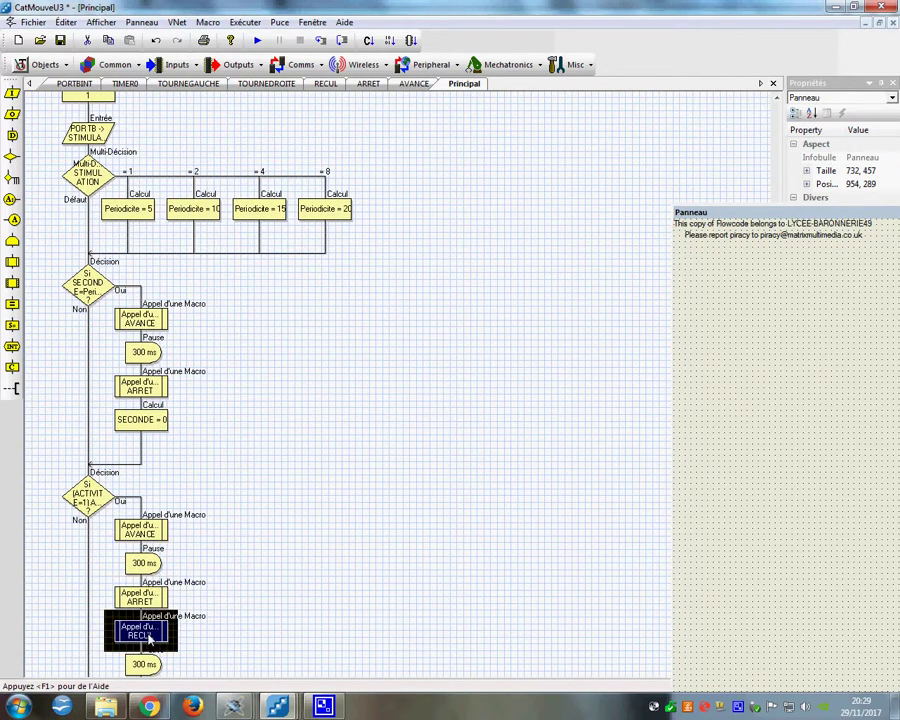
{"action": "scroll", "coordinate": [150, 640], "scroll_direction": "down", "scroll_amount": 2}
{"action": "left_click", "coordinate": [150, 634]}
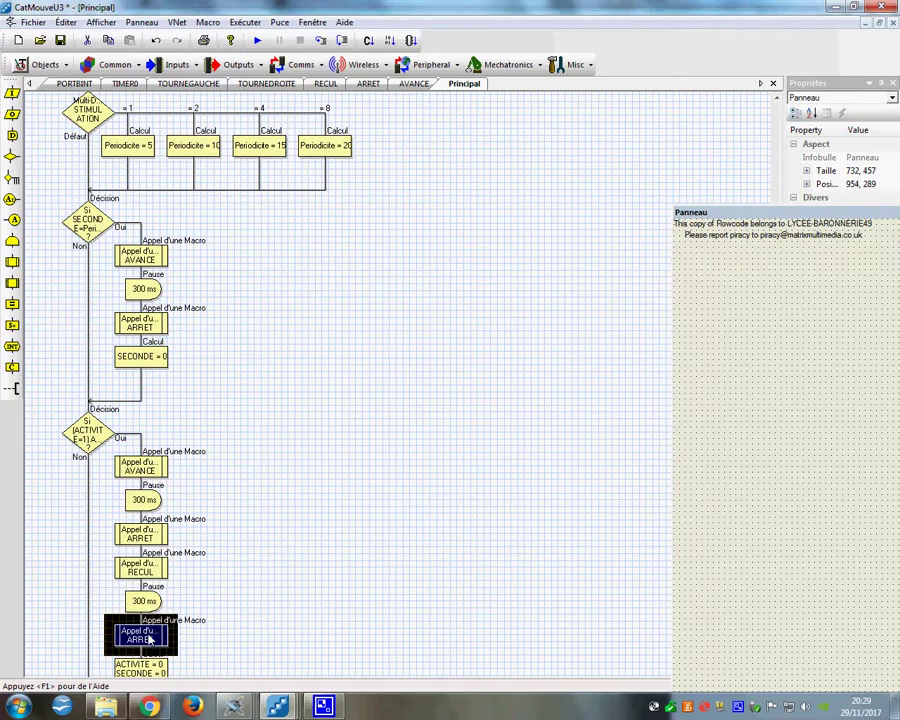
{"action": "scroll", "coordinate": [150, 640], "scroll_direction": "down", "scroll_amount": 2}
{"action": "left_click", "coordinate": [144, 606]}
{"action": "scroll", "coordinate": [146, 612], "scroll_direction": "down", "scroll_amount": 3}
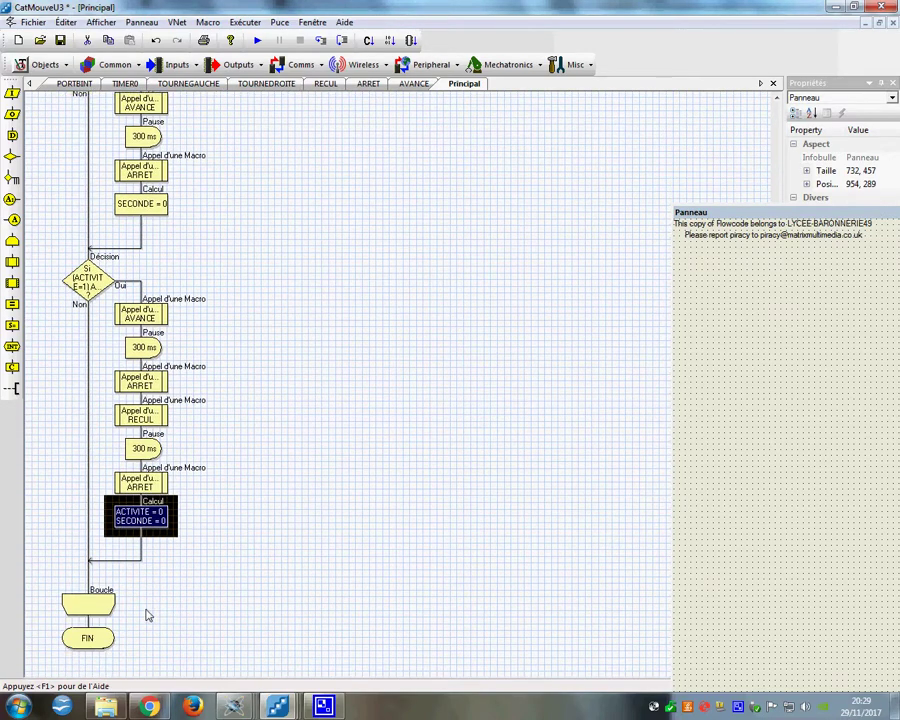
Return to the start of the U3 main flowchart and review the PORTB and TMR2 interrupt enables
{"action": "scroll", "coordinate": [146, 614], "scroll_direction": "up", "scroll_amount": 17}
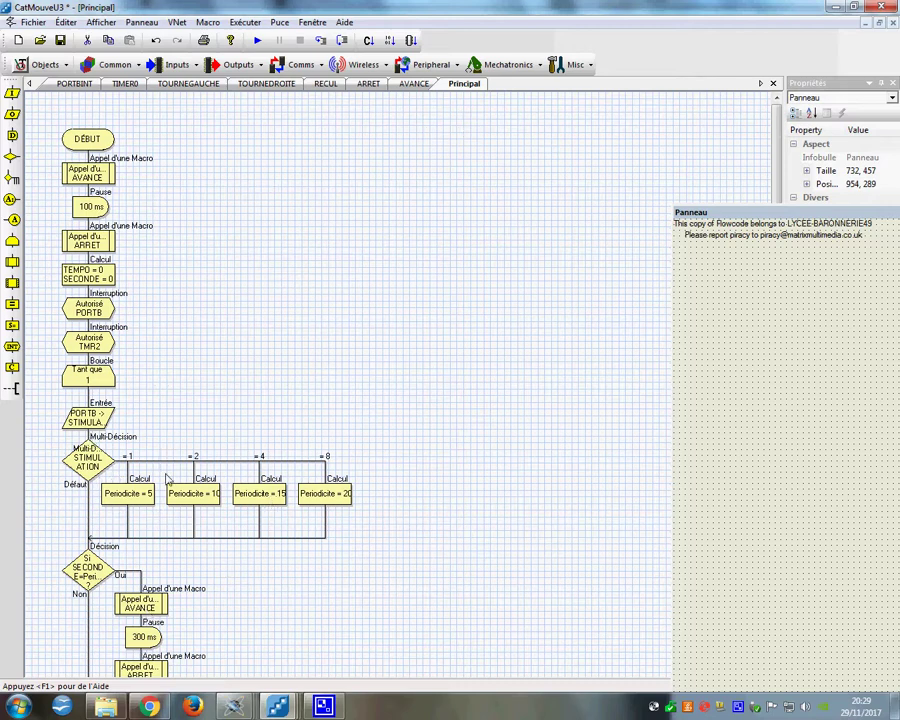
{"action": "left_click", "coordinate": [90, 315]}
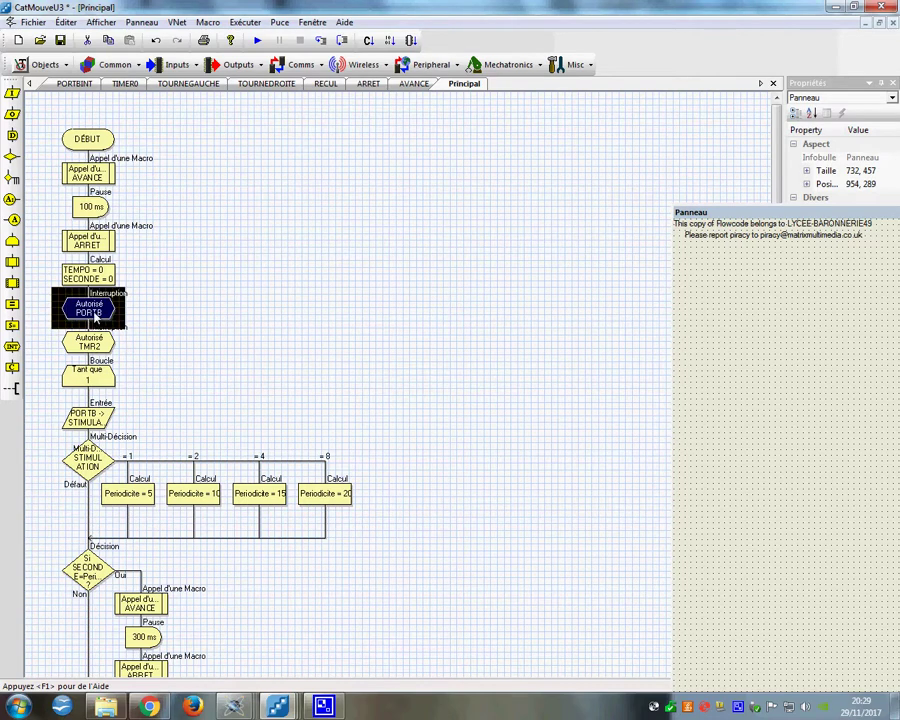
{"action": "left_click", "coordinate": [95, 352]}
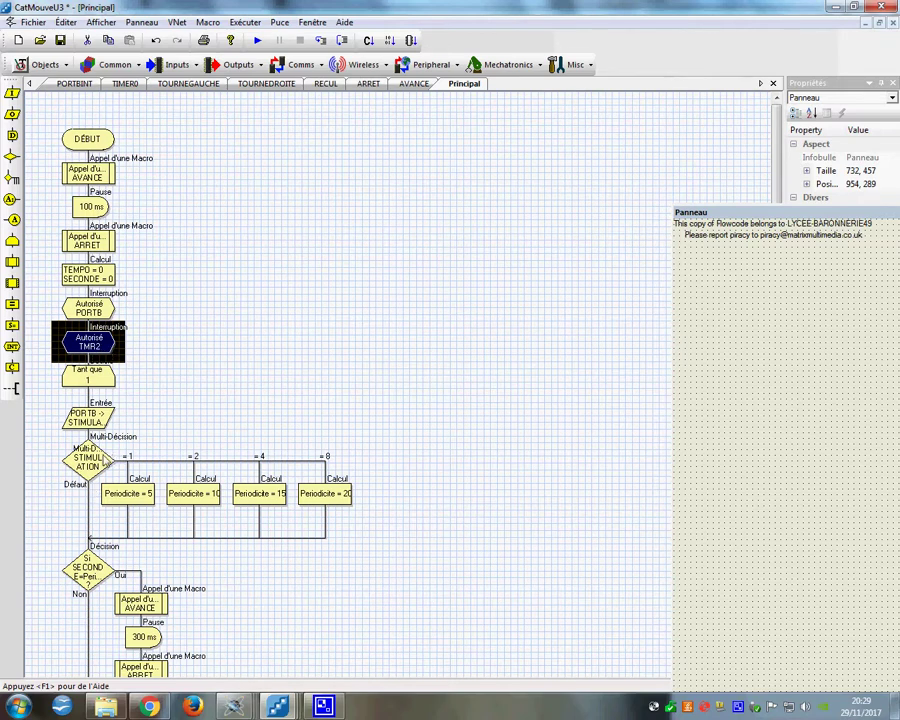
Review the STIMULATION multi-decision again with the Periodicite calculations of its cases 1, 2, 4 and 8
{"action": "left_click", "coordinate": [92, 464]}
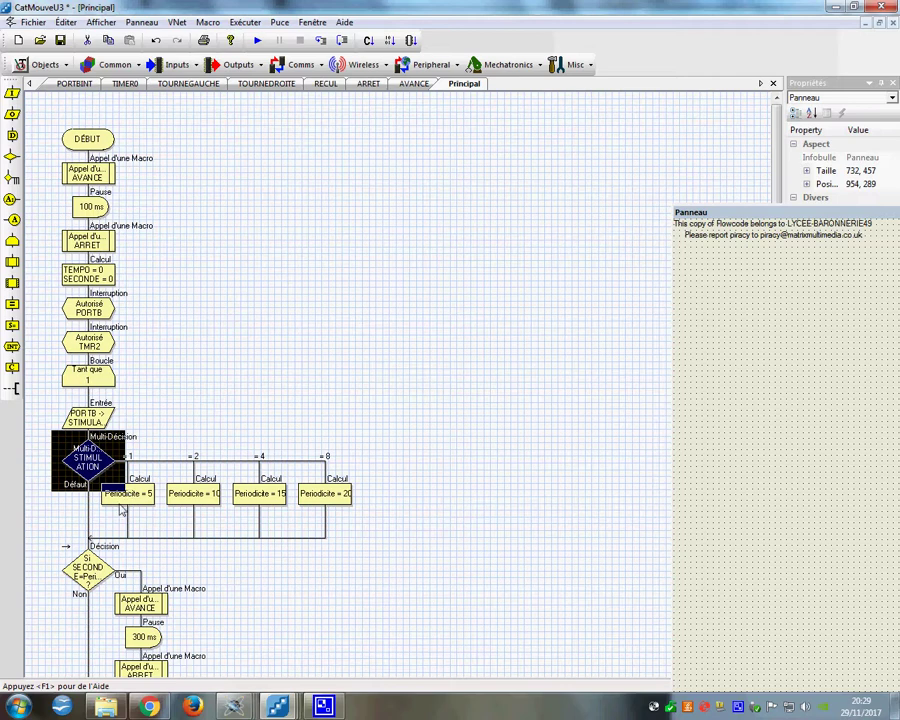
{"action": "left_click", "coordinate": [127, 494]}
{"action": "left_click", "coordinate": [199, 496]}
{"action": "left_click", "coordinate": [262, 494]}
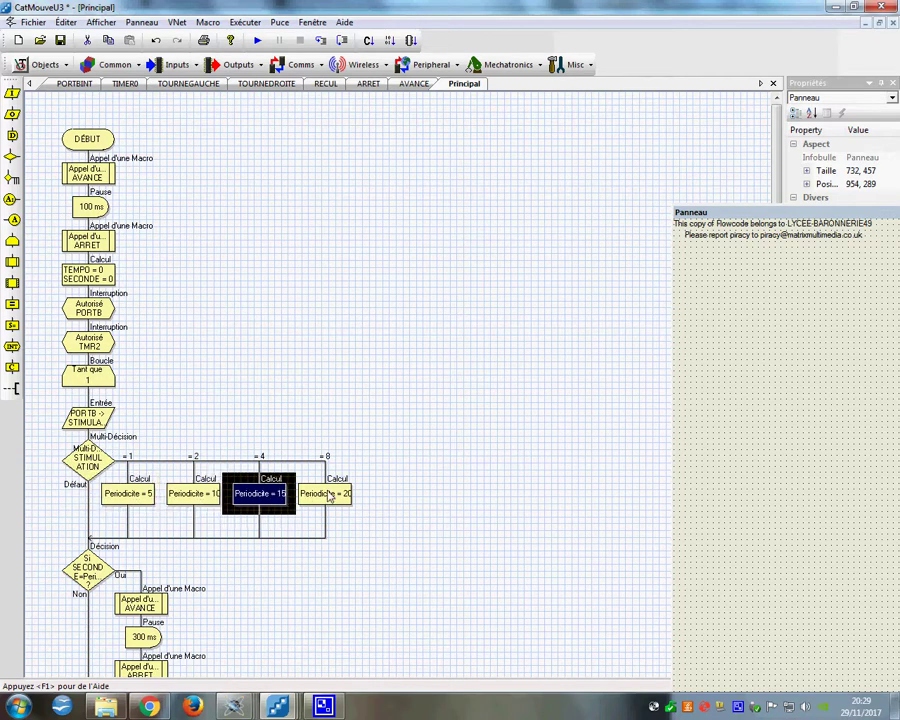
{"action": "left_click", "coordinate": [330, 497]}
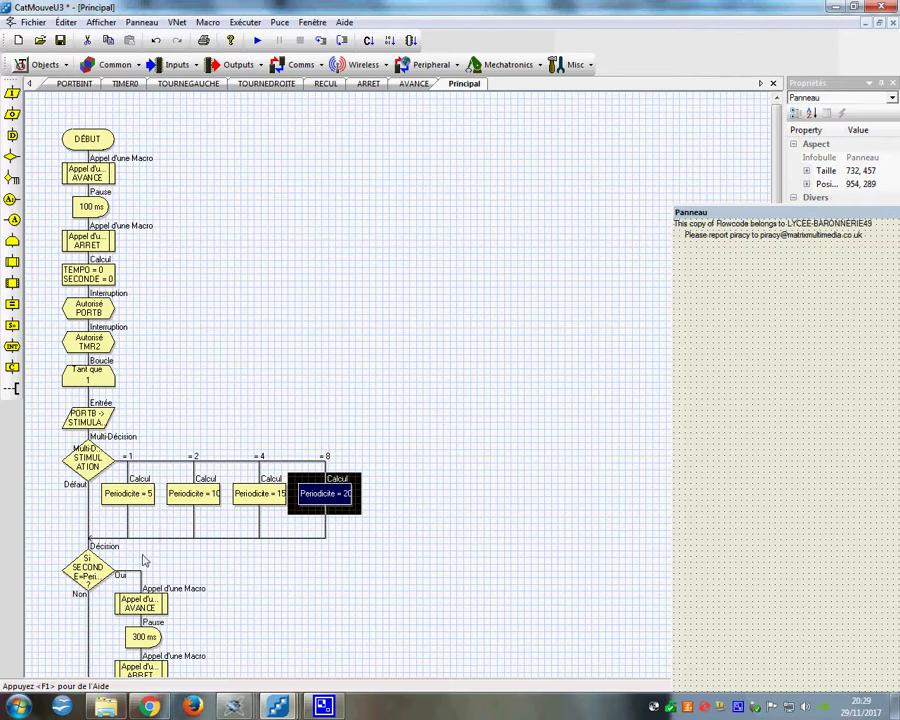
Review the AVANCE and ARRET macro calls in the Yes branch of the SECONDE=Periodicite decision
{"action": "scroll", "coordinate": [158, 512], "scroll_direction": "down", "scroll_amount": 3}
{"action": "scroll", "coordinate": [143, 562], "scroll_direction": "down", "scroll_amount": 1}
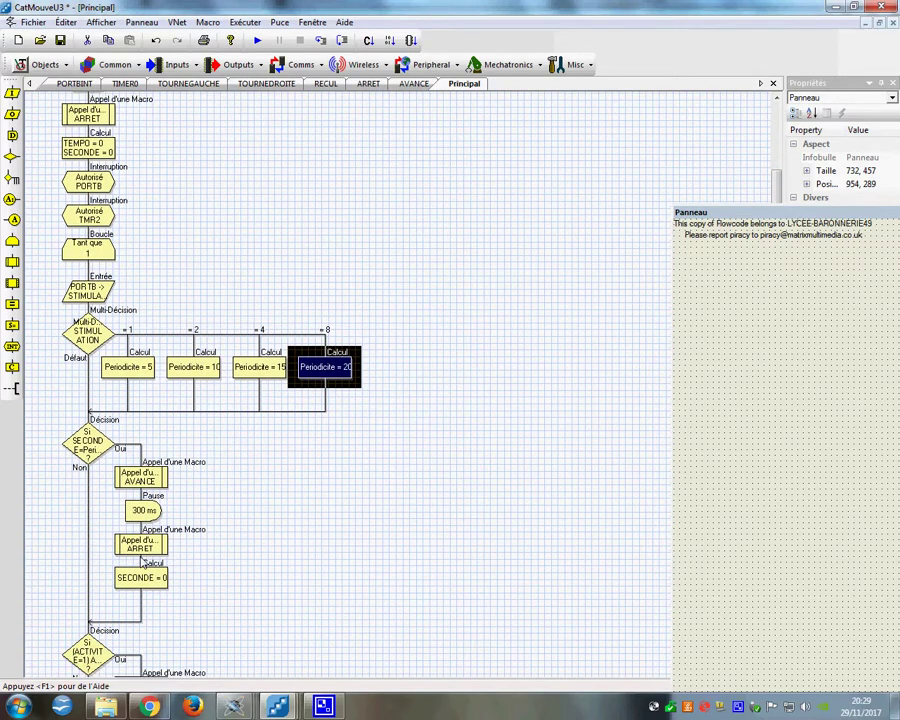
{"action": "scroll", "coordinate": [143, 562], "scroll_direction": "down", "scroll_amount": 2}
{"action": "left_click", "coordinate": [140, 415]}
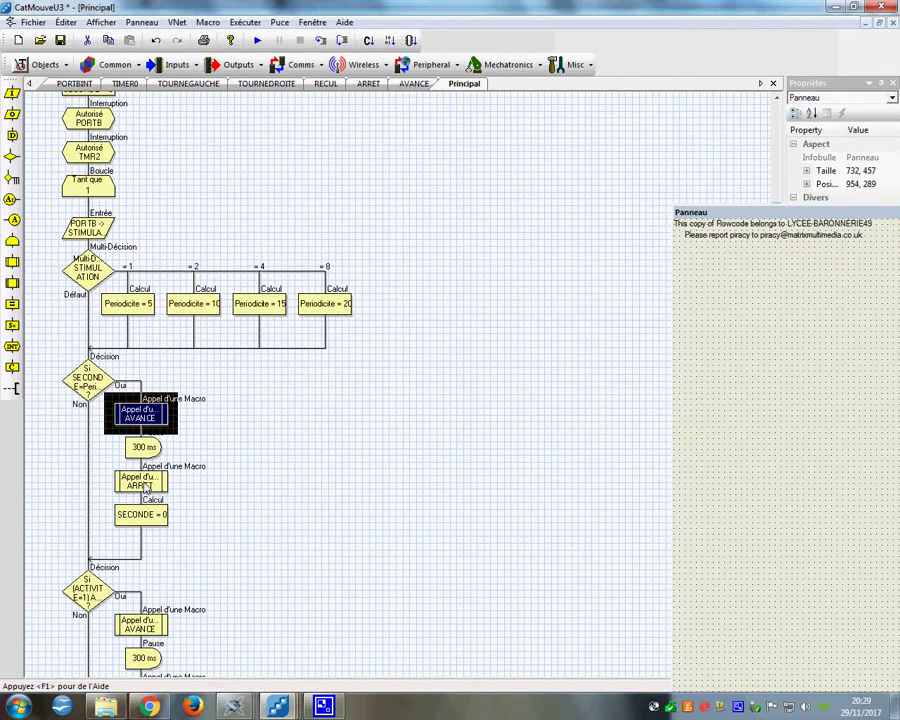
{"action": "left_click", "coordinate": [146, 487]}
Inspect the condition of the ACTIVITE decision in its properties and close them without changes
{"action": "scroll", "coordinate": [146, 487], "scroll_direction": "down", "scroll_amount": 3}
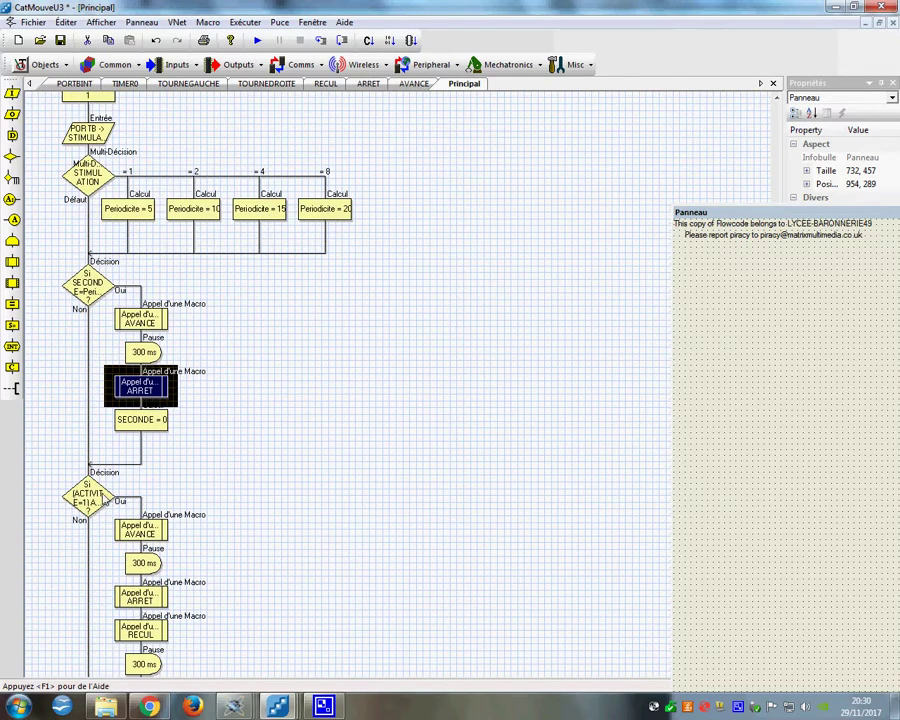
{"action": "double_click", "coordinate": [88, 495]}
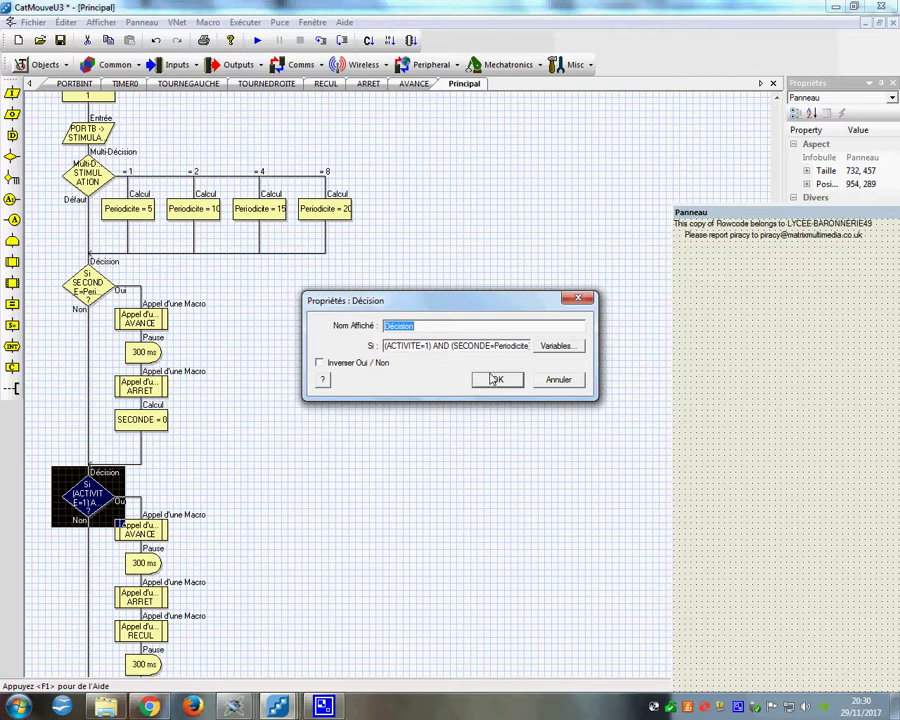
{"action": "left_click", "coordinate": [497, 380]}
Review the AVANCE, ARRET and RECUL calls and the pauses in the ACTIVITE decision's Yes branch, down to FIN
{"action": "scroll", "coordinate": [180, 553], "scroll_direction": "down", "scroll_amount": 1}
{"action": "scroll", "coordinate": [180, 553], "scroll_direction": "down", "scroll_amount": 4}
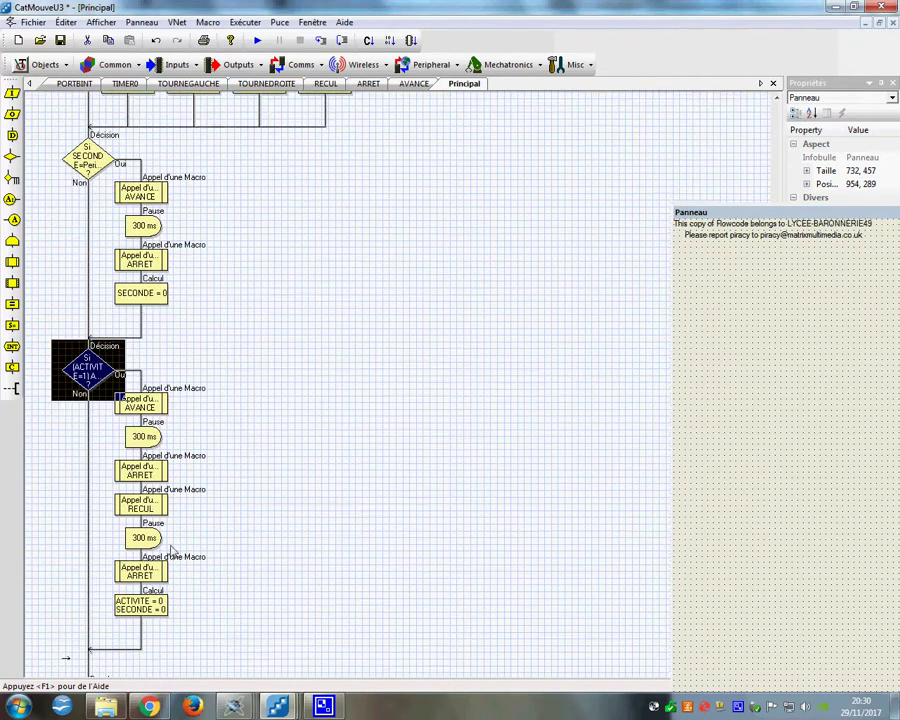
{"action": "left_click", "coordinate": [164, 374]}
{"action": "left_click", "coordinate": [163, 440]}
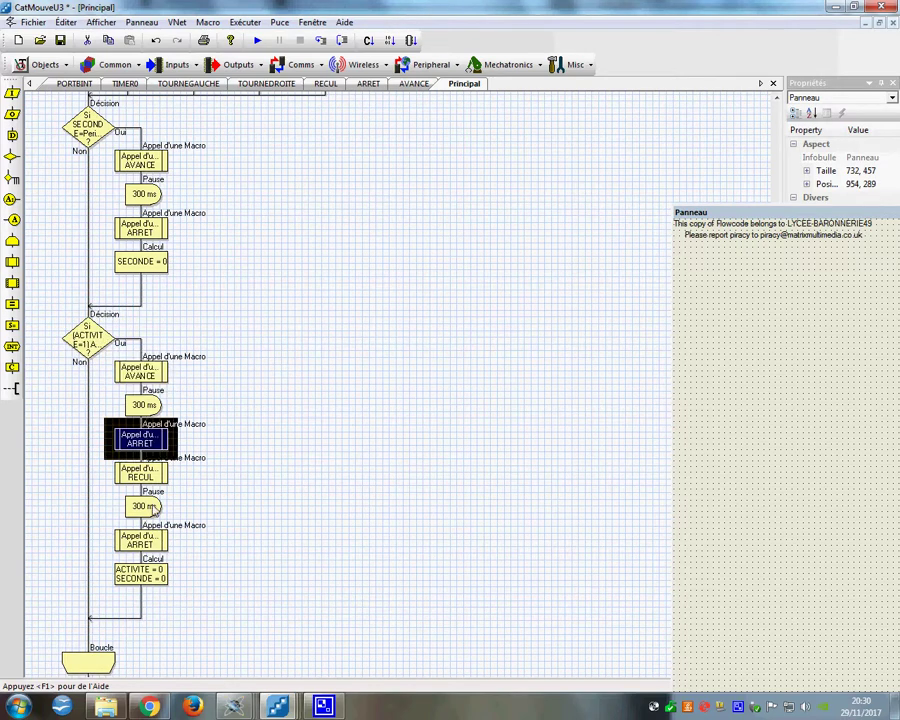
{"action": "left_click", "coordinate": [162, 482]}
{"action": "left_click", "coordinate": [153, 512]}
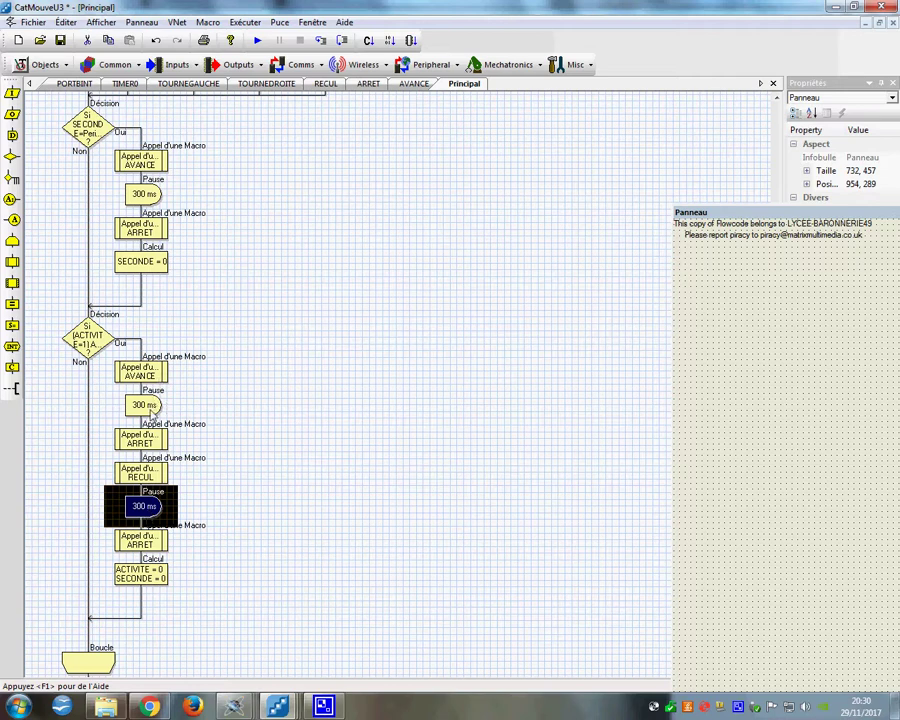
{"action": "left_click", "coordinate": [145, 478]}
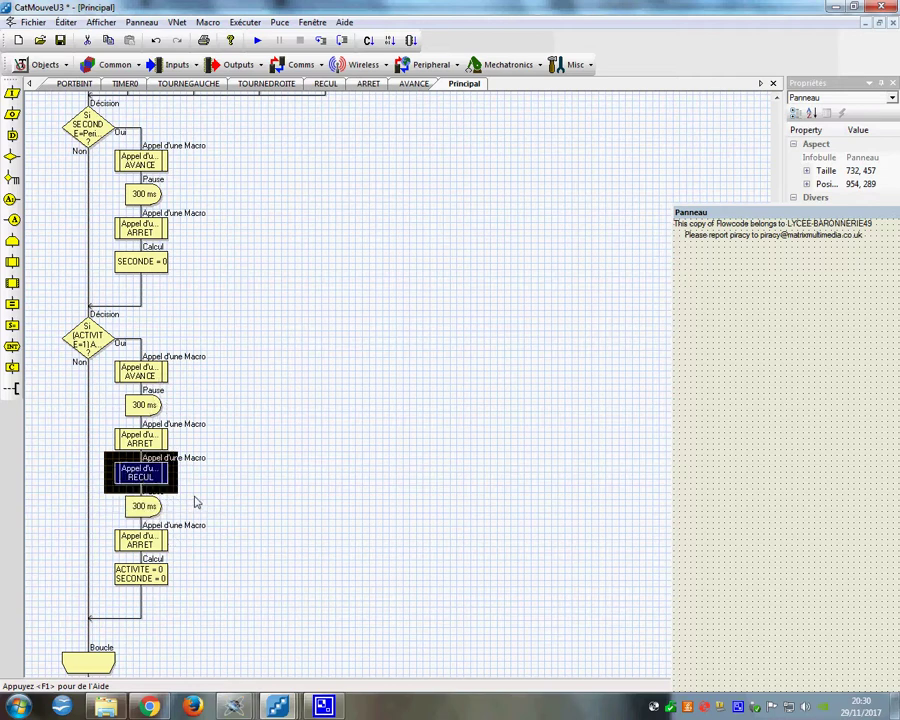
{"action": "scroll", "coordinate": [196, 503], "scroll_direction": "down", "scroll_amount": 2}
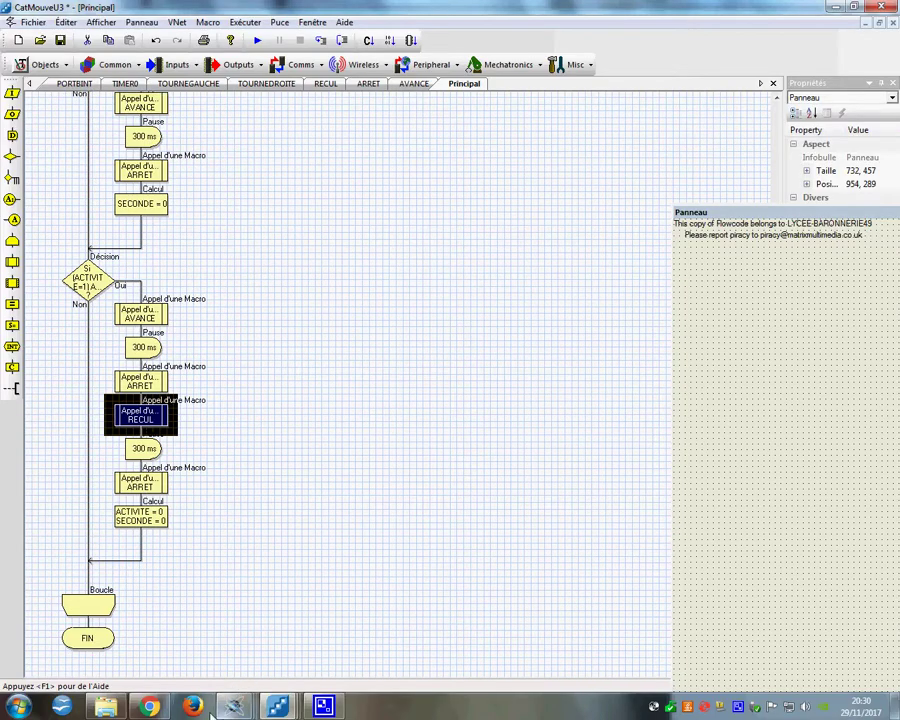
Show the kibble dispenser picture in Chrome, the QI charger image in Proteus's CATMOVE_simul1 schematic, and the dispenser picture again
{"action": "left_click", "coordinate": [150, 707]}
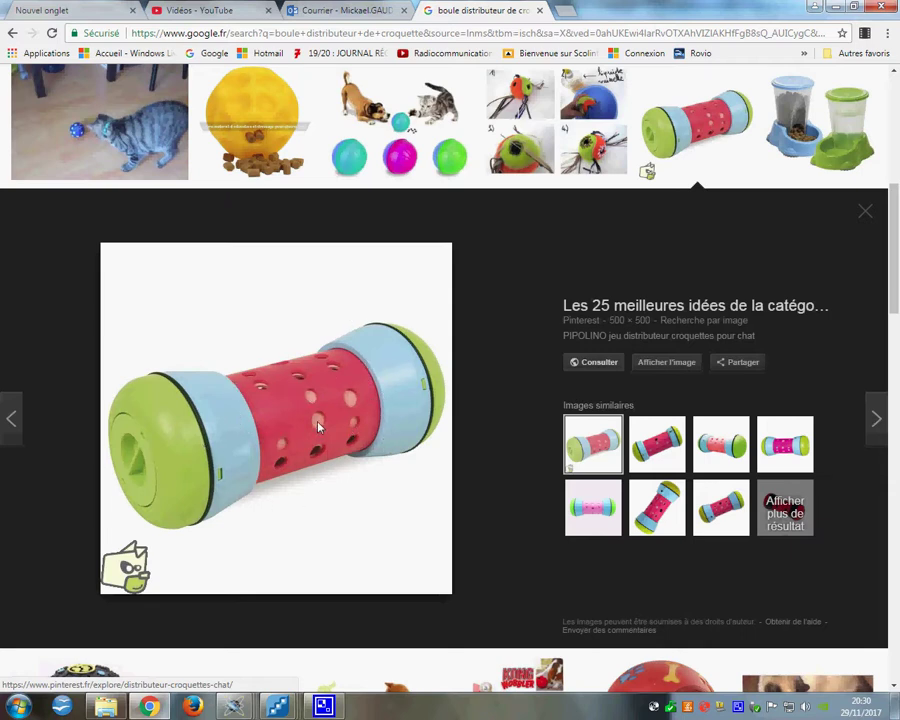
{"action": "mouse_move", "coordinate": [323, 706]}
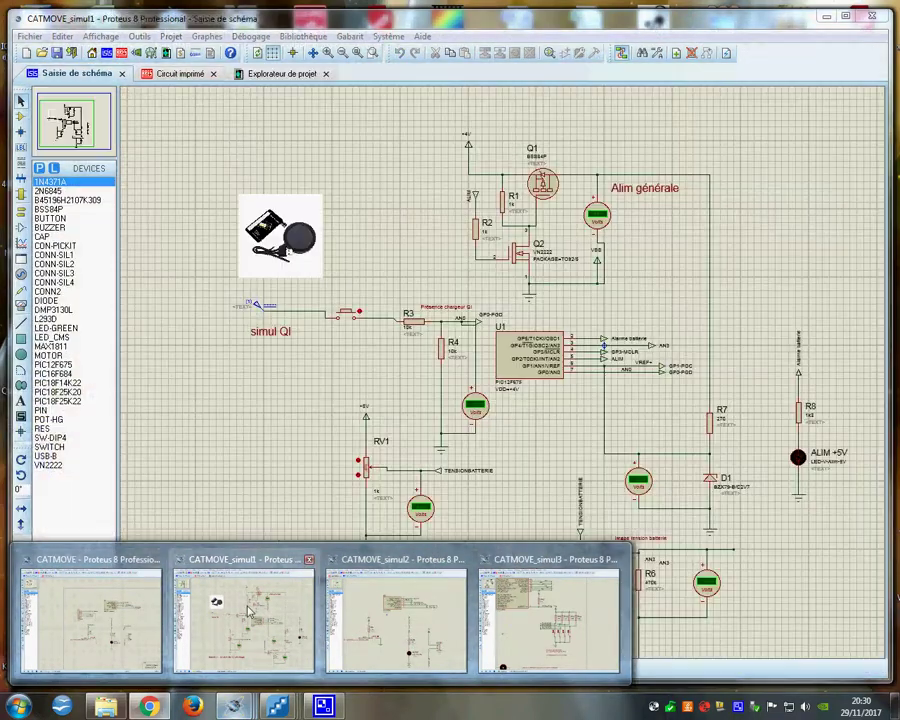
{"action": "left_click", "coordinate": [210, 626]}
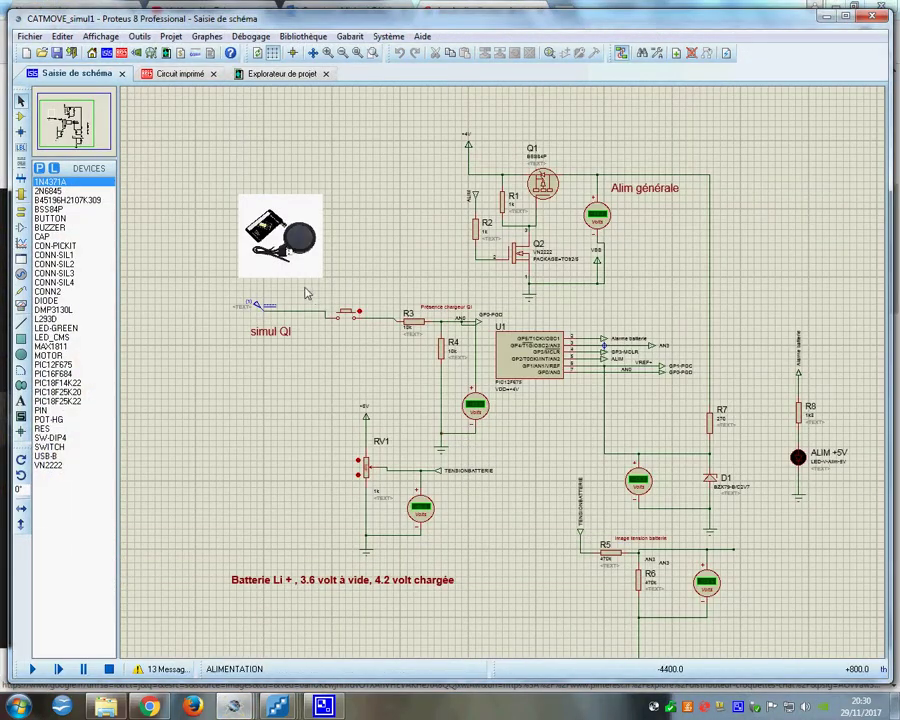
{"action": "left_click", "coordinate": [245, 215]}
{"action": "left_click", "coordinate": [148, 706]}
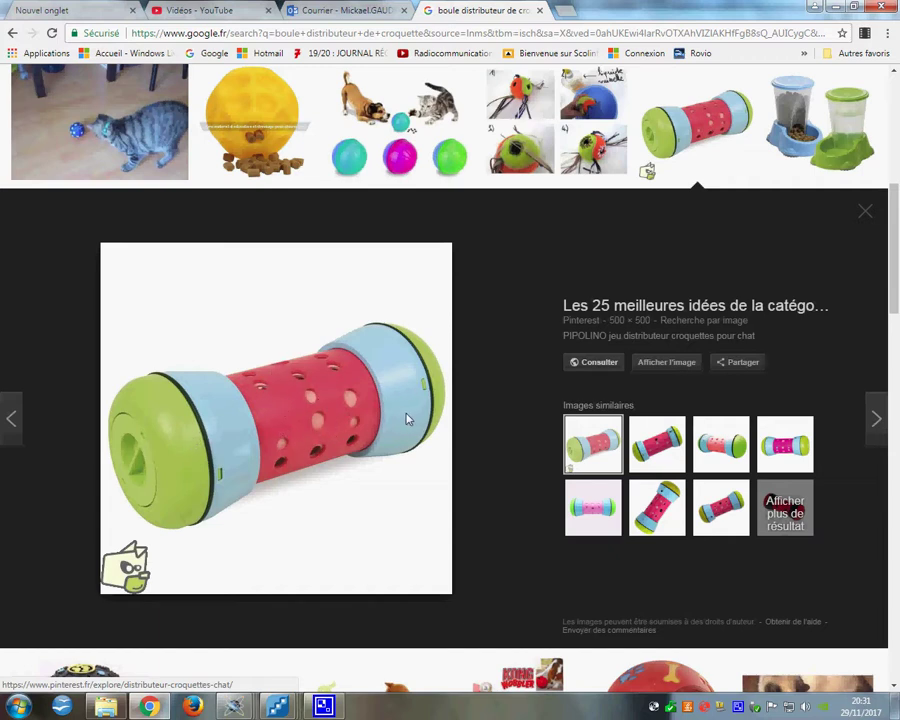
{"action": "mouse_move", "coordinate": [240, 711]}
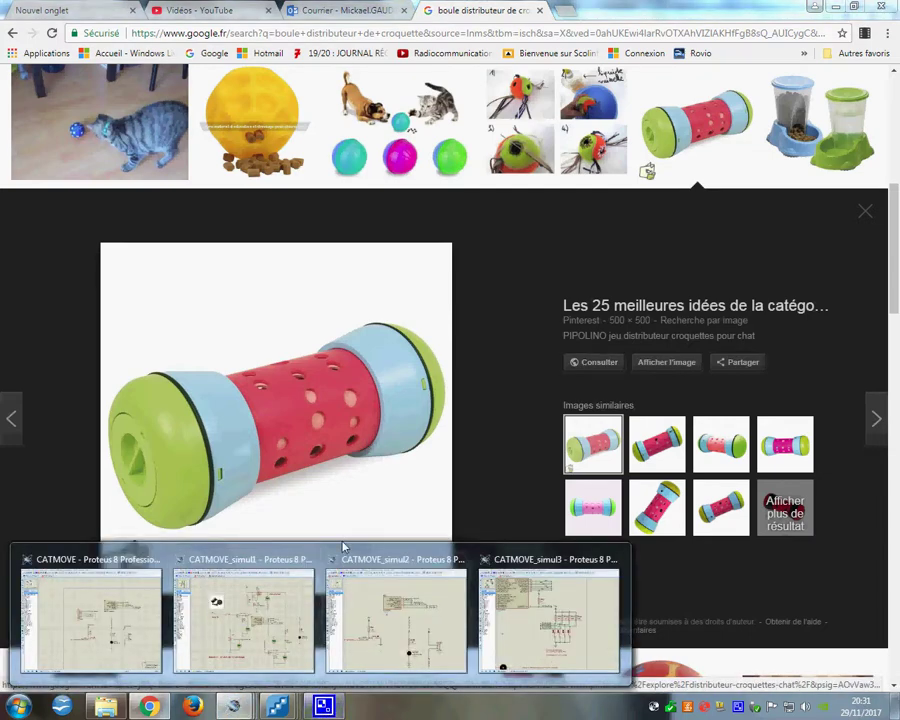
{"action": "right_click", "coordinate": [333, 710]}
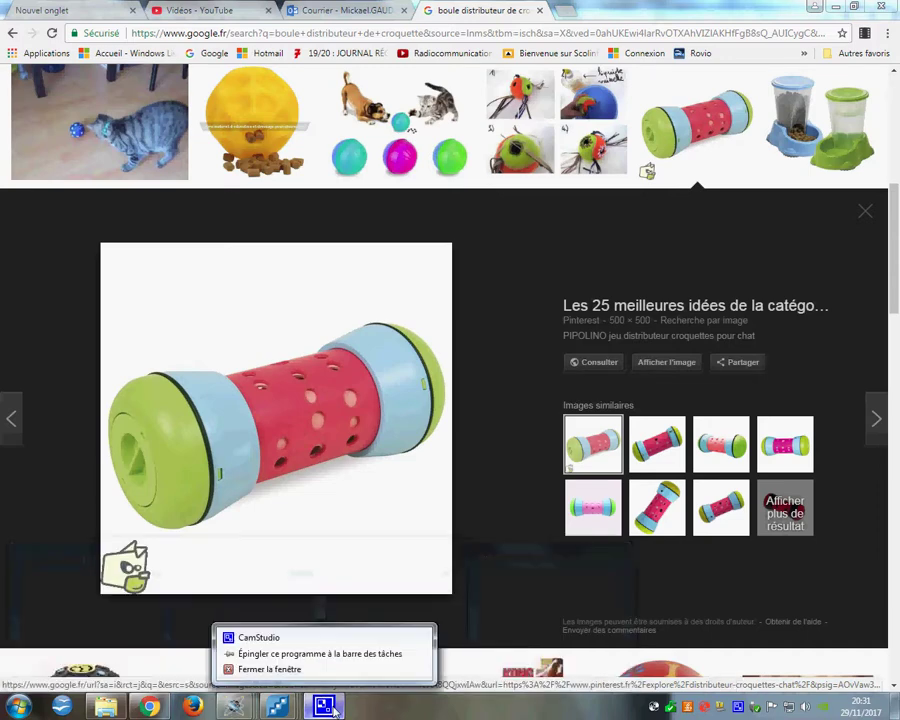
{"action": "right_click", "coordinate": [322, 707]}
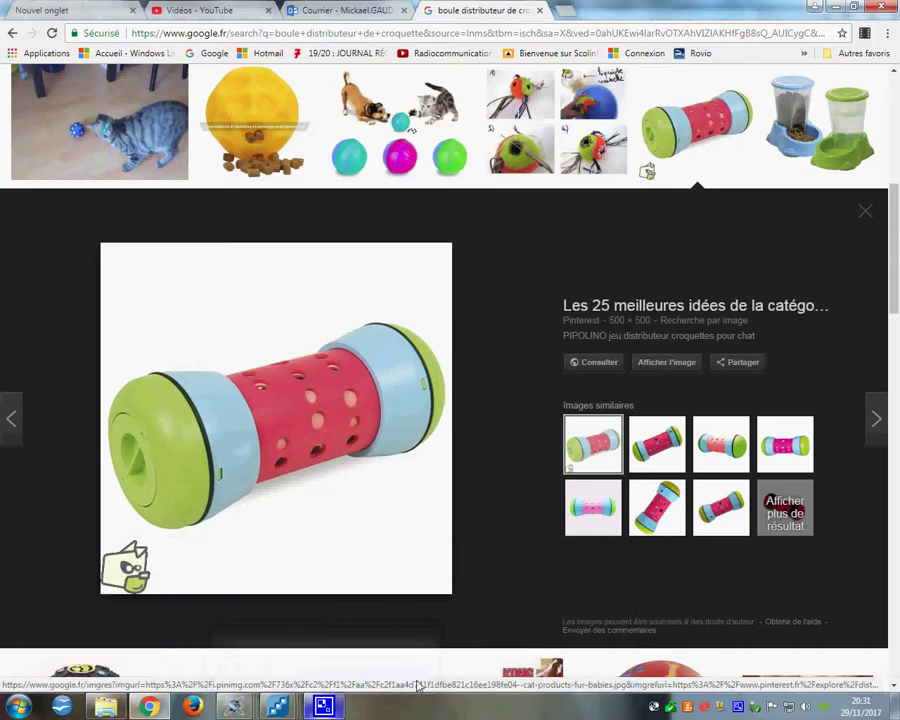
{"action": "right_click", "coordinate": [322, 707]}
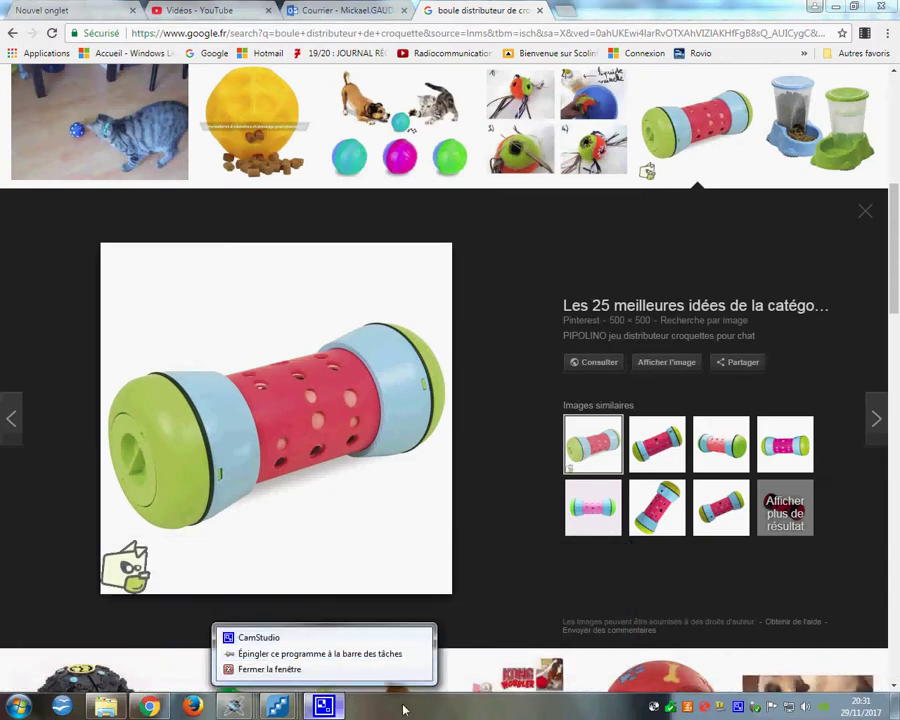
{"action": "right_click", "coordinate": [735, 708]}
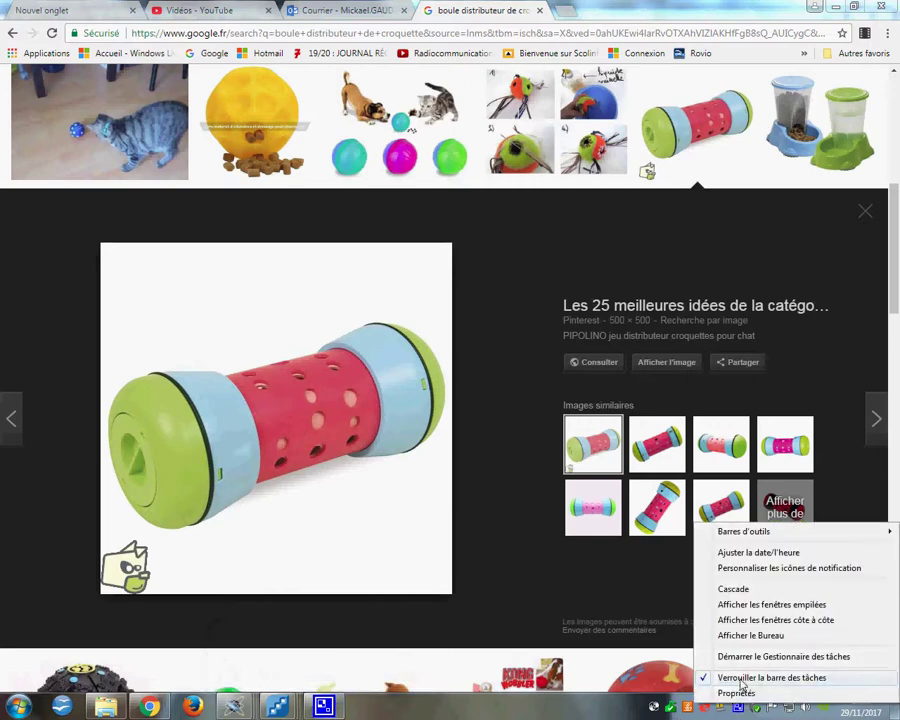